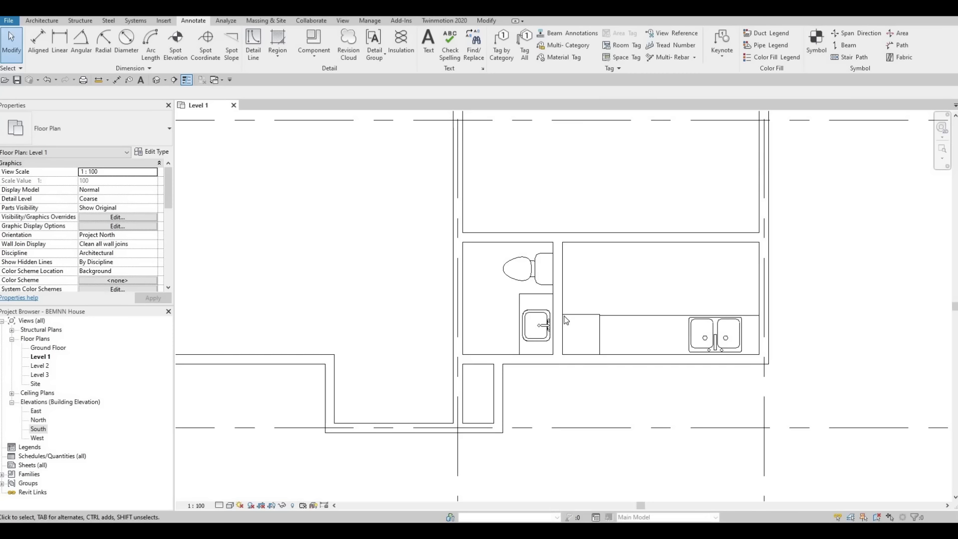
Step: Load the M_Sofa-Corbu family from the Seating folder of the metric library's Furniture families
{"action": "scroll", "coordinate": [564, 316], "scroll_direction": "down", "scroll_amount": 3}
{"action": "middle_click_drag", "start_coordinate": [366, 305], "coordinate": [465, 343]}
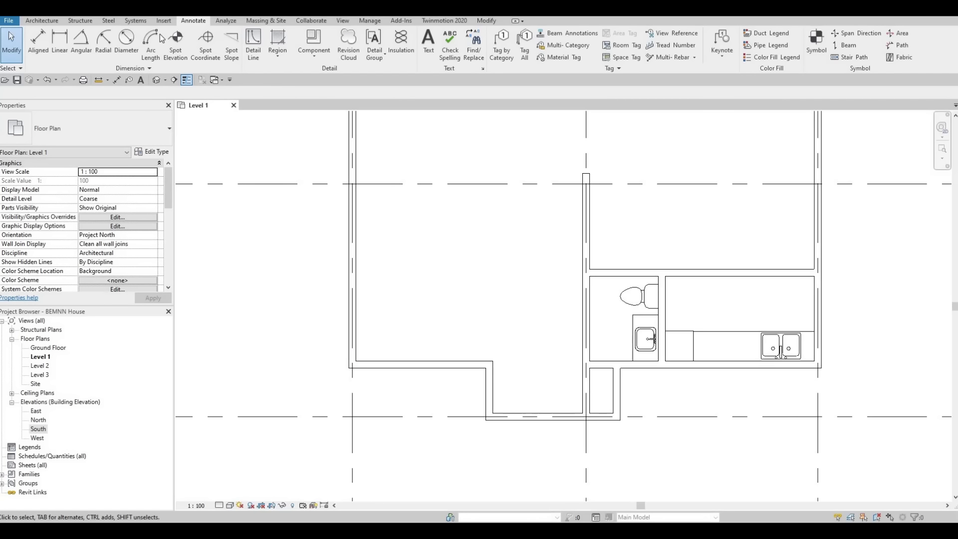
{"action": "scroll", "coordinate": [348, 55], "scroll_direction": "up", "scroll_amount": 1}
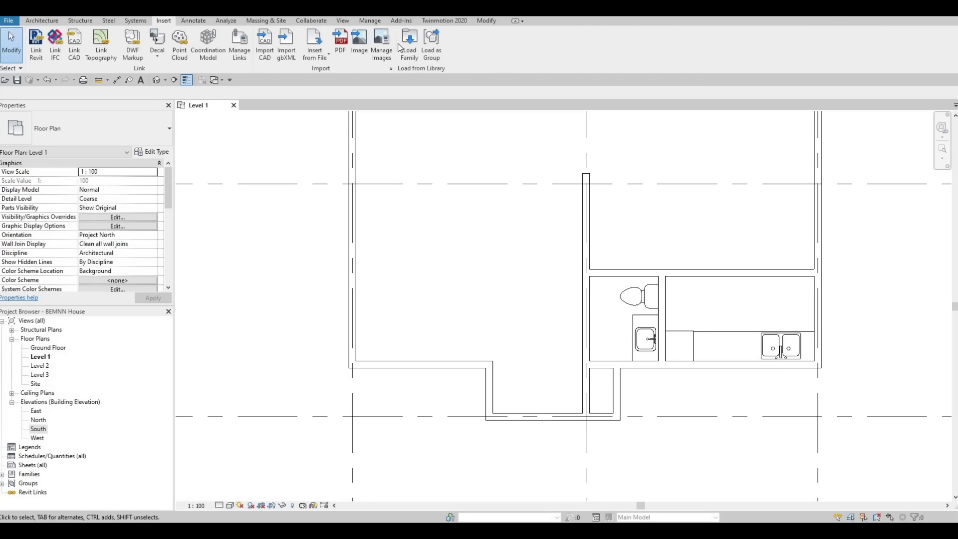
{"action": "left_click", "coordinate": [409, 46]}
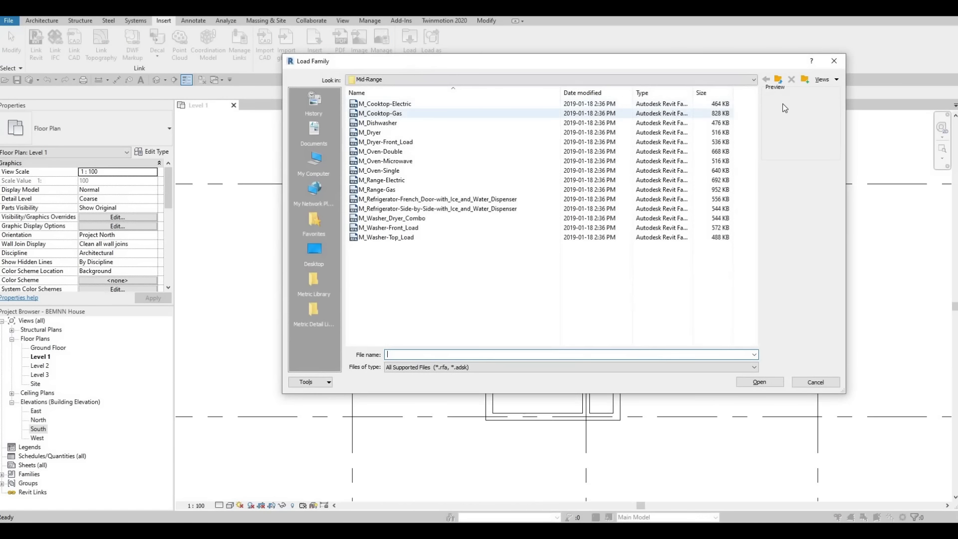
{"action": "left_click", "coordinate": [779, 80]}
{"action": "left_click", "coordinate": [779, 80]}
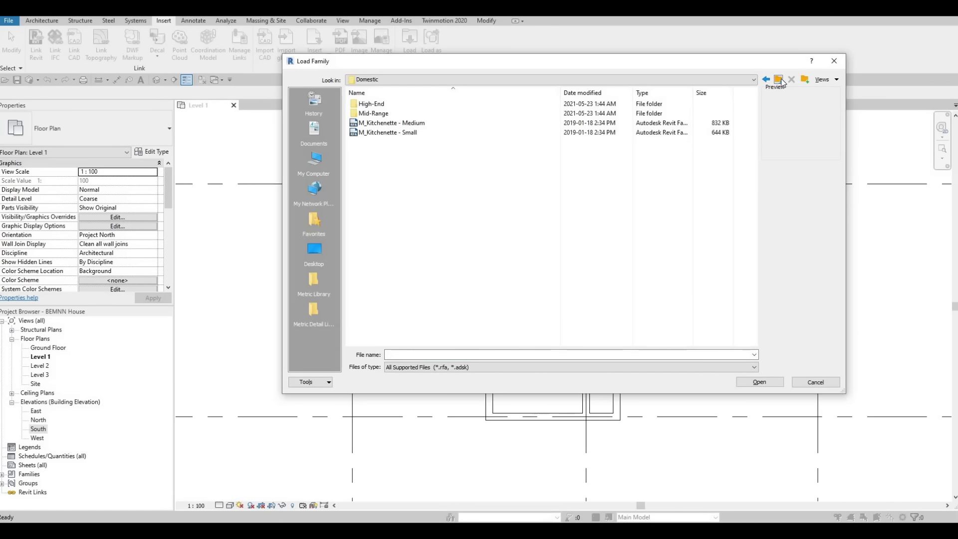
{"action": "left_click", "coordinate": [780, 80]}
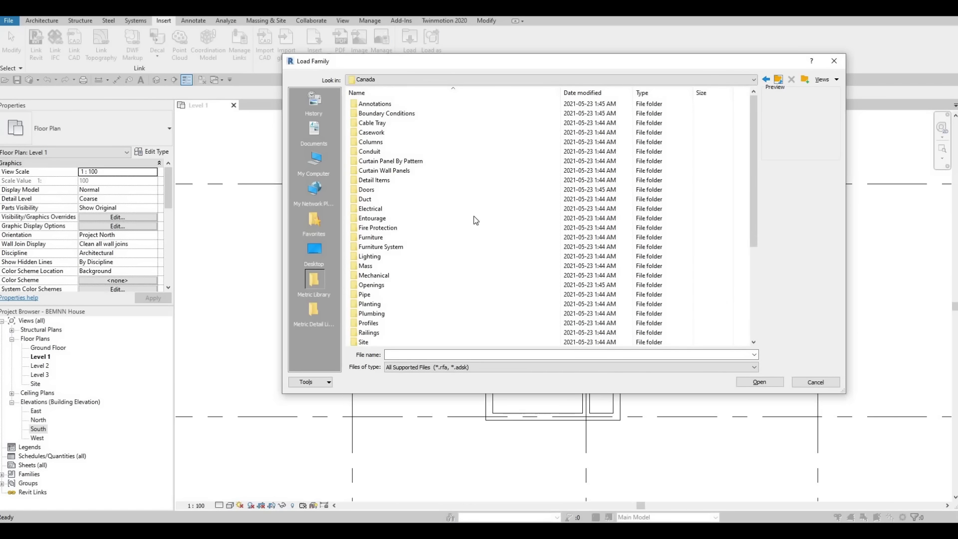
{"action": "double_click", "coordinate": [392, 238]}
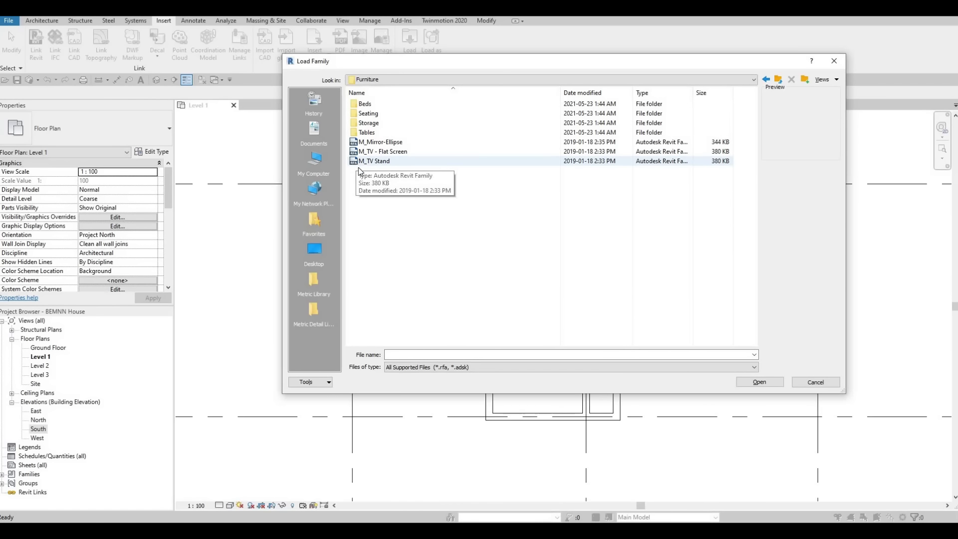
{"action": "double_click", "coordinate": [379, 115]}
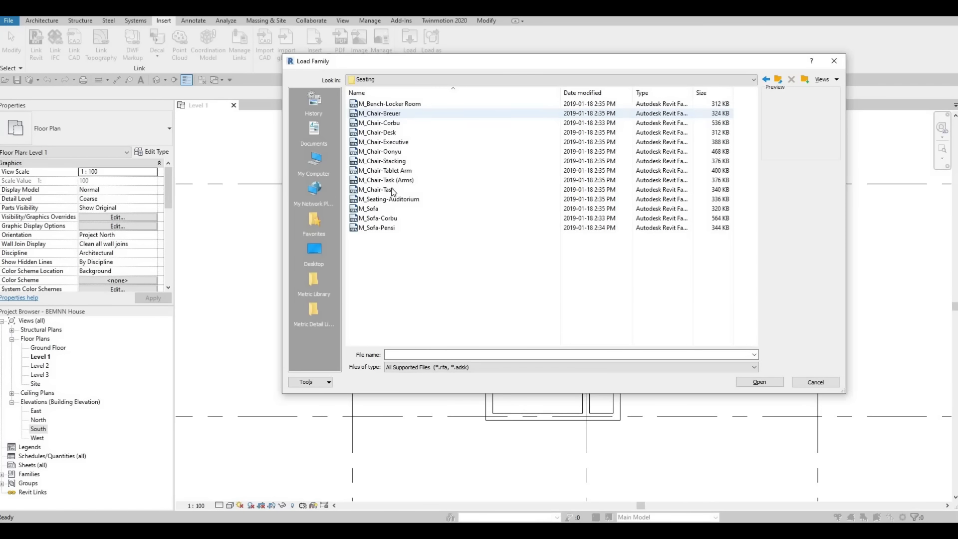
{"action": "left_click", "coordinate": [383, 222]}
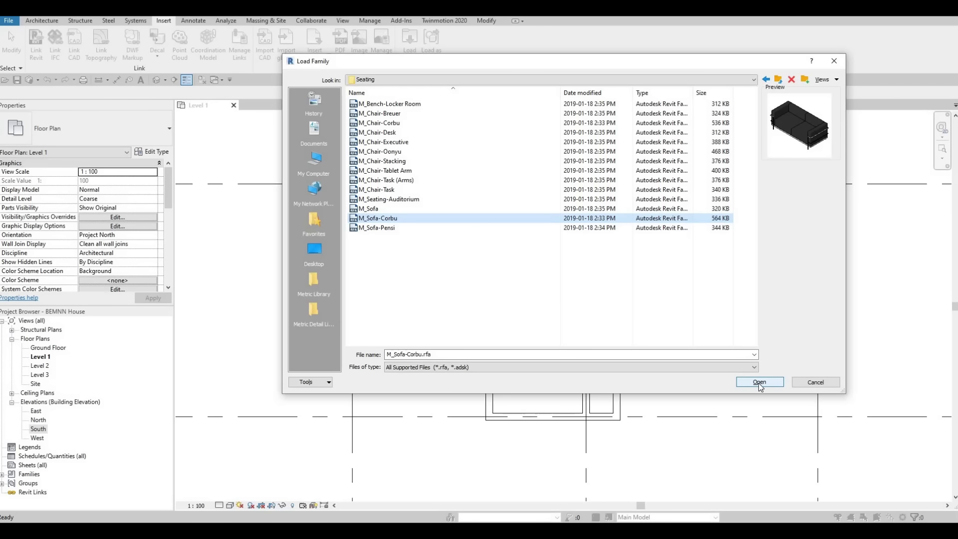
{"action": "key", "text": "Return"}
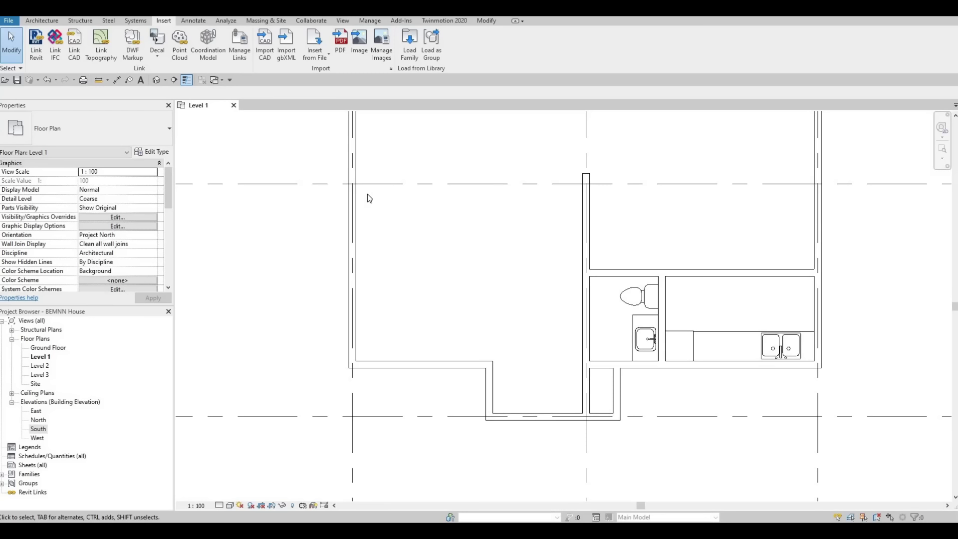
Step: Start placing the M_Sofa-Corbu component and rotate it 180 degrees so its back faces the lower wall
{"action": "key", "text": "c"}
{"action": "key", "text": "m"}
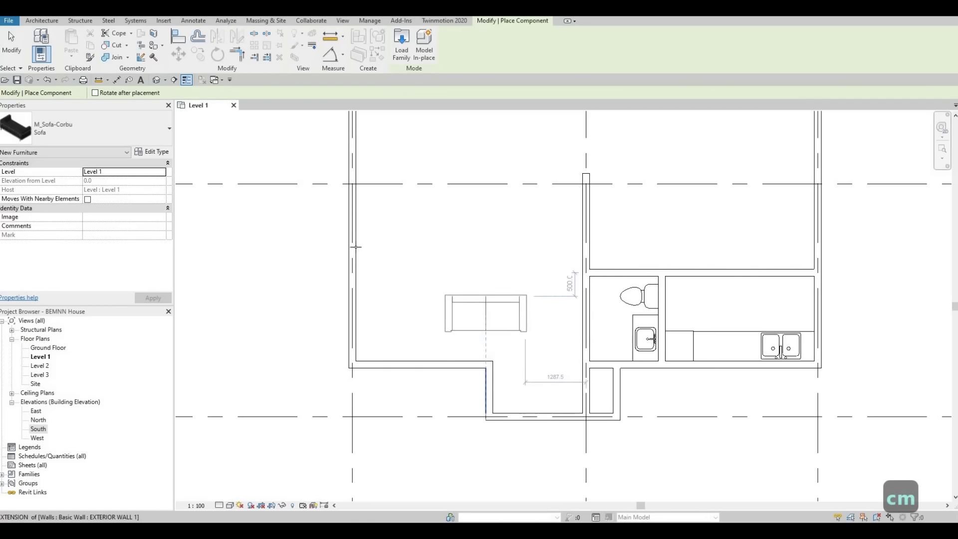
{"action": "scroll", "coordinate": [152, 61], "scroll_direction": "up", "scroll_amount": 13}
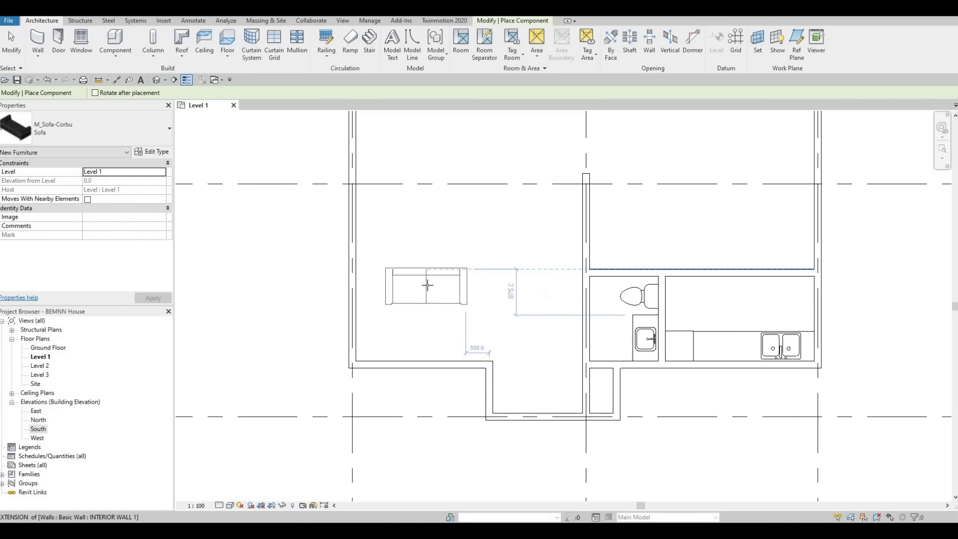
{"action": "key", "text": "space"}
{"action": "key", "text": "space"}
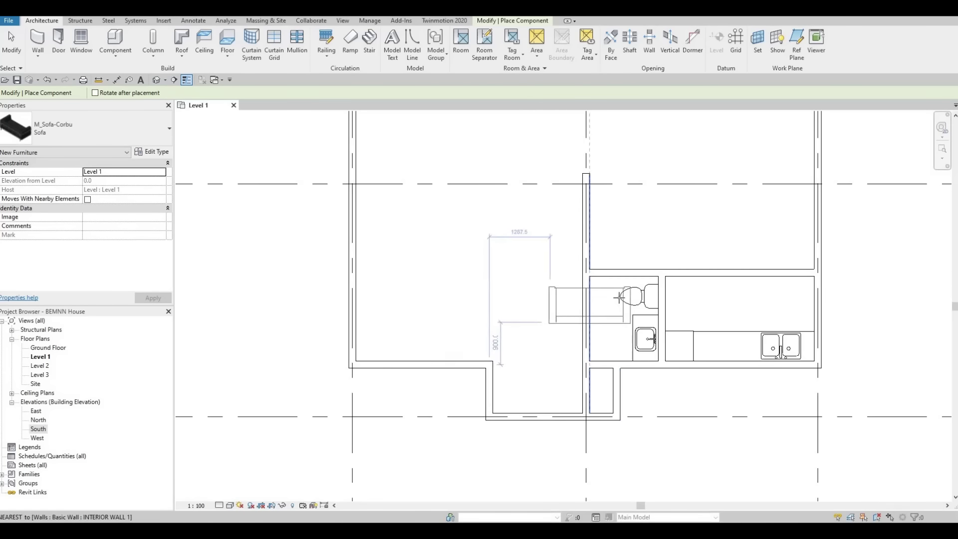
Step: Try rotating the unplaced sofa to match the angles of the toilet's edges in the bathroom
{"action": "scroll", "coordinate": [614, 296], "scroll_direction": "up", "scroll_amount": 1}
{"action": "scroll", "coordinate": [629, 290], "scroll_direction": "up", "scroll_amount": 3}
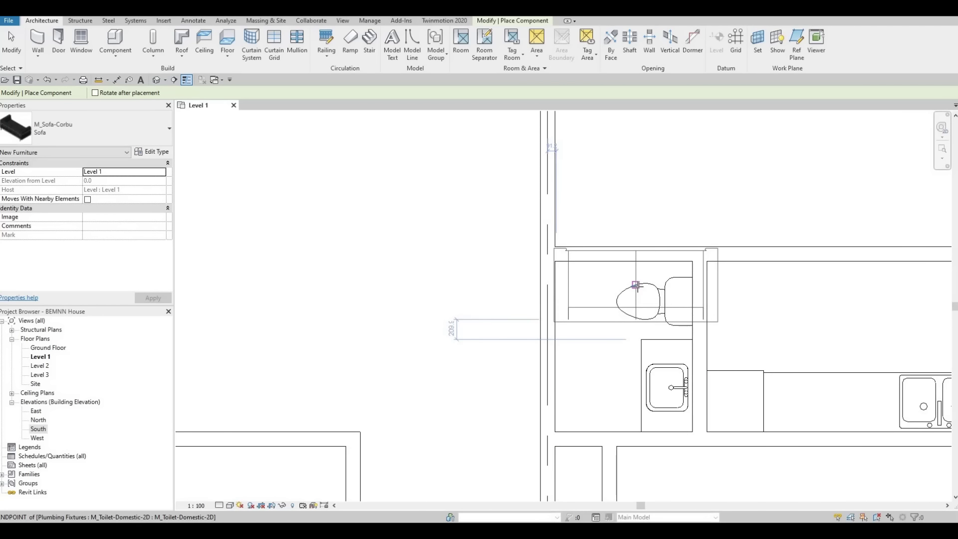
{"action": "key", "text": "space"}
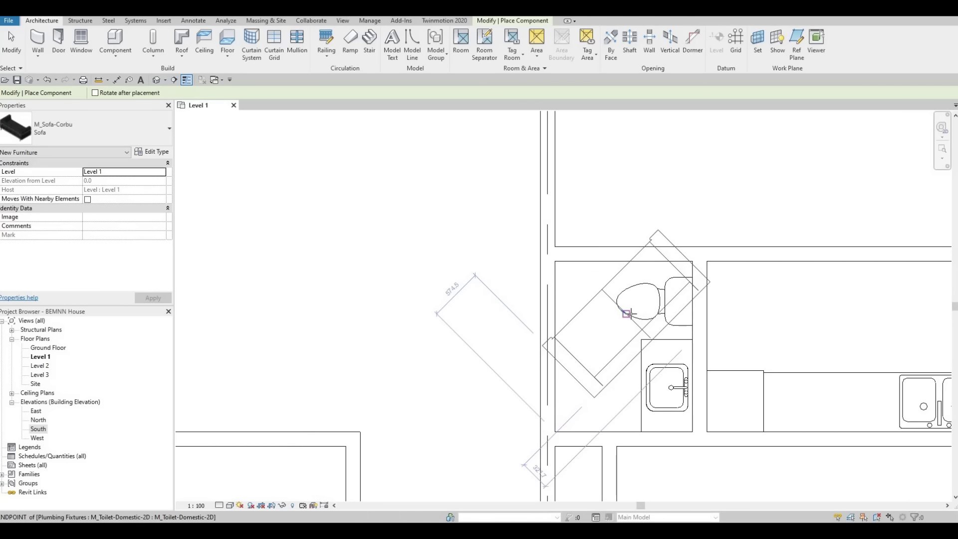
{"action": "key", "text": "space"}
{"action": "key", "text": "space"}
{"action": "key", "text": "space"}
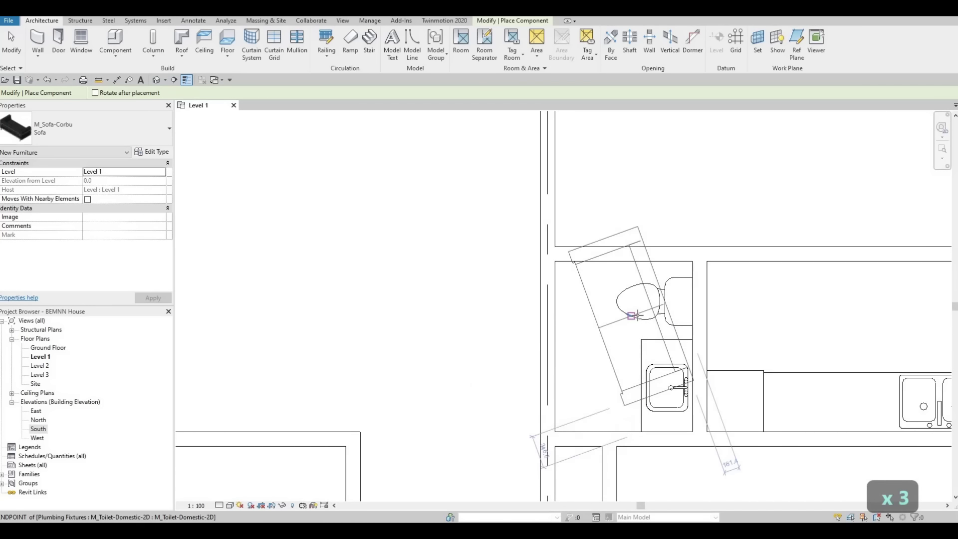
{"action": "key", "text": "space"}
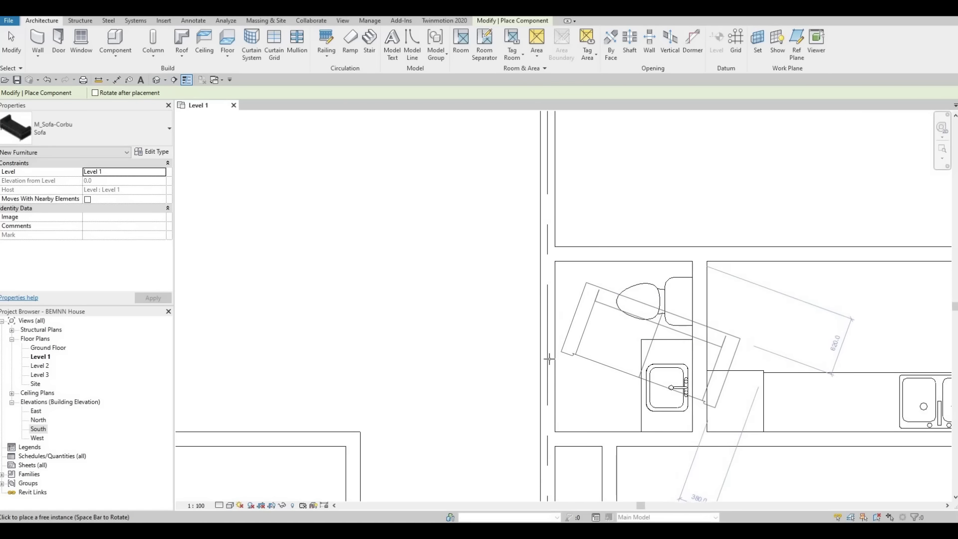
Step: Place the sofa with its back along the lower wall of the large room, about 520 mm from the left wall's centreline
{"action": "scroll", "coordinate": [549, 358], "scroll_direction": "down", "scroll_amount": 3}
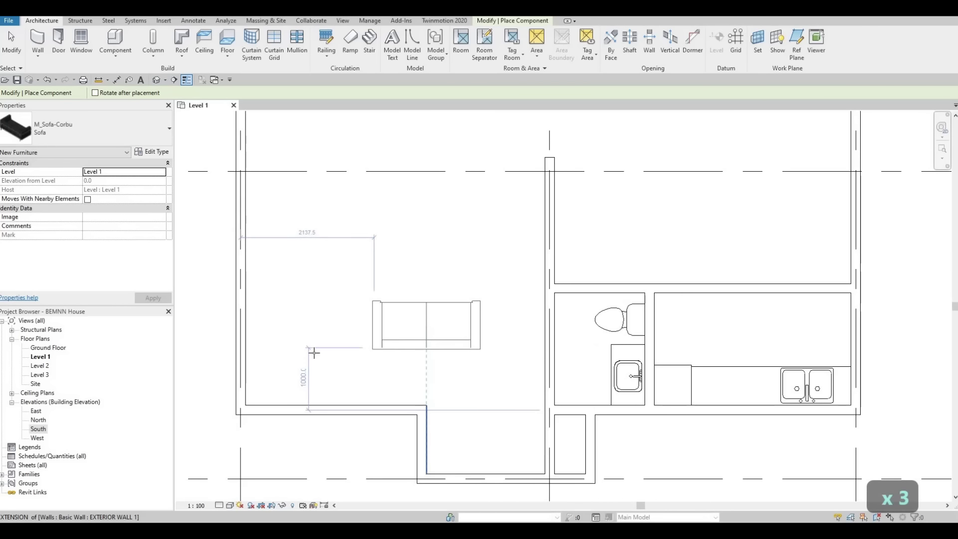
{"action": "scroll", "coordinate": [392, 310], "scroll_direction": "up", "scroll_amount": 3}
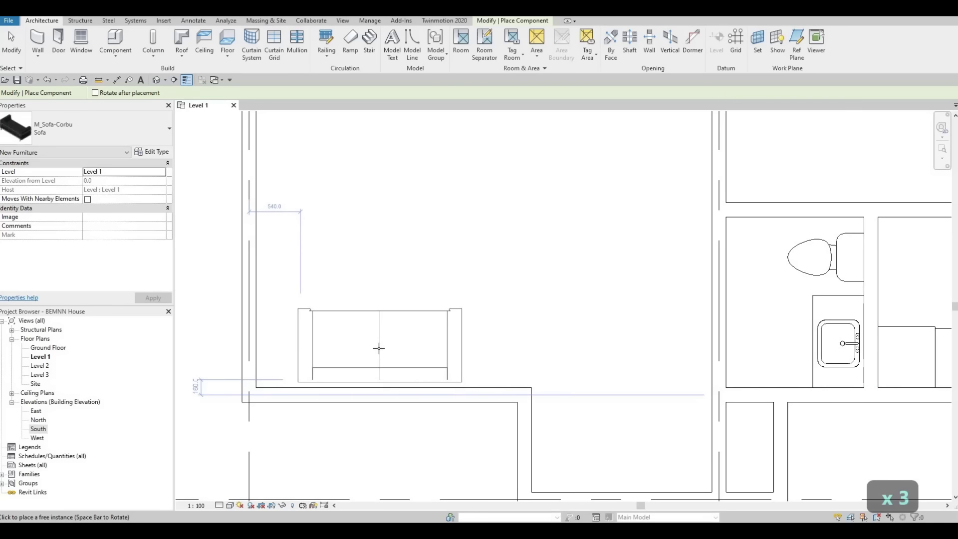
{"action": "left_click", "coordinate": [377, 351]}
Step: Place a second sofa rotated 180 degrees to face the first, about 2630 mm from the interior wall, and end the placement
{"action": "middle_click_drag", "start_coordinate": [406, 280], "coordinate": [411, 368]}
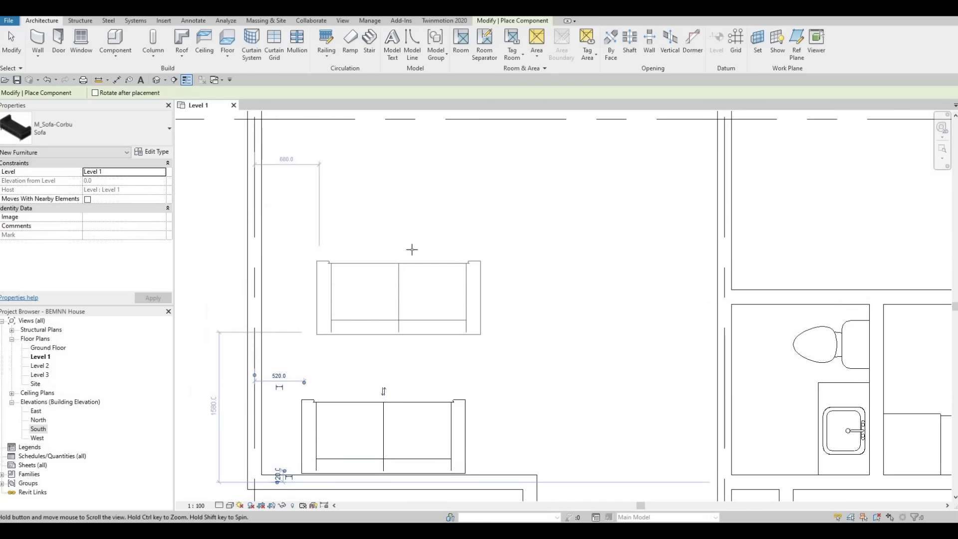
{"action": "key", "text": "space"}
{"action": "key", "text": "space"}
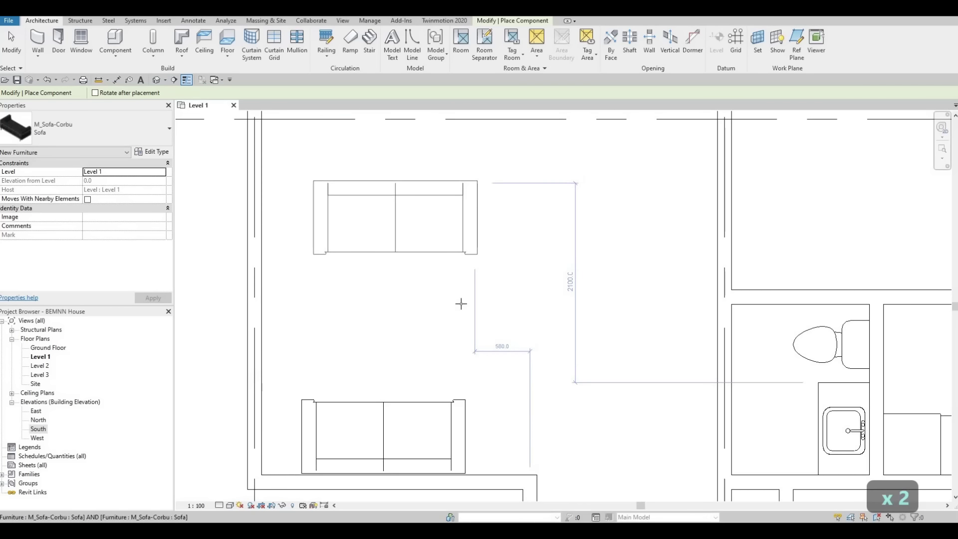
{"action": "scroll", "coordinate": [460, 306], "scroll_direction": "down", "scroll_amount": 5}
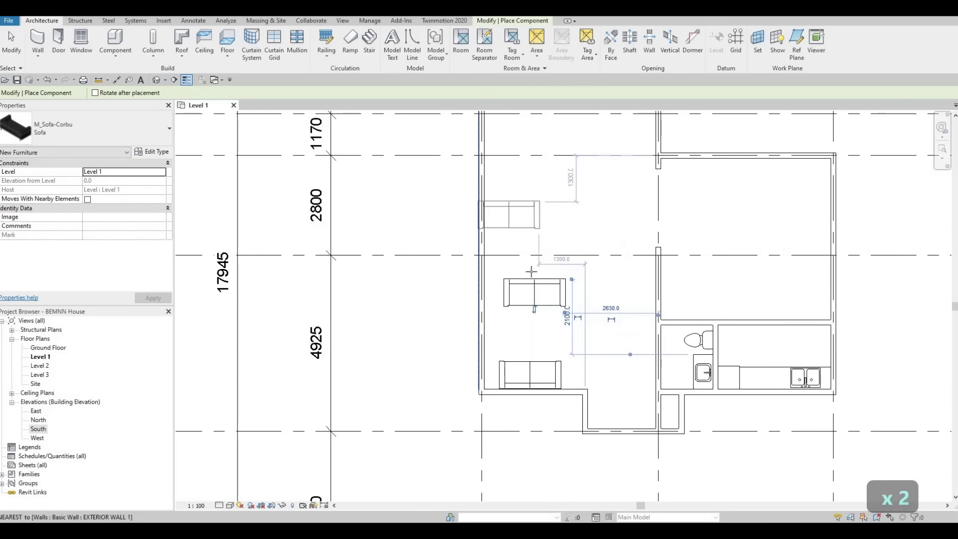
{"action": "left_click", "coordinate": [509, 283]}
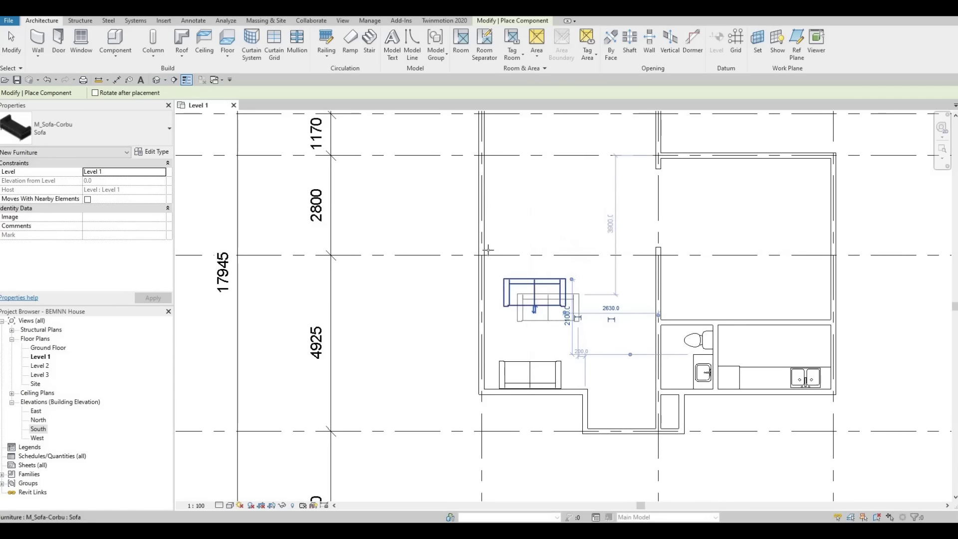
{"action": "middle_click_drag", "start_coordinate": [524, 288], "coordinate": [443, 153]}
{"action": "scroll", "coordinate": [372, 129], "scroll_direction": "up", "scroll_amount": 2}
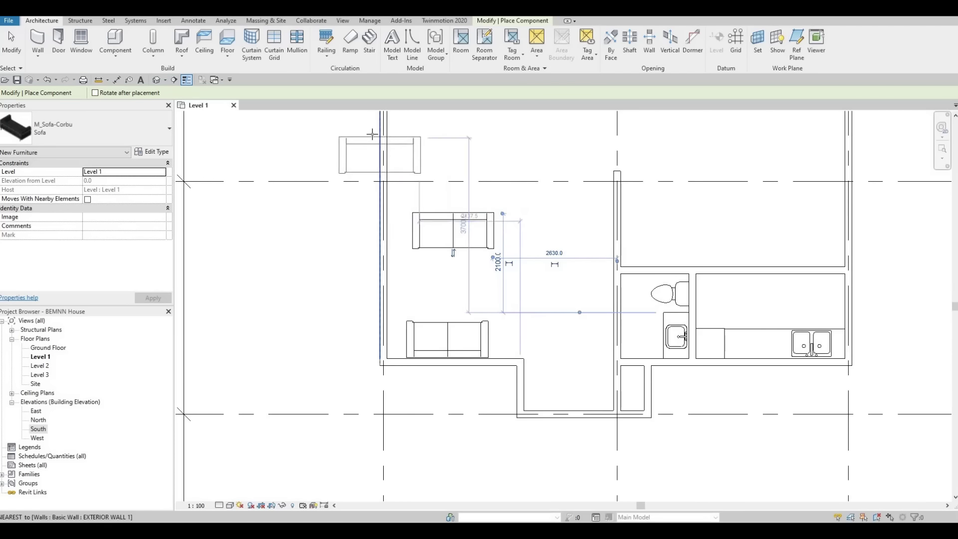
{"action": "key", "text": "Escape"}
{"action": "key", "text": "Escape"}
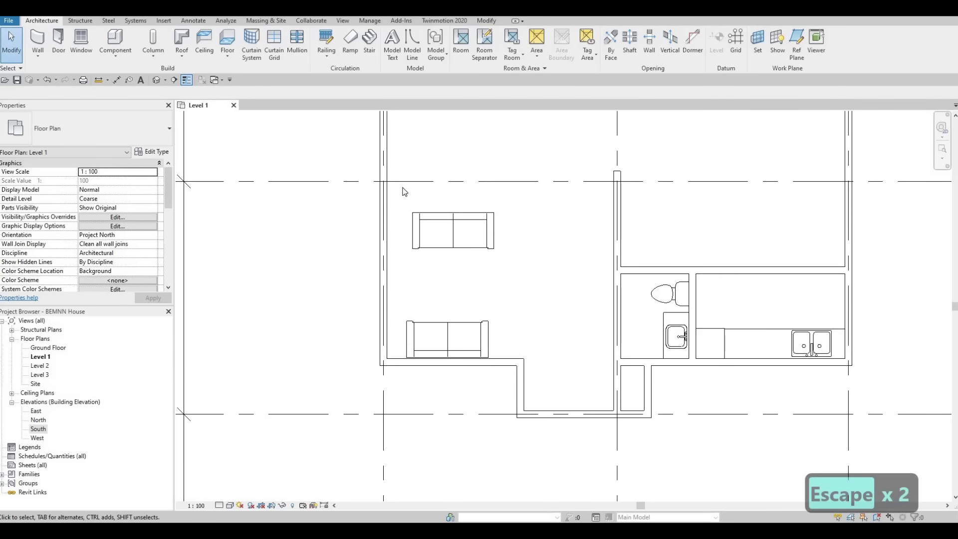
Step: Create a similar sofa from the second one and place it in the upper room, about 1300 mm from the left wall and 3200 mm above grid C
{"action": "scroll", "coordinate": [444, 253], "scroll_direction": "up", "scroll_amount": 1, "text": "ctrl"}
{"action": "left_click", "coordinate": [452, 254]}
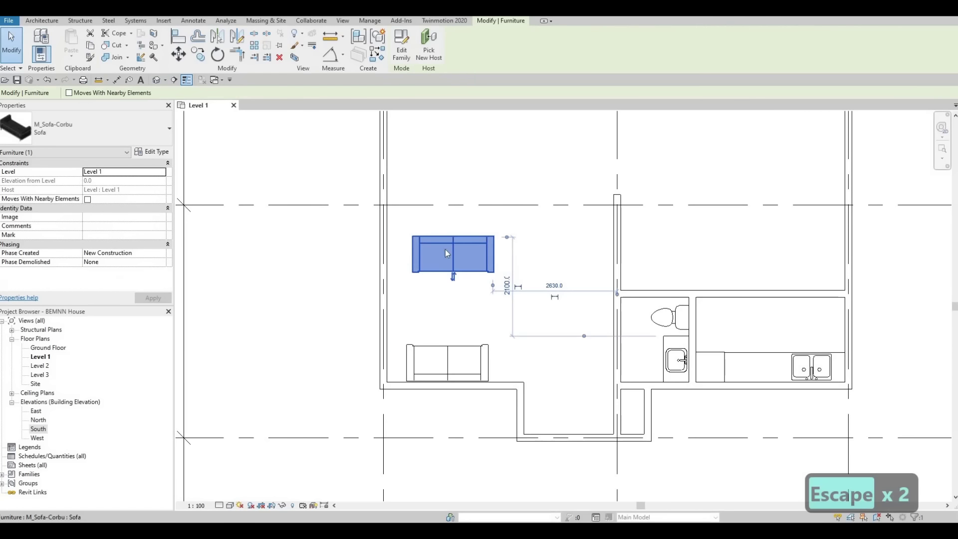
{"action": "scroll", "coordinate": [413, 284], "scroll_direction": "down", "scroll_amount": 4}
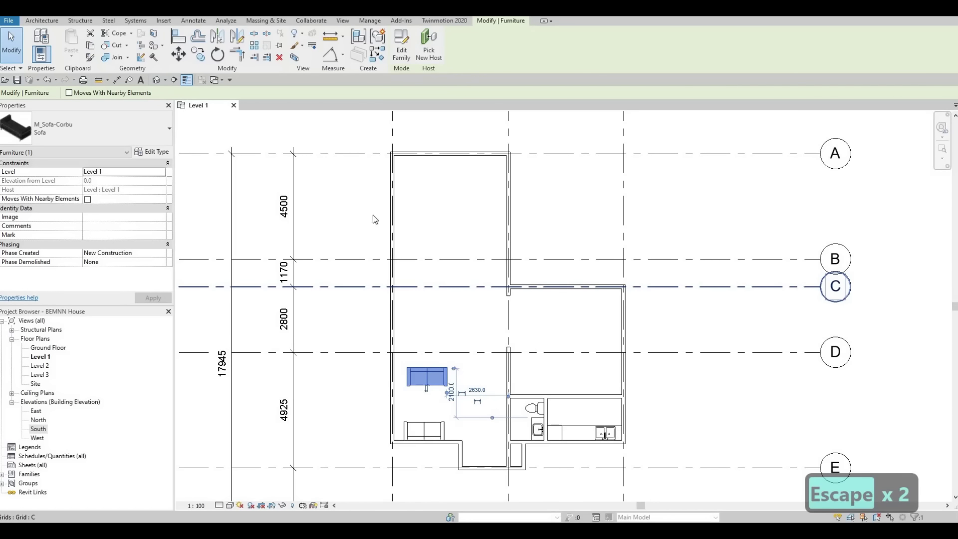
{"action": "scroll", "coordinate": [421, 219], "scroll_direction": "up", "scroll_amount": 1}
{"action": "scroll", "coordinate": [458, 204], "scroll_direction": "down", "scroll_amount": 1}
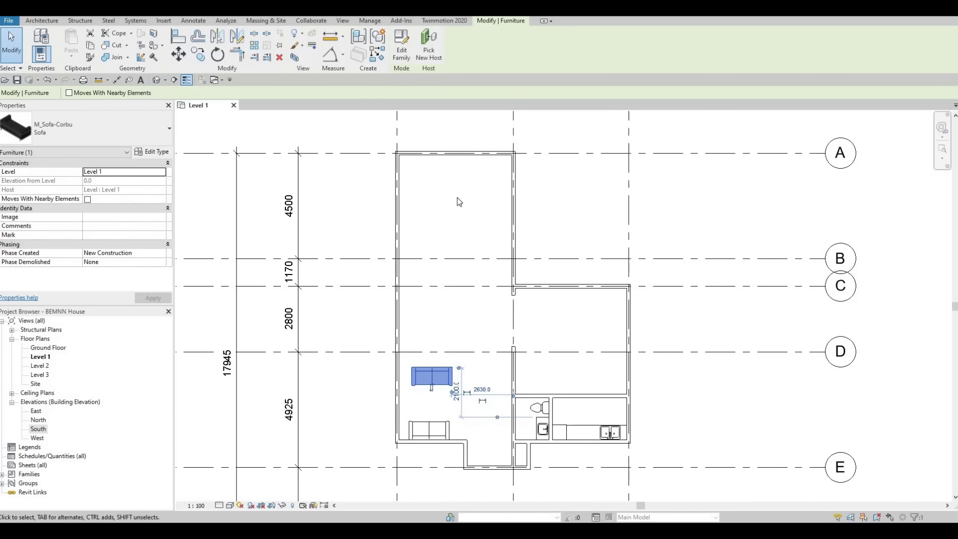
{"action": "key", "text": "c"}
{"action": "key", "text": "s"}
{"action": "key", "text": "space"}
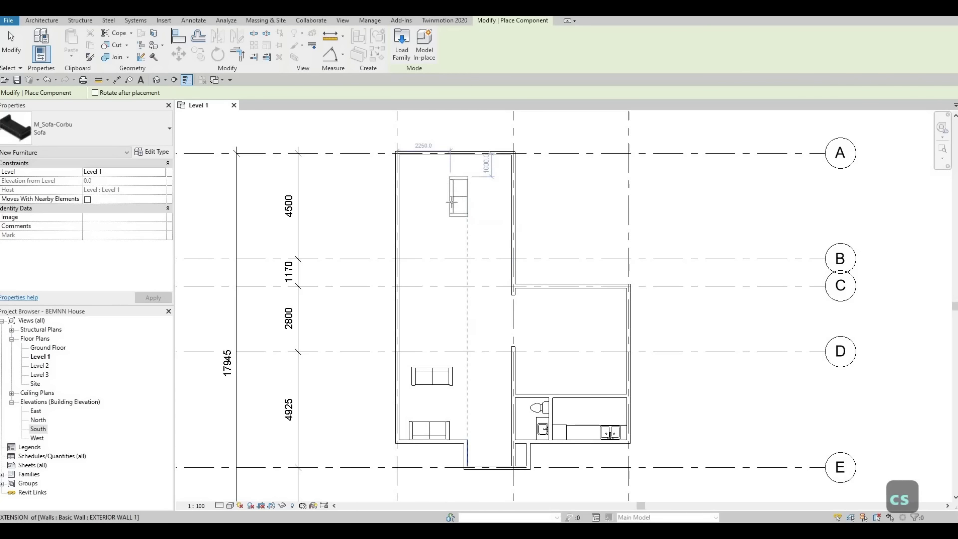
{"action": "key", "text": "c"}
{"action": "key", "text": "s"}
{"action": "scroll", "coordinate": [452, 203], "scroll_direction": "up", "scroll_amount": 2}
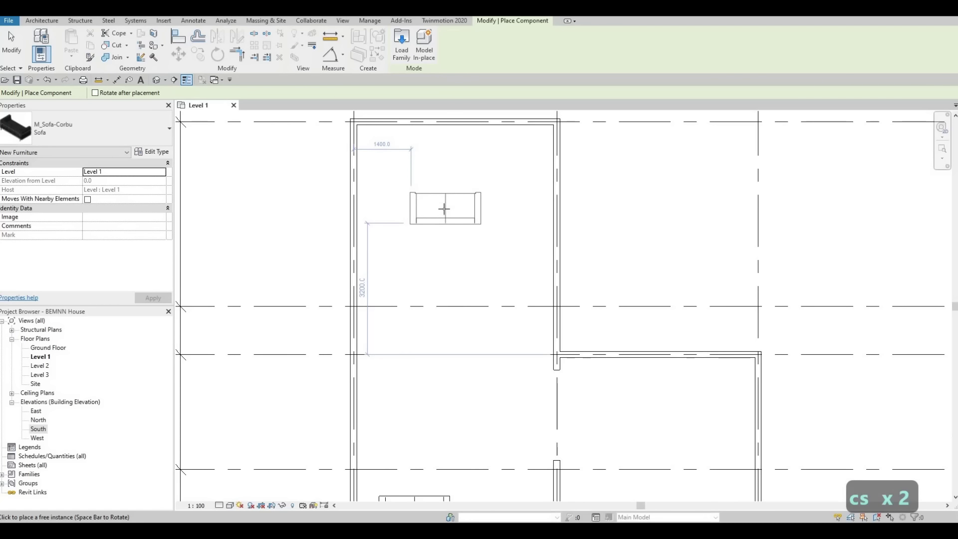
{"action": "left_click", "coordinate": [444, 210]}
{"action": "scroll", "coordinate": [433, 272], "scroll_direction": "down", "scroll_amount": 2}
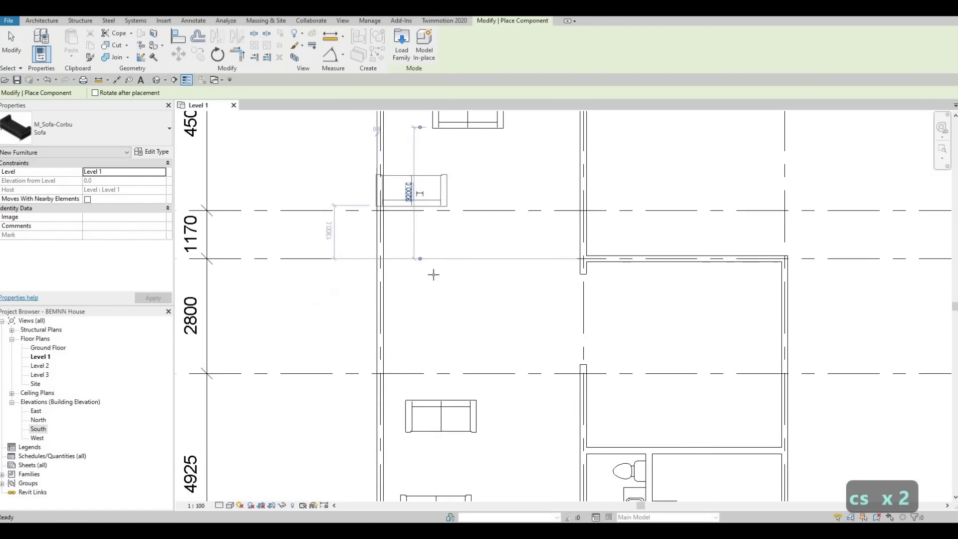
{"action": "mouse_move", "coordinate": [432, 272]}
{"action": "middle_mouse_down"}
{"action": "mouse_move", "coordinate": [514, 214]}
{"action": "mouse_move", "coordinate": [440, 272]}
{"action": "middle_mouse_up"}
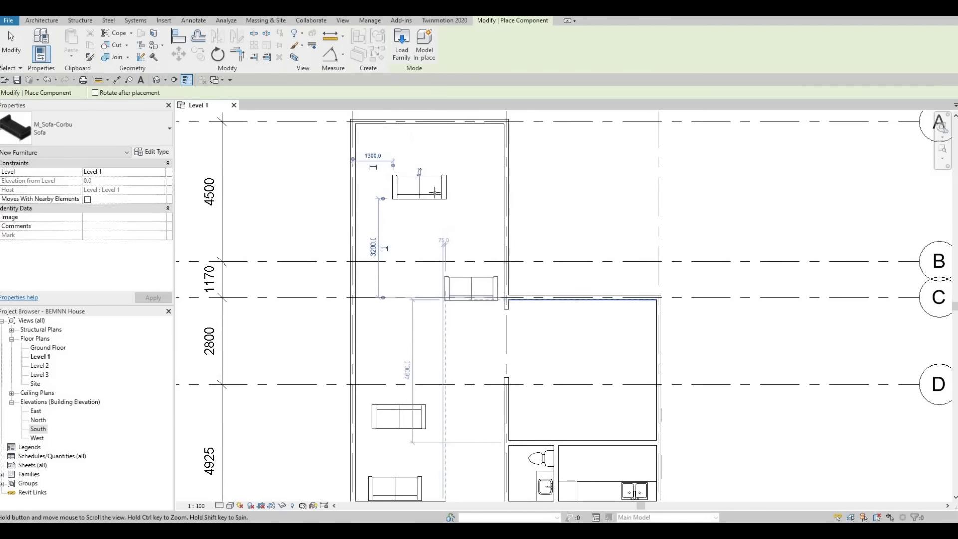
{"action": "key", "text": "Escape"}
{"action": "key", "text": "Escape"}
Step: Duplicate the type of the sofa in the upper room as a new type named Sofa 2
{"action": "scroll", "coordinate": [450, 250], "scroll_direction": "up", "scroll_amount": 1}
{"action": "middle_click_drag", "start_coordinate": [449, 226], "coordinate": [435, 298]}
{"action": "scroll", "coordinate": [438, 209], "scroll_direction": "down", "scroll_amount": 2}
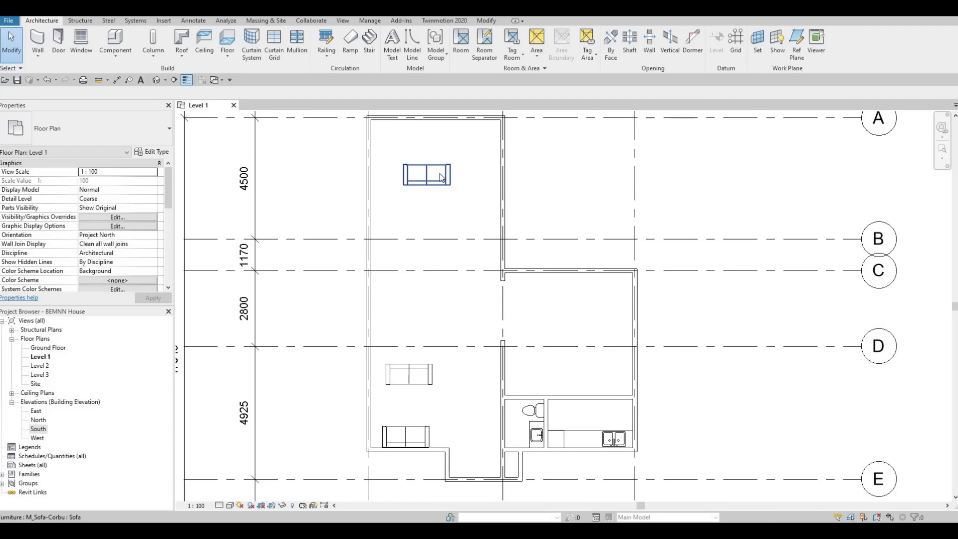
{"action": "key", "text": "ctrl+Left"}
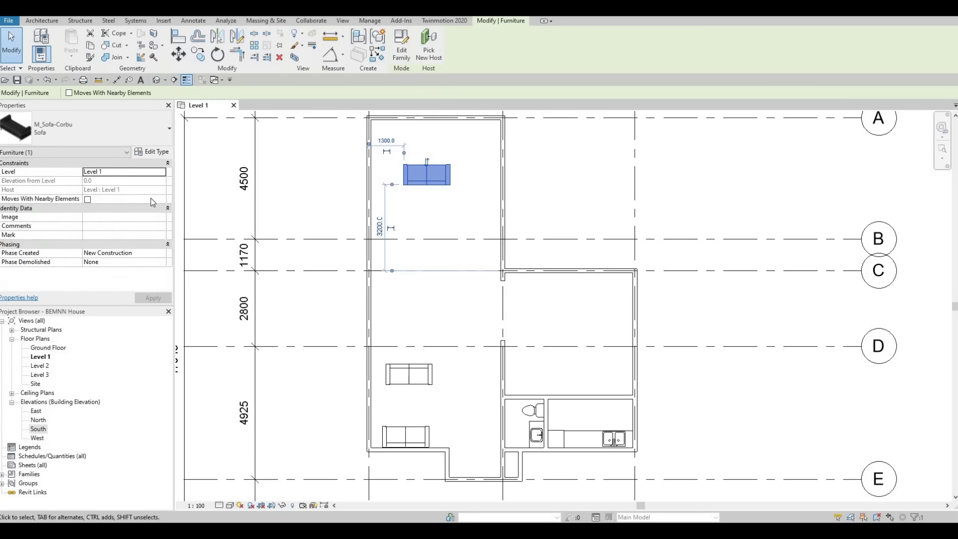
{"action": "left_click", "coordinate": [156, 152]}
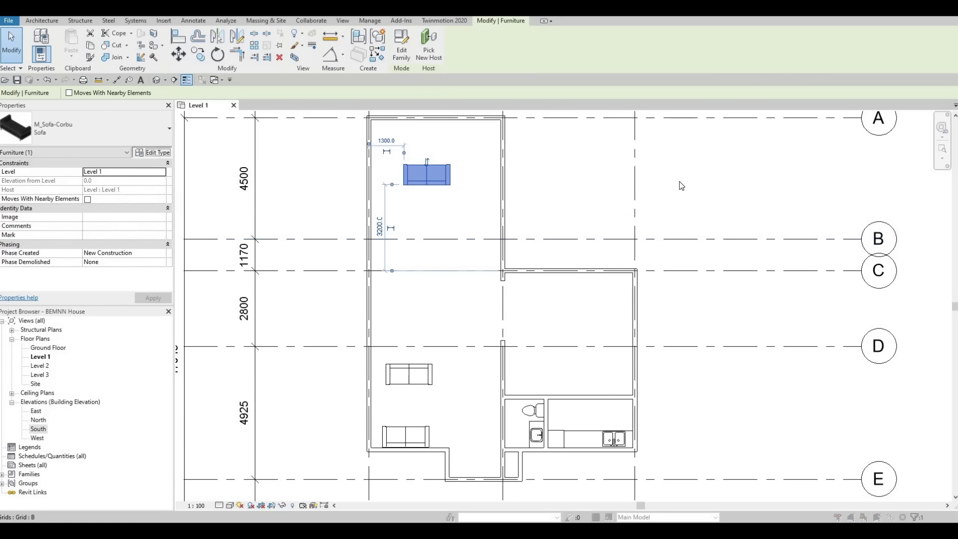
{"action": "left_click", "coordinate": [762, 77]}
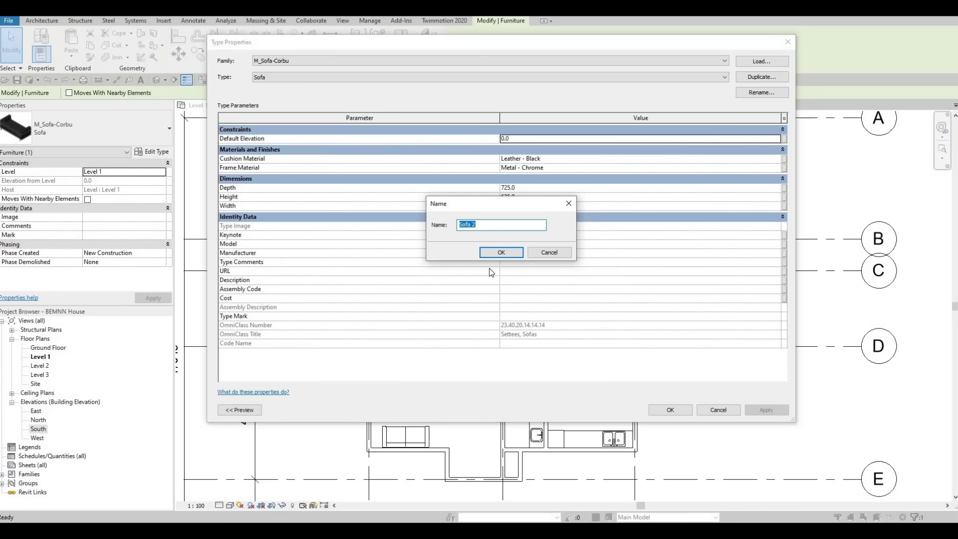
{"action": "key", "text": "Return"}
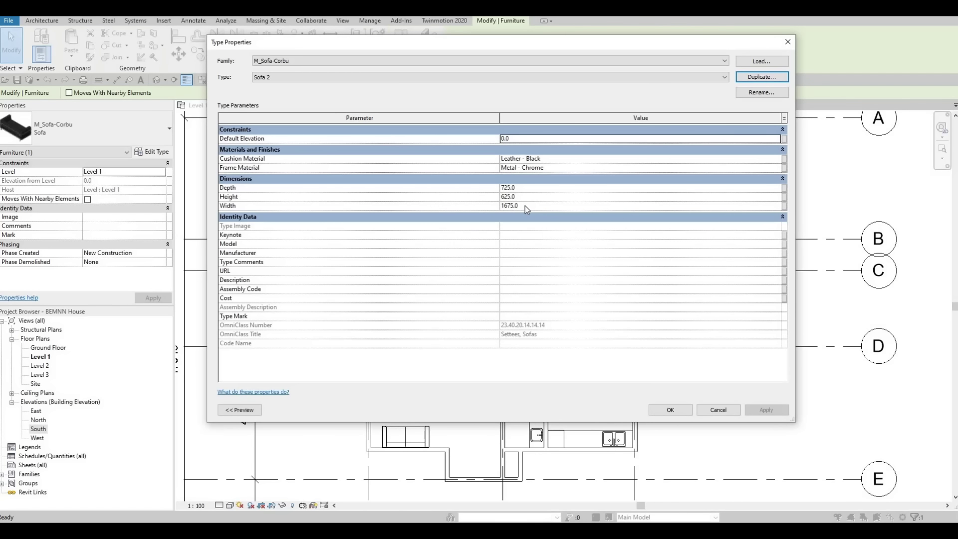
Step: Set the width of the Sofa 2 type to 2500 mm and accept the type properties
{"action": "left_click", "coordinate": [525, 206]}
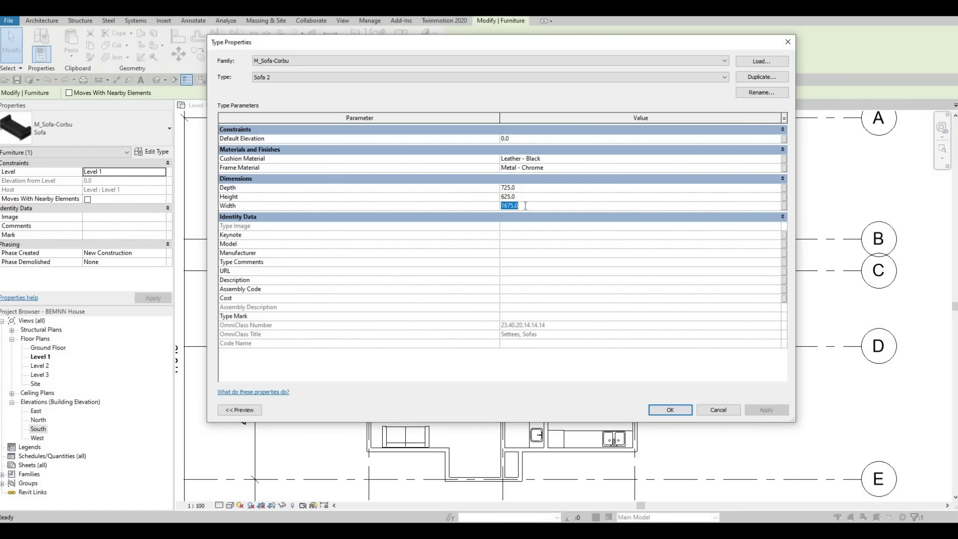
{"action": "type", "text": "2500"}
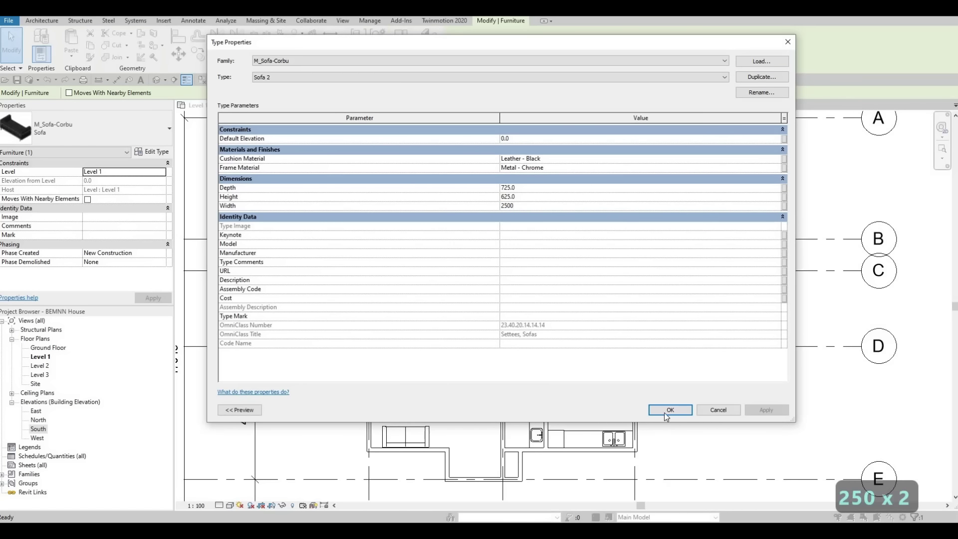
{"action": "left_click", "coordinate": [670, 409]}
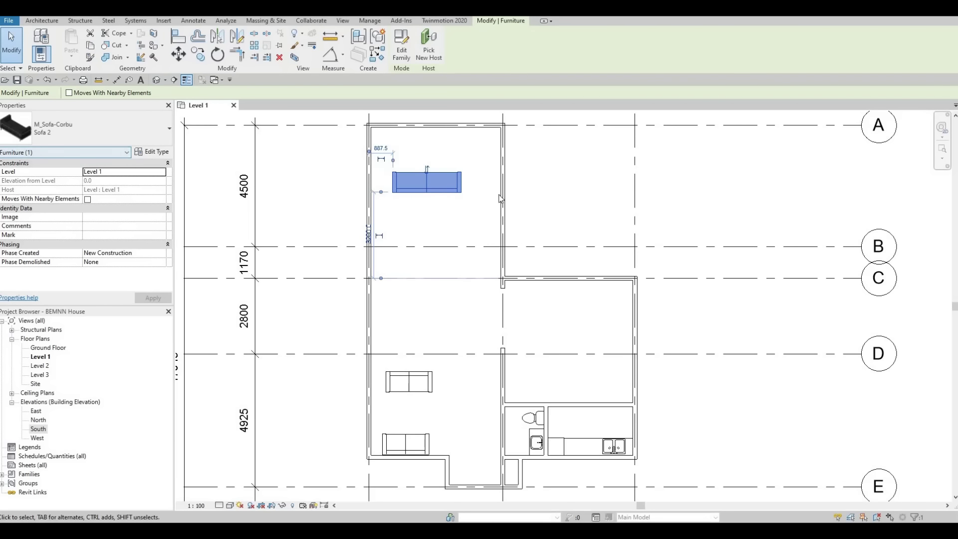
Step: Set the width of the Sofa 2 type to 3000 mm and apply it
{"action": "left_click", "coordinate": [532, 206]}
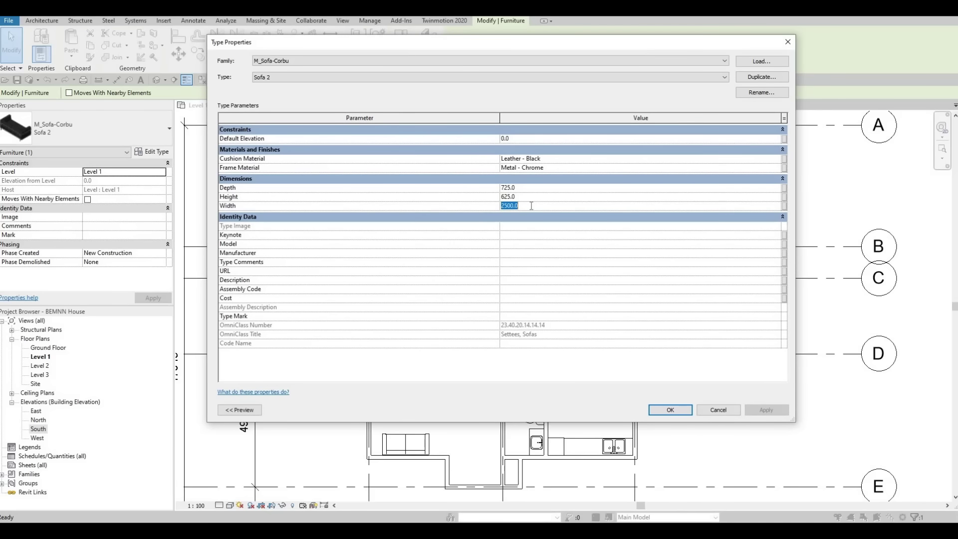
{"action": "type", "text": "3000"}
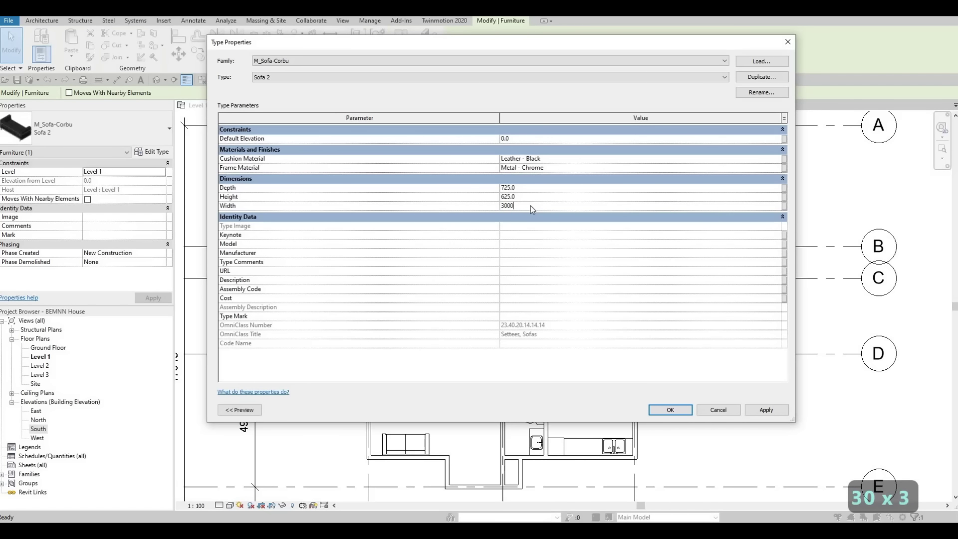
{"action": "key", "text": "Return"}
{"action": "left_click", "coordinate": [762, 411]}
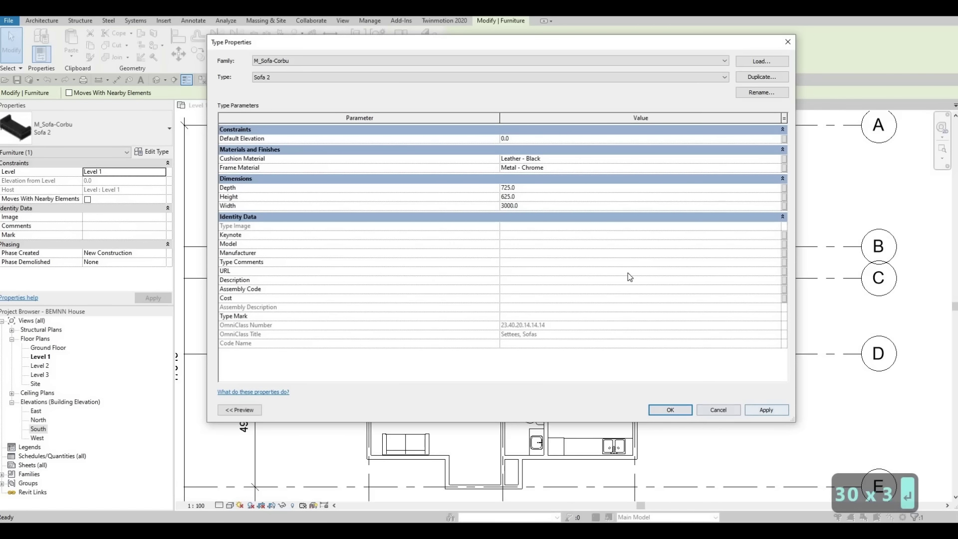
{"action": "left_click", "coordinate": [661, 409]}
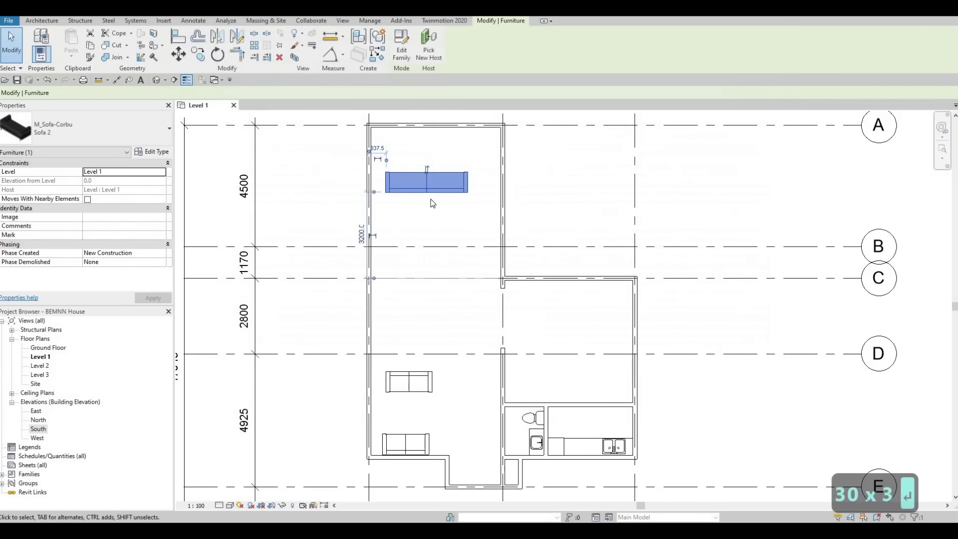
Step: Nudge the upper room's sofa left and down, to 517.5 mm from the left wall and 3140 mm above grid C
{"action": "key", "text": "Left"}
{"action": "key", "text": "Left"}
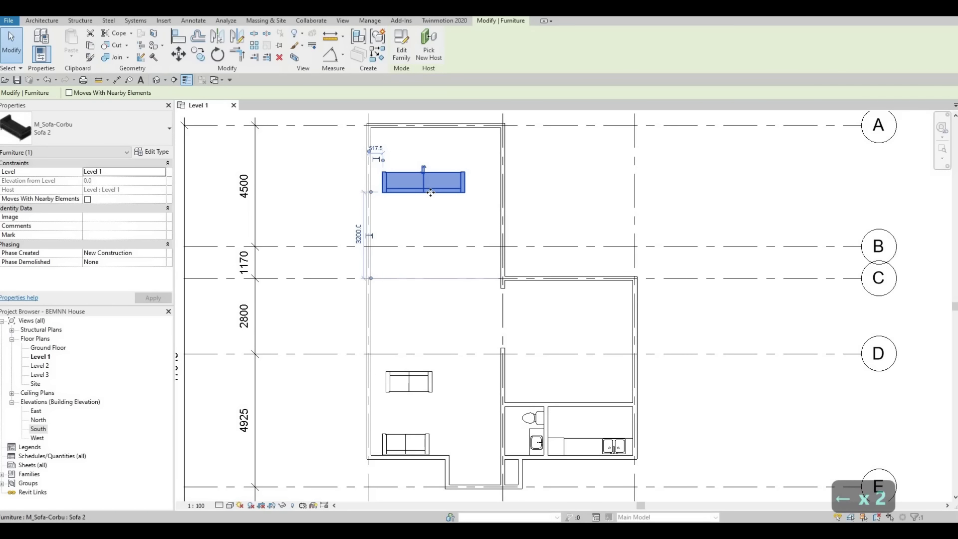
{"action": "key", "text": "Down"}
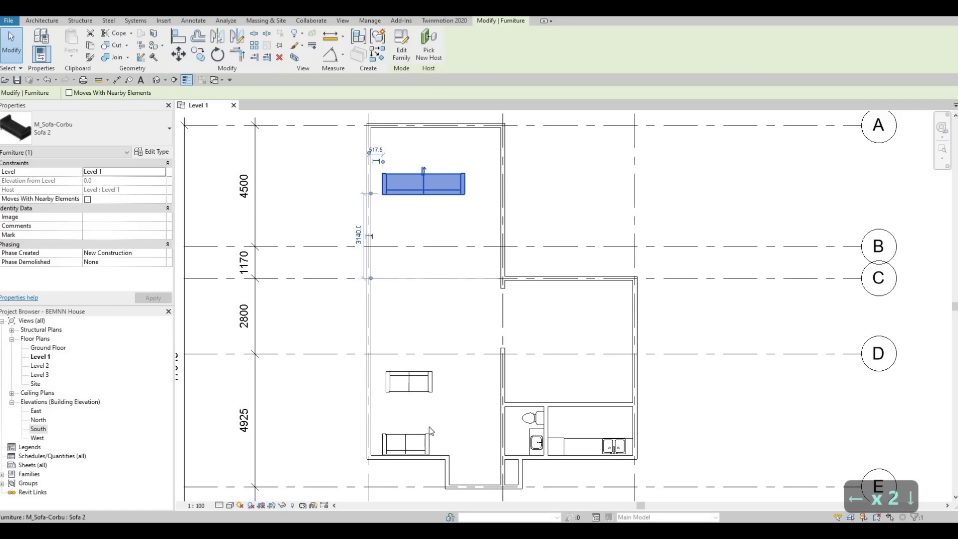
Step: Set the width of the Sofa type shared by the two facing sofas in the lower room to 2000 mm
{"action": "middle_click_drag", "start_coordinate": [420, 398], "coordinate": [437, 315]}
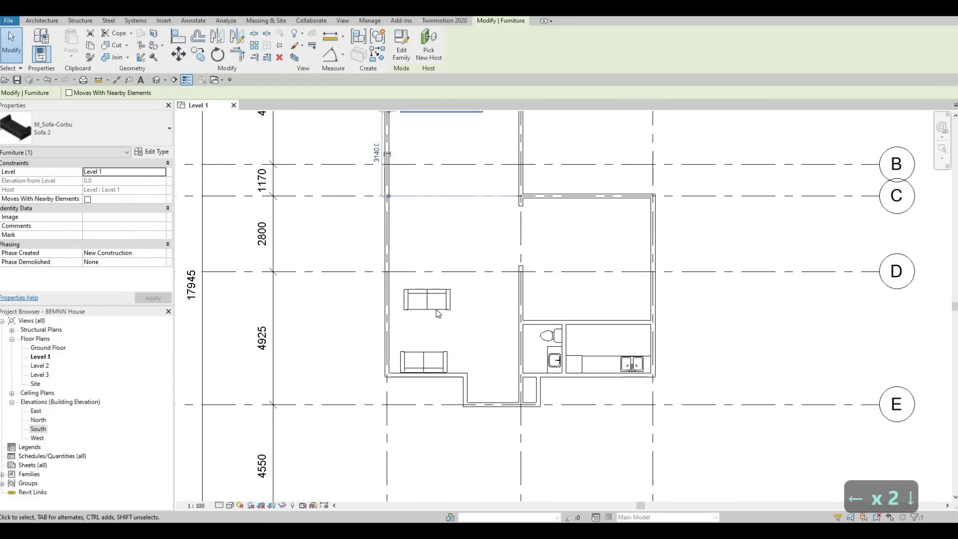
{"action": "left_click", "coordinate": [423, 306]}
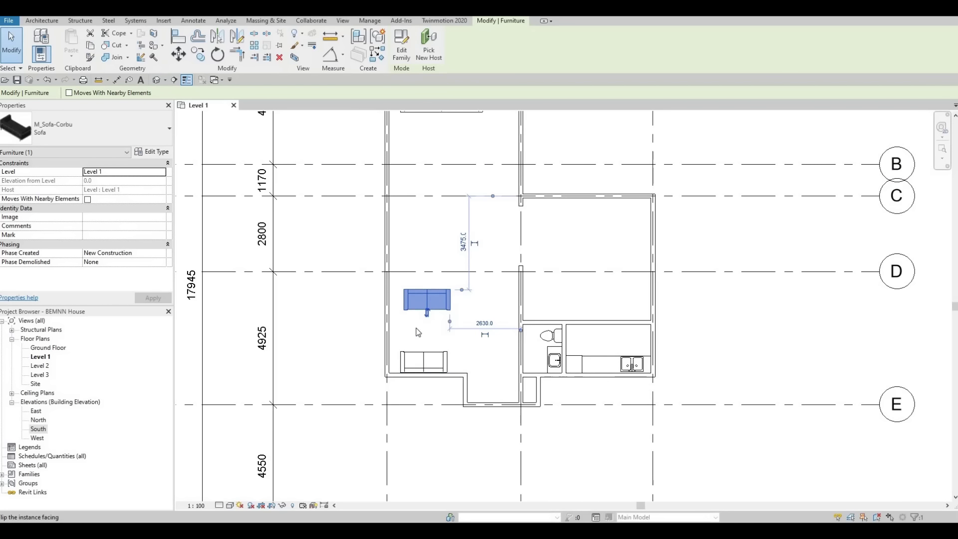
{"action": "left_click", "coordinate": [409, 356]}
{"action": "left_click", "coordinate": [423, 370]}
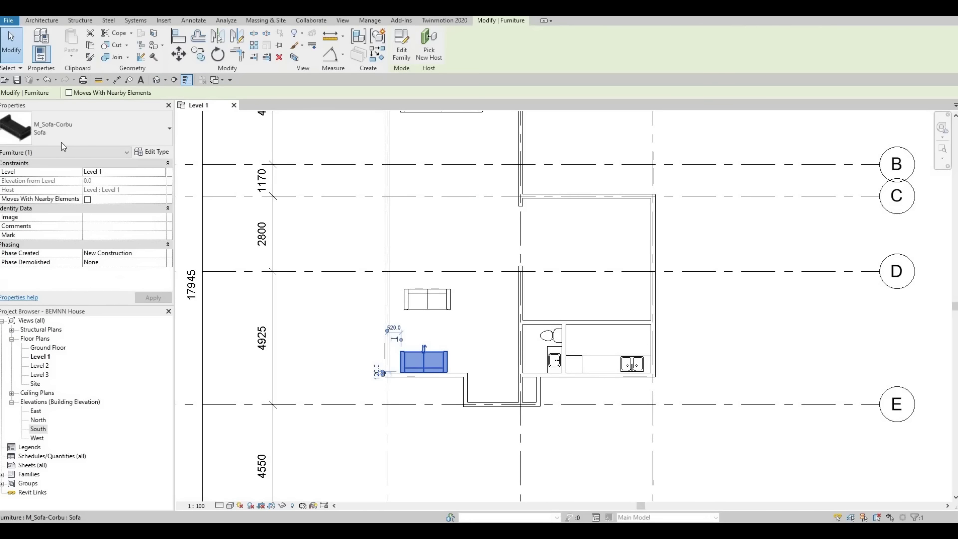
{"action": "left_click", "coordinate": [427, 299]}
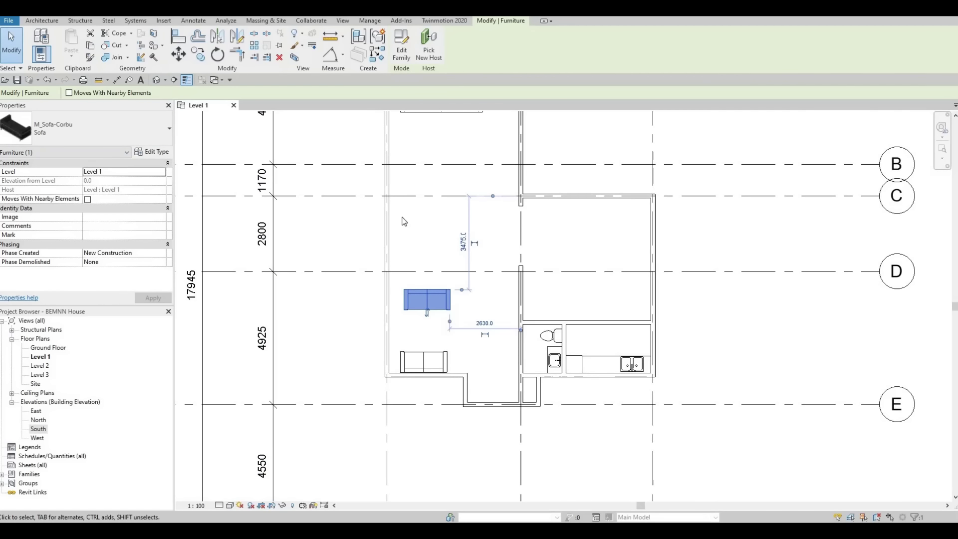
{"action": "left_click", "coordinate": [153, 152]}
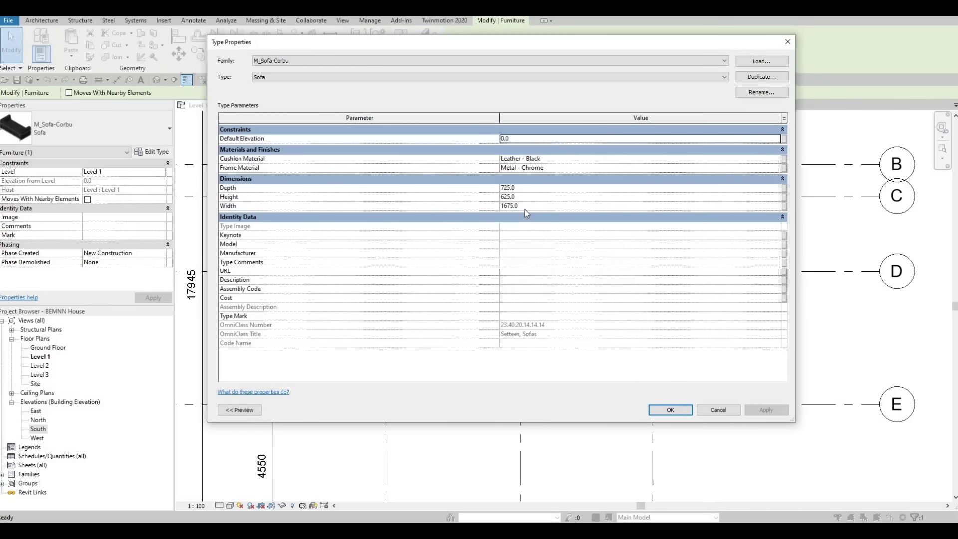
{"action": "left_click", "coordinate": [524, 209]}
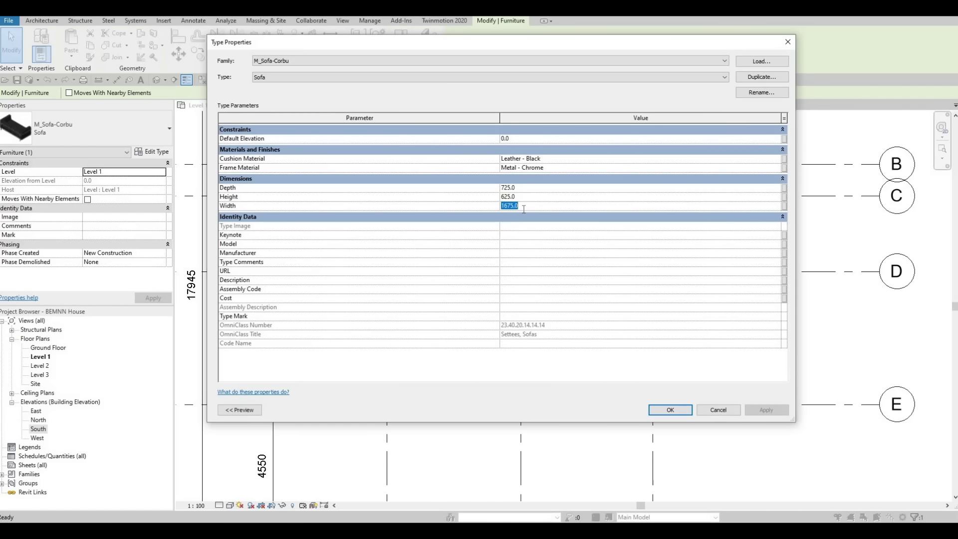
{"action": "type", "text": "2000"}
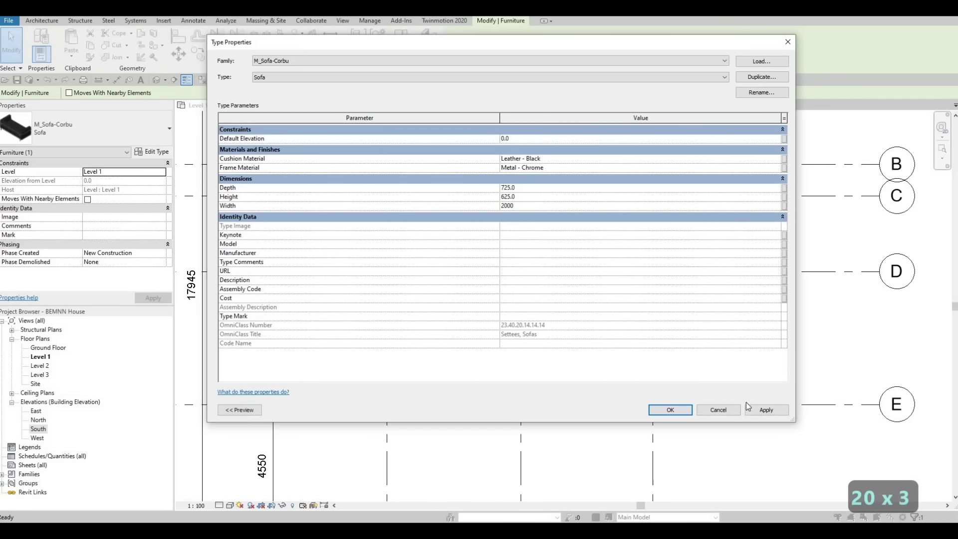
{"action": "left_click", "coordinate": [756, 406]}
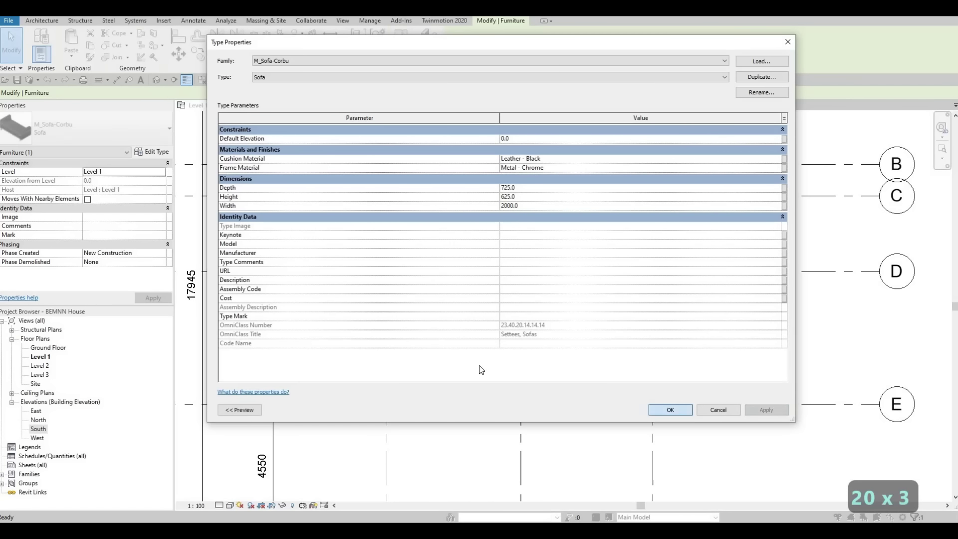
{"action": "key", "text": "Return"}
Step: Try to measure the width of the upper of the two facing sofas with an aligned dimension
{"action": "scroll", "coordinate": [490, 250], "scroll_direction": "up", "scroll_amount": 4}
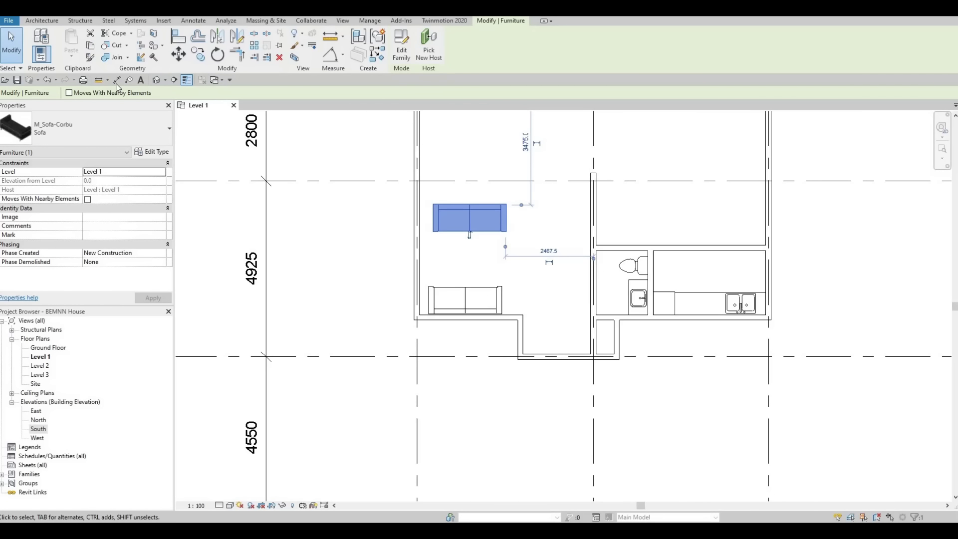
{"action": "key", "text": "d"}
{"action": "key", "text": "i"}
{"action": "left_click", "coordinate": [507, 222]}
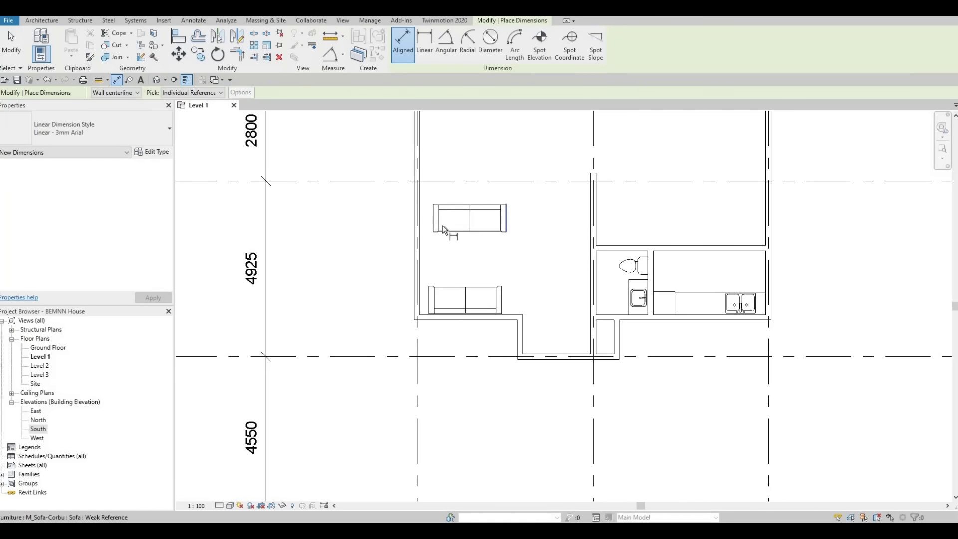
{"action": "left_click", "coordinate": [435, 224]}
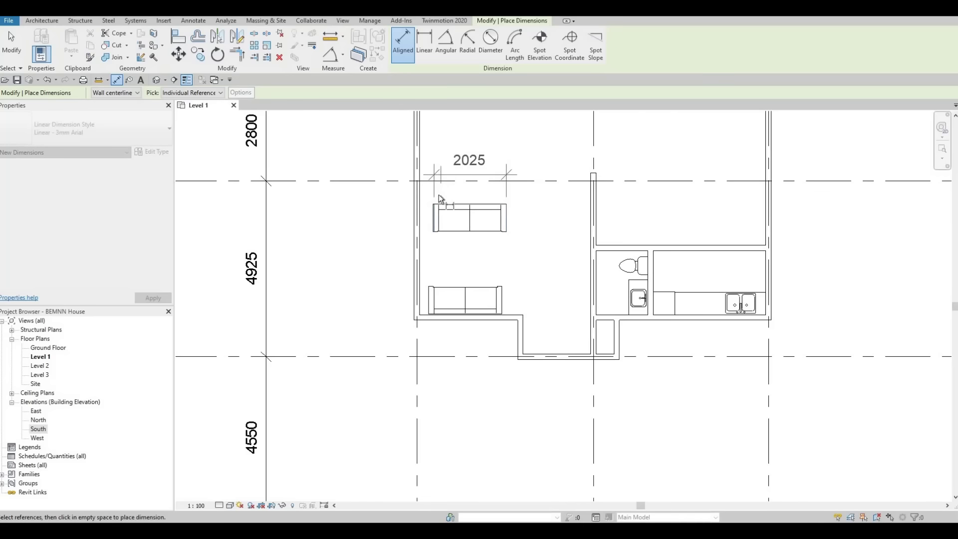
{"action": "key", "text": "Escape"}
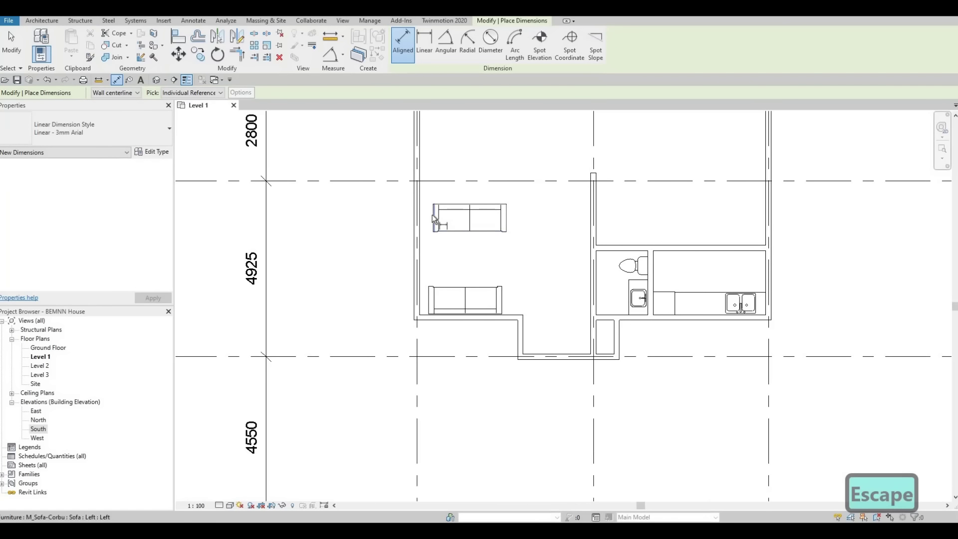
{"action": "scroll", "coordinate": [432, 220], "scroll_direction": "up", "scroll_amount": 3}
{"action": "left_click", "coordinate": [566, 218]}
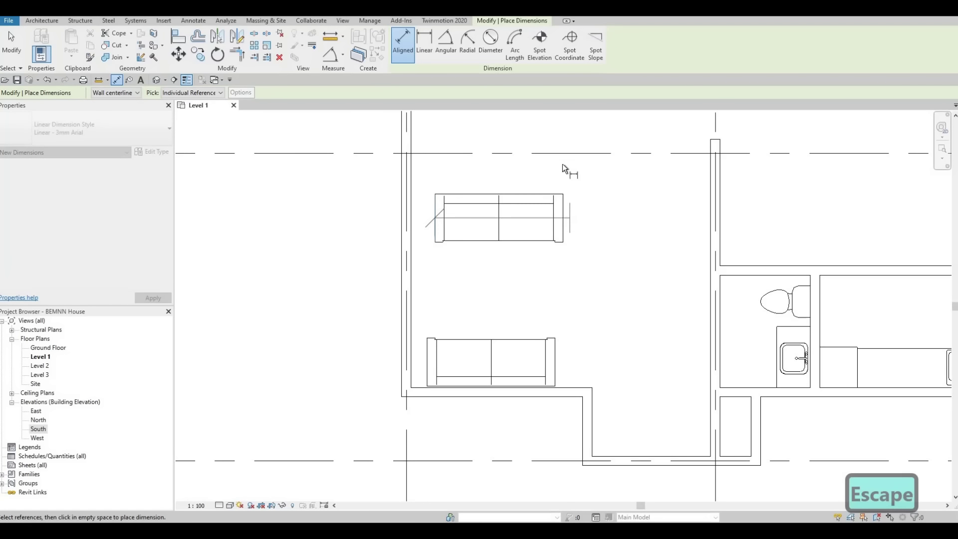
{"action": "key", "text": "Escape"}
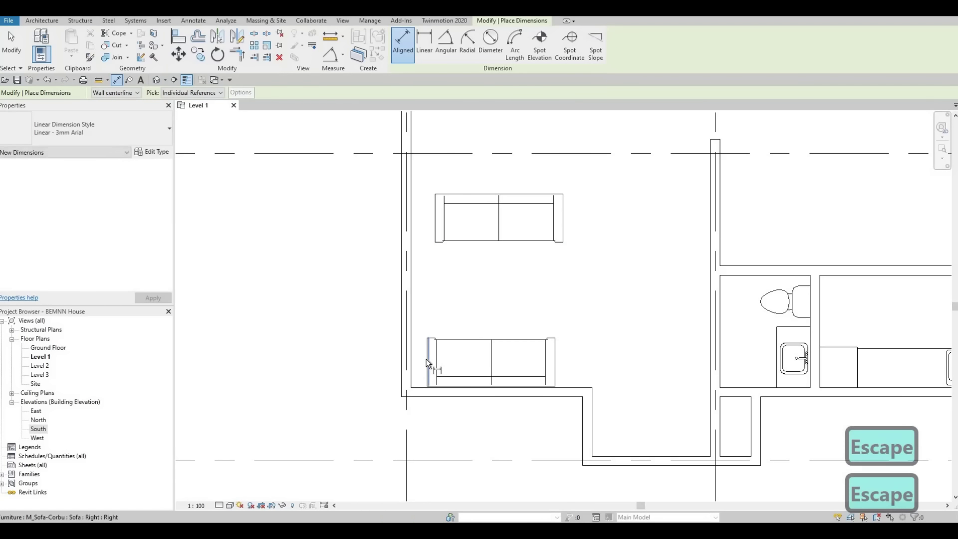
Step: Measure the overall width of the sofa along the lower wall between its outer armrest edges, without placing the dimension
{"action": "key", "text": "Tab"}
{"action": "key", "text": "Tab"}
{"action": "left_click", "coordinate": [531, 358]}
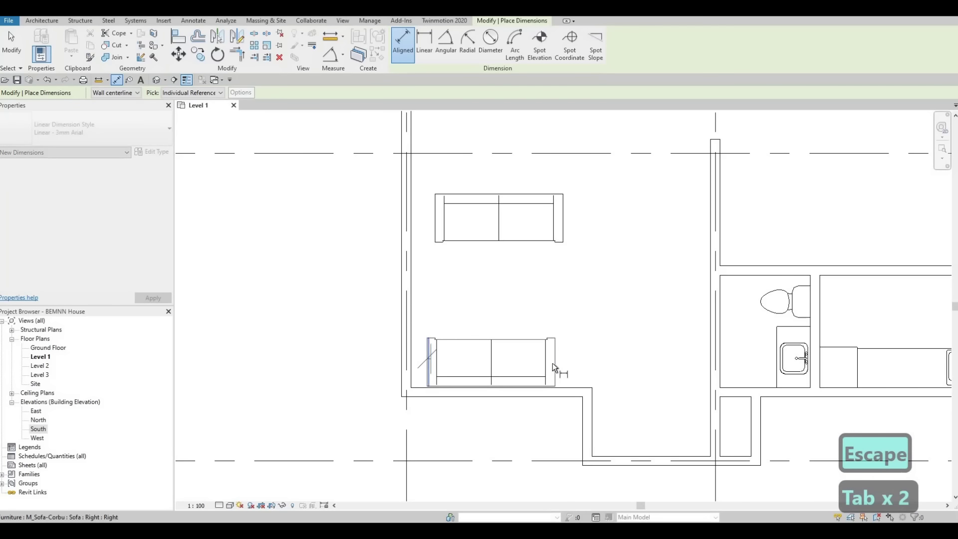
{"action": "key", "text": "Tab"}
{"action": "left_click", "coordinate": [559, 309]}
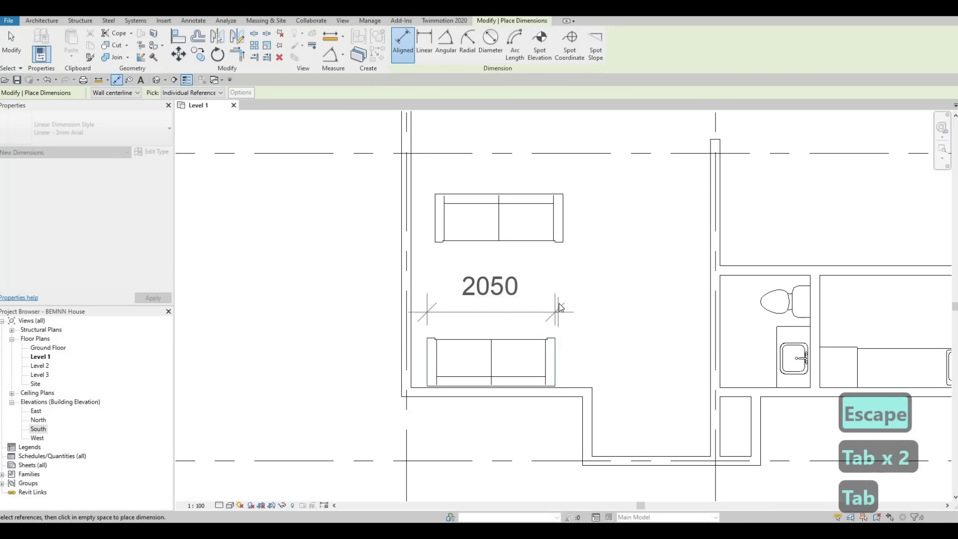
{"action": "key", "text": "Escape"}
{"action": "key", "text": "Escape"}
Step: Nudge the upper of the two facing sofas left, to 2527.5 mm from the interior wall, and deselect it
{"action": "scroll", "coordinate": [479, 208], "scroll_direction": "down", "scroll_amount": 1}
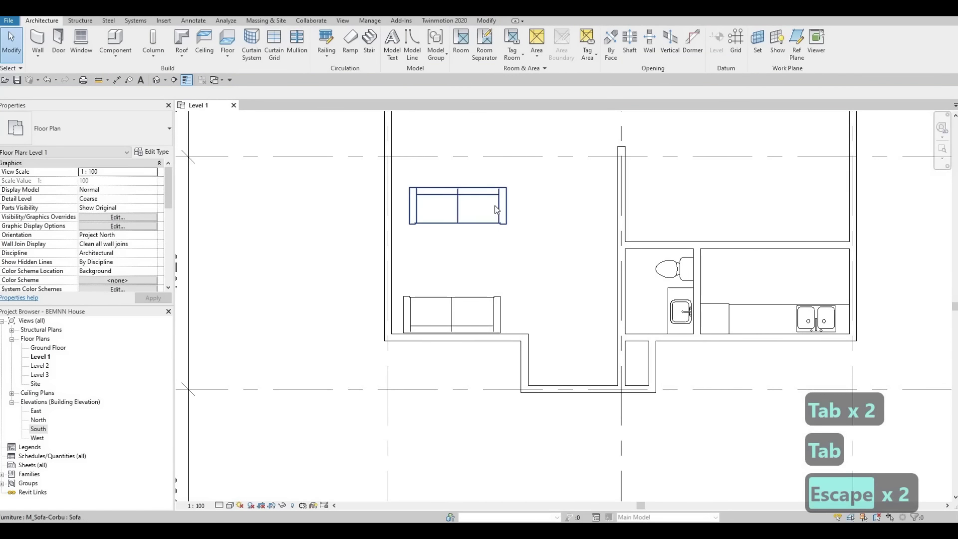
{"action": "scroll", "coordinate": [494, 210], "scroll_direction": "down", "scroll_amount": 1}
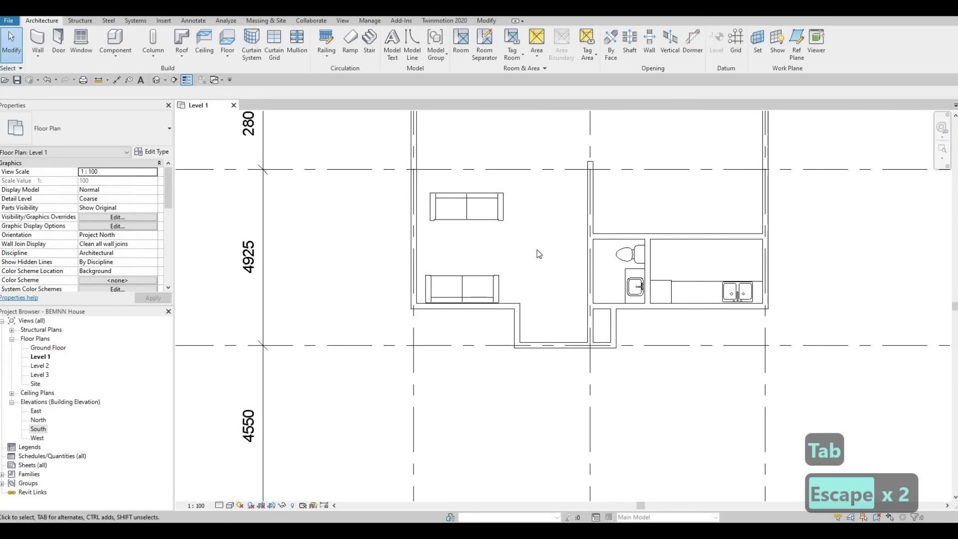
{"action": "left_click", "coordinate": [463, 221]}
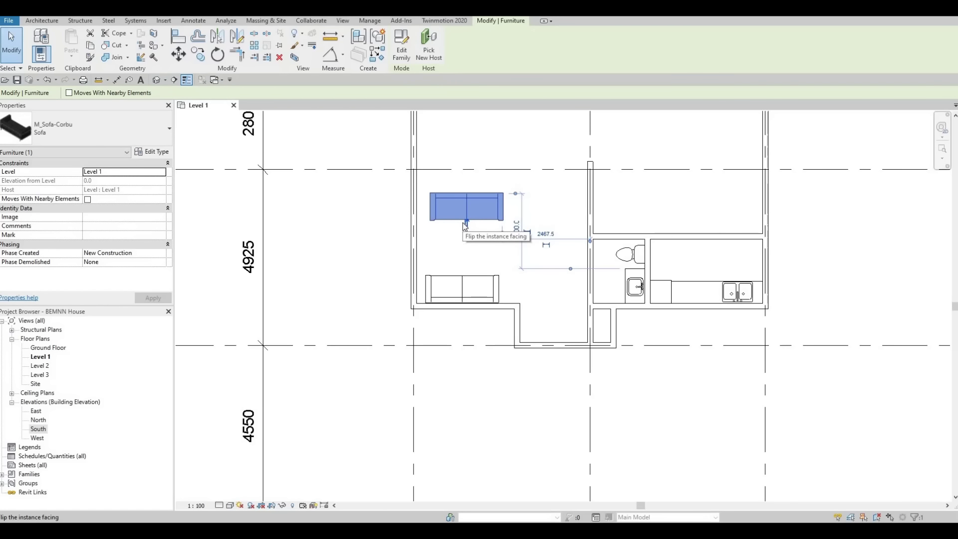
{"action": "key", "text": "Left"}
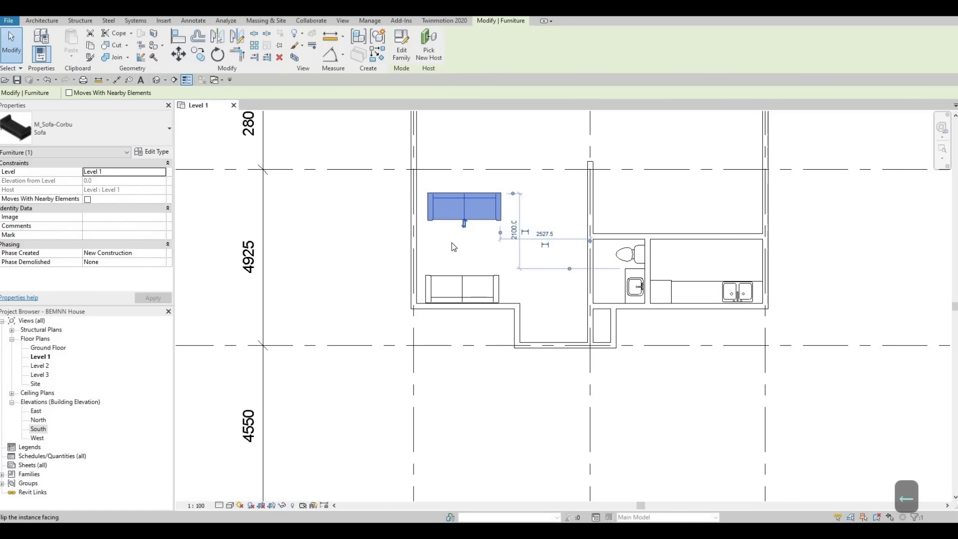
{"action": "key", "text": "Escape"}
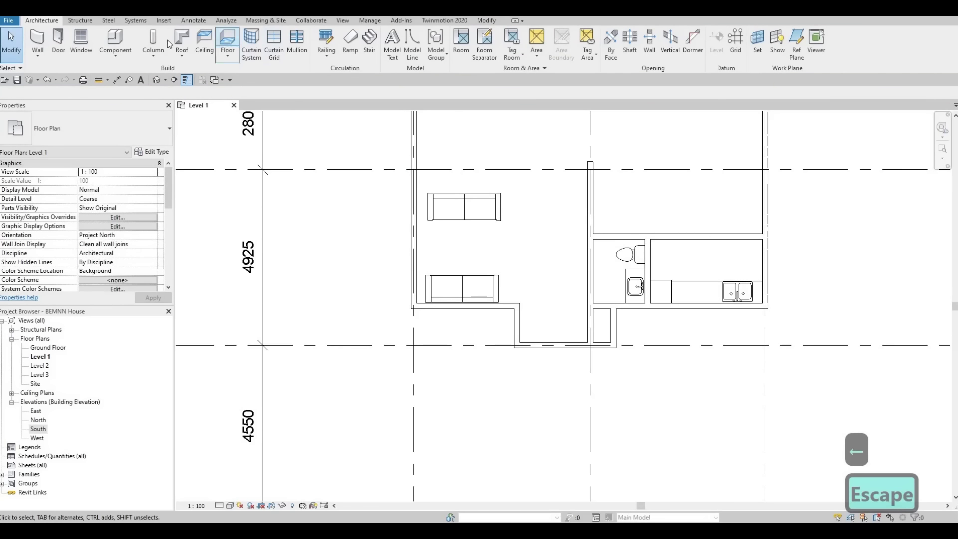
Step: Load the M_Table-Coffee family from the Tables folder of the Furniture library
{"action": "left_click", "coordinate": [163, 20]}
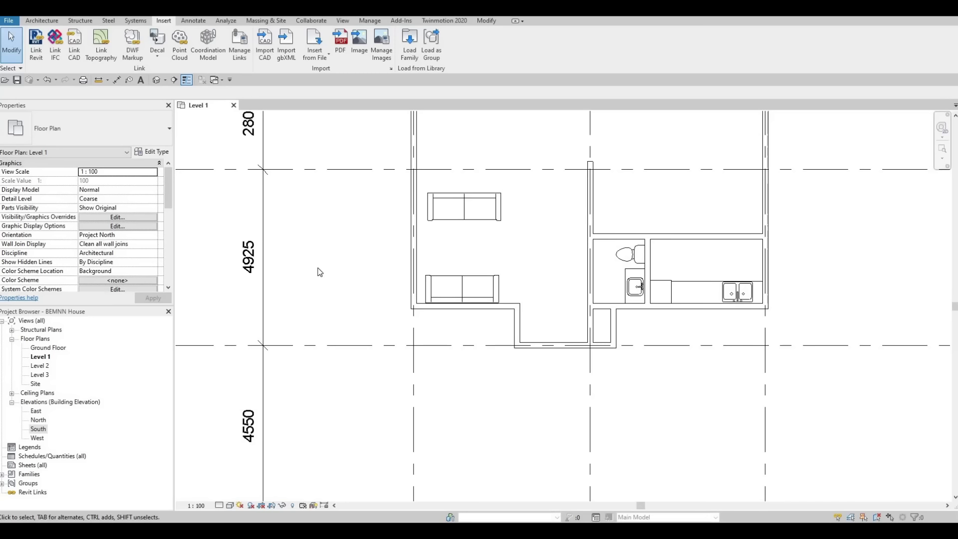
{"action": "left_click", "coordinate": [193, 22]}
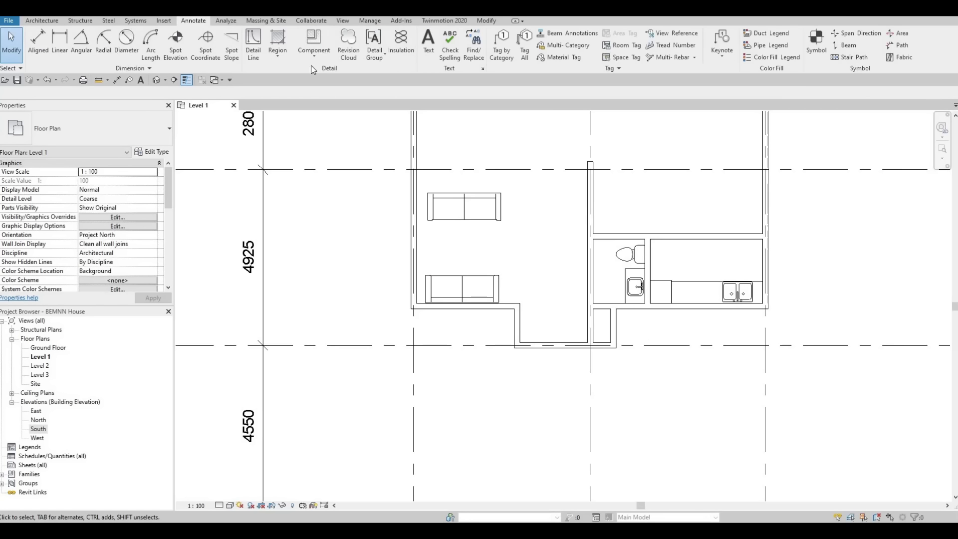
{"action": "left_click", "coordinate": [164, 21]}
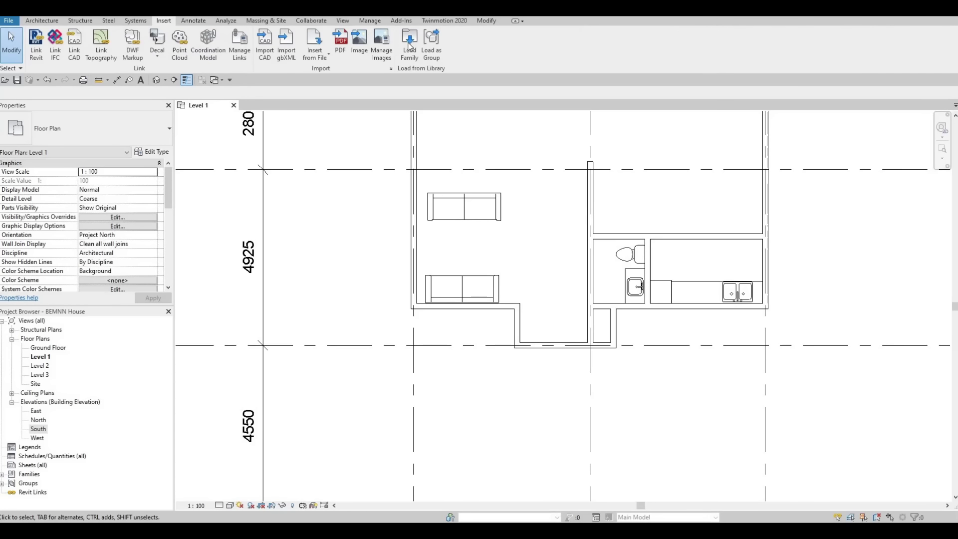
{"action": "left_click", "coordinate": [409, 50]}
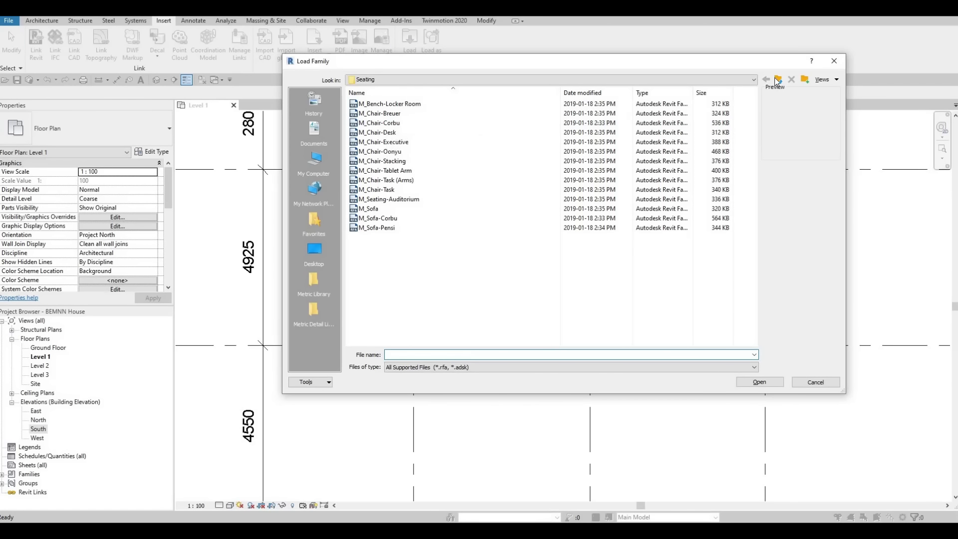
{"action": "key", "text": "BackSpace"}
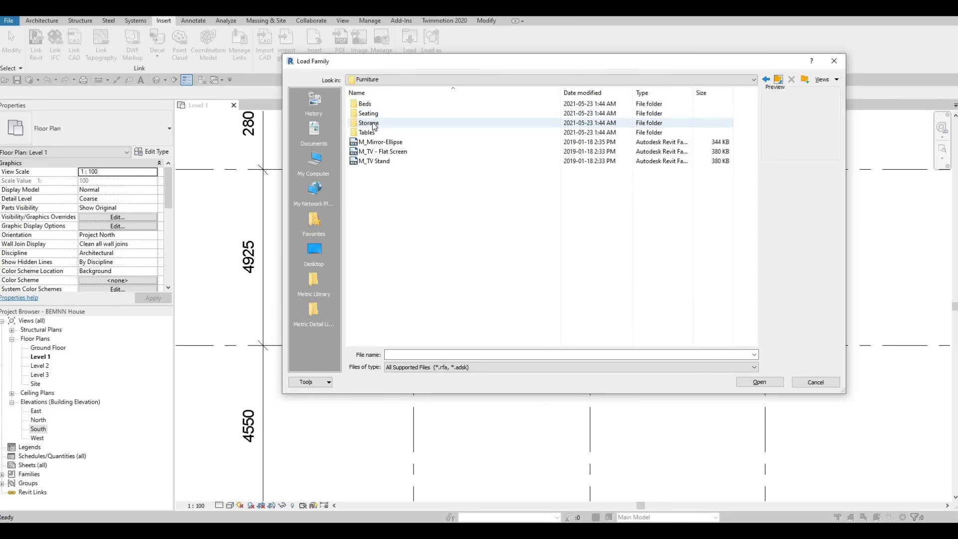
{"action": "double_click", "coordinate": [369, 132]}
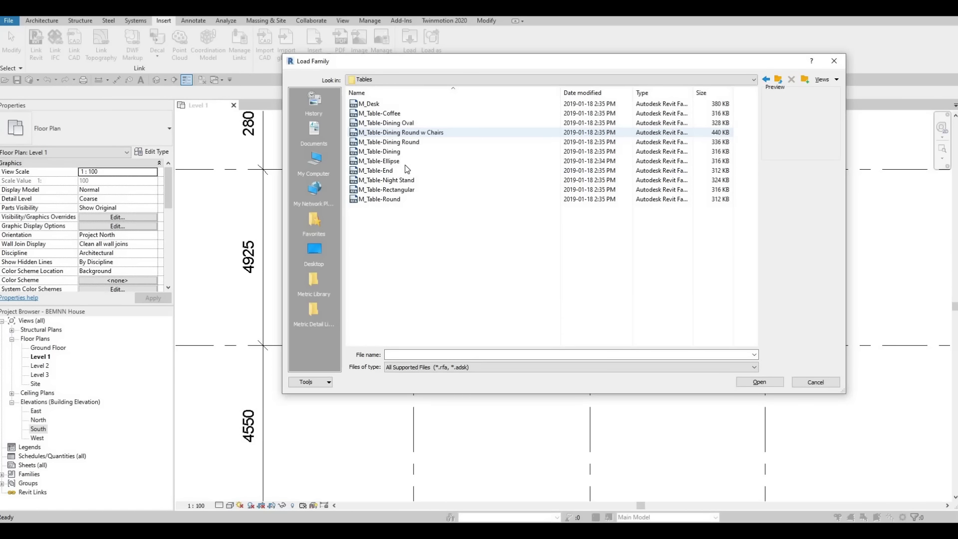
{"action": "left_click", "coordinate": [384, 114]}
{"action": "left_click", "coordinate": [760, 383]}
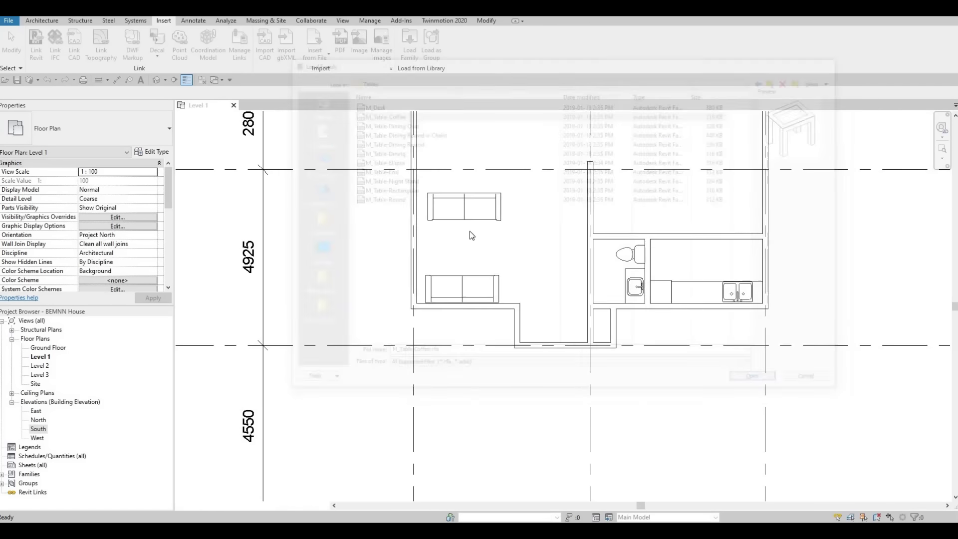
Step: Place one M_Table-Coffee 0610 x 0610 x 0610mm component between the two facing sofas in the lower room
{"action": "key", "text": "c"}
{"action": "key", "text": "m"}
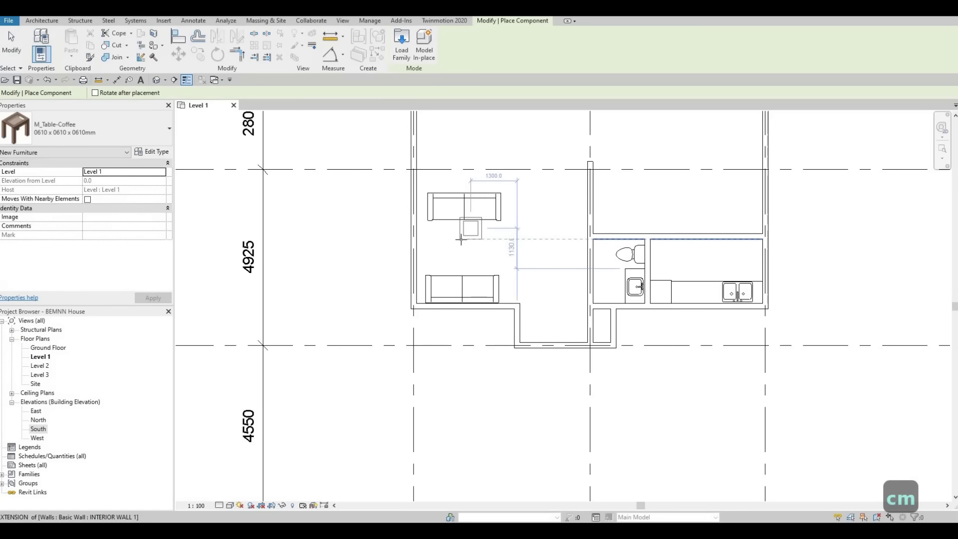
{"action": "scroll", "coordinate": [459, 245], "scroll_direction": "up", "scroll_amount": 2}
{"action": "left_click", "coordinate": [460, 247]}
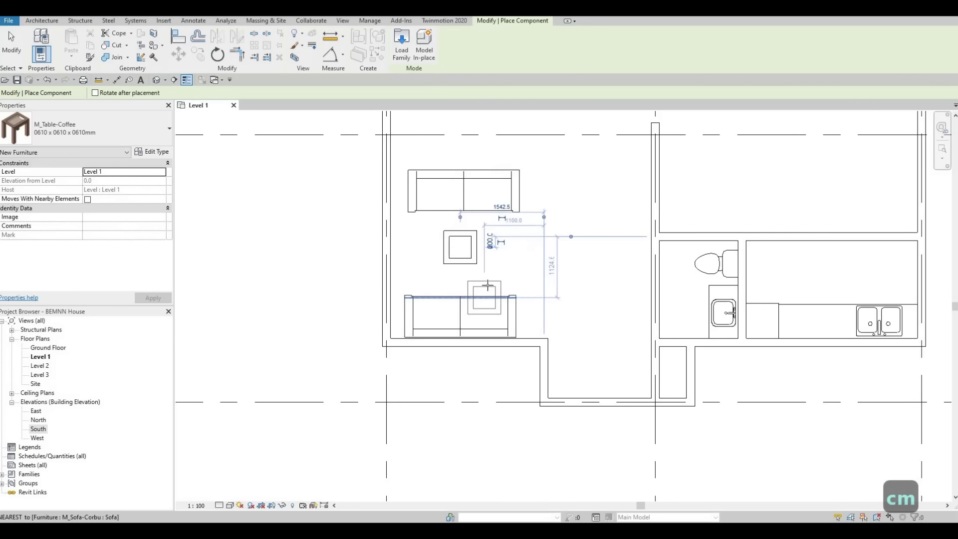
{"action": "key", "text": "Escape"}
{"action": "key", "text": "Escape"}
{"action": "key", "text": "Escape"}
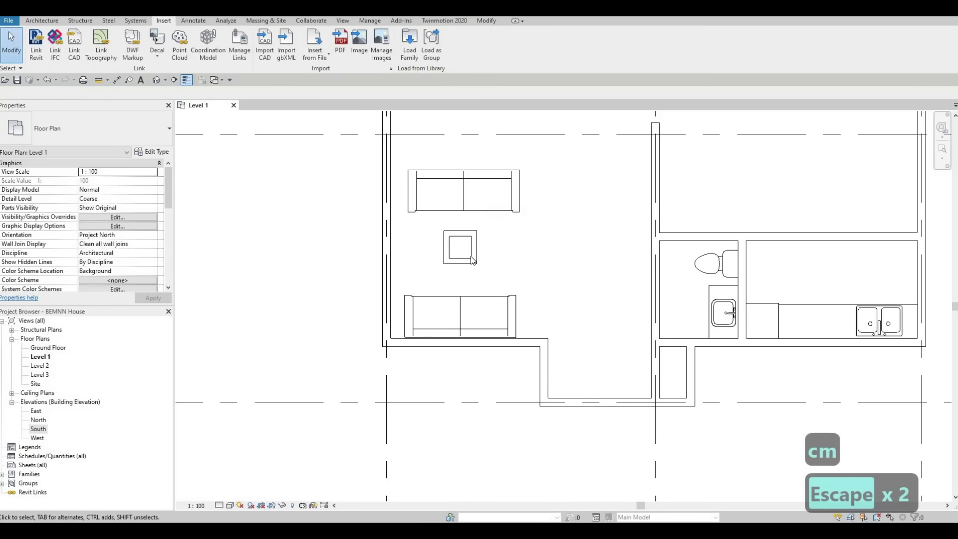
Step: Change the coffee table between the facing sofas to the 0915 x 1830 x 0457mm type
{"action": "left_click", "coordinate": [460, 247]}
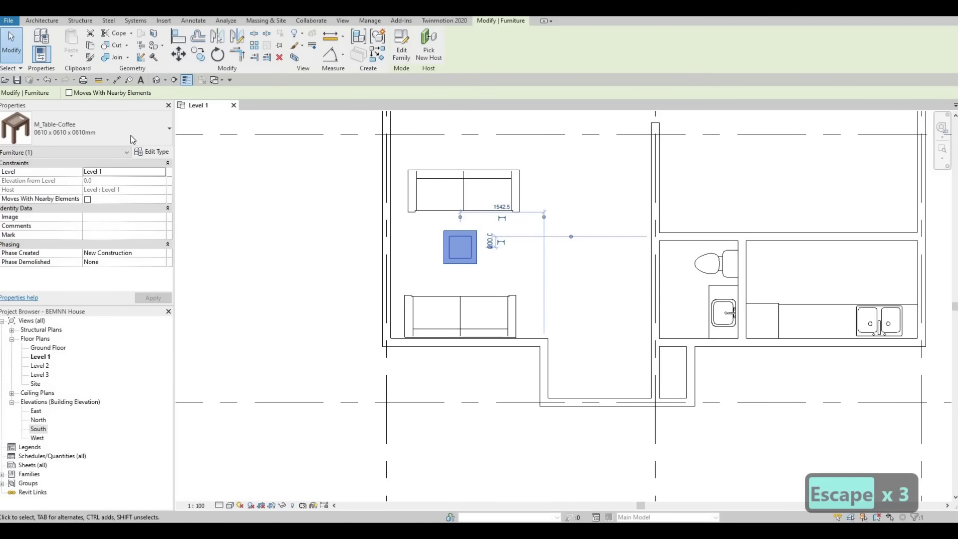
{"action": "left_click", "coordinate": [109, 143]}
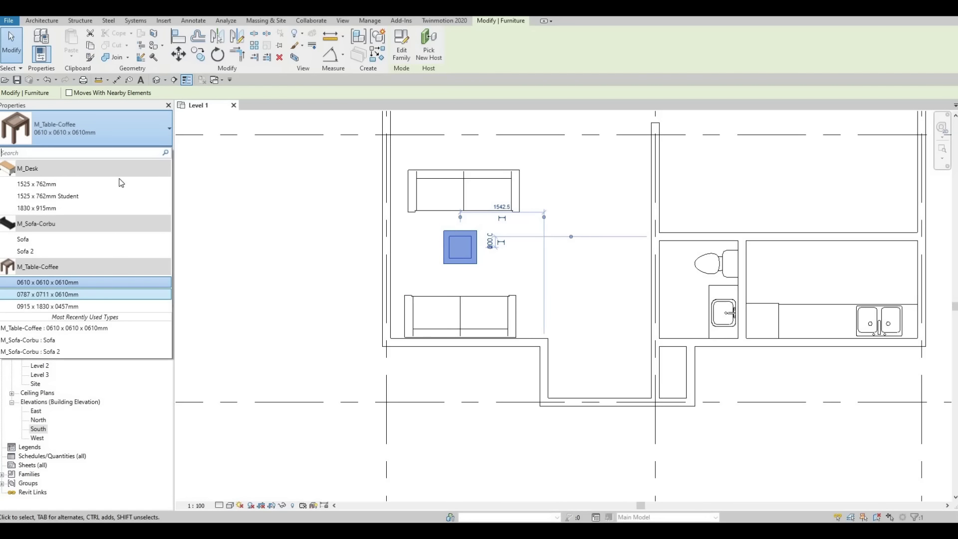
{"action": "key", "text": "Return"}
{"action": "left_click", "coordinate": [111, 128]}
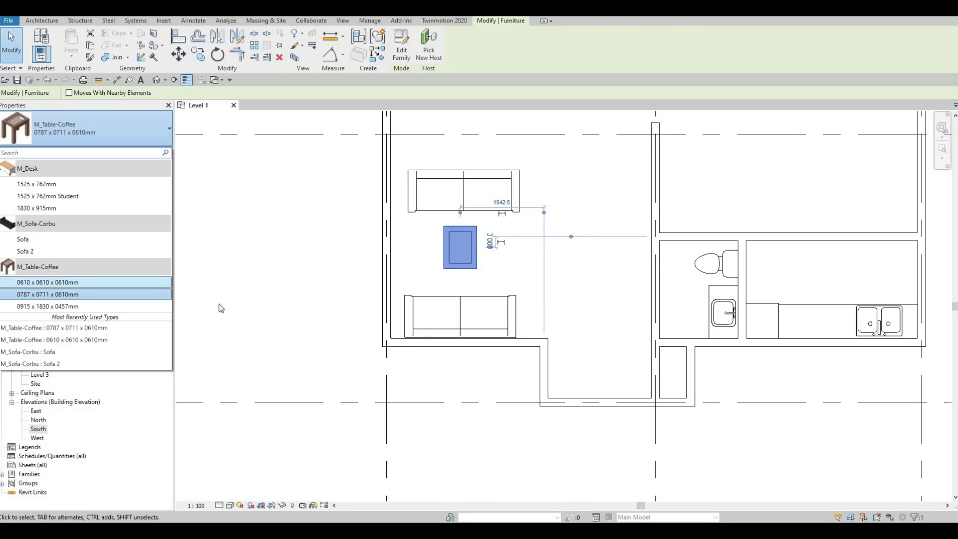
{"action": "key", "text": "Down"}
{"action": "key", "text": "Return"}
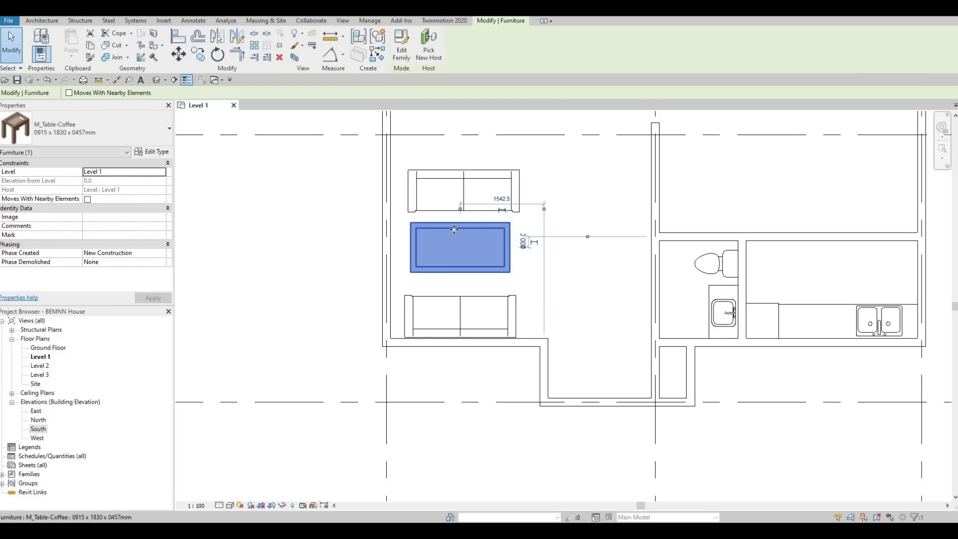
Step: Duplicate the coffee table's type under the name COFFEE TABLE 1
{"action": "left_click", "coordinate": [152, 152]}
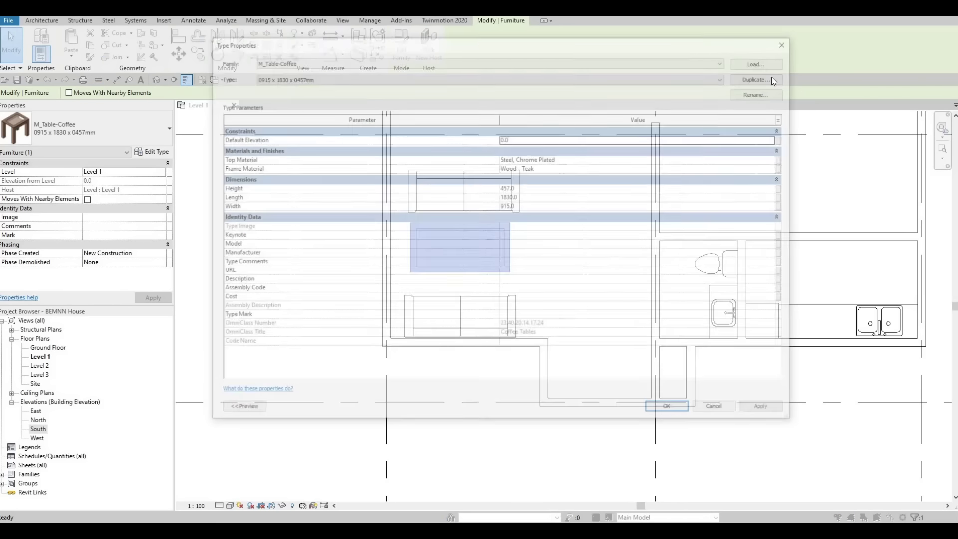
{"action": "key", "text": "alt+d"}
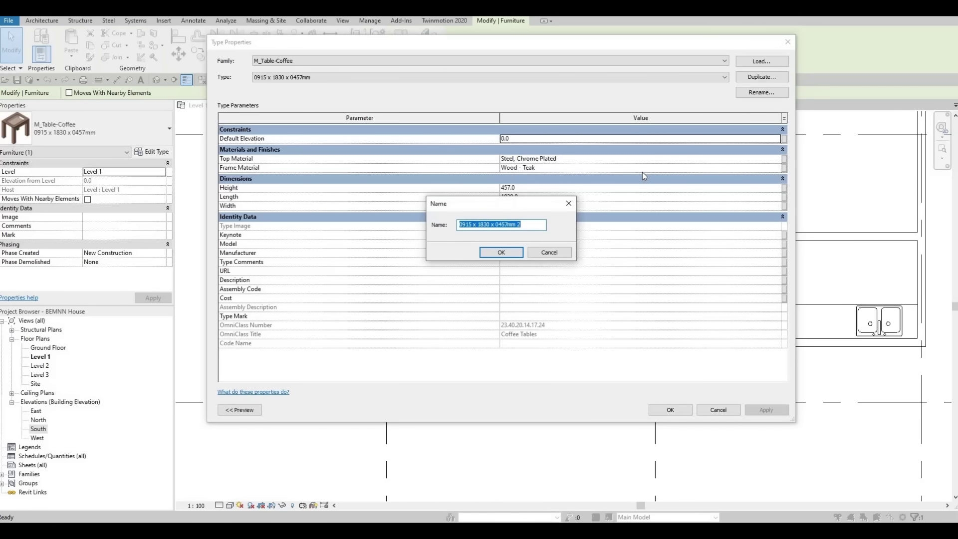
{"action": "type", "text": "CO"}
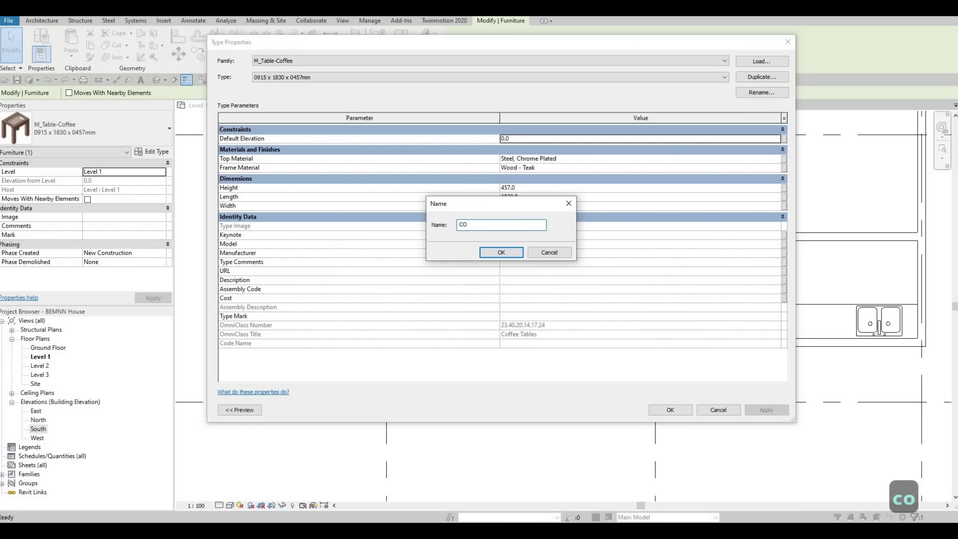
{"action": "type", "text": "FFEE TAB"}
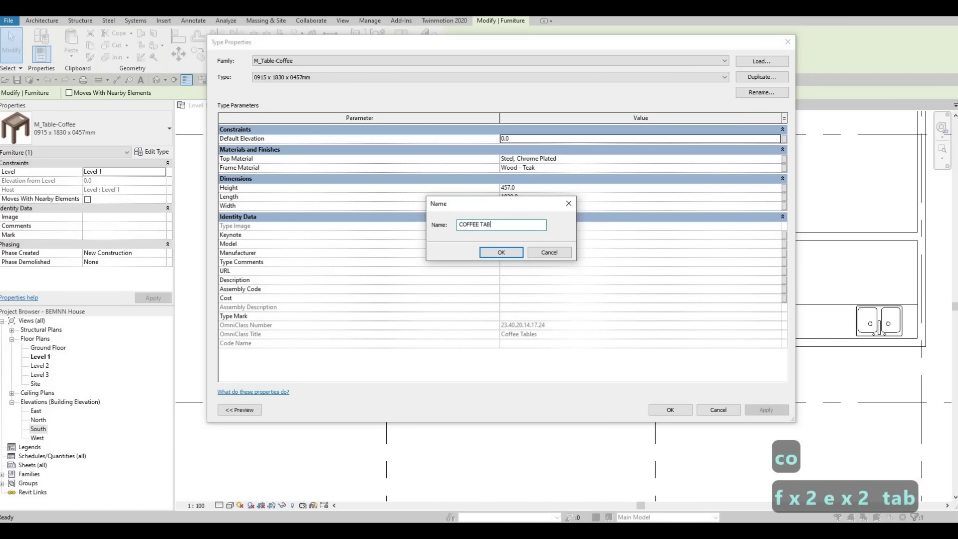
{"action": "type", "text": "LEW"}
{"action": "key", "text": "BackSpace"}
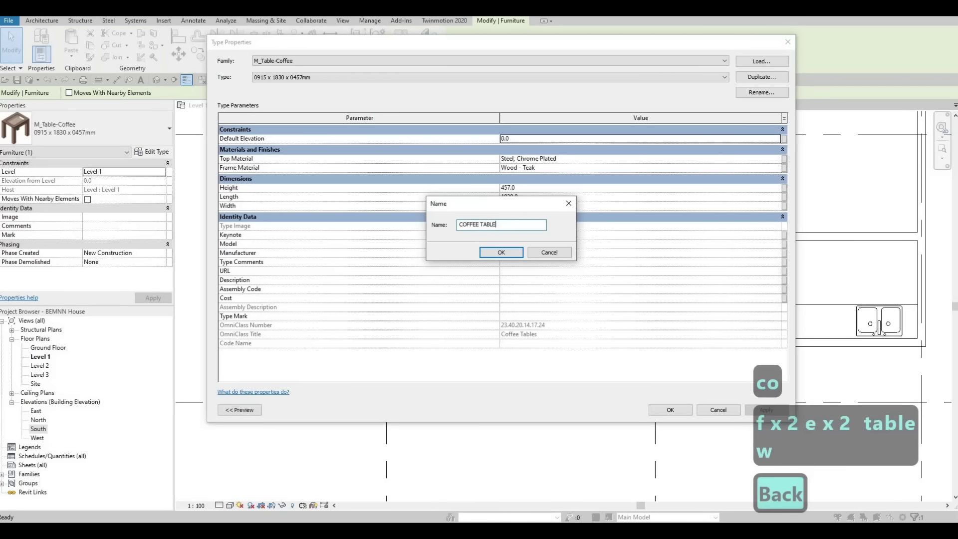
{"action": "type", "text": "1"}
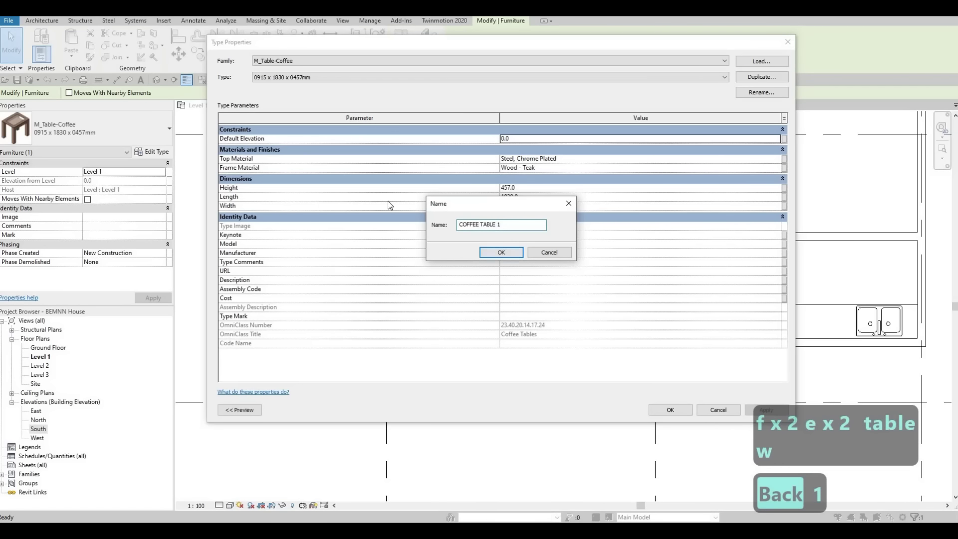
{"action": "key", "text": "Return"}
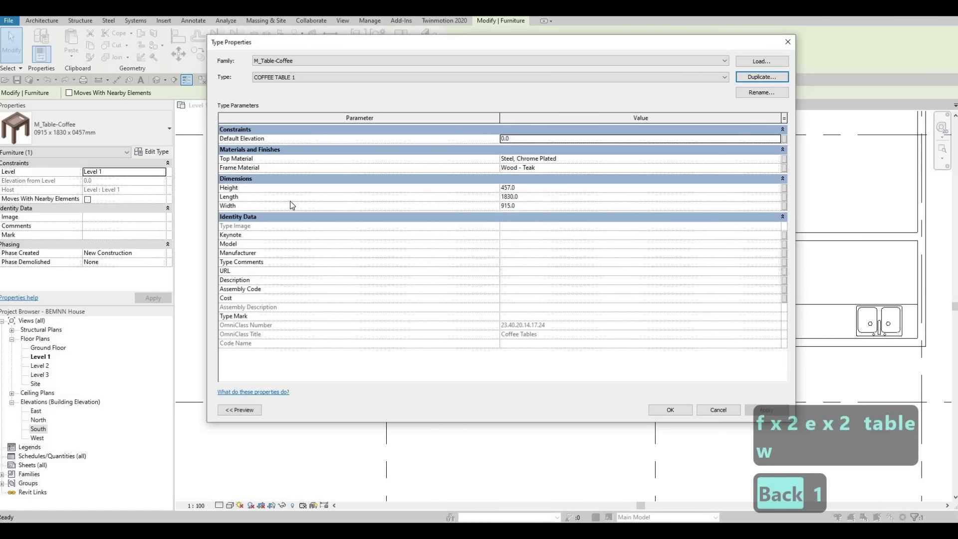
Step: Set the Width of the COFFEE TABLE 1 type to 700 mm and apply it to the table
{"action": "left_click", "coordinate": [535, 203]}
{"action": "type", "text": "700"}
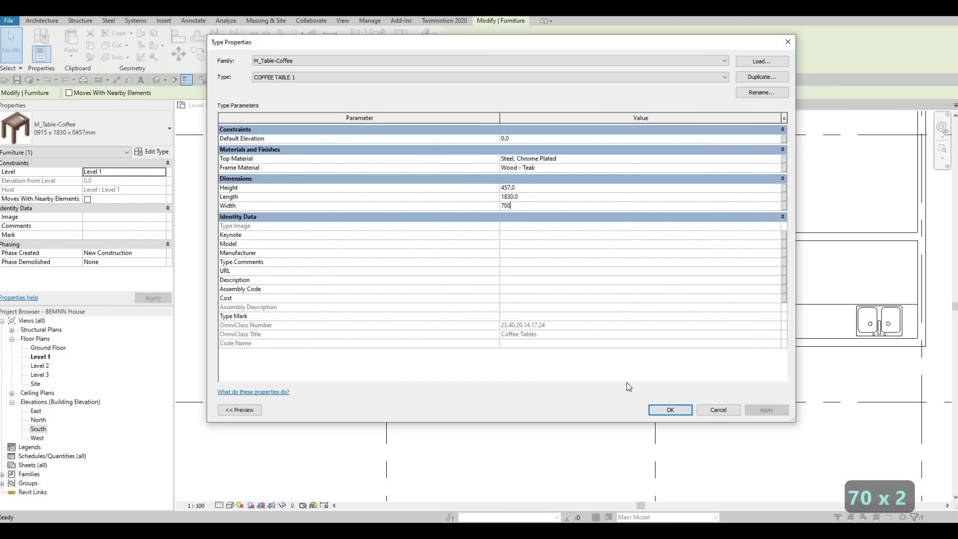
{"action": "left_click", "coordinate": [669, 411]}
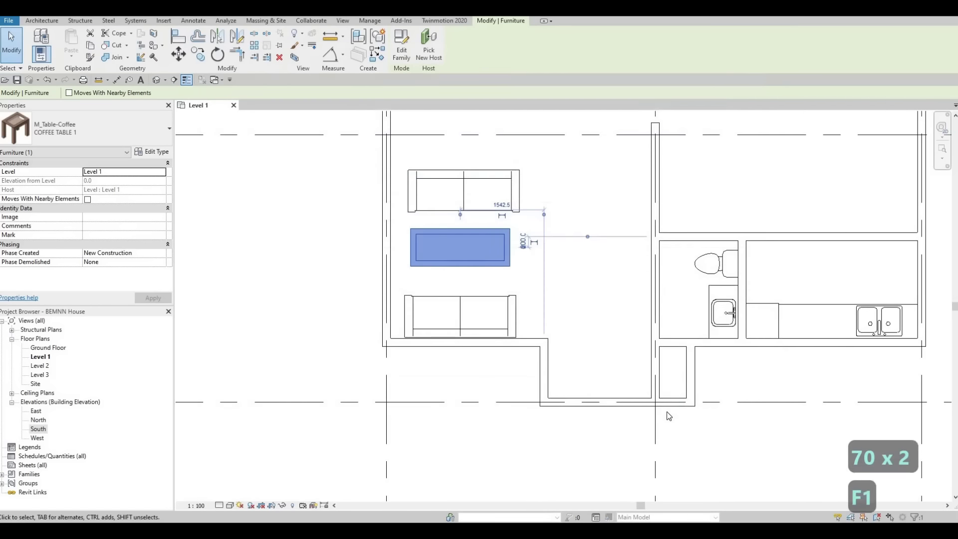
Step: Preview the dining table families in the Furniture library's Tables folder and load M_Table-Dining
{"action": "scroll", "coordinate": [384, 290], "scroll_direction": "down", "scroll_amount": 2}
{"action": "scroll", "coordinate": [384, 295], "scroll_direction": "up", "scroll_amount": 3}
{"action": "scroll", "coordinate": [382, 309], "scroll_direction": "up", "scroll_amount": 2}
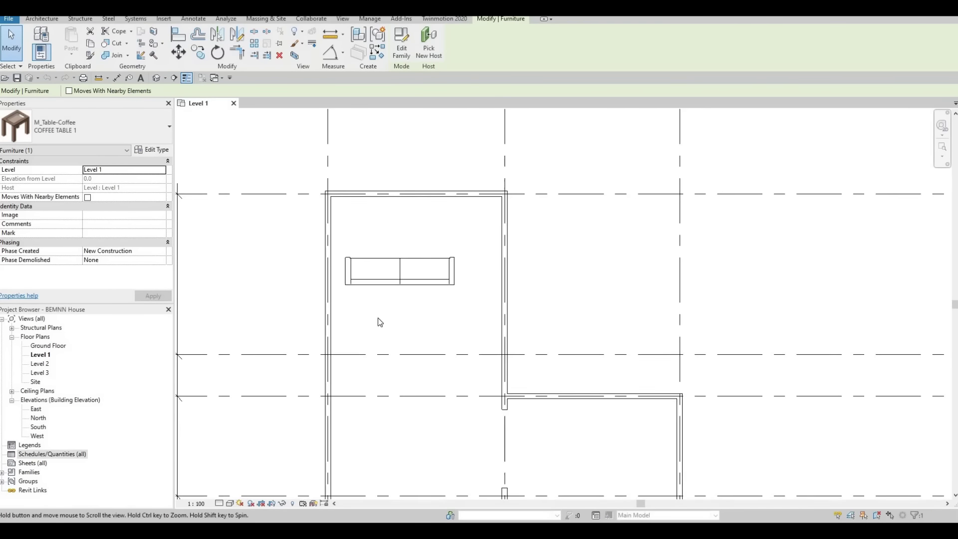
{"action": "middle_click_drag", "start_coordinate": [396, 310], "coordinate": [411, 159]}
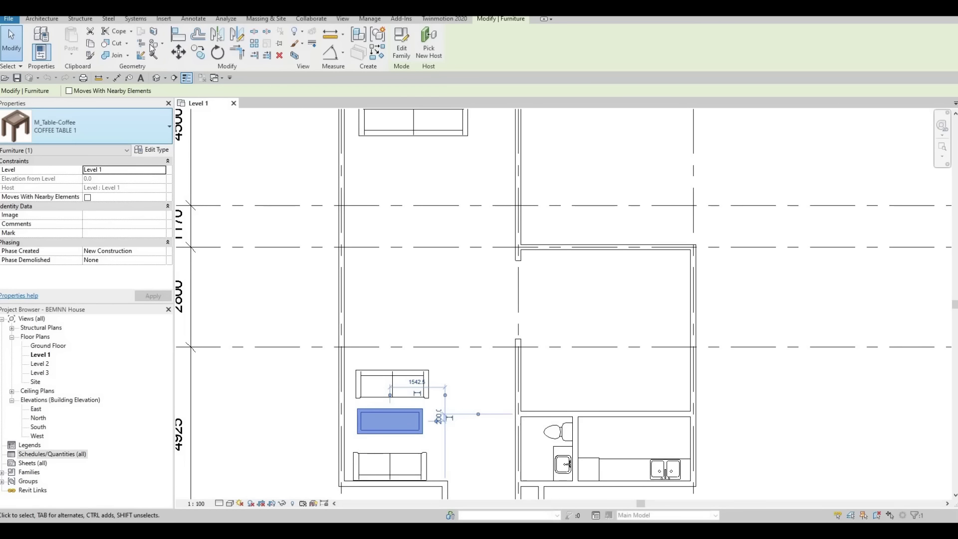
{"action": "key", "text": "alt+i"}
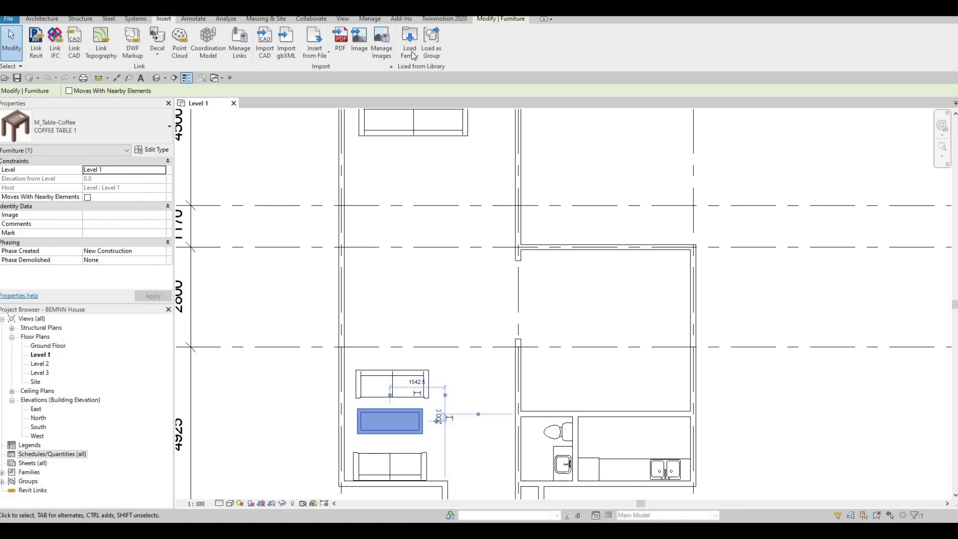
{"action": "left_click", "coordinate": [410, 41]}
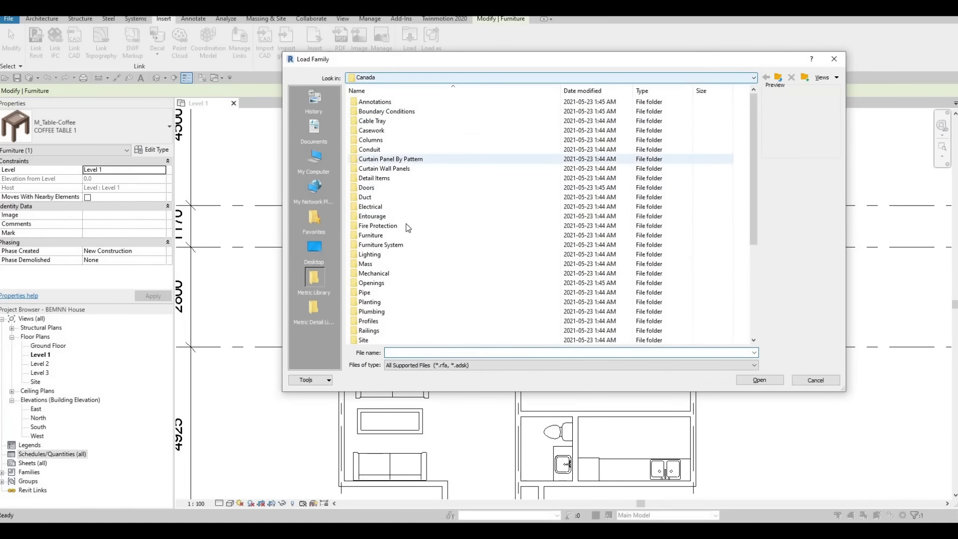
{"action": "double_click", "coordinate": [386, 237]}
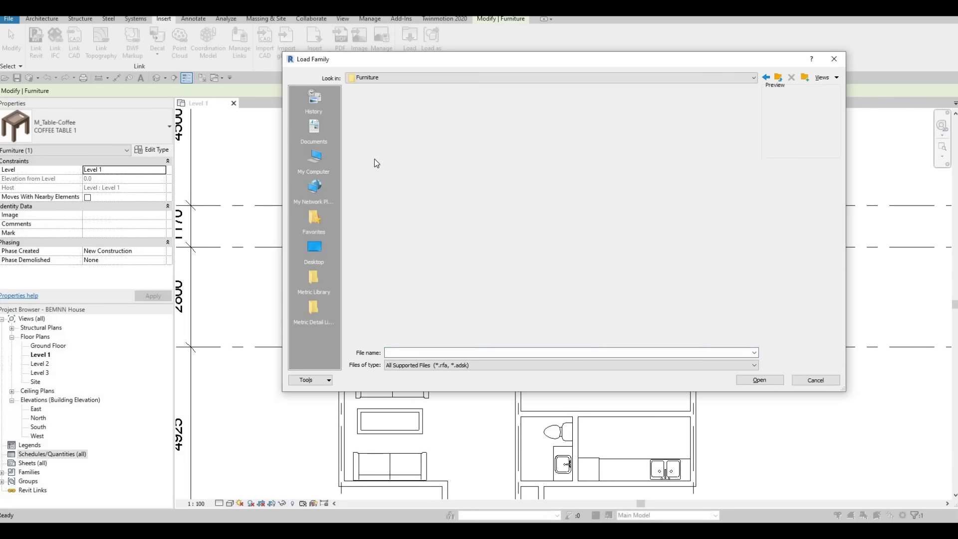
{"action": "double_click", "coordinate": [378, 133]}
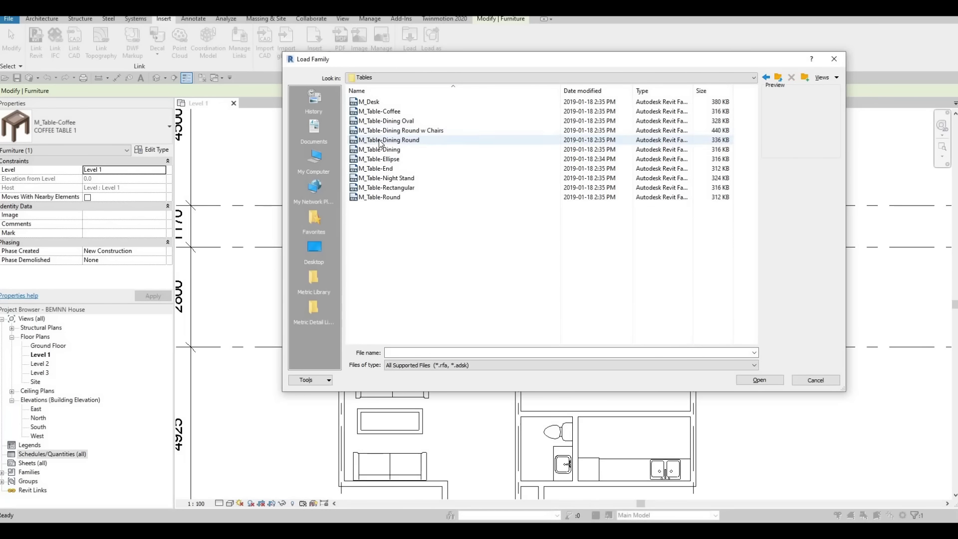
{"action": "left_click", "coordinate": [390, 140]}
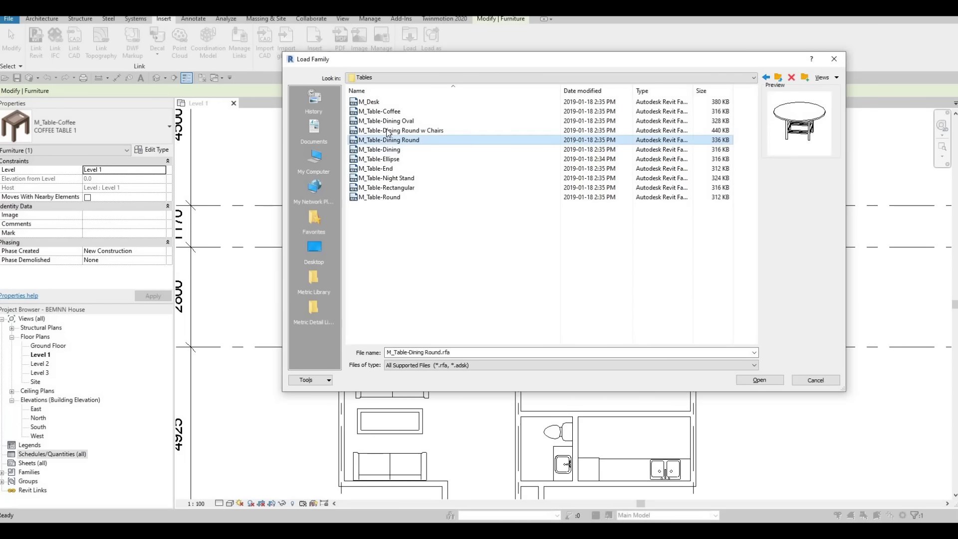
{"action": "left_click", "coordinate": [390, 130]}
{"action": "left_click", "coordinate": [389, 121]}
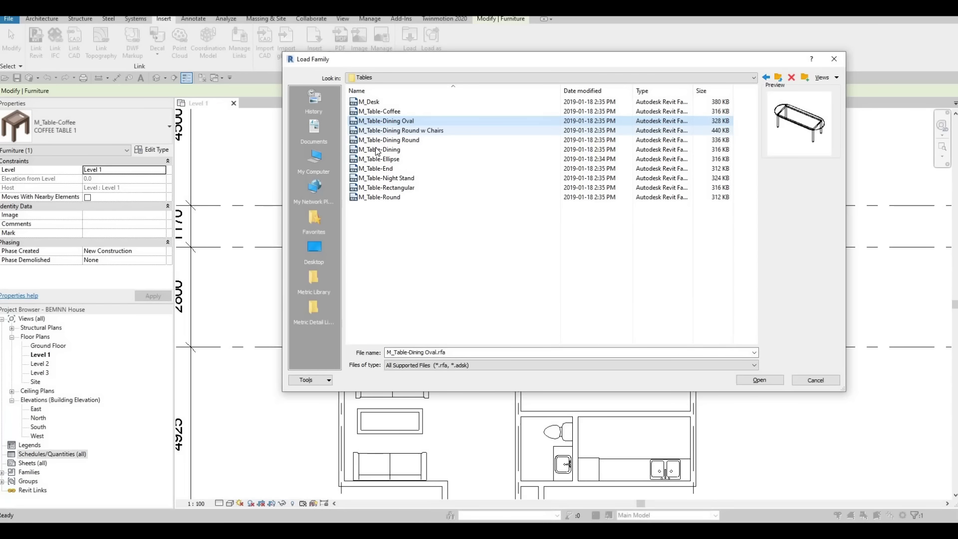
{"action": "left_click", "coordinate": [377, 150]}
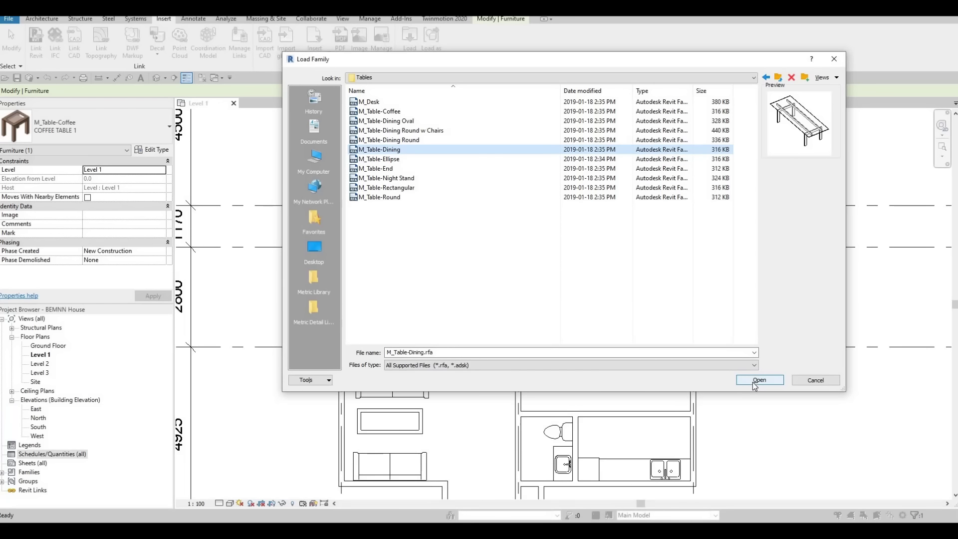
{"action": "key", "text": "Return"}
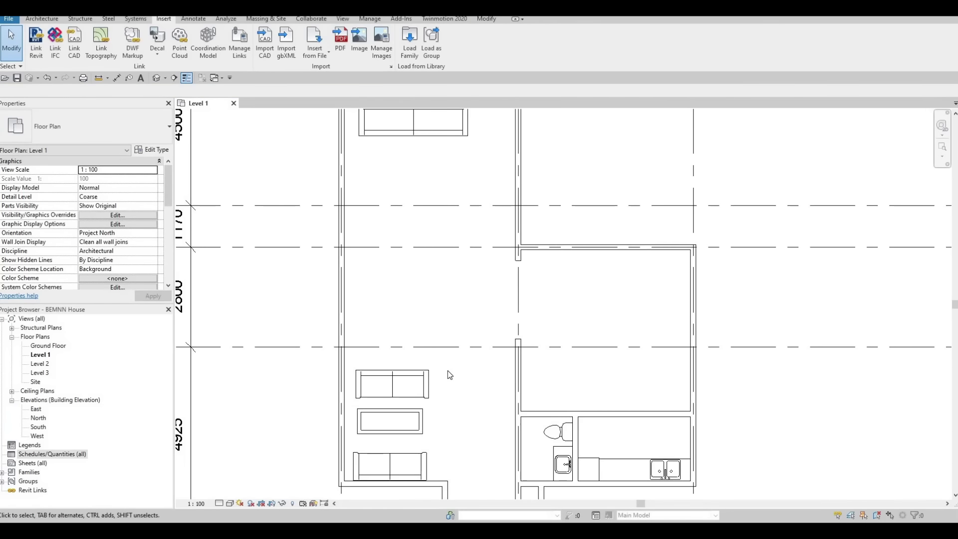
Step: Place a 0762 x 2134mm M_Table-Dining horizontally below the wide upper sofa, aligned with that sofa's centre line
{"action": "key", "text": "c"}
{"action": "key", "text": "m"}
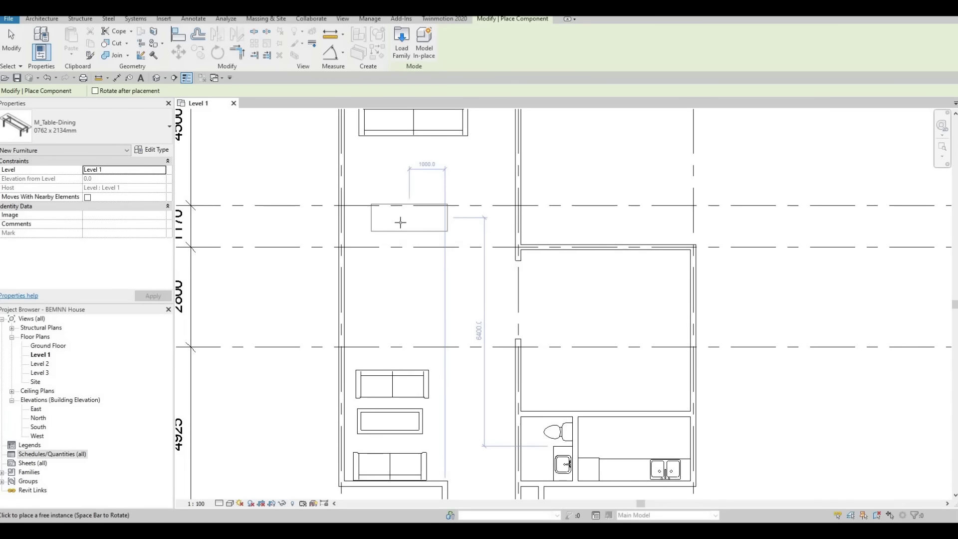
{"action": "left_click", "coordinate": [414, 218]}
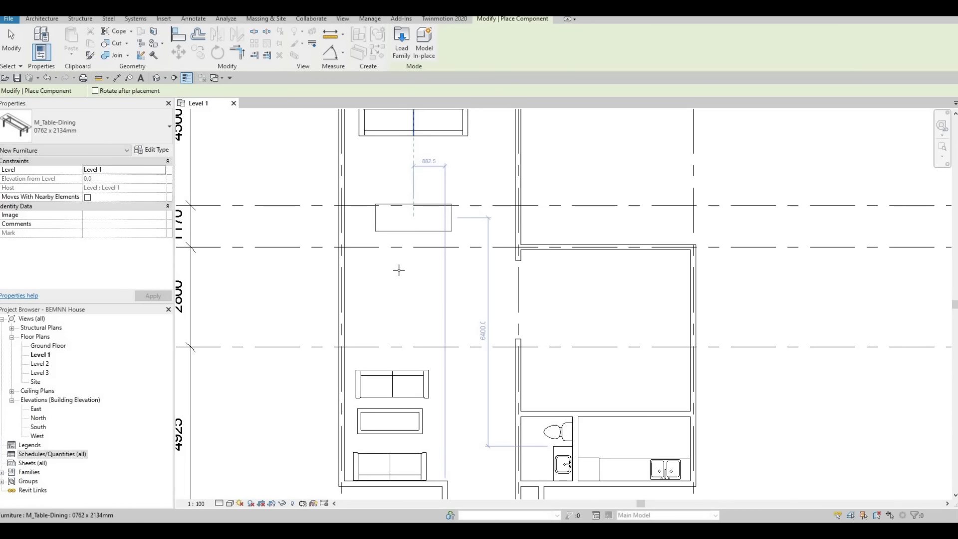
Step: Load the M_Chair-Breuer family from the Furniture library's Seating folder
{"action": "key", "text": "Escape"}
{"action": "key", "text": "Escape"}
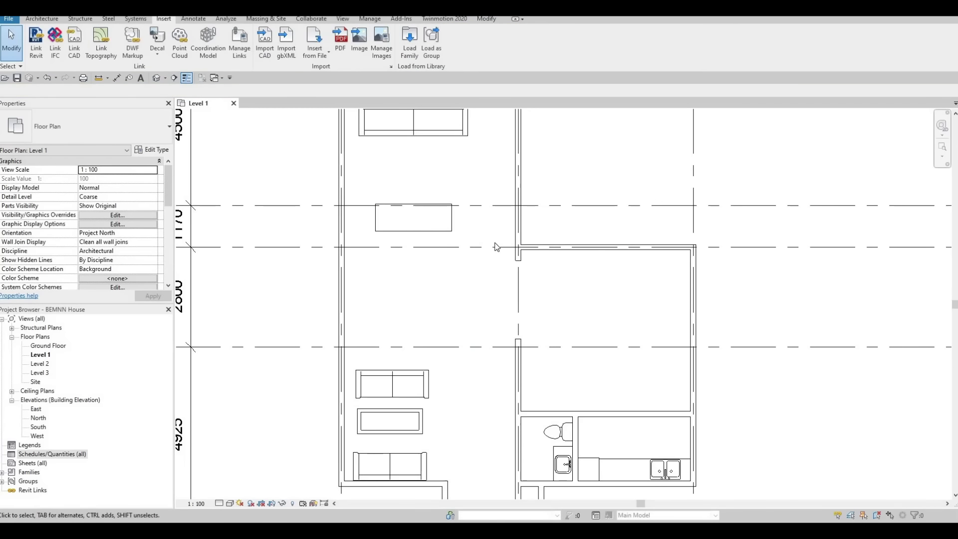
{"action": "scroll", "coordinate": [491, 219], "scroll_direction": "down", "scroll_amount": 3}
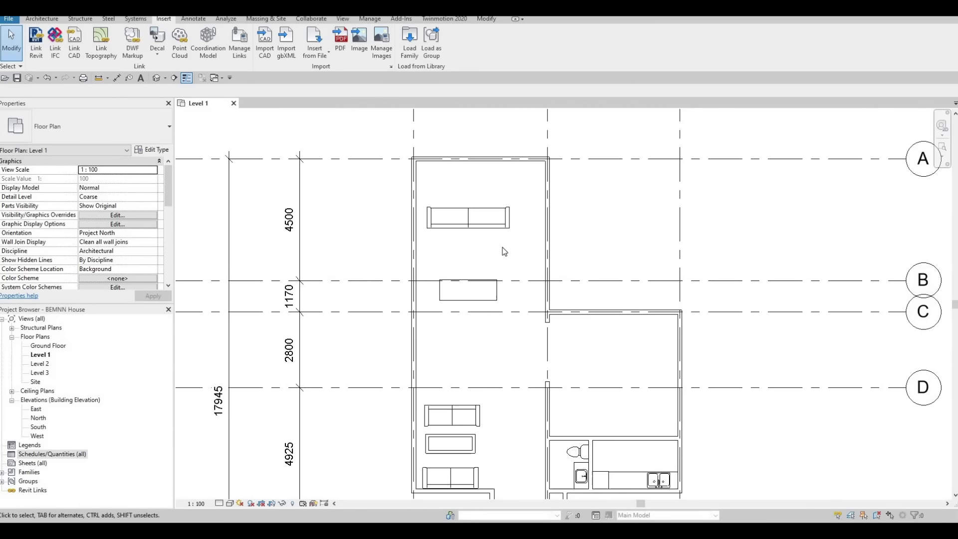
{"action": "middle_click_drag", "start_coordinate": [228, 149], "coordinate": [226, 138]}
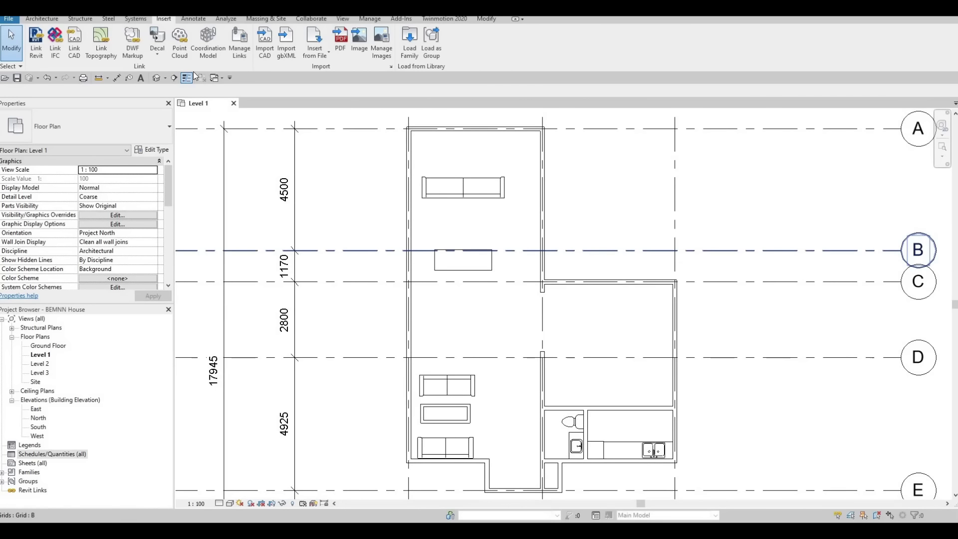
{"action": "left_click", "coordinate": [403, 50]}
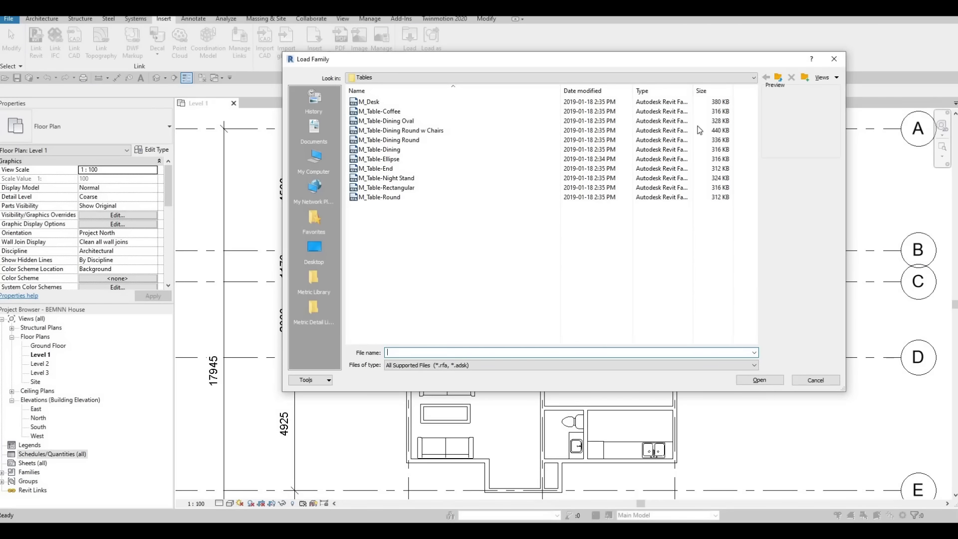
{"action": "left_click", "coordinate": [778, 78]}
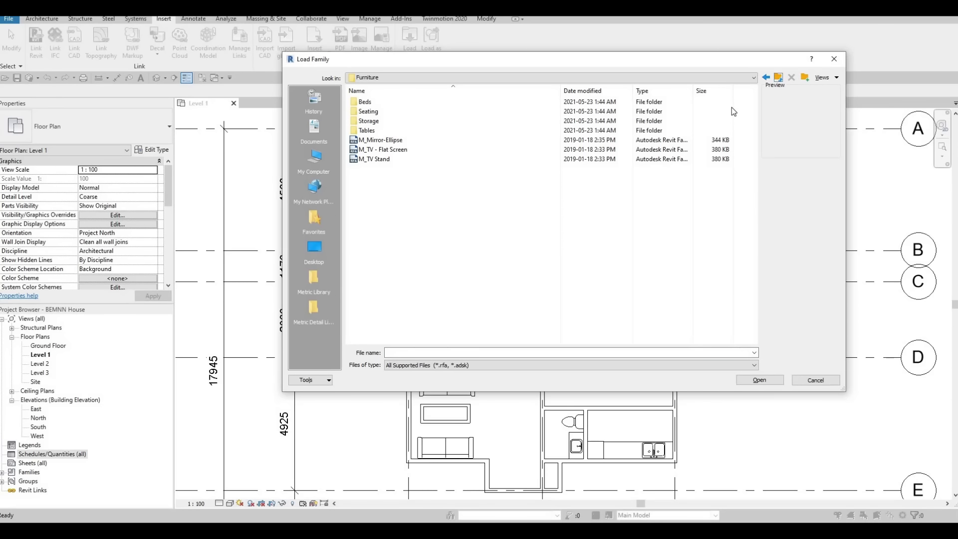
{"action": "double_click", "coordinate": [375, 112]}
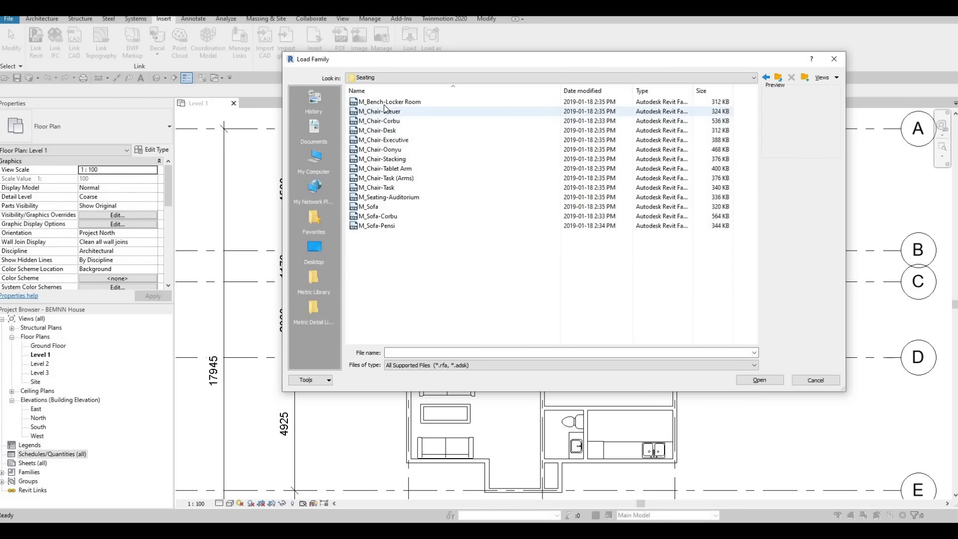
{"action": "left_click", "coordinate": [385, 103]}
{"action": "left_click", "coordinate": [385, 110]}
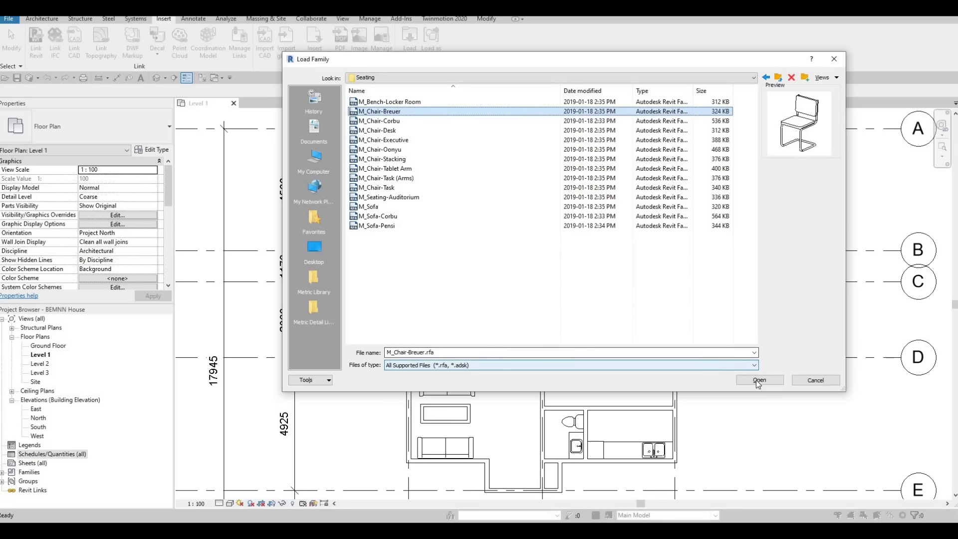
{"action": "key", "text": "Return"}
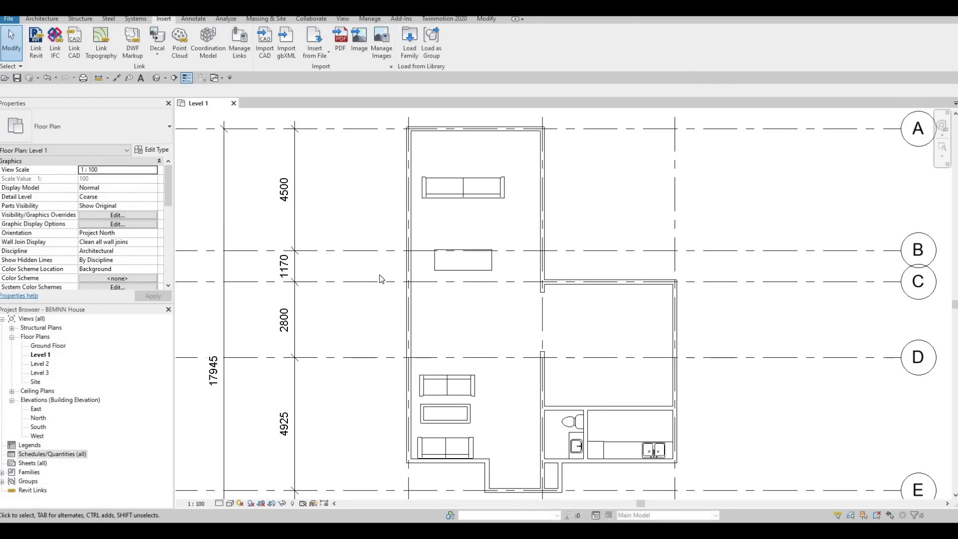
Step: Place three M_Chair-Breuer chairs in a row along the lower long side of the dining table, tucked under its edge
{"action": "left_click", "coordinate": [454, 245]}
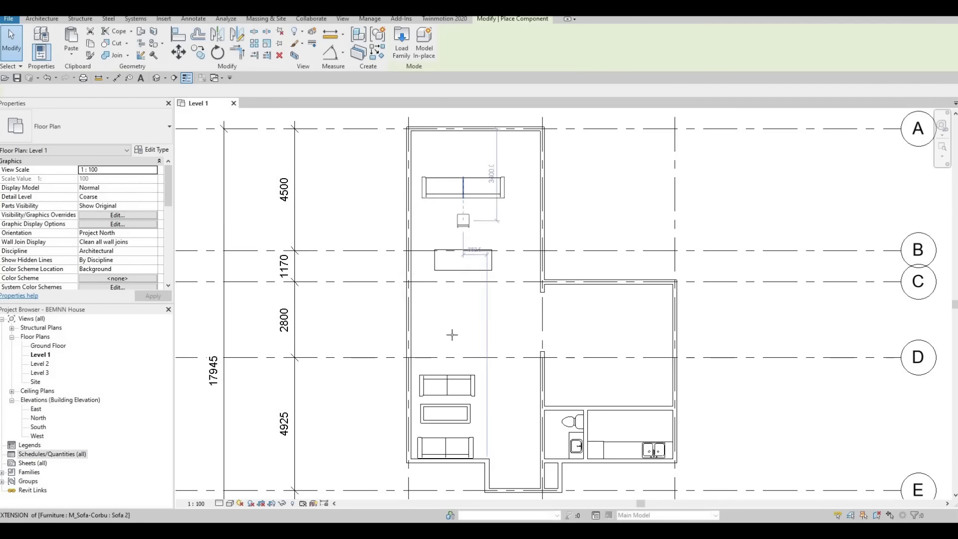
{"action": "scroll", "coordinate": [462, 232], "scroll_direction": "up", "scroll_amount": 2}
{"action": "scroll", "coordinate": [427, 326], "scroll_direction": "up", "scroll_amount": 2}
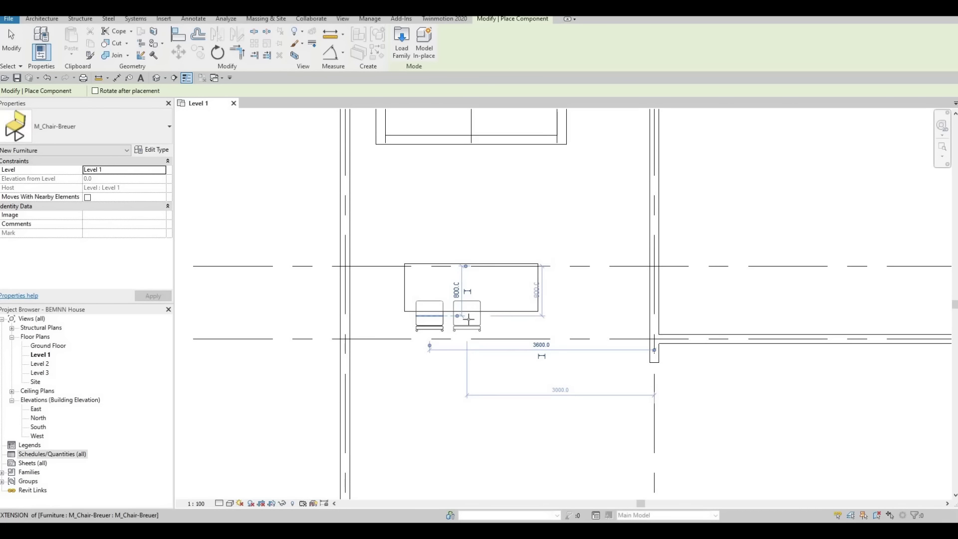
{"action": "left_click", "coordinate": [512, 319]}
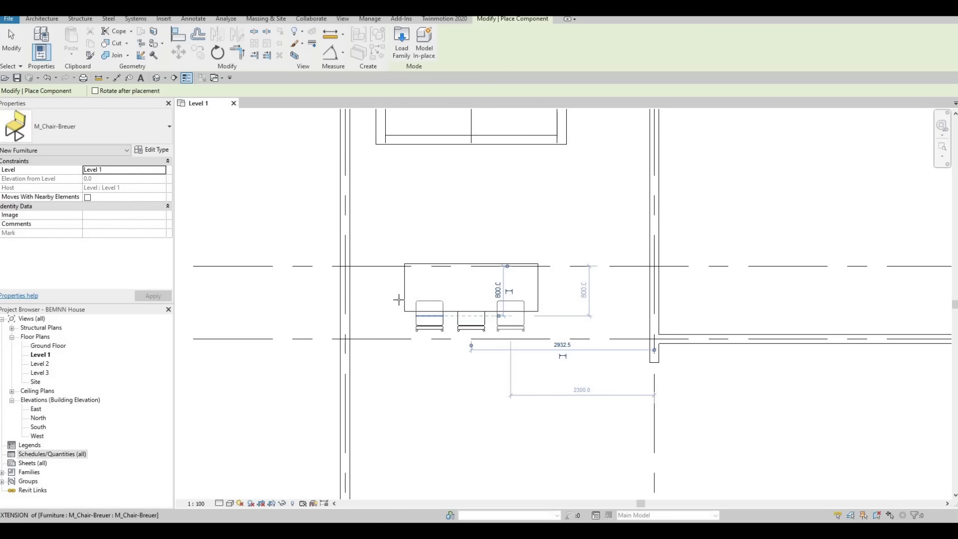
{"action": "left_click", "coordinate": [511, 321]}
Step: Rotate the next M_Chair-Breuer to face the dining table and place it at the table's left end
{"action": "key", "text": "space"}
{"action": "key", "text": "space"}
{"action": "key", "text": "space"}
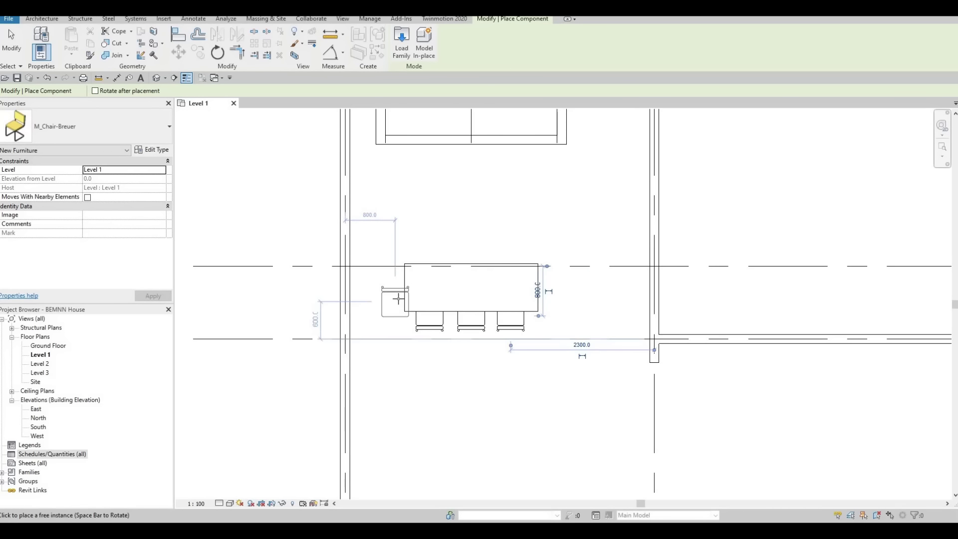
{"action": "key", "text": "space"}
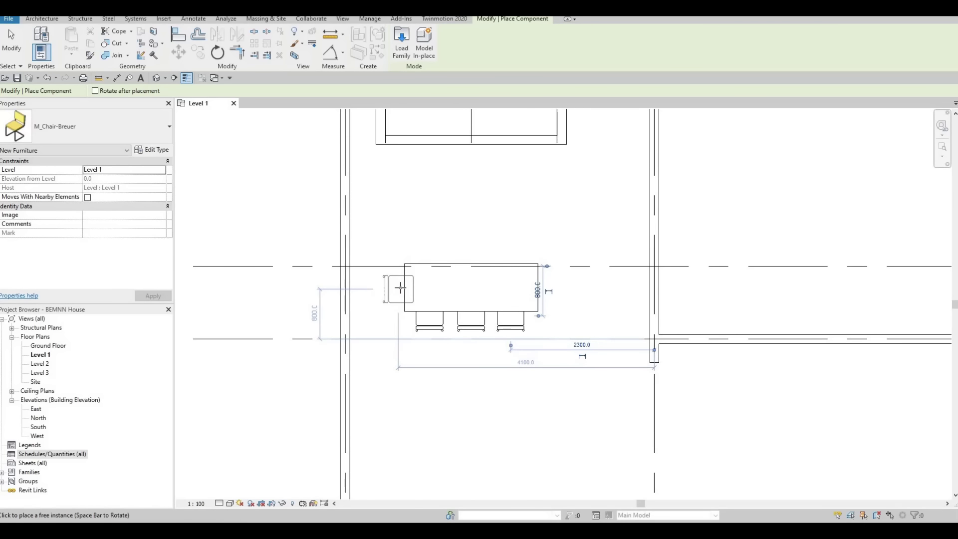
{"action": "left_click", "coordinate": [446, 317]}
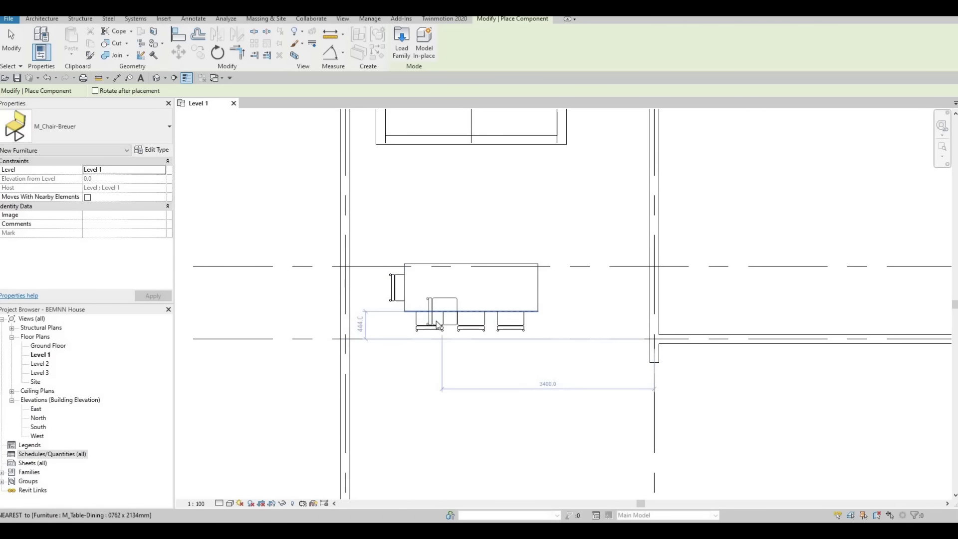
{"action": "key", "text": "Escape"}
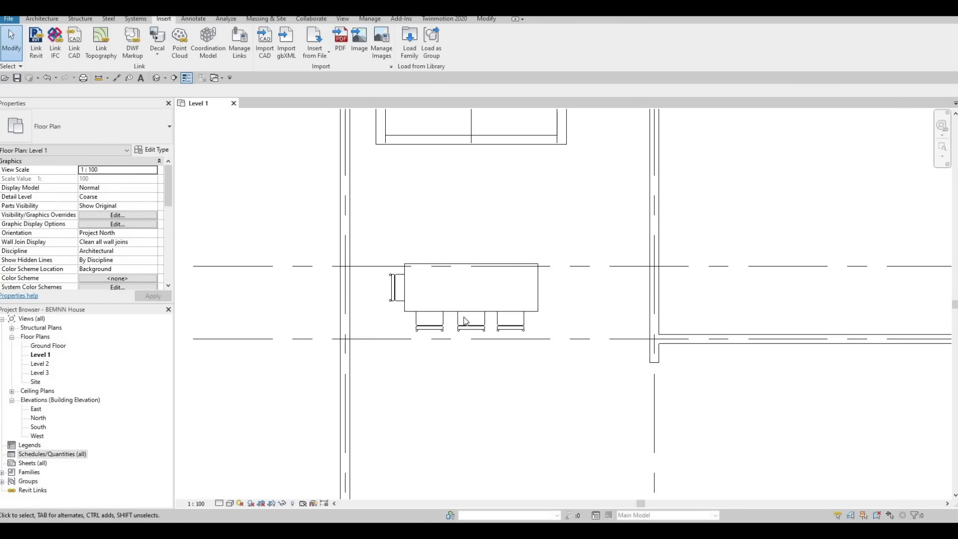
Step: Mirror copies of the three lower chairs to the upper side of the dining table about its horizontal centre line
{"action": "left_click_drag", "start_coordinate": [564, 359], "coordinate": [384, 320]}
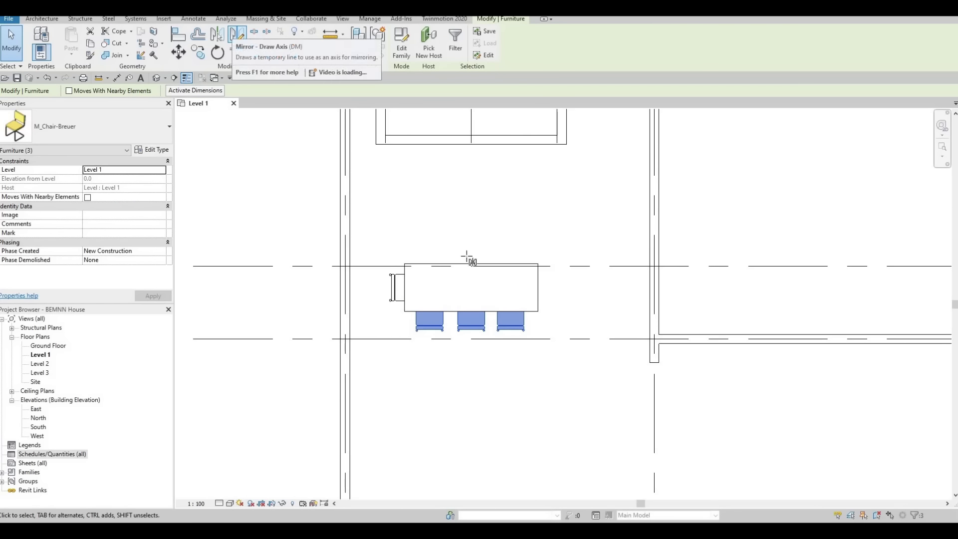
{"action": "left_click", "coordinate": [238, 35]}
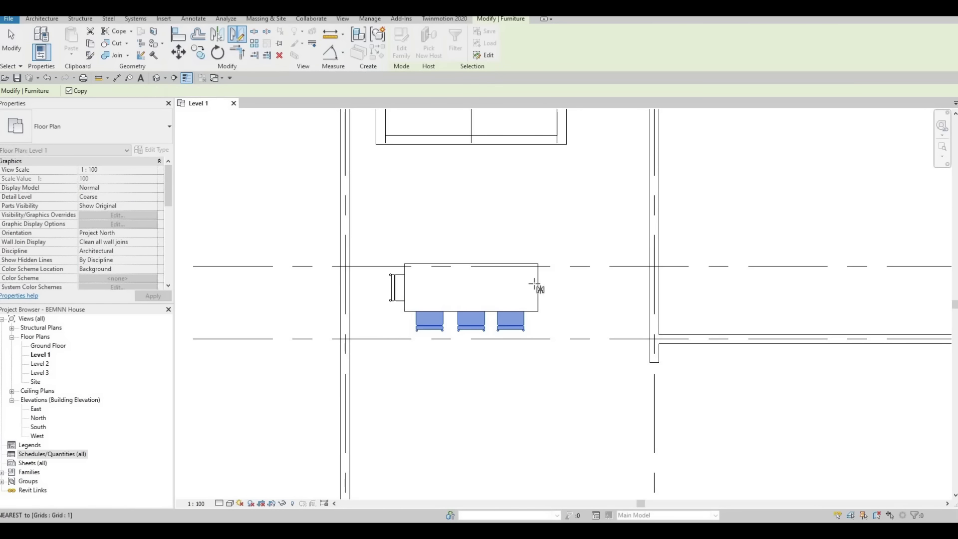
{"action": "left_click", "coordinate": [483, 290]}
{"action": "left_click", "coordinate": [355, 287]}
{"action": "key", "text": "Escape"}
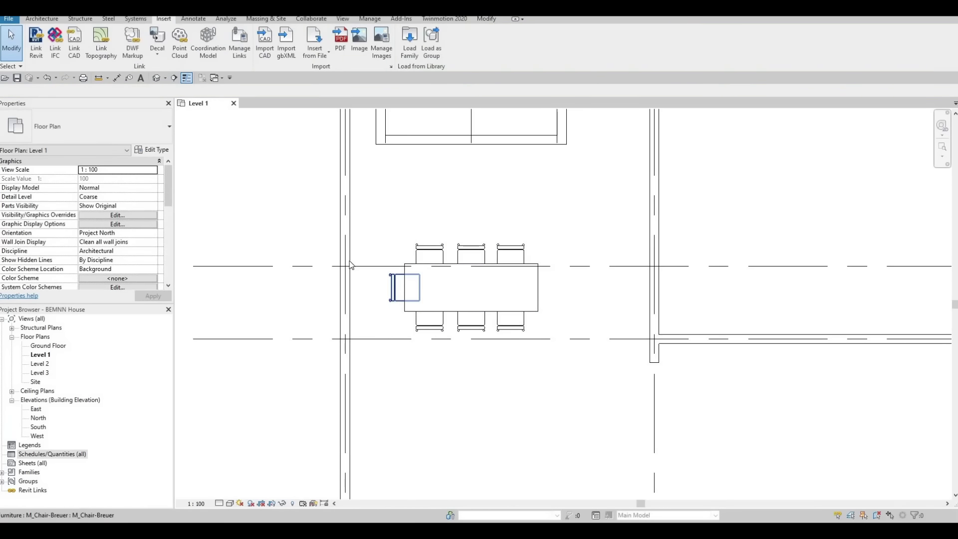
Step: Mirror a copy of the left end chair to the dining table's right end about the table's vertical centre line
{"action": "left_click", "coordinate": [405, 288]}
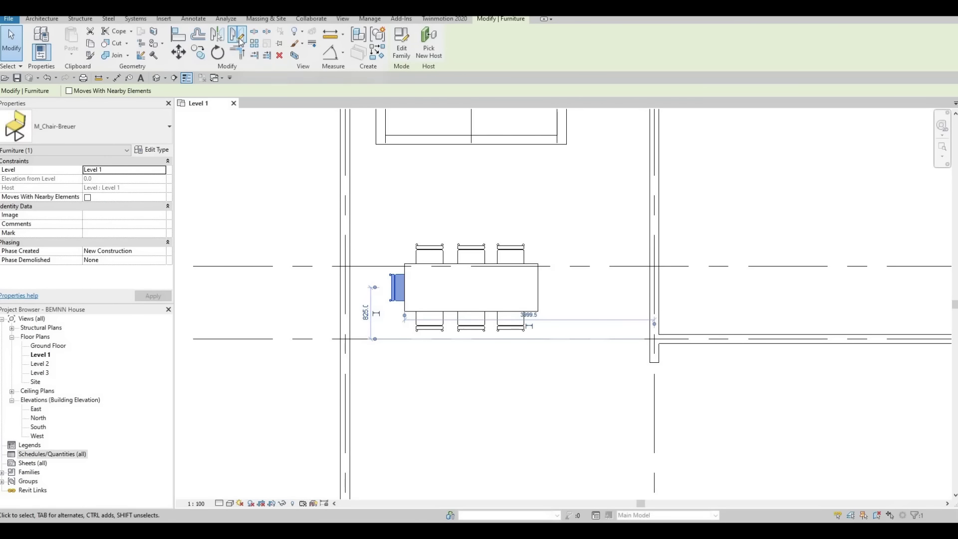
{"action": "left_click", "coordinate": [238, 38]}
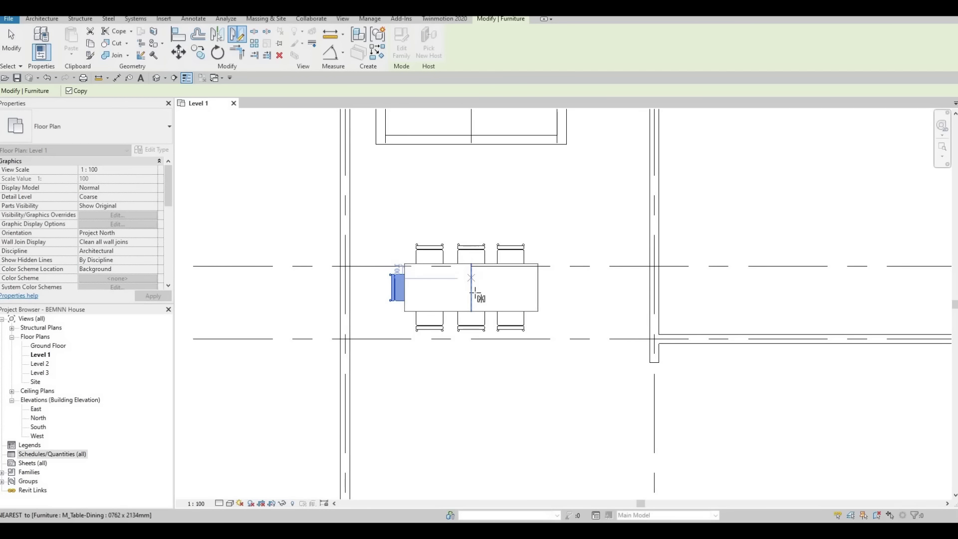
{"action": "left_click", "coordinate": [471, 294]}
{"action": "left_click", "coordinate": [472, 327]}
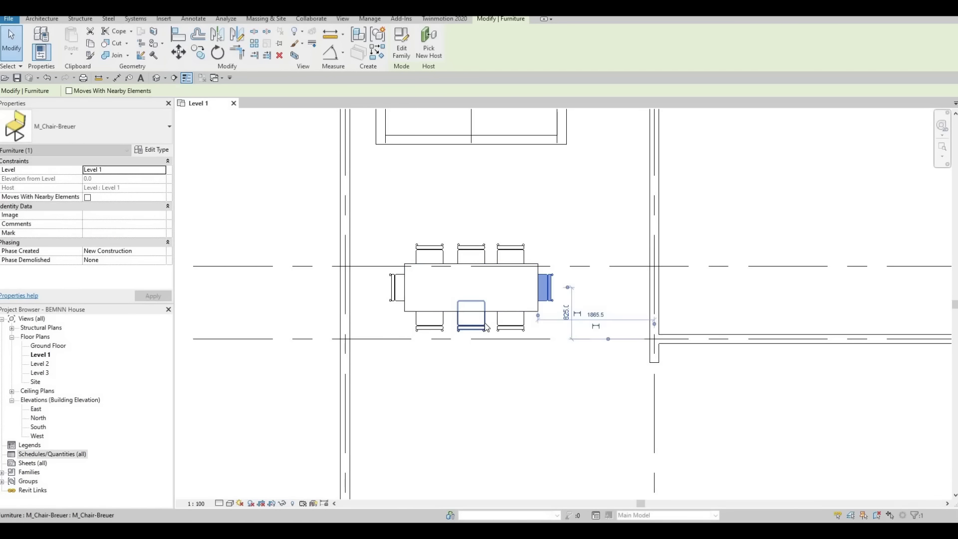
{"action": "key", "text": "Escape"}
{"action": "scroll", "coordinate": [467, 313], "scroll_direction": "down", "scroll_amount": 4}
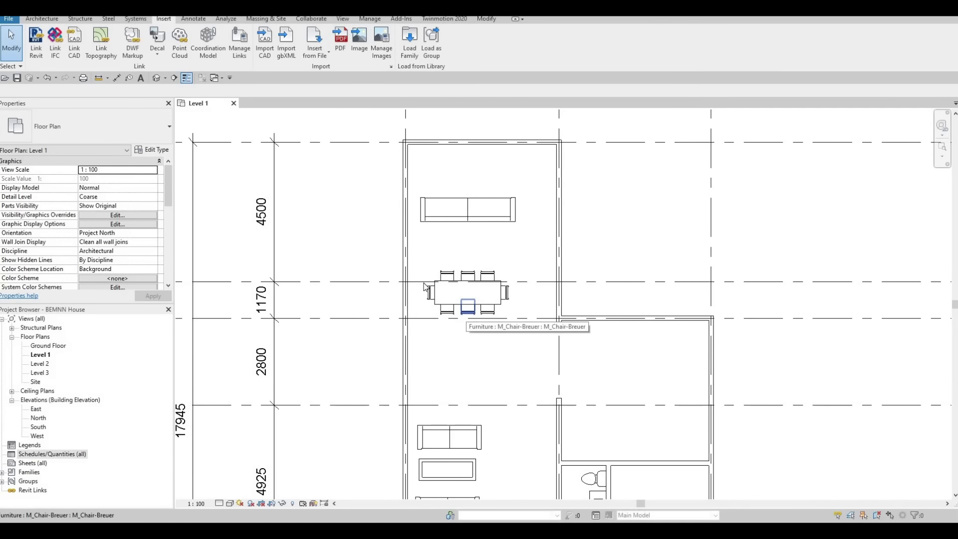
Step: Nudge the dining table together with its eight chairs slightly left and up in the room
{"action": "left_click_drag", "start_coordinate": [424, 251], "coordinate": [528, 346]}
{"action": "key", "text": "Left"}
{"action": "key", "text": "Left"}
{"action": "key", "text": "Left"}
{"action": "key", "text": "Left"}
{"action": "key", "text": "Up"}
{"action": "key", "text": "Up"}
{"action": "key", "text": "Up"}
{"action": "key", "text": "Up"}
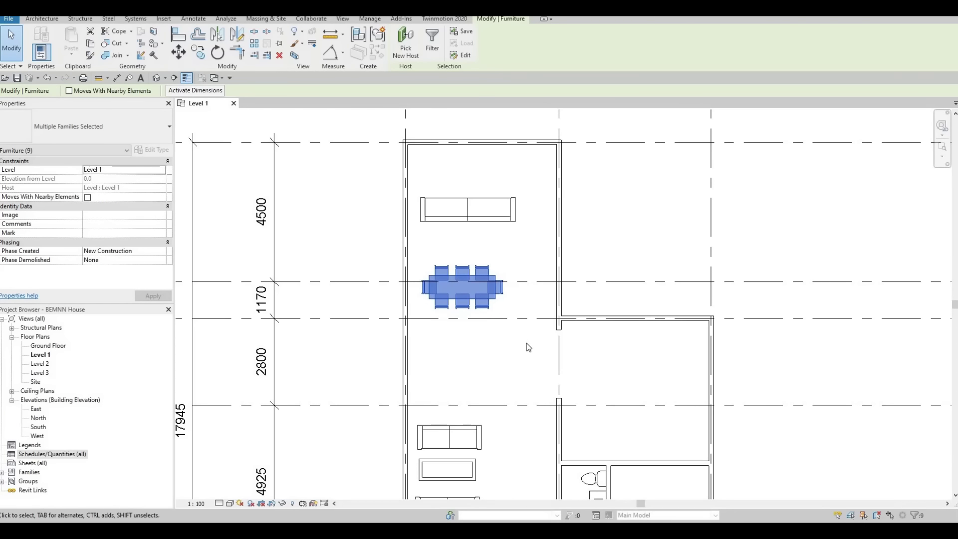
{"action": "key", "text": "Up"}
{"action": "key", "text": "Down"}
{"action": "key", "text": "Down"}
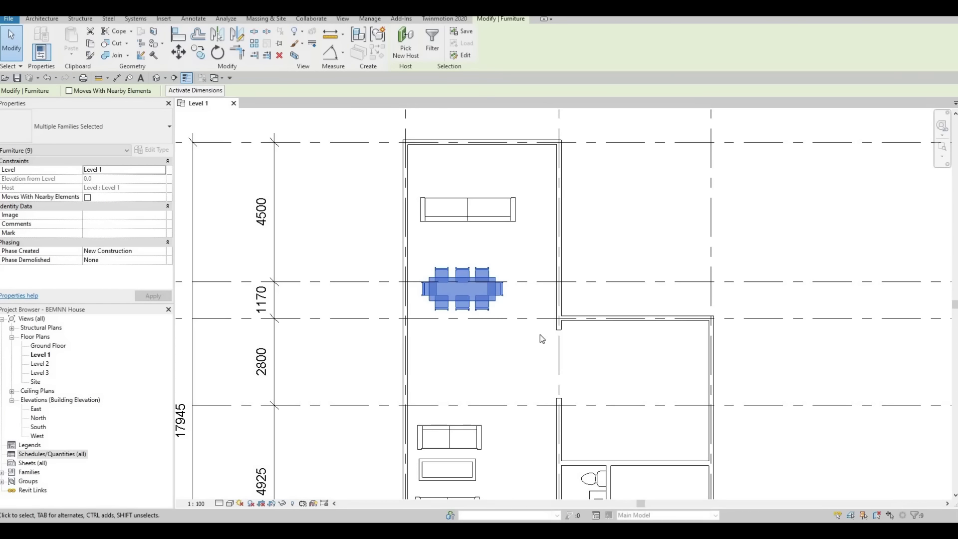
{"action": "left_click", "coordinate": [484, 243]}
Step: Nudge the wide upper sofa down towards the dining set and slightly left
{"action": "left_click", "coordinate": [472, 220]}
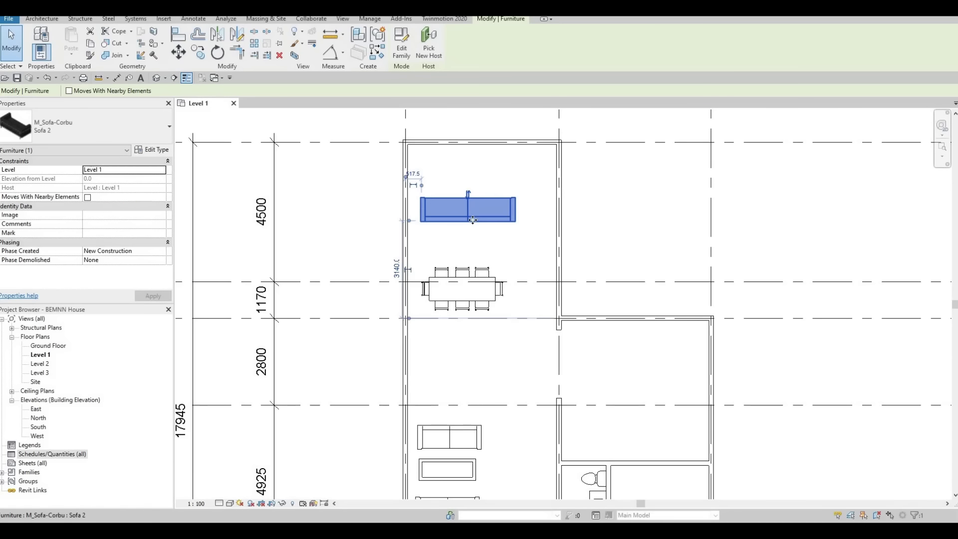
{"action": "key", "text": "Down"}
{"action": "key", "text": "Down"}
{"action": "key", "text": "Down"}
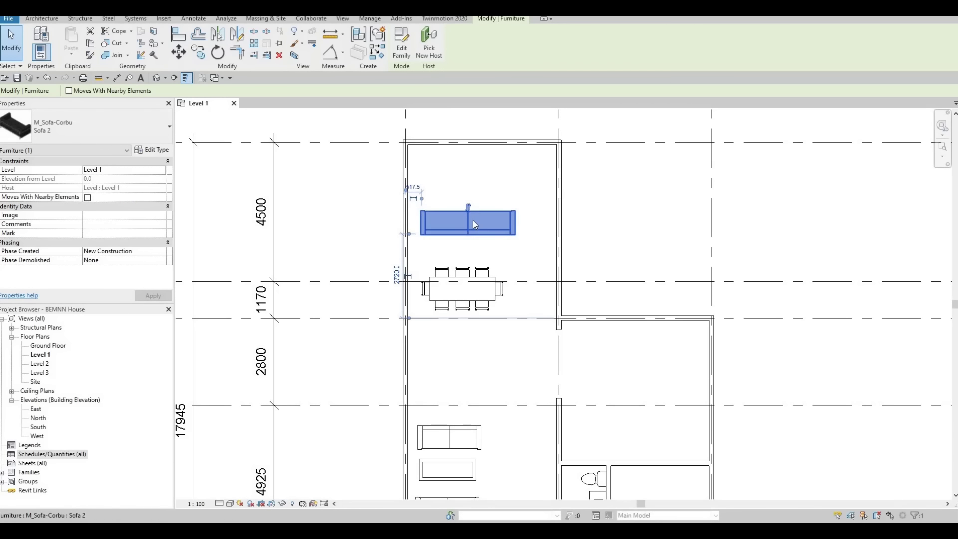
{"action": "key", "text": "Left"}
{"action": "key", "text": "Up"}
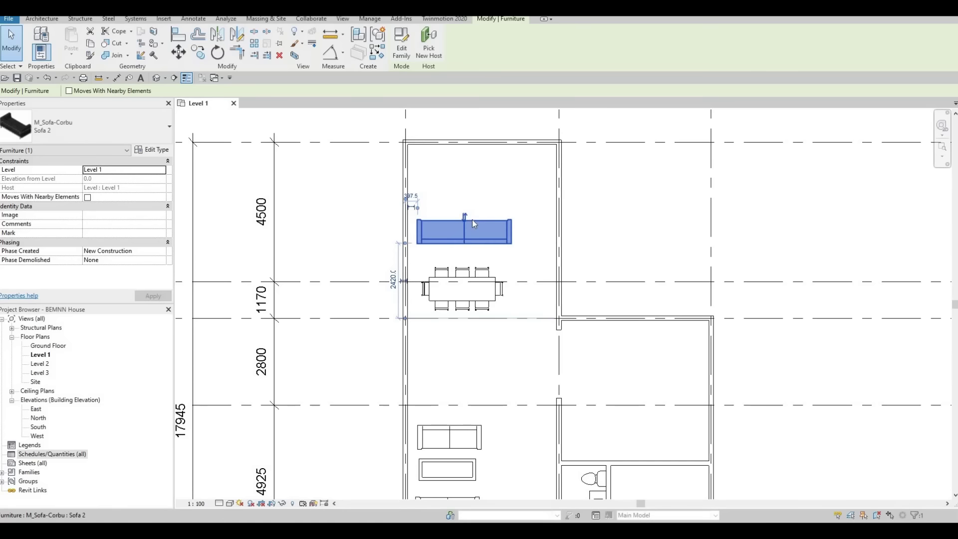
{"action": "key", "text": "Escape"}
Step: Examine the furniture arrangement across the Level 1 plan and the free space in the upper room
{"action": "middle_click_drag", "start_coordinate": [481, 332], "coordinate": [571, 267]}
{"action": "scroll", "coordinate": [554, 279], "scroll_direction": "down", "scroll_amount": 1}
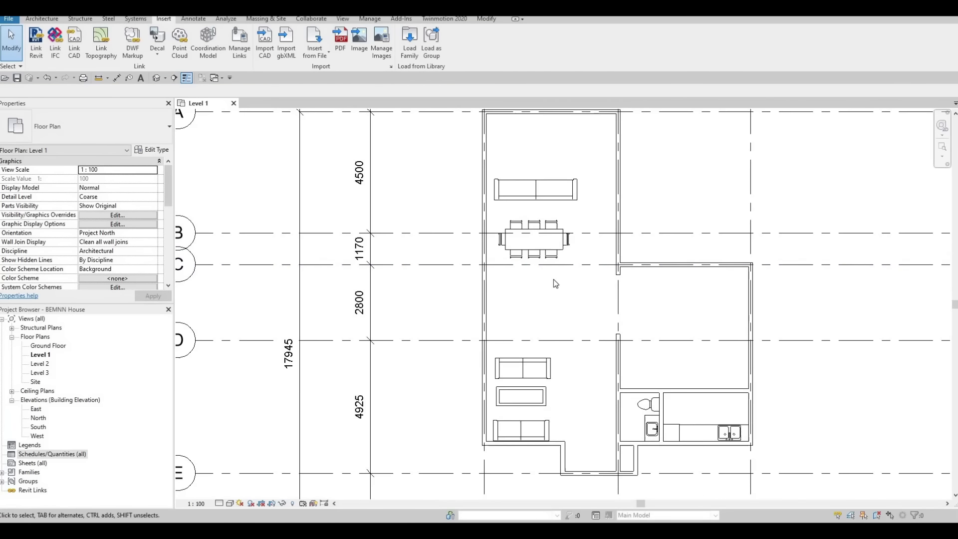
{"action": "scroll", "coordinate": [538, 292], "scroll_direction": "down", "scroll_amount": 1}
{"action": "scroll", "coordinate": [538, 296], "scroll_direction": "down", "scroll_amount": 1}
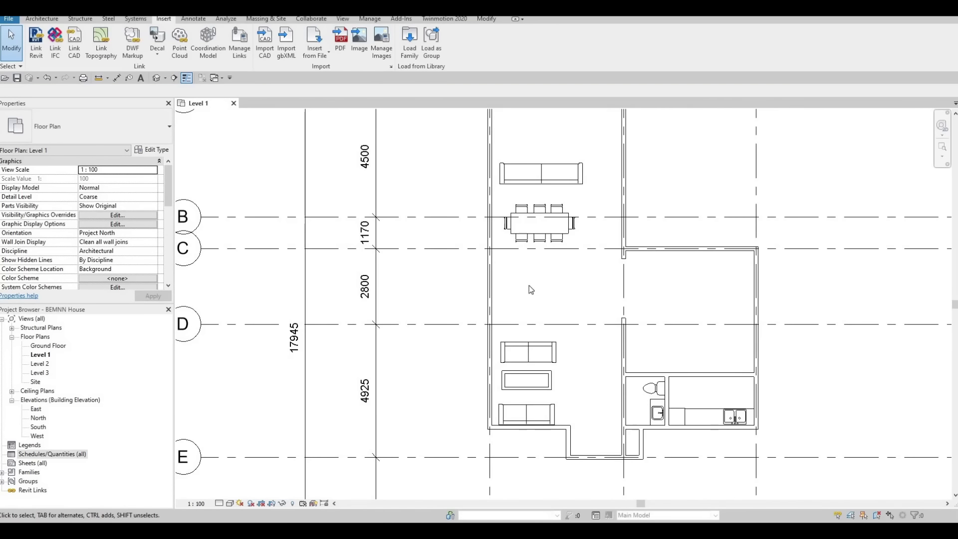
{"action": "scroll", "coordinate": [515, 268], "scroll_direction": "down", "scroll_amount": 1}
{"action": "scroll", "coordinate": [496, 285], "scroll_direction": "down", "scroll_amount": 2}
{"action": "middle_click_drag", "start_coordinate": [497, 285], "coordinate": [489, 330]}
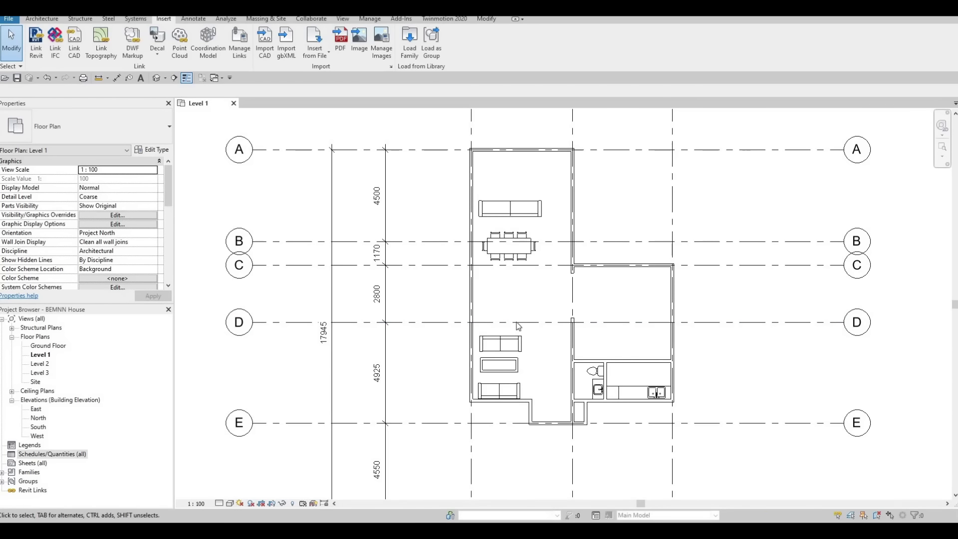
{"action": "scroll", "coordinate": [463, 186], "scroll_direction": "up", "scroll_amount": 2}
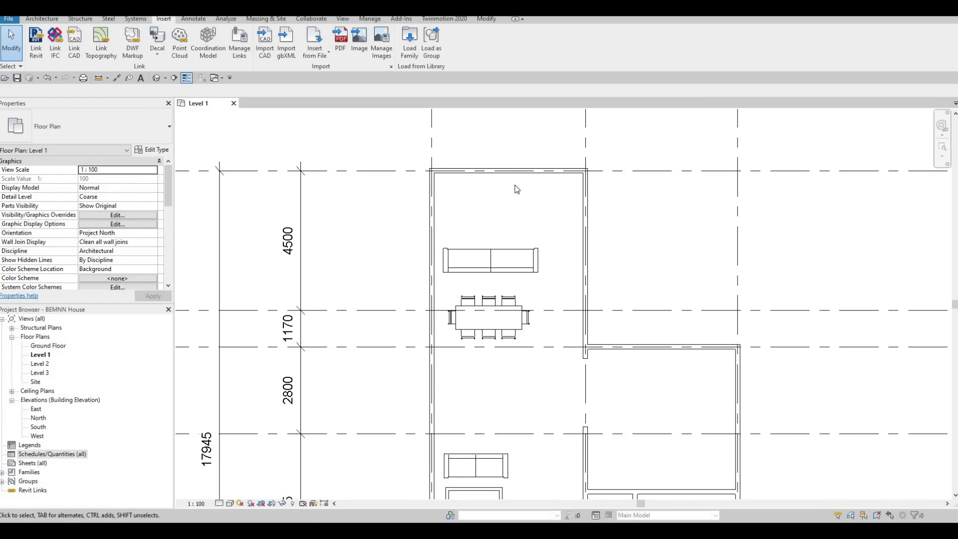
Step: Load the M_Entertainment center family from the Furniture library's Storage folder
{"action": "left_click", "coordinate": [409, 44]}
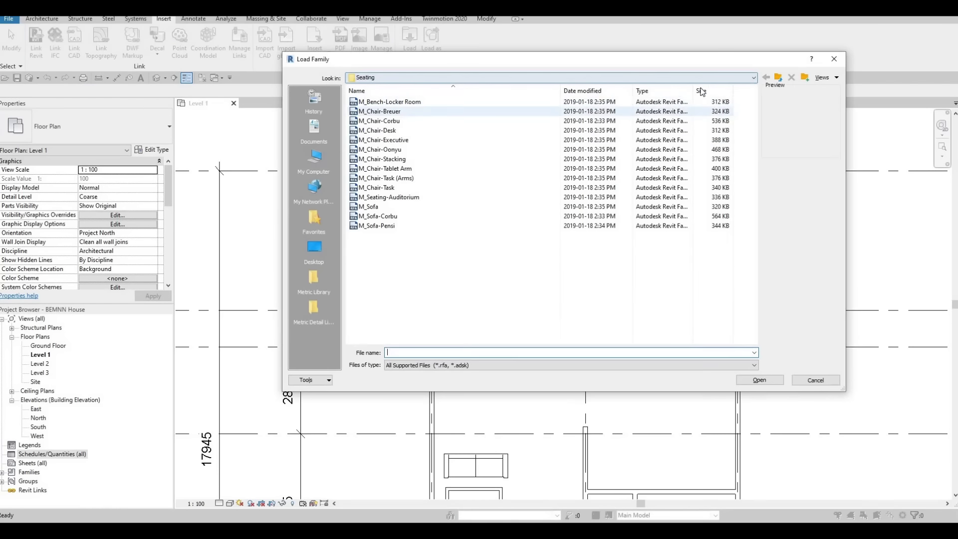
{"action": "left_click", "coordinate": [780, 79]}
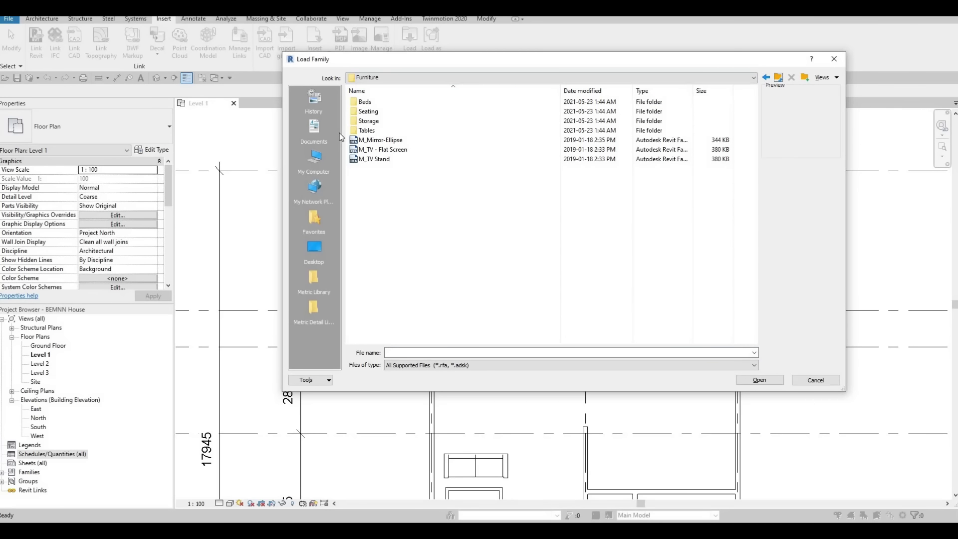
{"action": "double_click", "coordinate": [377, 122]}
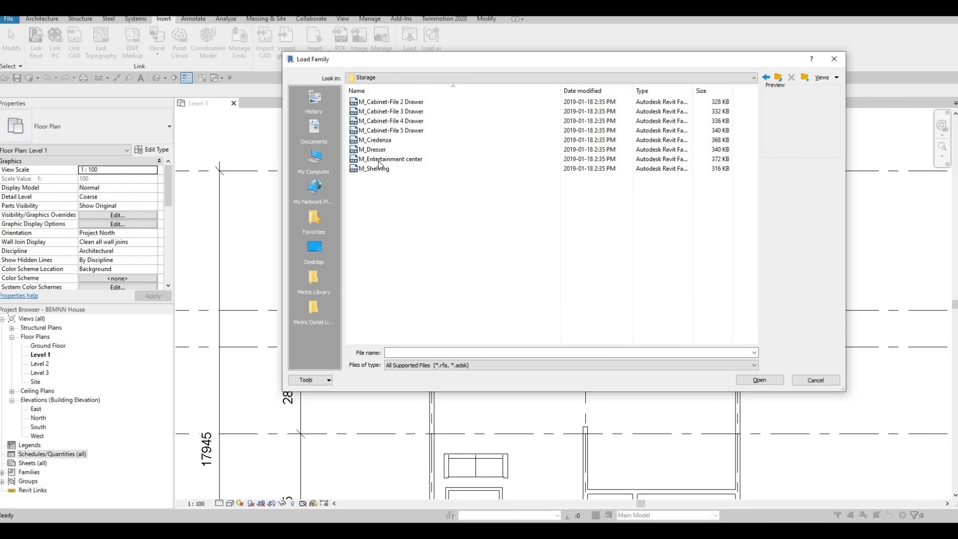
{"action": "left_click", "coordinate": [380, 161]}
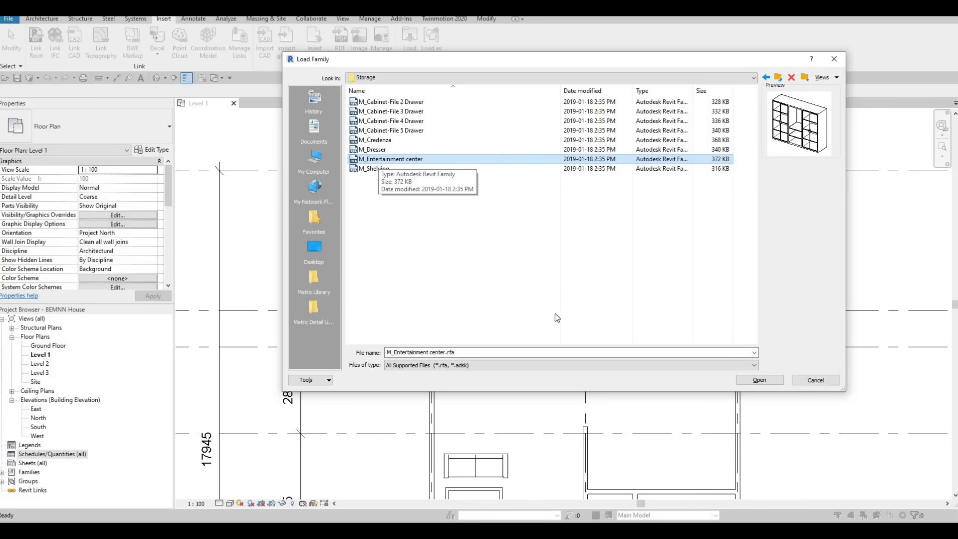
{"action": "left_click", "coordinate": [757, 380]}
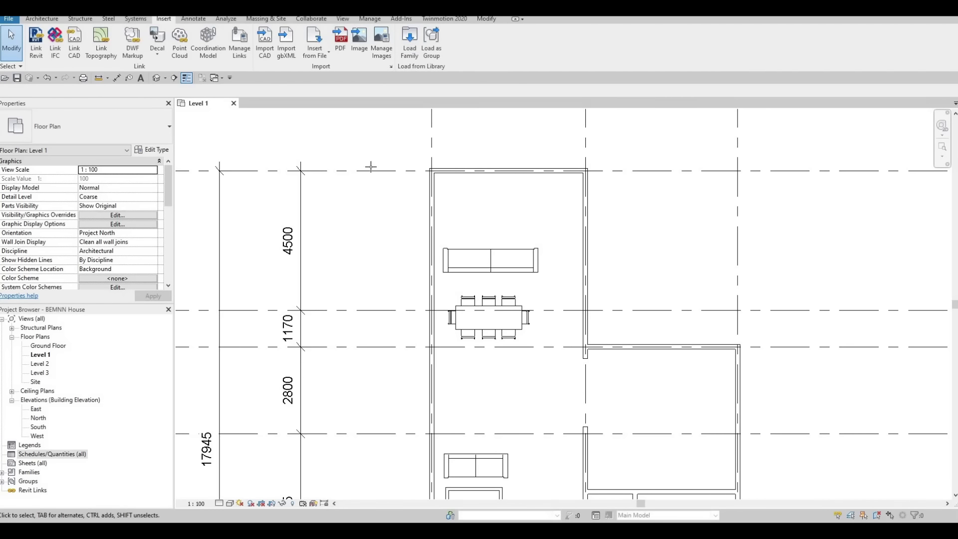
Step: Place one 1830 x 1830 x 0610mm entertainment center against the upper room's top wall, facing the wide sofa
{"action": "key", "text": "c"}
{"action": "key", "text": "m"}
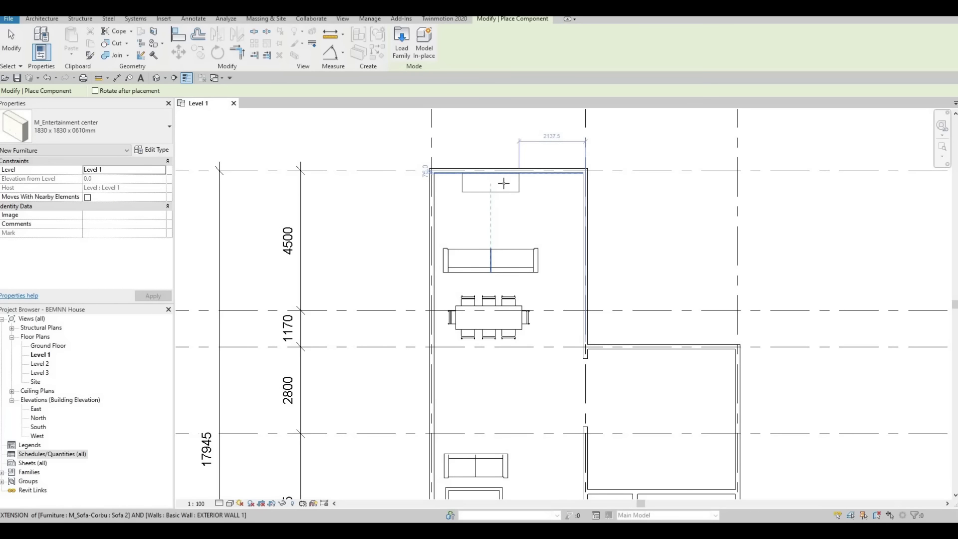
{"action": "left_click", "coordinate": [500, 194]}
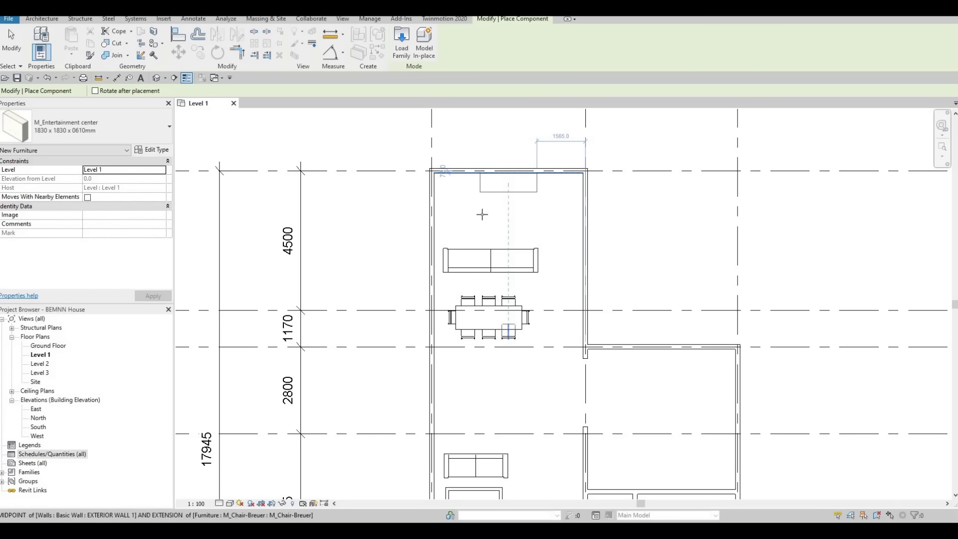
{"action": "key", "text": "Escape"}
{"action": "key", "text": "Escape"}
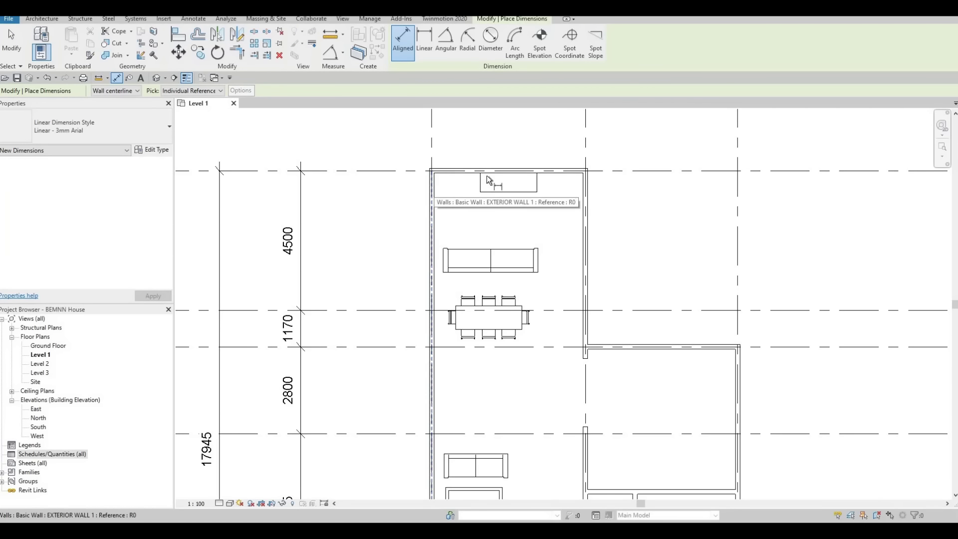
Step: Add an aligned dimension between the inner faces of the upper room's left and right walls, placed above the room
{"action": "scroll", "coordinate": [516, 157], "scroll_direction": "up", "scroll_amount": 2}
{"action": "scroll", "coordinate": [505, 159], "scroll_direction": "up", "scroll_amount": 2}
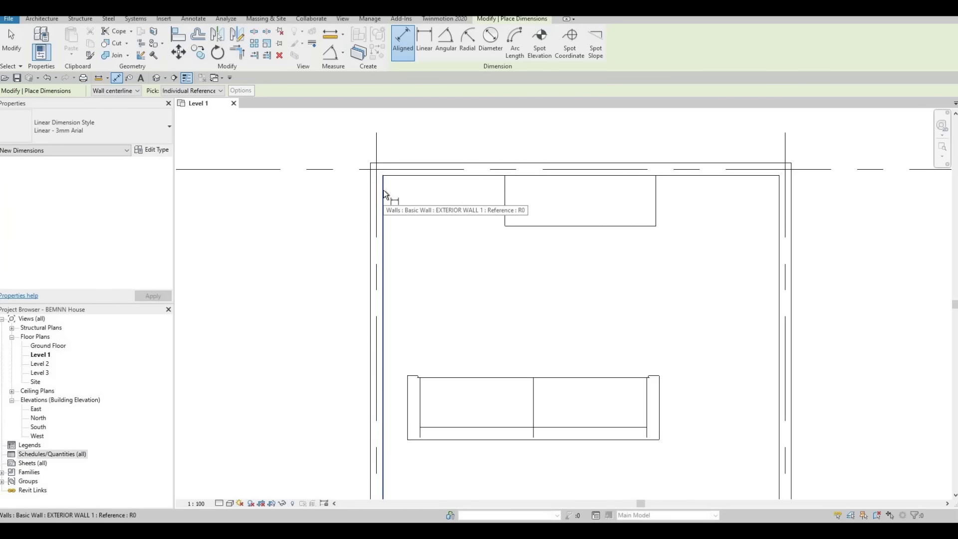
{"action": "left_click", "coordinate": [383, 190]}
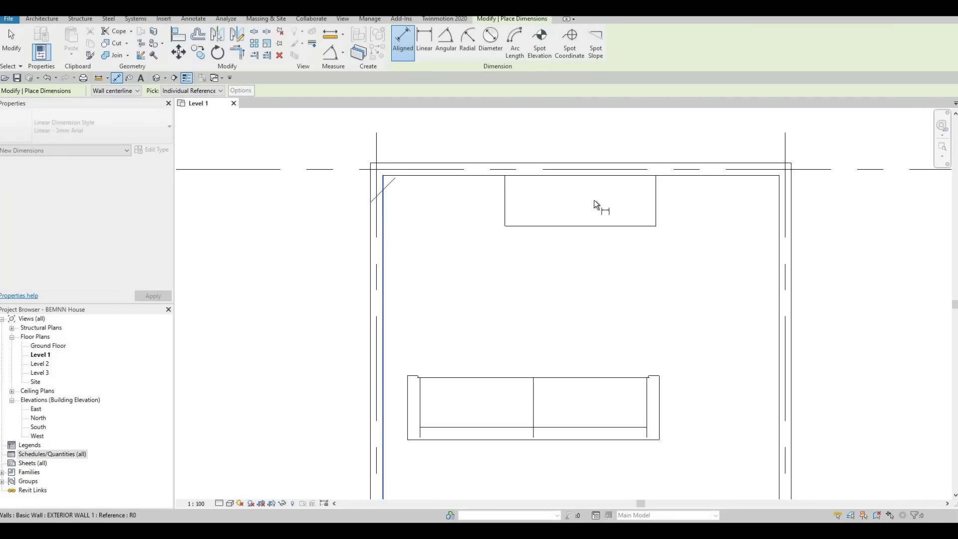
{"action": "left_click", "coordinate": [778, 201]}
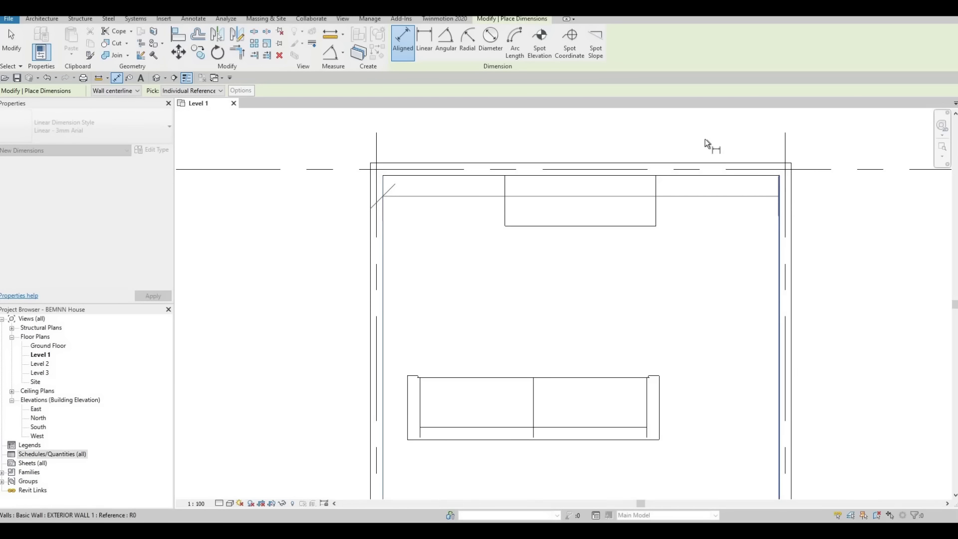
{"action": "scroll", "coordinate": [674, 209], "scroll_direction": "down", "scroll_amount": 2}
{"action": "scroll", "coordinate": [639, 201], "scroll_direction": "down", "scroll_amount": 1}
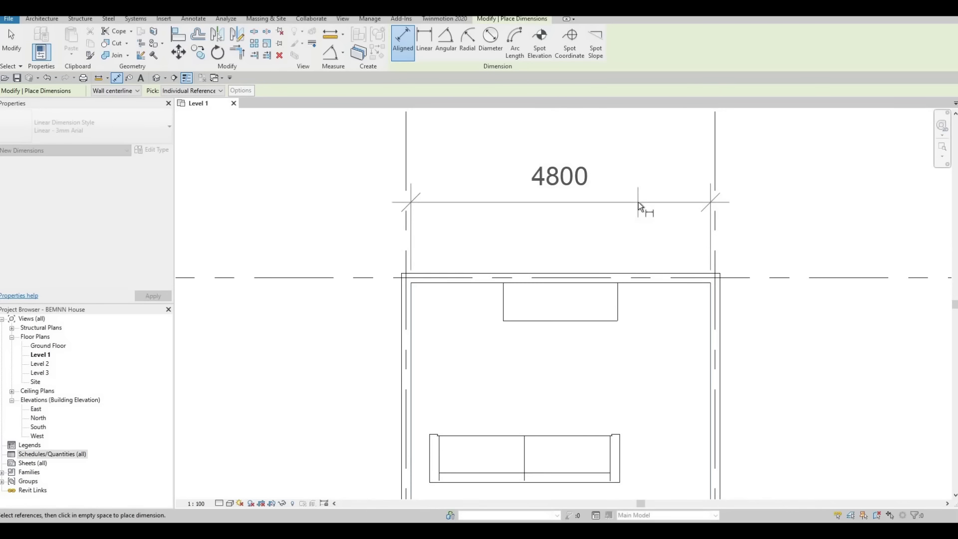
{"action": "left_click", "coordinate": [639, 201]}
{"action": "key", "text": "Escape"}
{"action": "key", "text": "Escape"}
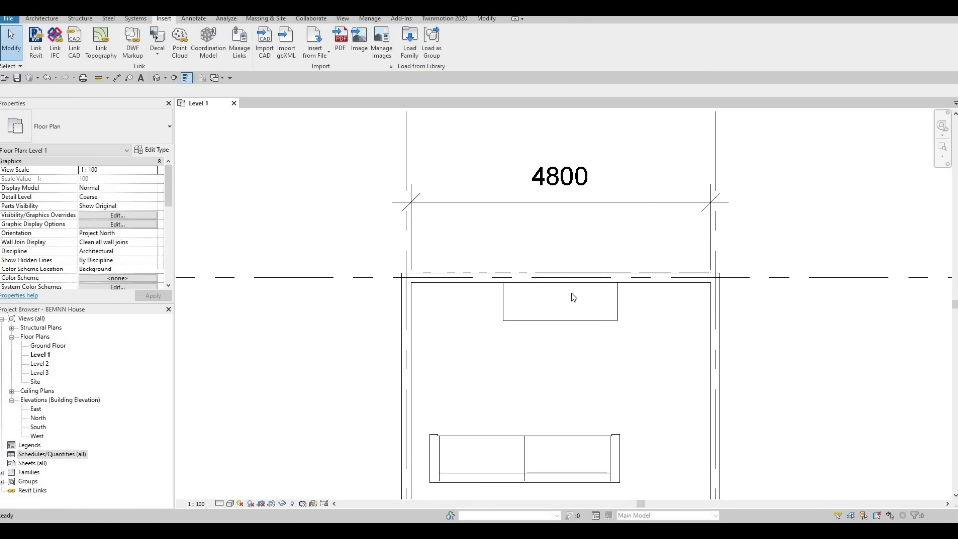
Step: Check the level heights in the South elevation and return to the Level 1 floor plan
{"action": "scroll", "coordinate": [517, 219], "scroll_direction": "down", "scroll_amount": 2}
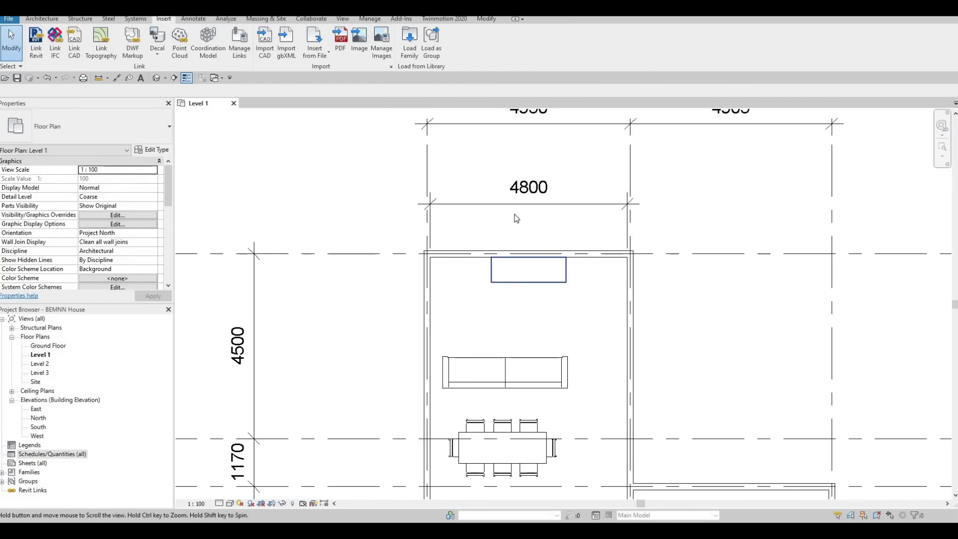
{"action": "middle_click_drag", "start_coordinate": [508, 273], "coordinate": [508, 301]}
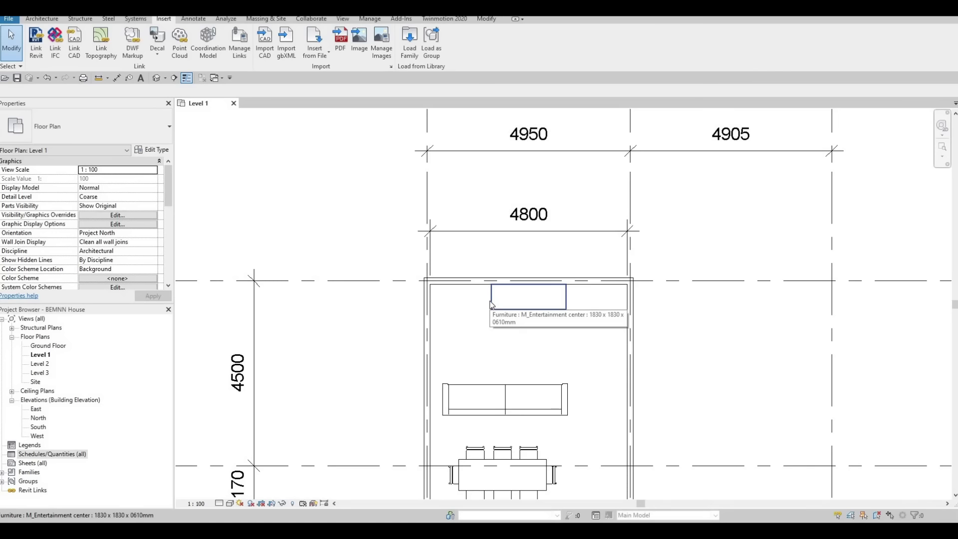
{"action": "double_click", "coordinate": [36, 427]}
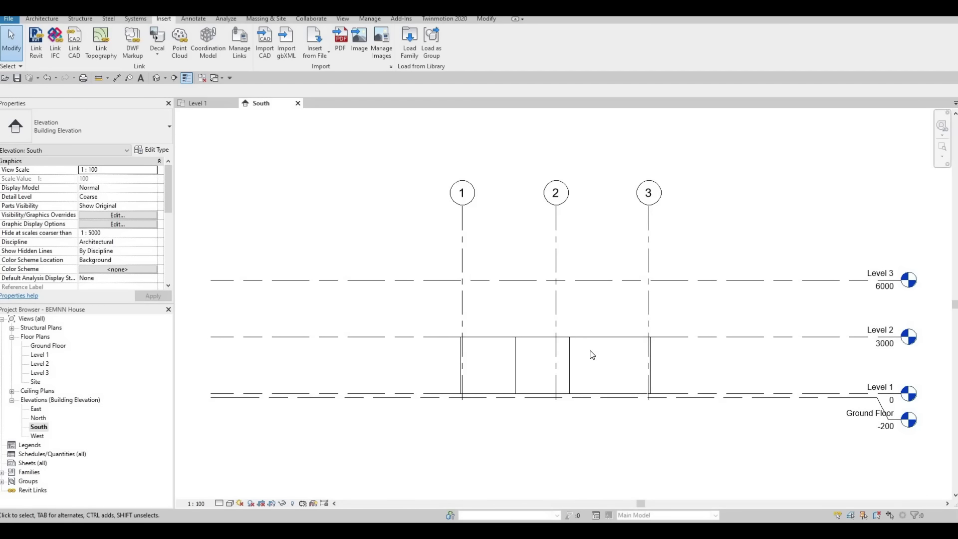
{"action": "left_click", "coordinate": [220, 103]}
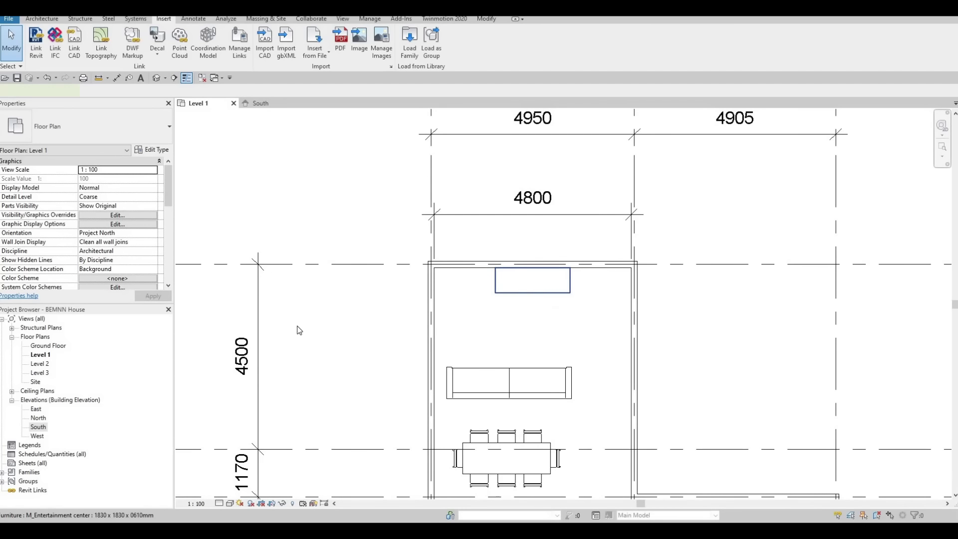
Step: Duplicate the placed entertainment center's type under the name ENTERTAINMENT
{"action": "left_click", "coordinate": [544, 292]}
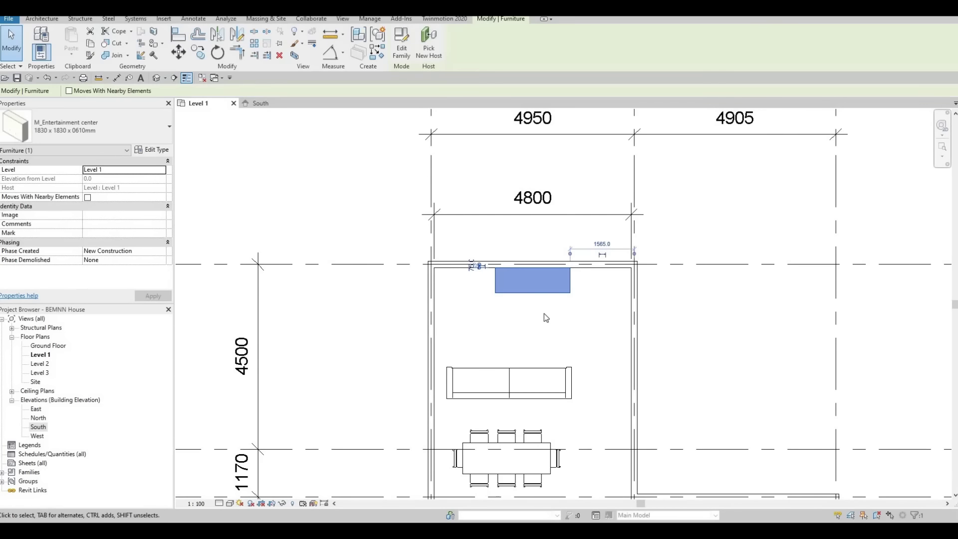
{"action": "left_click", "coordinate": [152, 150]}
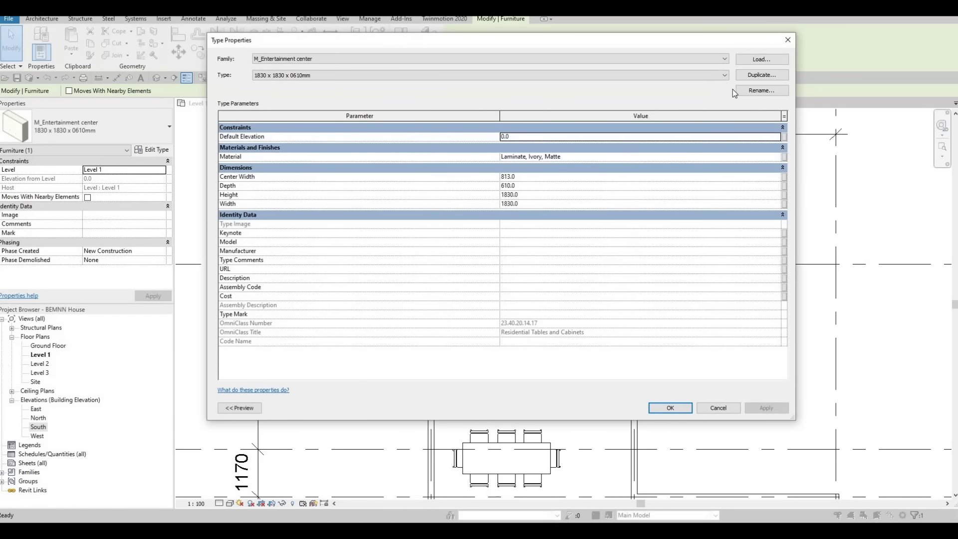
{"action": "left_click", "coordinate": [762, 75]}
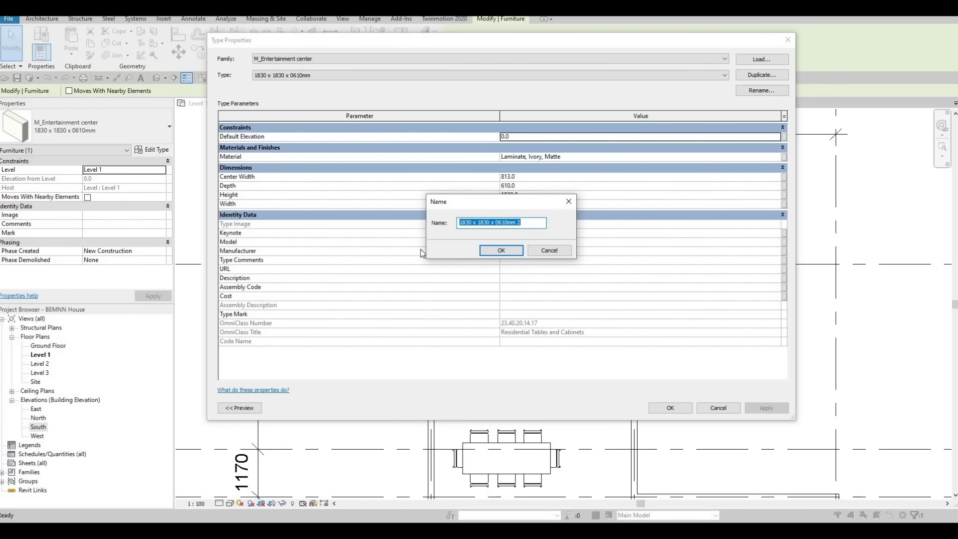
{"action": "type", "text": "ENTERTAINMENT"}
{"action": "left_click", "coordinate": [500, 254]}
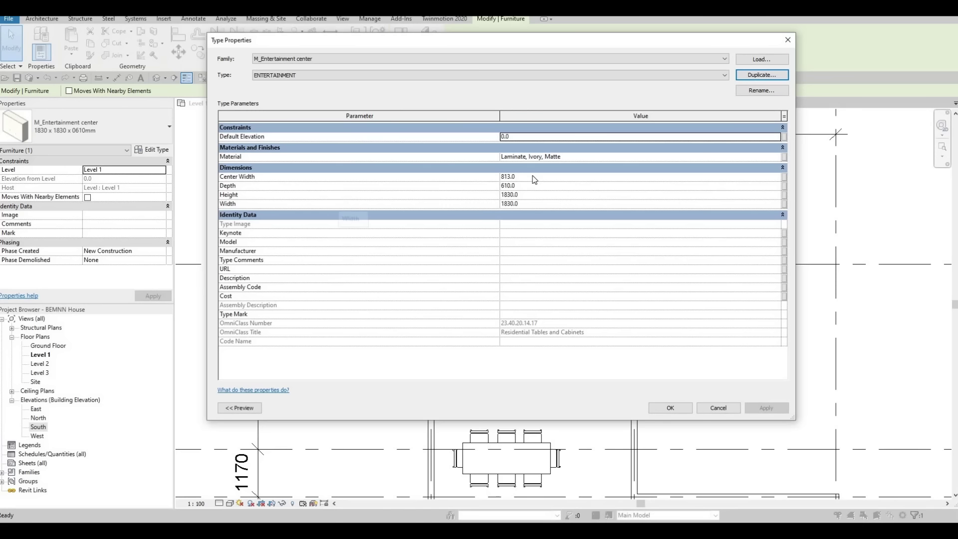
Step: Set the ENTERTAINMENT type's height to 2800 and width to 4800, and apply the changes
{"action": "left_click", "coordinate": [531, 197]}
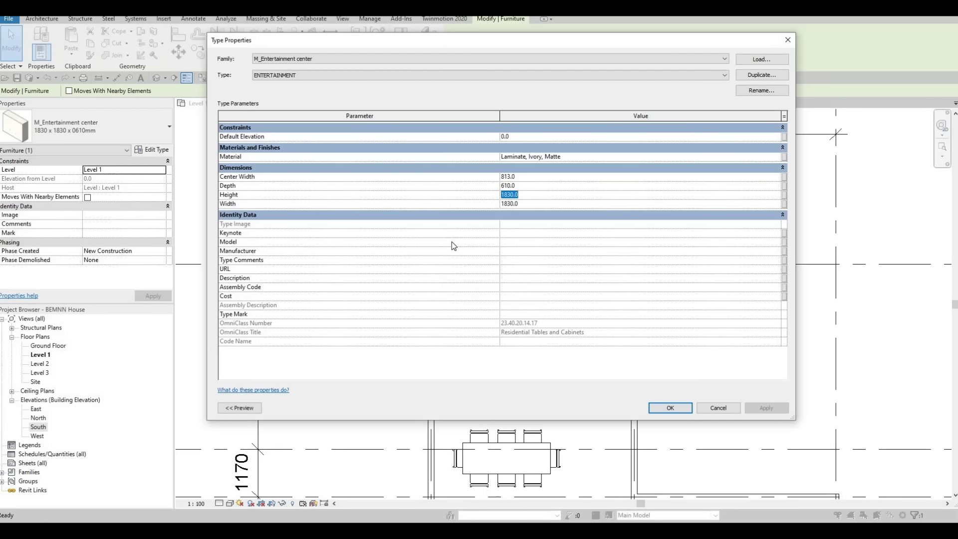
{"action": "type", "text": "2800"}
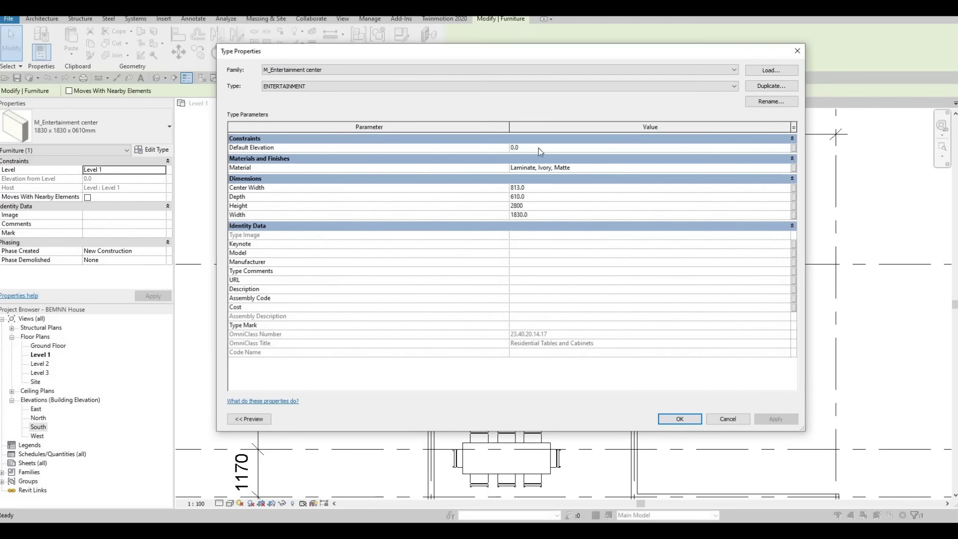
{"action": "left_click_drag", "start_coordinate": [557, 38], "coordinate": [508, 69]}
{"action": "left_click", "coordinate": [487, 236]}
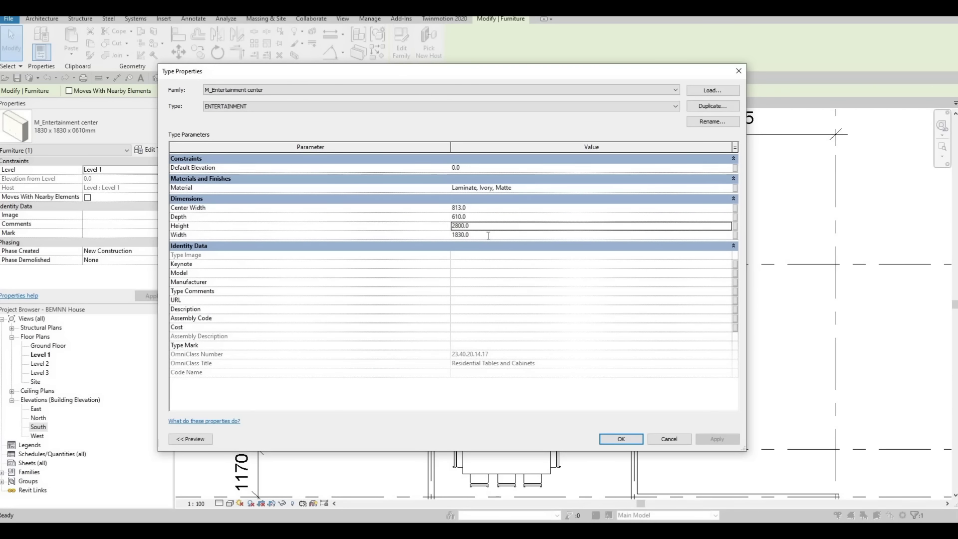
{"action": "type", "text": "480"}
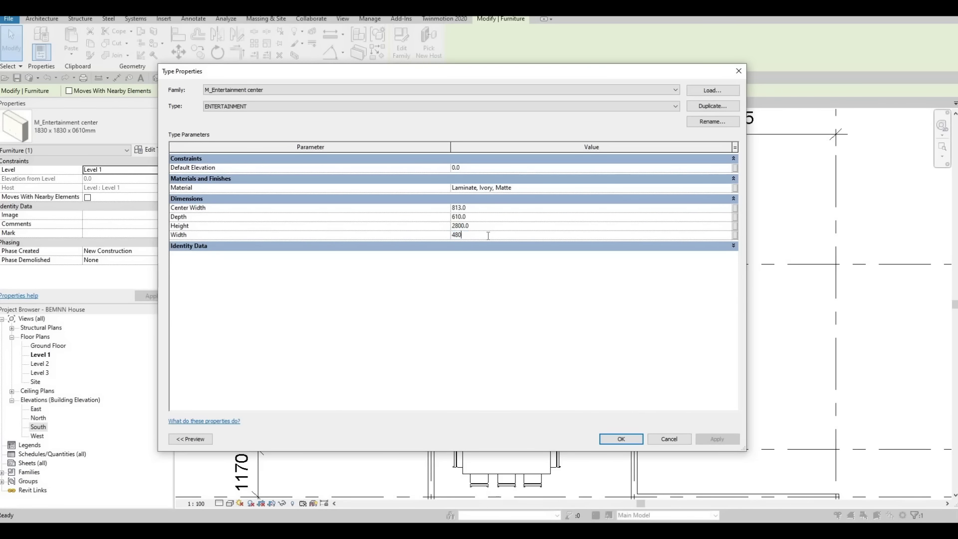
{"action": "left_click", "coordinate": [370, 247]}
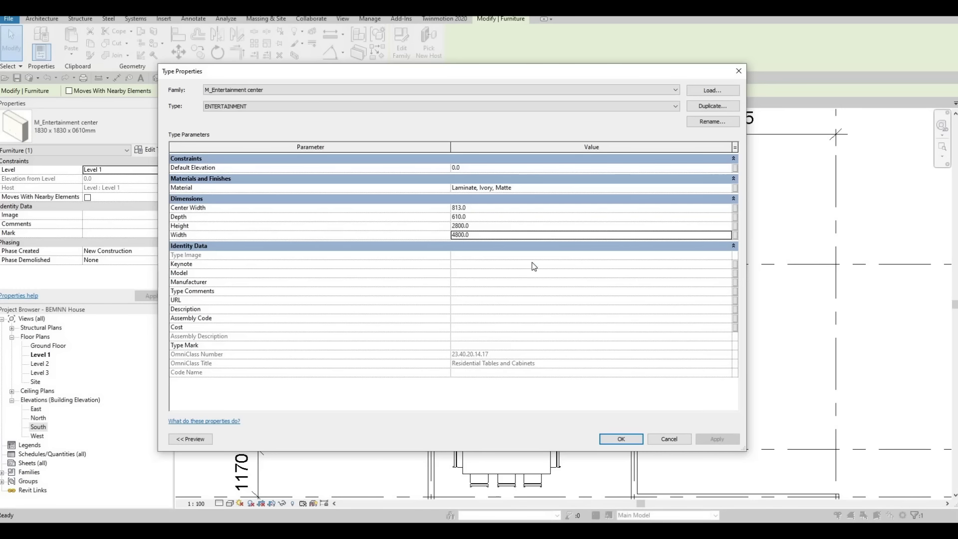
{"action": "left_click", "coordinate": [621, 439]}
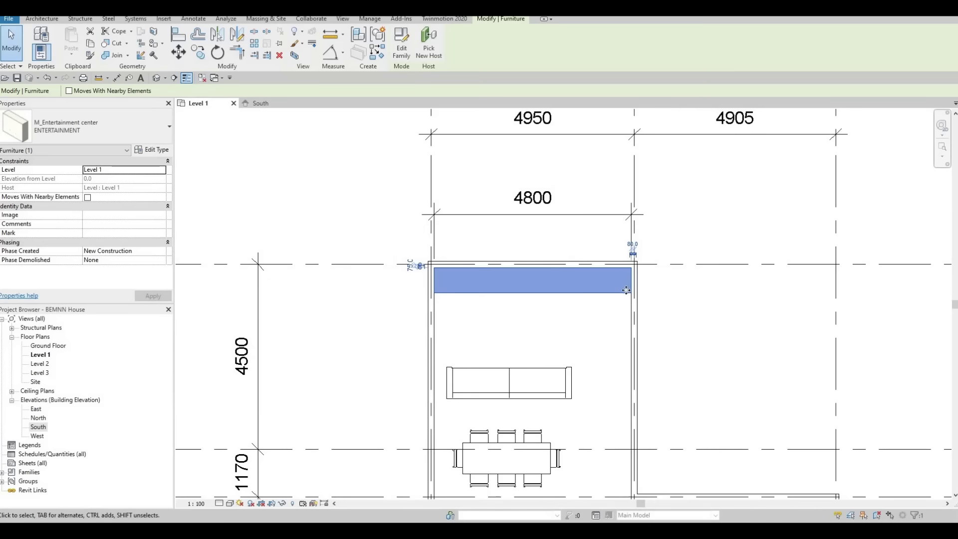
Step: Align the entertainment center's right side with the inner face of the right exterior wall and check the fit at its left end
{"action": "scroll", "coordinate": [666, 258], "scroll_direction": "up", "scroll_amount": 5}
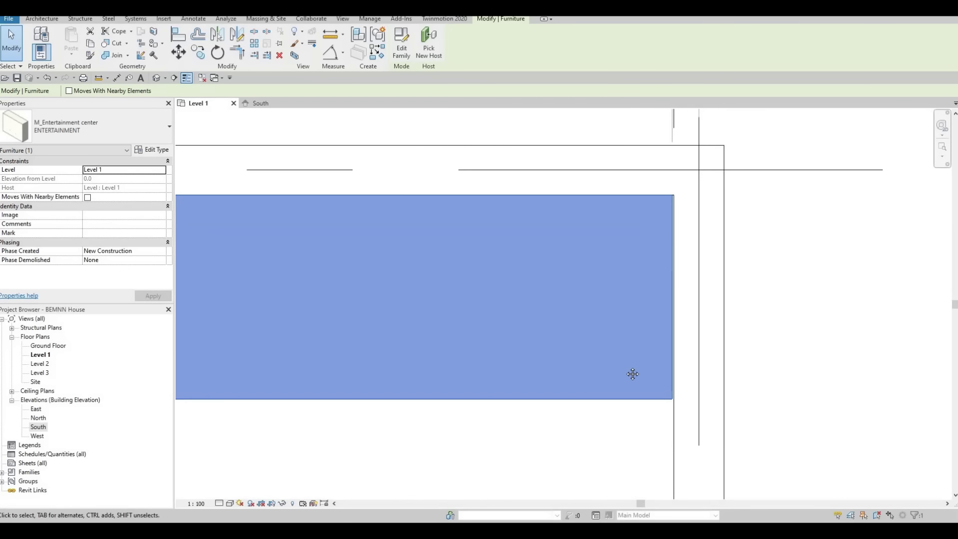
{"action": "scroll", "coordinate": [654, 374], "scroll_direction": "down", "scroll_amount": 2}
{"action": "scroll", "coordinate": [357, 286], "scroll_direction": "down", "scroll_amount": 3}
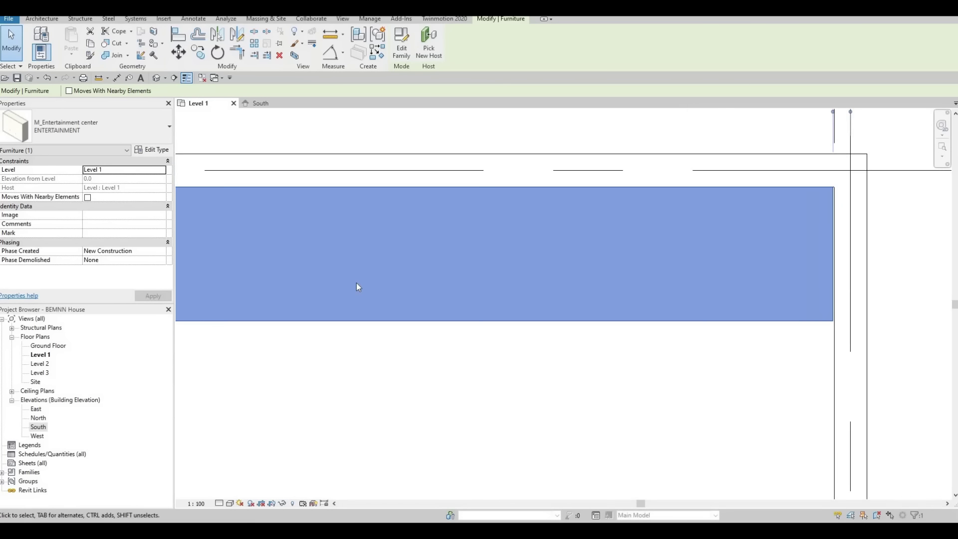
{"action": "middle_click_drag", "start_coordinate": [358, 286], "coordinate": [486, 270]}
{"action": "scroll", "coordinate": [450, 293], "scroll_direction": "up", "scroll_amount": 5}
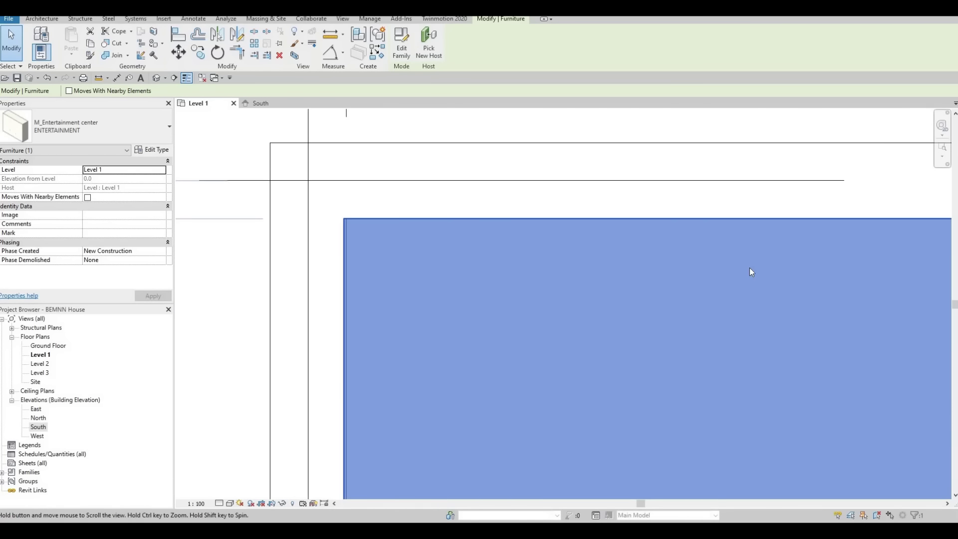
{"action": "scroll", "coordinate": [559, 236], "scroll_direction": "down", "scroll_amount": 3}
{"action": "scroll", "coordinate": [558, 235], "scroll_direction": "up", "scroll_amount": 4}
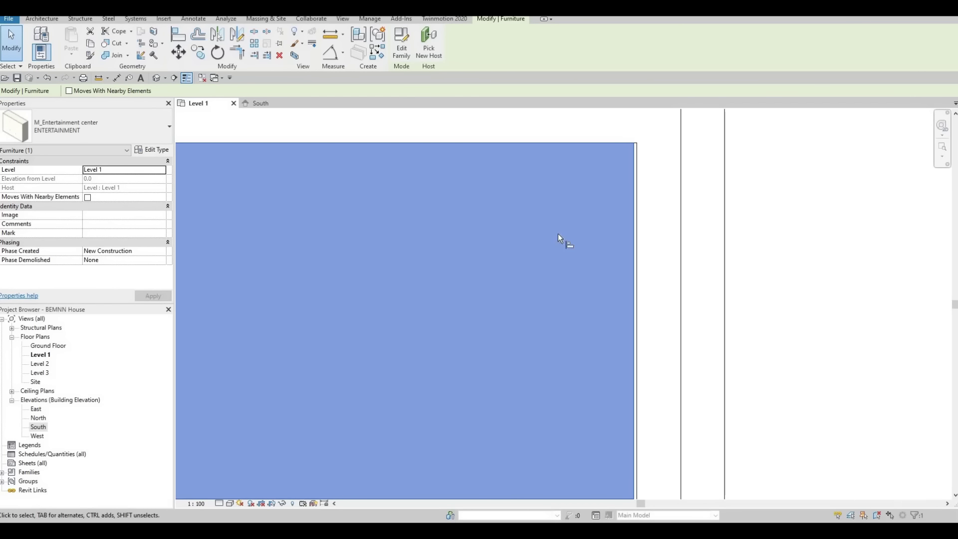
{"action": "key", "text": "a"}
{"action": "key", "text": "l"}
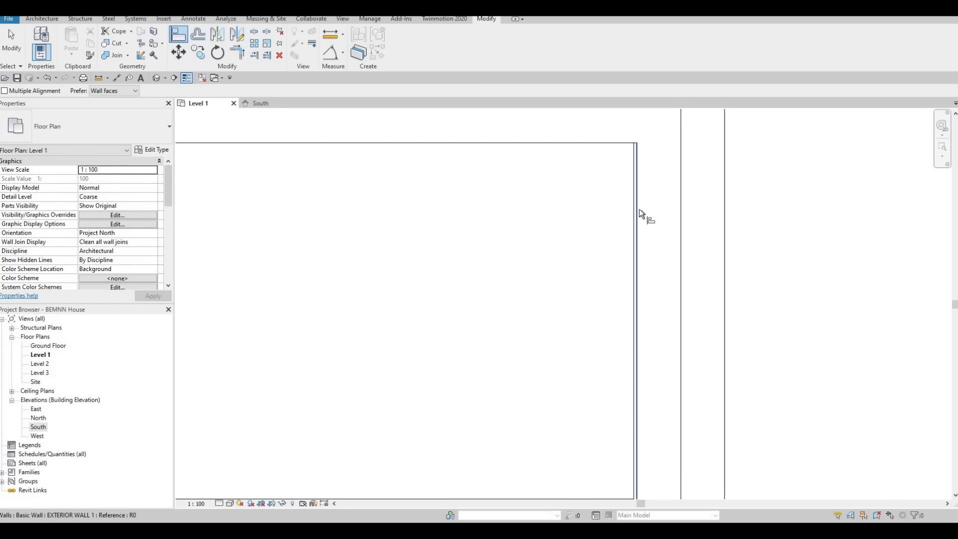
{"action": "left_click", "coordinate": [631, 247]}
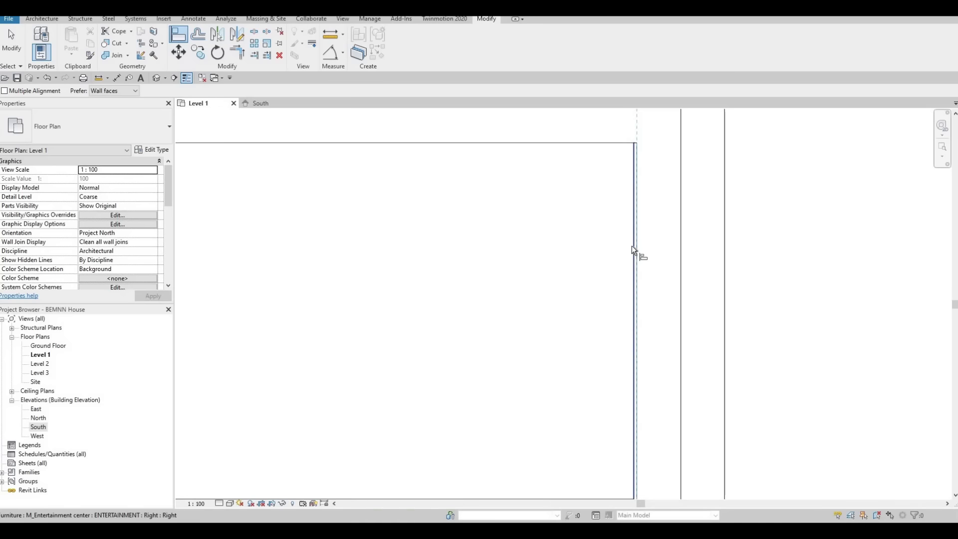
{"action": "left_click", "coordinate": [706, 237]}
{"action": "middle_click_drag", "start_coordinate": [436, 391], "coordinate": [591, 290]}
{"action": "scroll", "coordinate": [553, 238], "scroll_direction": "down", "scroll_amount": 4}
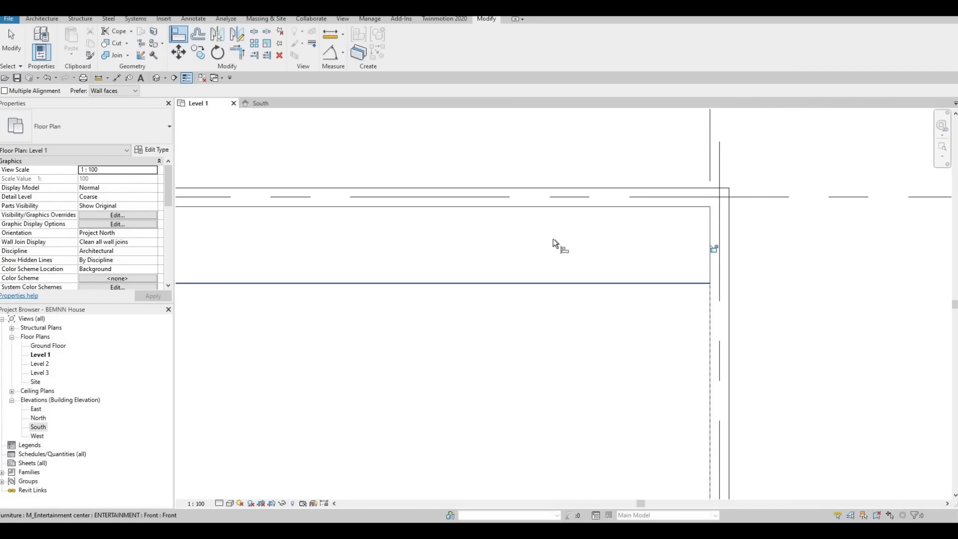
{"action": "scroll", "coordinate": [434, 220], "scroll_direction": "up", "scroll_amount": 3}
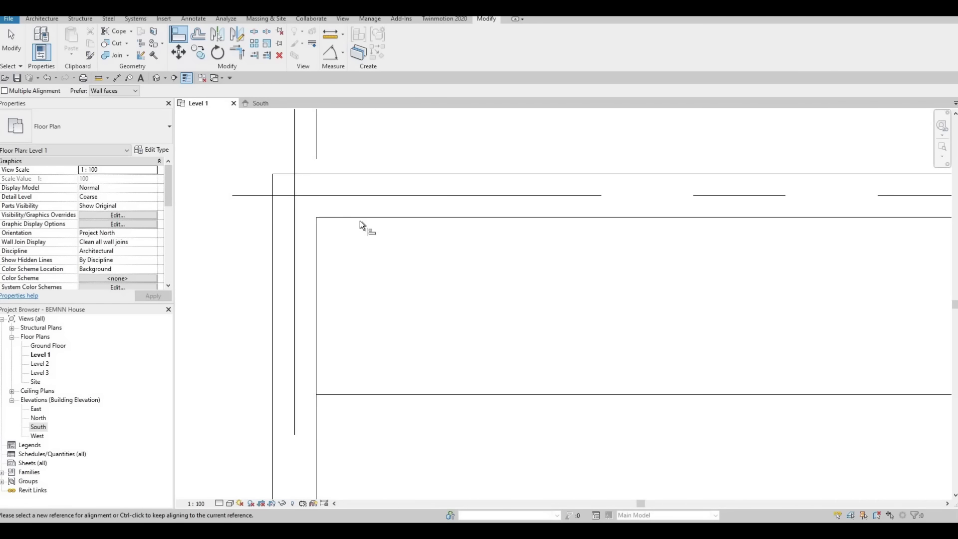
Step: Check the entertainment center's left end against the upper-left wall corner and finish the alignment
{"action": "scroll", "coordinate": [361, 217], "scroll_direction": "up", "scroll_amount": 3}
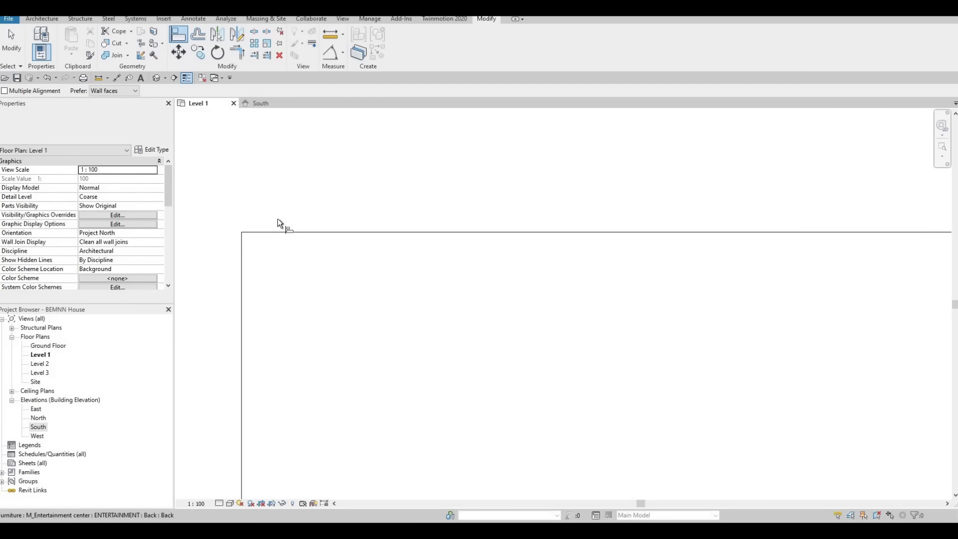
{"action": "scroll", "coordinate": [548, 242], "scroll_direction": "up", "scroll_amount": 5}
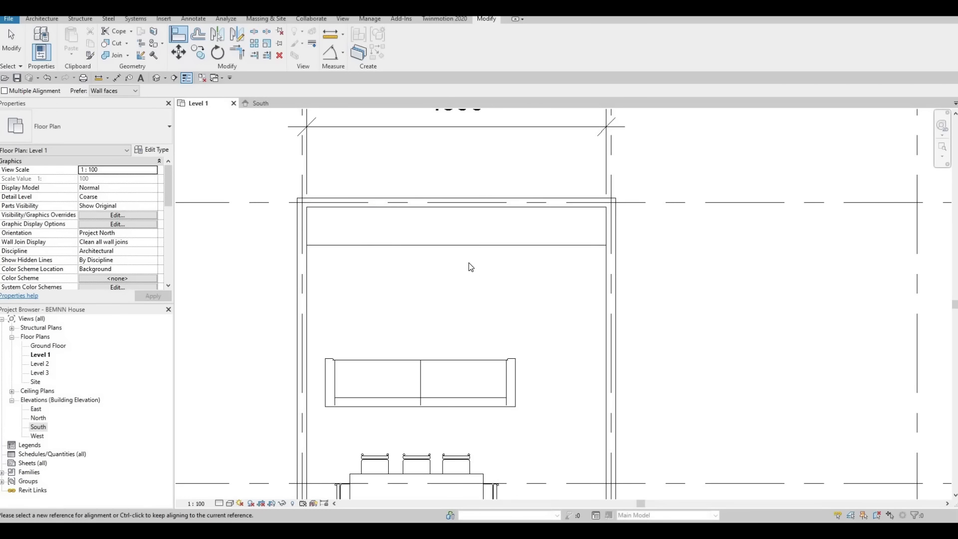
{"action": "scroll", "coordinate": [461, 263], "scroll_direction": "down", "scroll_amount": 4}
{"action": "key", "text": "Escape"}
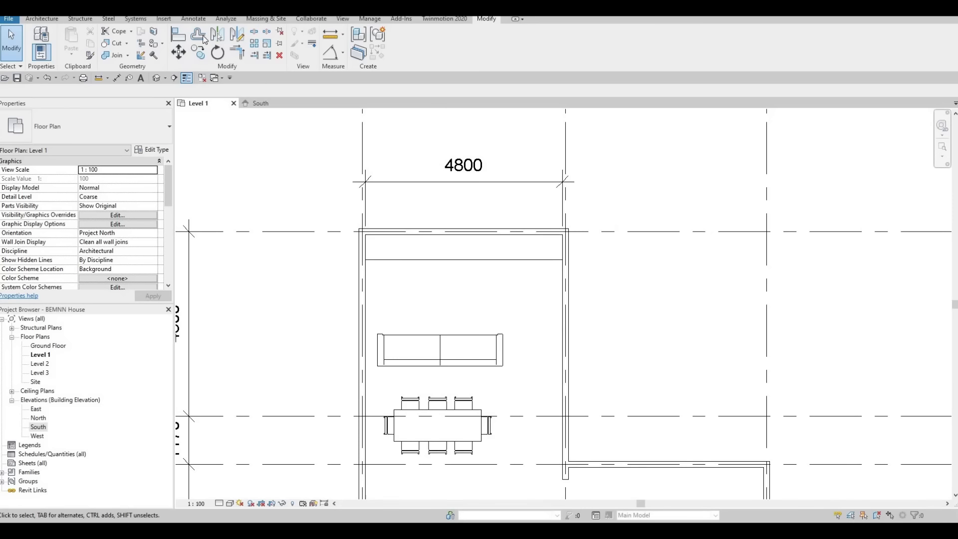
Step: Load the M_TV - Flat Screen family from the Furniture library folder
{"action": "left_click", "coordinate": [164, 19]}
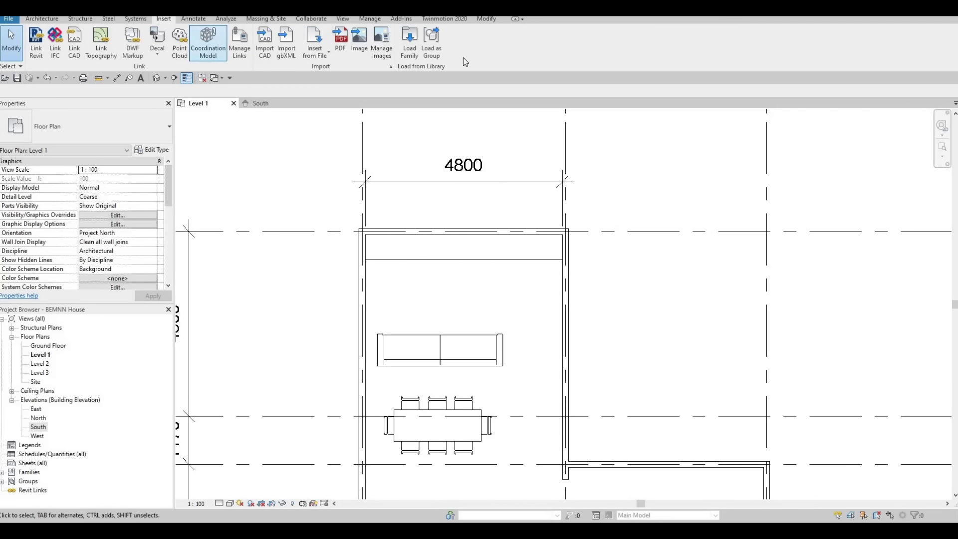
{"action": "left_click", "coordinate": [407, 45]}
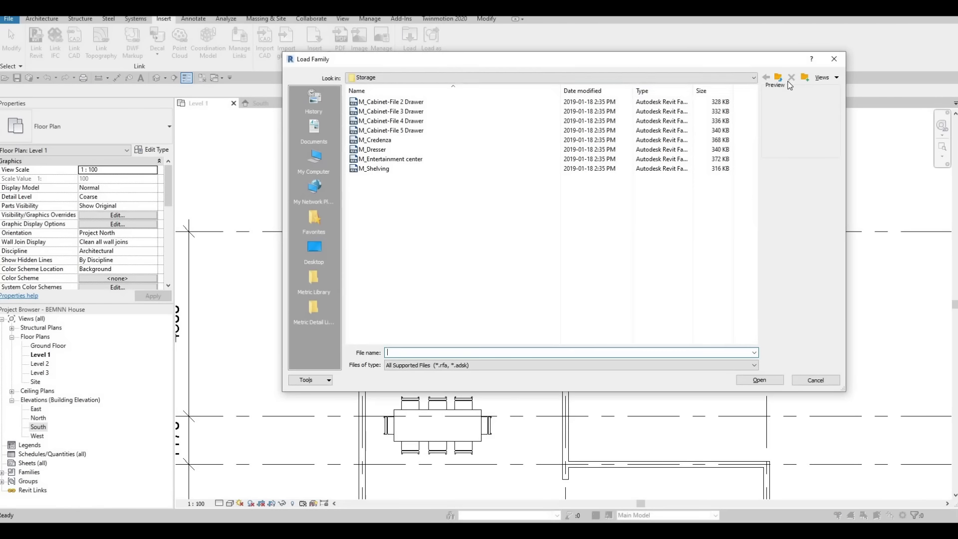
{"action": "left_click", "coordinate": [774, 78]}
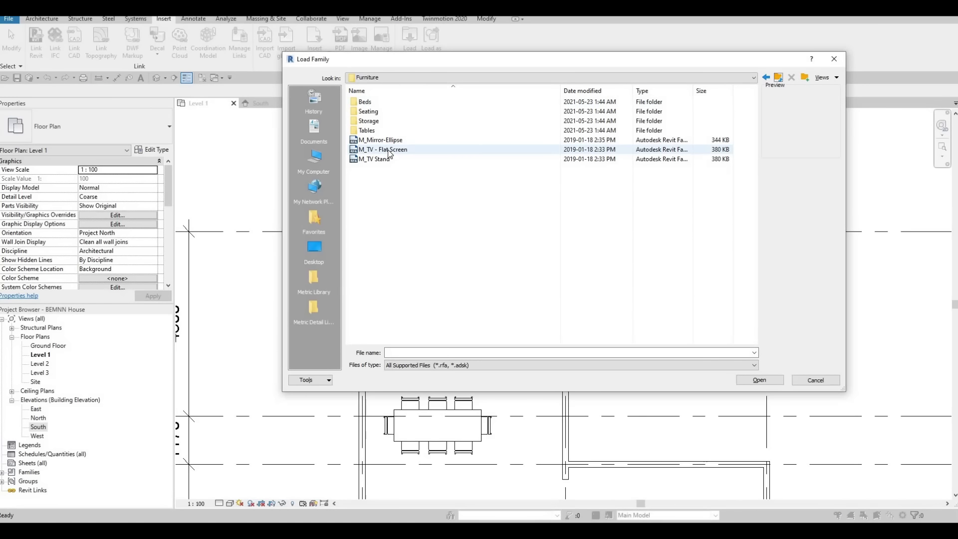
{"action": "left_click", "coordinate": [389, 150]}
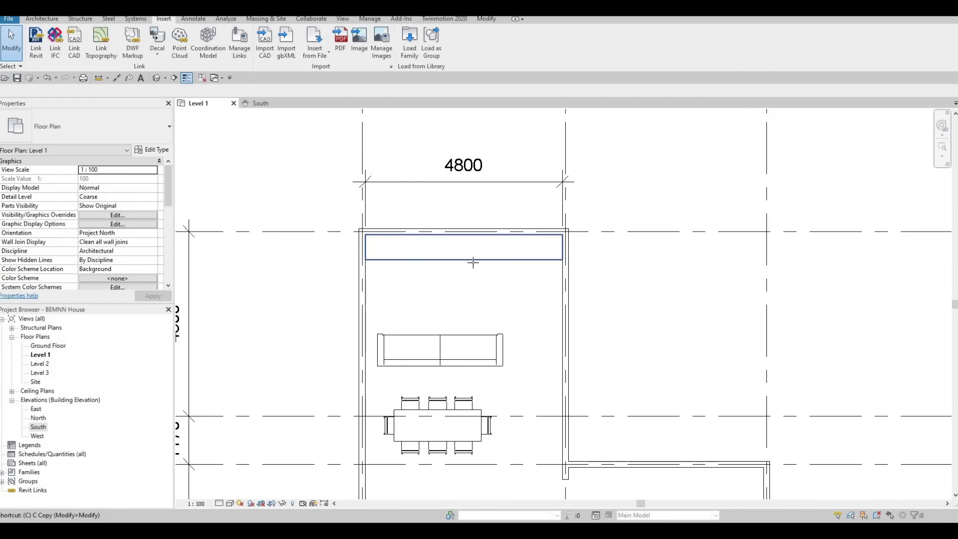
Step: Place an M_TV - Flat Screen 0810mm at the middle of the entertainment center on Level 1
{"action": "key", "text": "c"}
{"action": "key", "text": "m"}
{"action": "scroll", "coordinate": [446, 259], "scroll_direction": "up", "scroll_amount": 3}
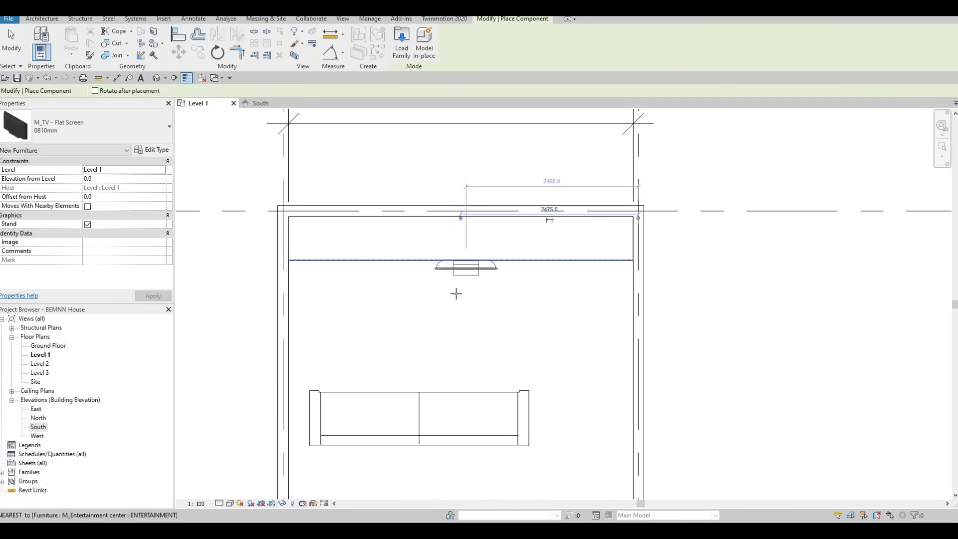
{"action": "key", "text": "Escape"}
{"action": "key", "text": "Escape"}
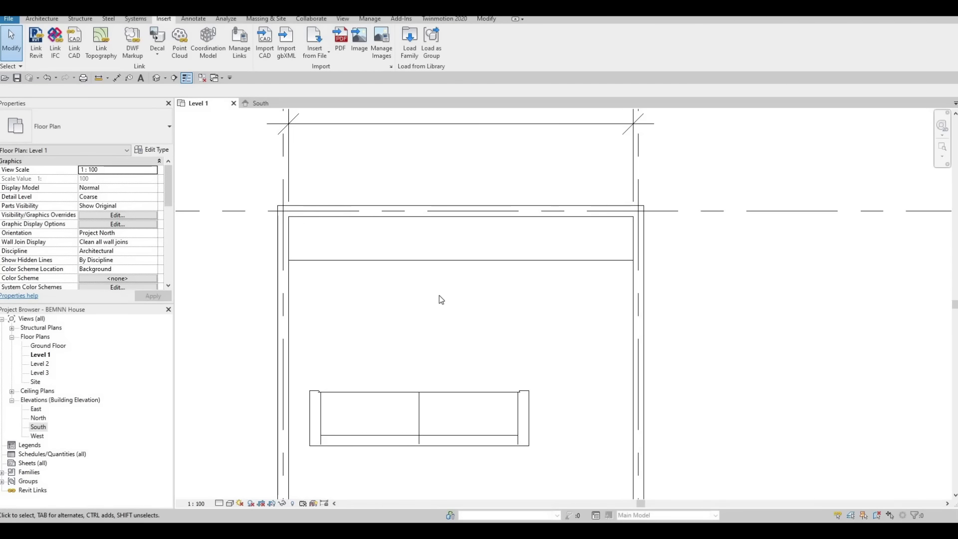
Step: Draw a horizontal building section across the room between the entertainment center and the sofa, and flip it to face the entertainment center
{"action": "scroll", "coordinate": [440, 296], "scroll_direction": "down", "scroll_amount": 2}
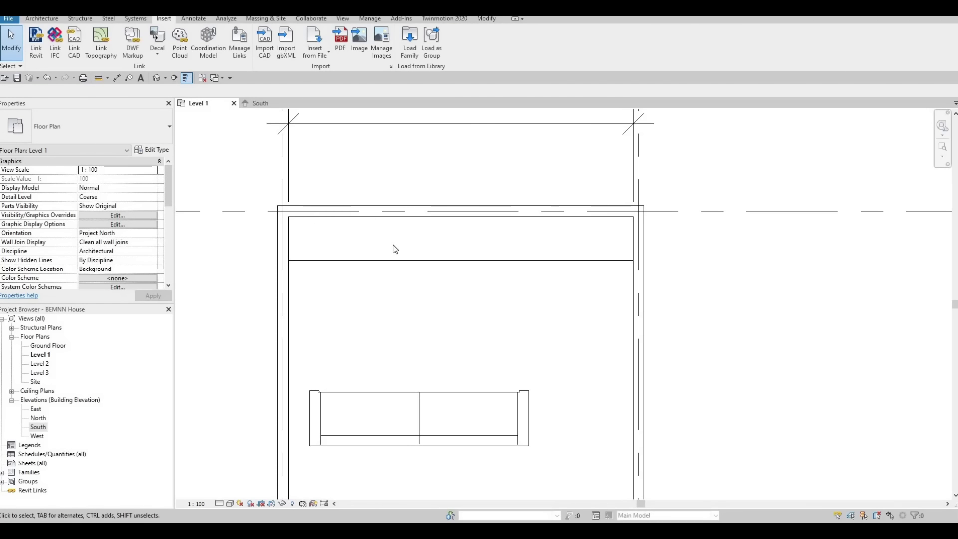
{"action": "left_click", "coordinate": [176, 79]}
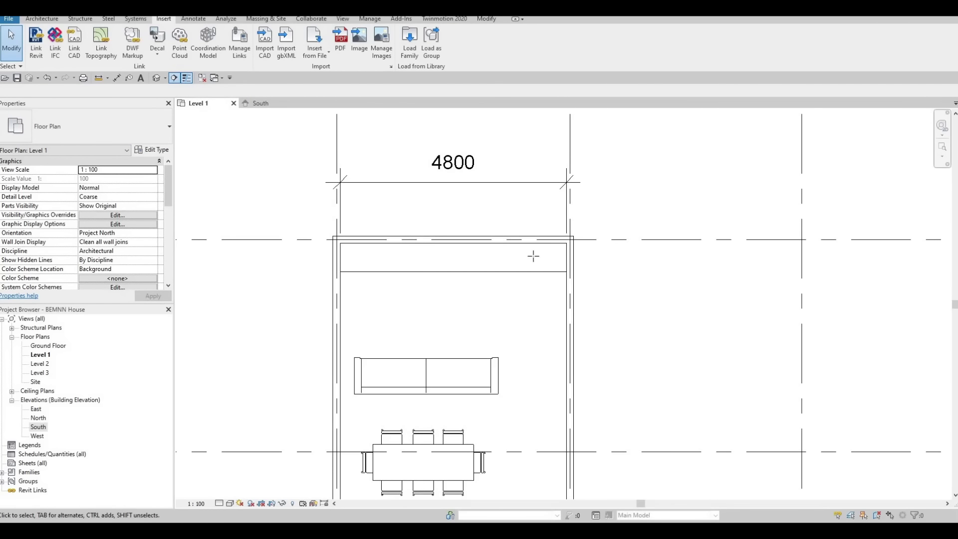
{"action": "left_click", "coordinate": [647, 307]}
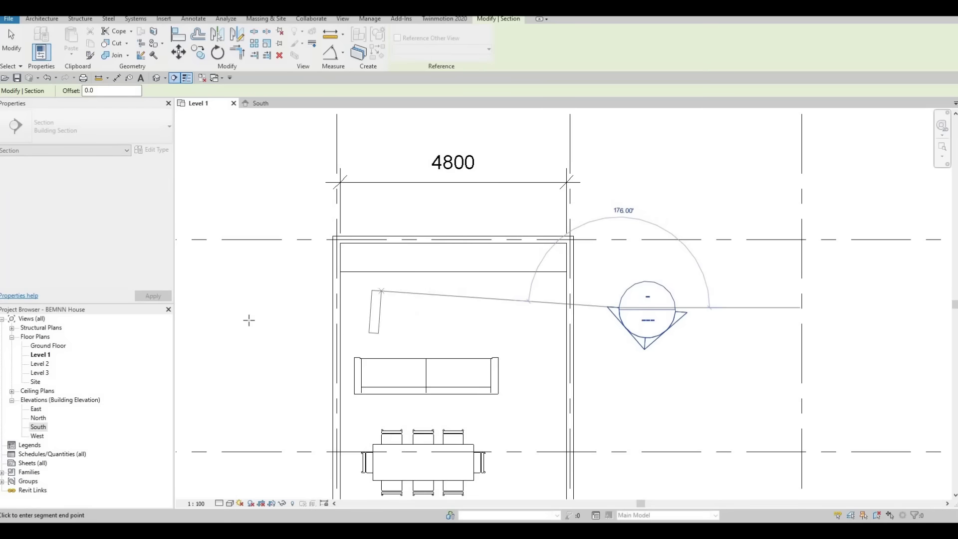
{"action": "left_click", "coordinate": [243, 307]}
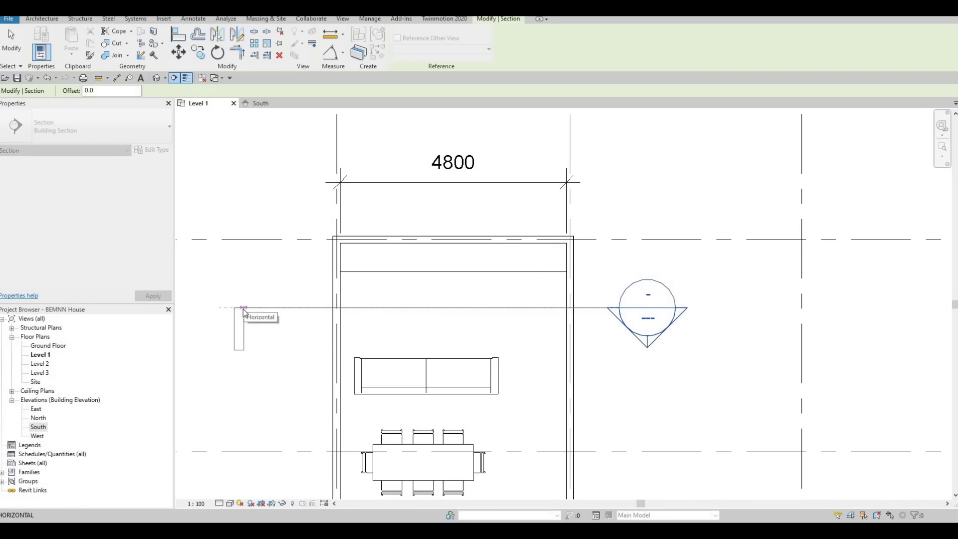
{"action": "key", "text": "Escape"}
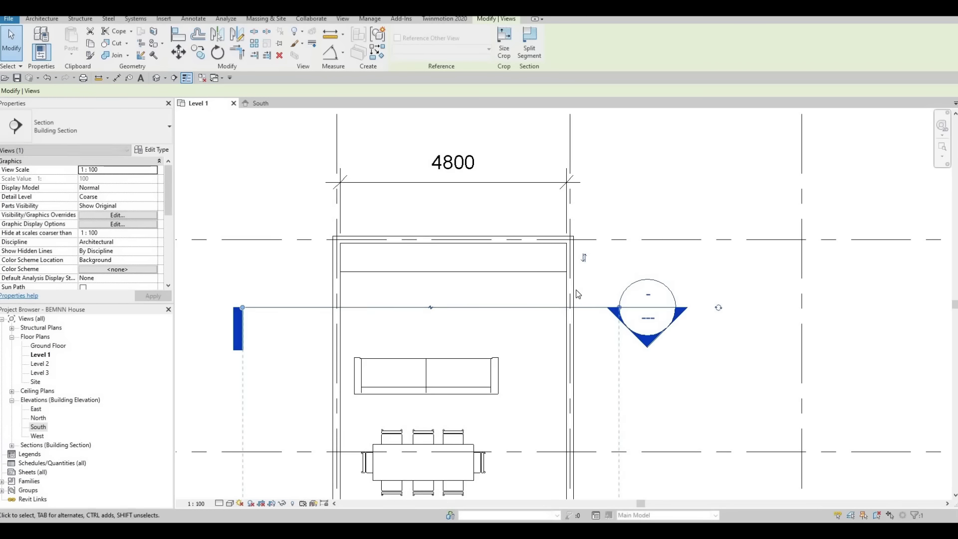
{"action": "left_click", "coordinate": [585, 259]}
Step: Shorten the section's view depth to end just beyond the exterior wall behind the entertainment center
{"action": "scroll", "coordinate": [555, 357], "scroll_direction": "down", "scroll_amount": 5}
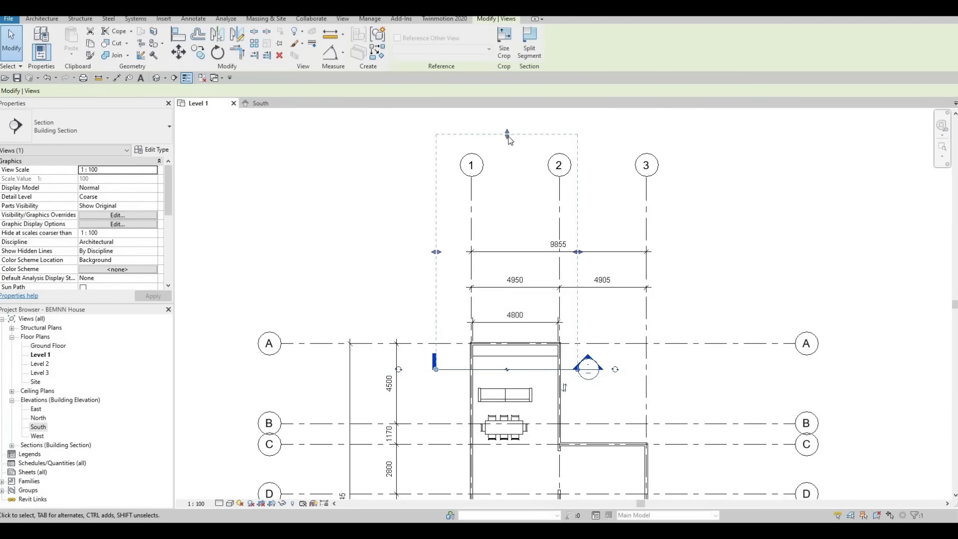
{"action": "left_click_drag", "start_coordinate": [508, 134], "coordinate": [507, 327]}
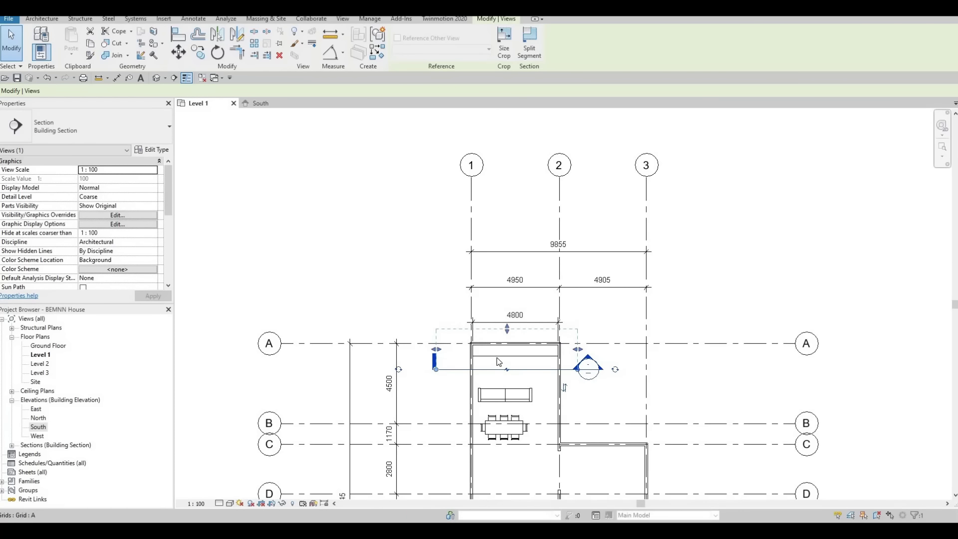
{"action": "scroll", "coordinate": [516, 320], "scroll_direction": "up", "scroll_amount": 5}
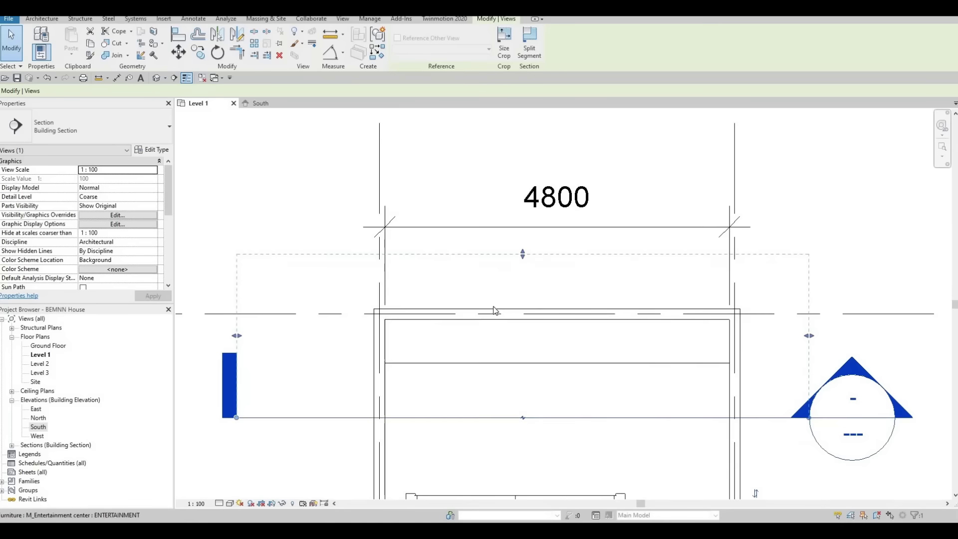
{"action": "middle_click_drag", "start_coordinate": [498, 293], "coordinate": [440, 284]}
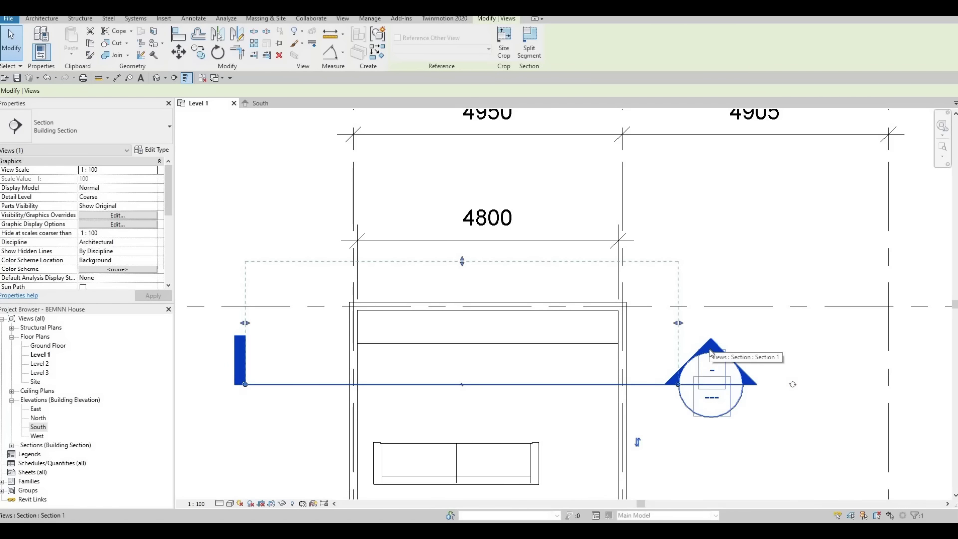
Step: Open the view of the new section to show the entertainment center's front
{"action": "key", "text": "Escape"}
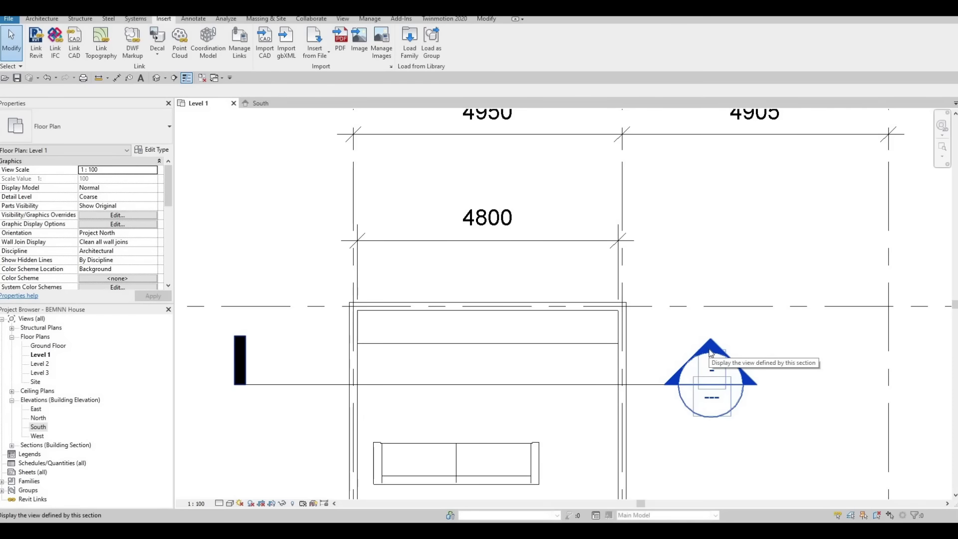
{"action": "double_click", "coordinate": [712, 353]}
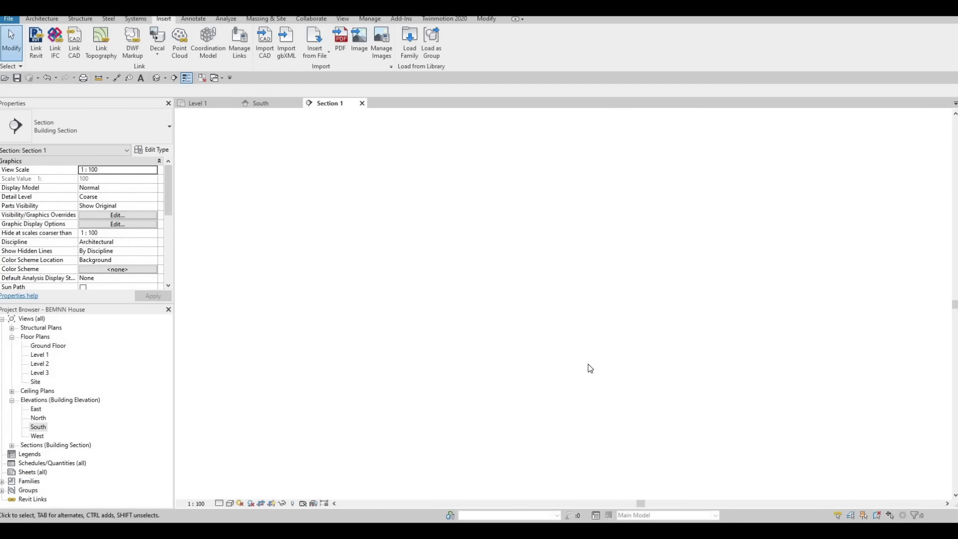
{"action": "scroll", "coordinate": [439, 191], "scroll_direction": "up", "scroll_amount": 3}
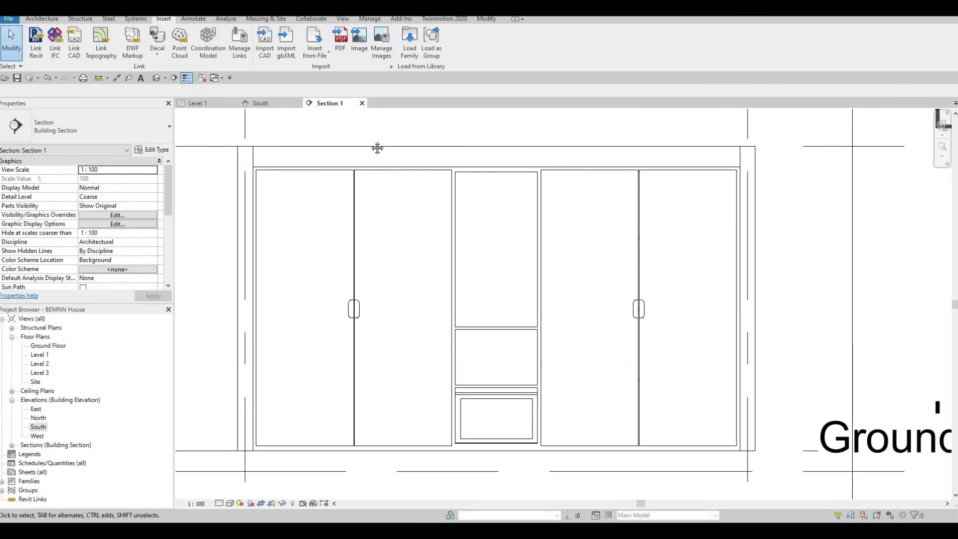
Step: Measure the entertainment center's height in the section with an aligned dimension, without placing it
{"action": "scroll", "coordinate": [377, 148], "scroll_direction": "down", "scroll_amount": 1}
{"action": "left_click", "coordinate": [128, 78]}
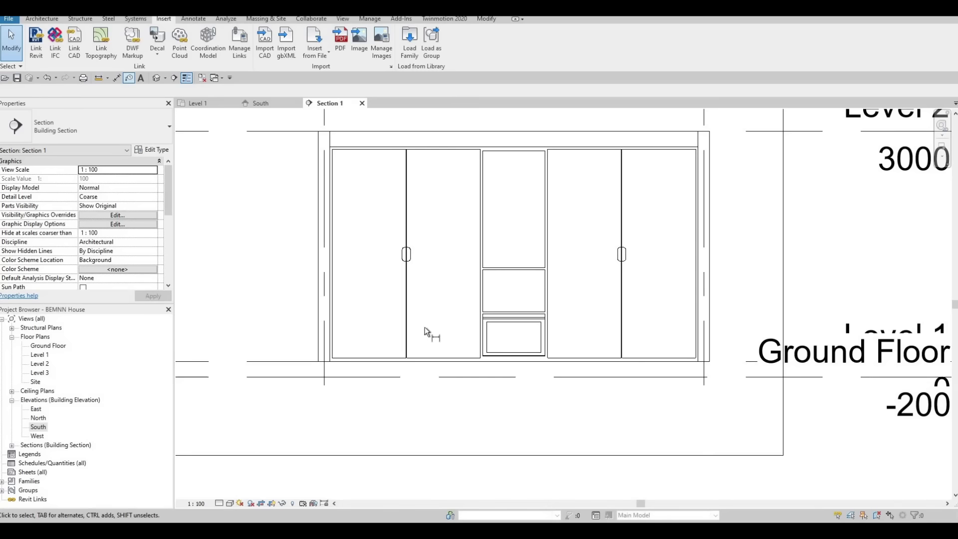
{"action": "left_click", "coordinate": [399, 145]}
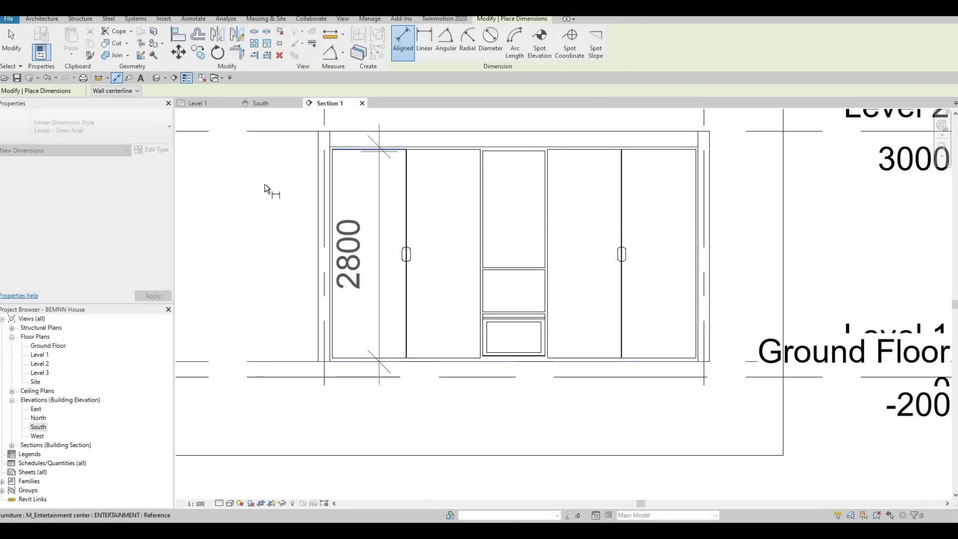
{"action": "middle_click_drag", "start_coordinate": [264, 184], "coordinate": [418, 187]}
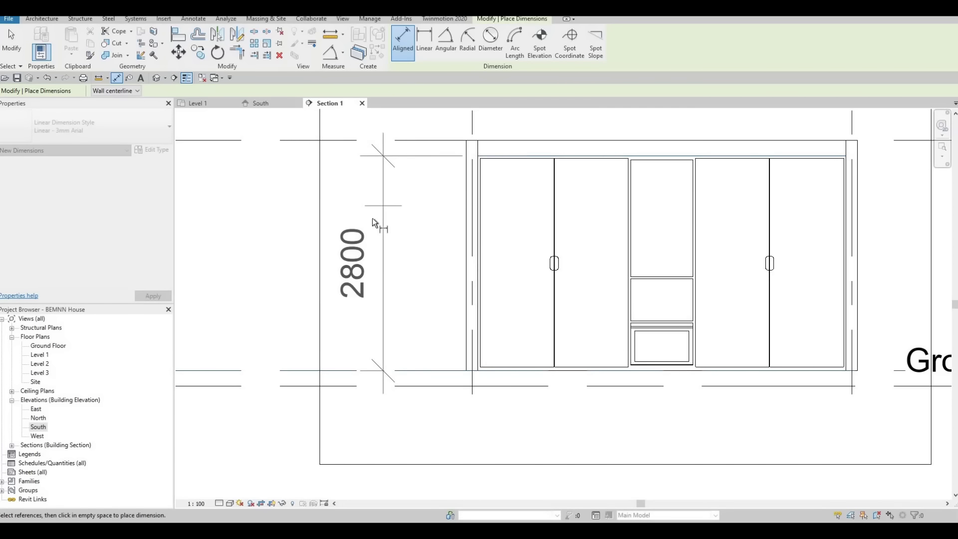
{"action": "key", "text": "Escape"}
{"action": "key", "text": "Escape"}
Step: Examine the entertainment center and the flat-screen TV in the section to judge how the TV fits the center compartment
{"action": "middle_click_drag", "start_coordinate": [527, 176], "coordinate": [379, 167]}
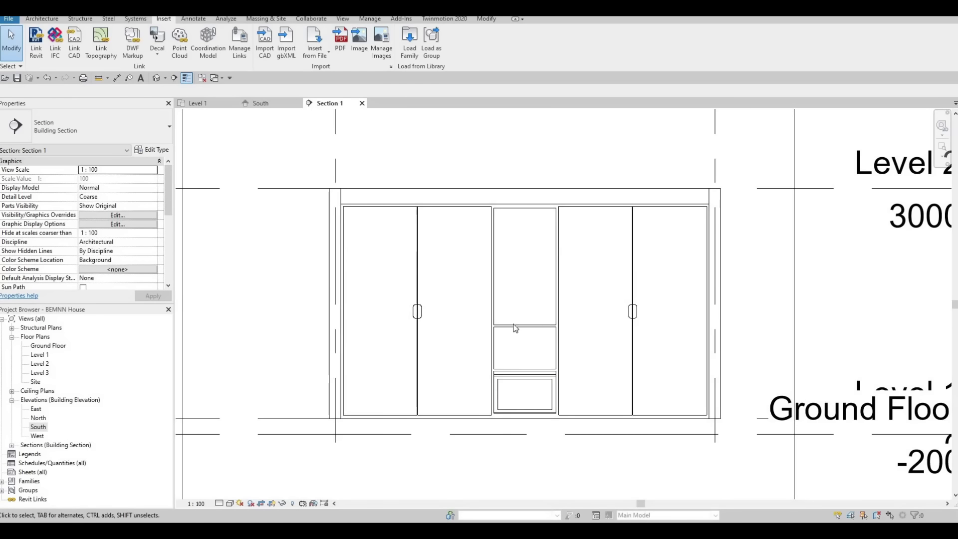
{"action": "scroll", "coordinate": [495, 280], "scroll_direction": "up", "scroll_amount": 4}
{"action": "left_click", "coordinate": [488, 271]}
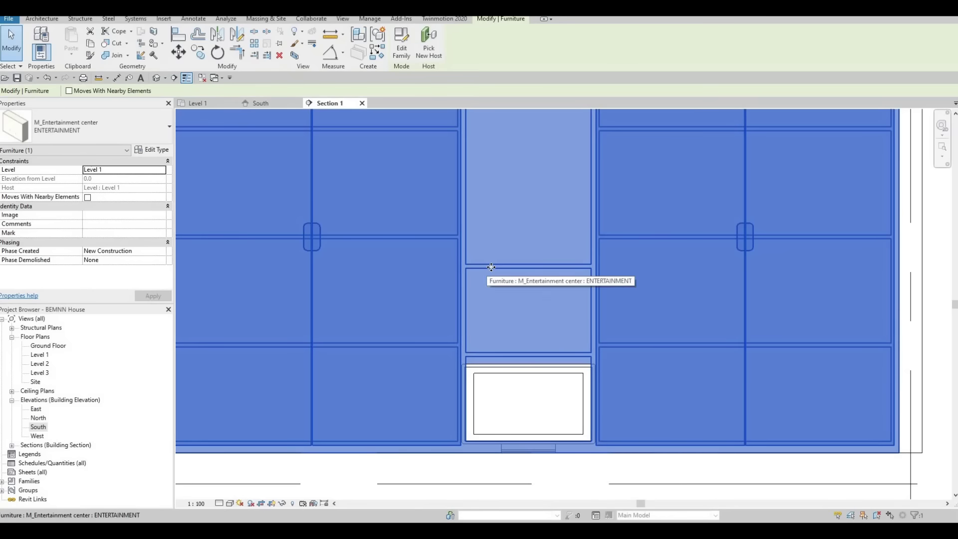
{"action": "scroll", "coordinate": [512, 315], "scroll_direction": "down", "scroll_amount": 3}
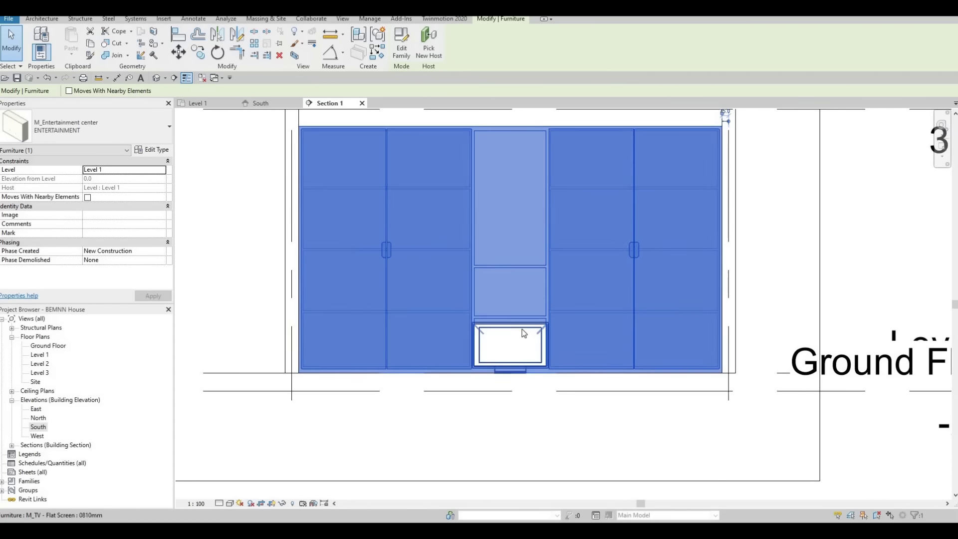
{"action": "key", "text": "Escape"}
{"action": "left_click", "coordinate": [506, 343]}
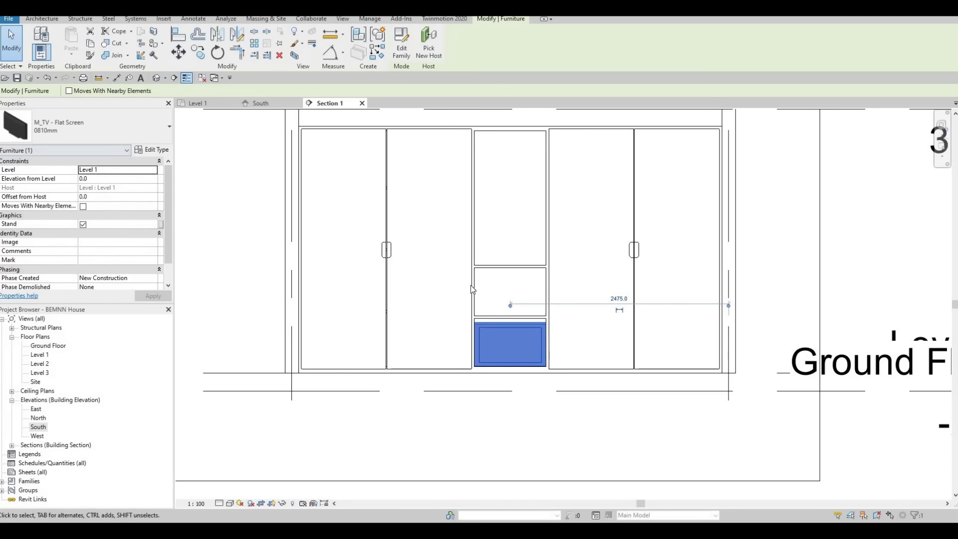
{"action": "key", "text": "Escape"}
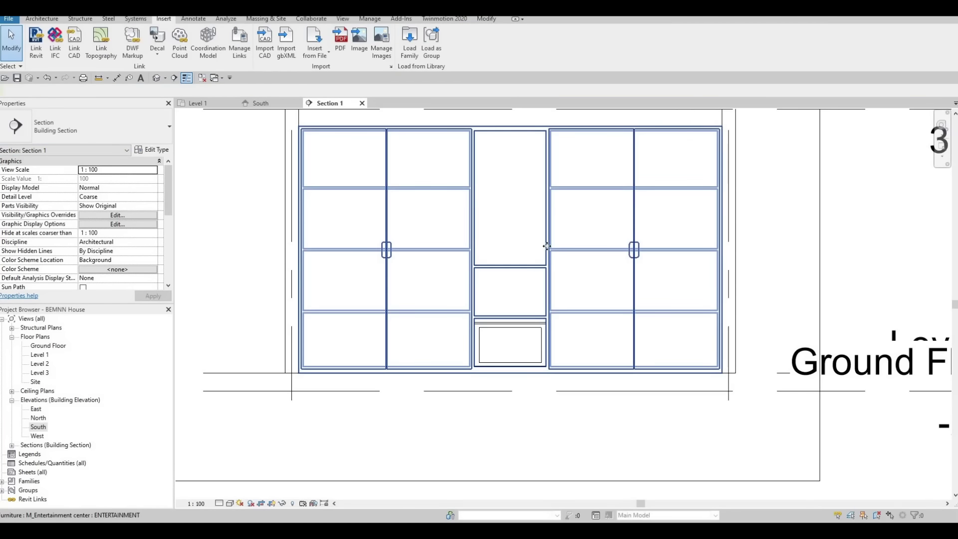
Step: Set the ENTERTAINMENT type's center width to 2000
{"action": "left_click", "coordinate": [476, 244]}
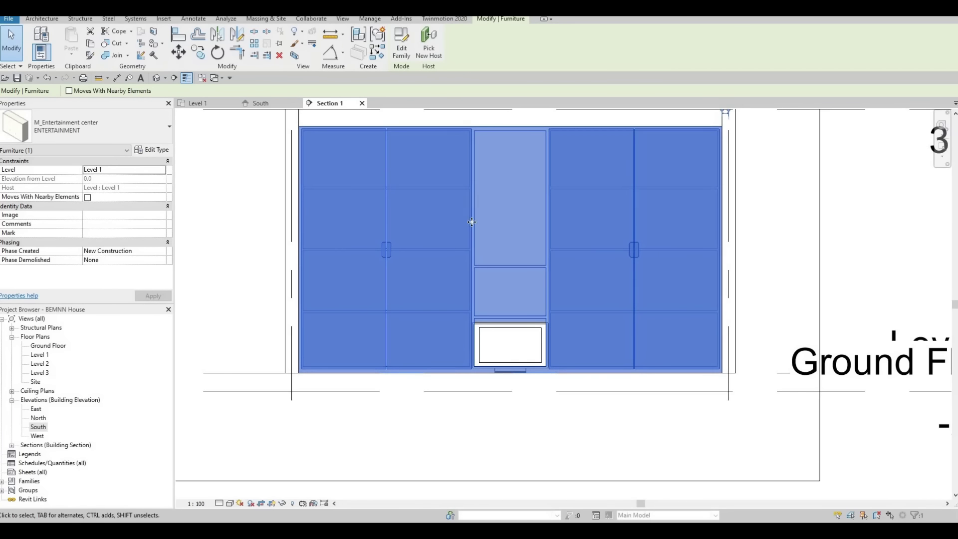
{"action": "left_click", "coordinate": [159, 152]}
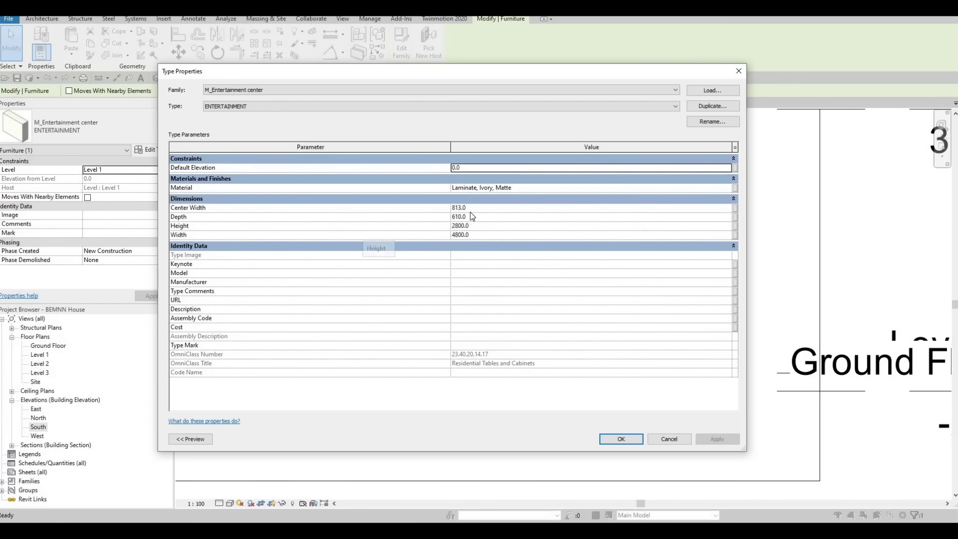
{"action": "key", "text": "Tab"}
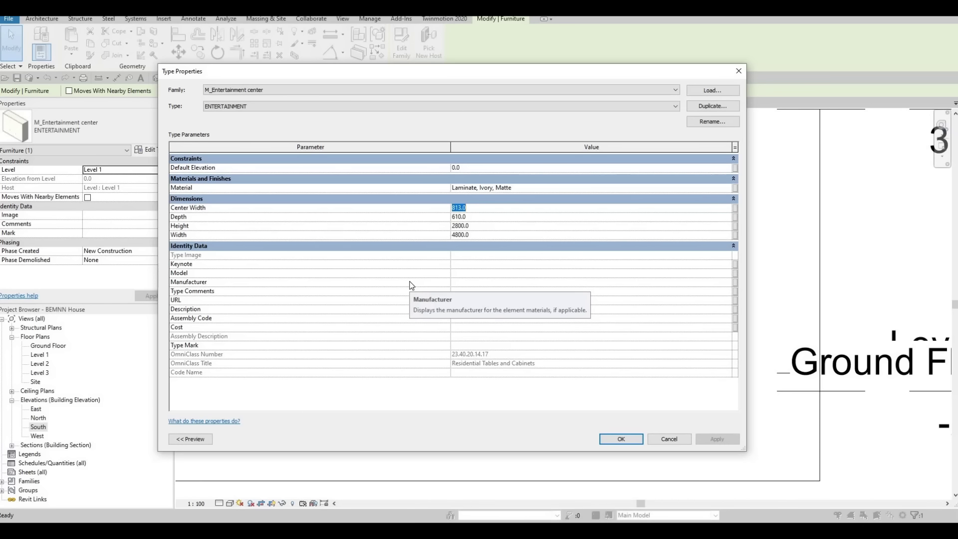
{"action": "type", "text": "2"}
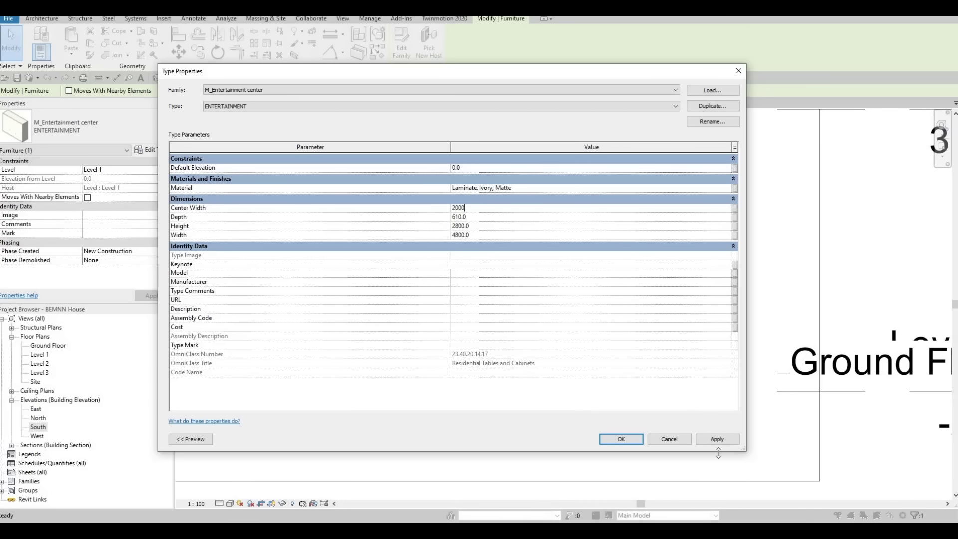
Step: Set the entertainment center type's Center Width to 2000 and apply the change
{"action": "type", "text": "000"}
{"action": "left_click", "coordinate": [724, 440]}
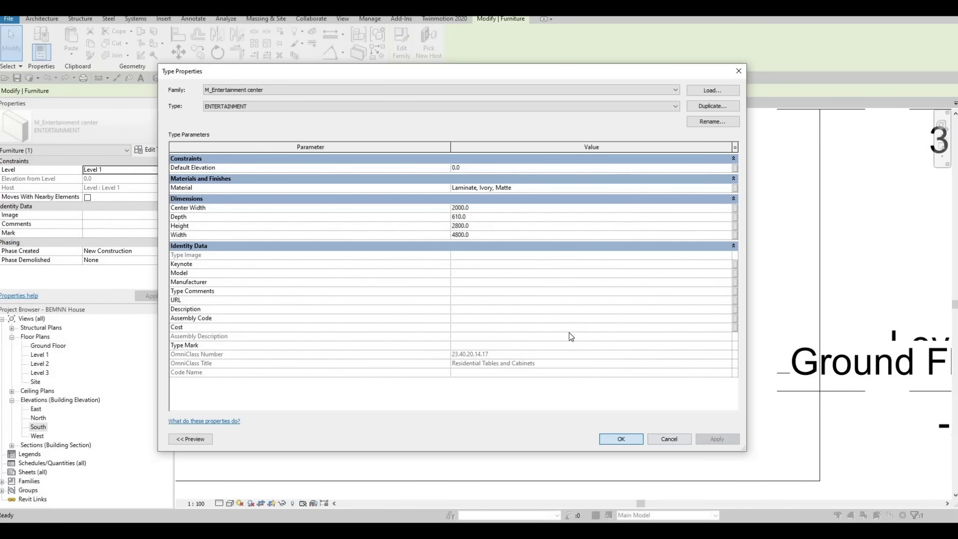
{"action": "key", "text": "Return"}
{"action": "scroll", "coordinate": [477, 312], "scroll_direction": "down", "scroll_amount": 2}
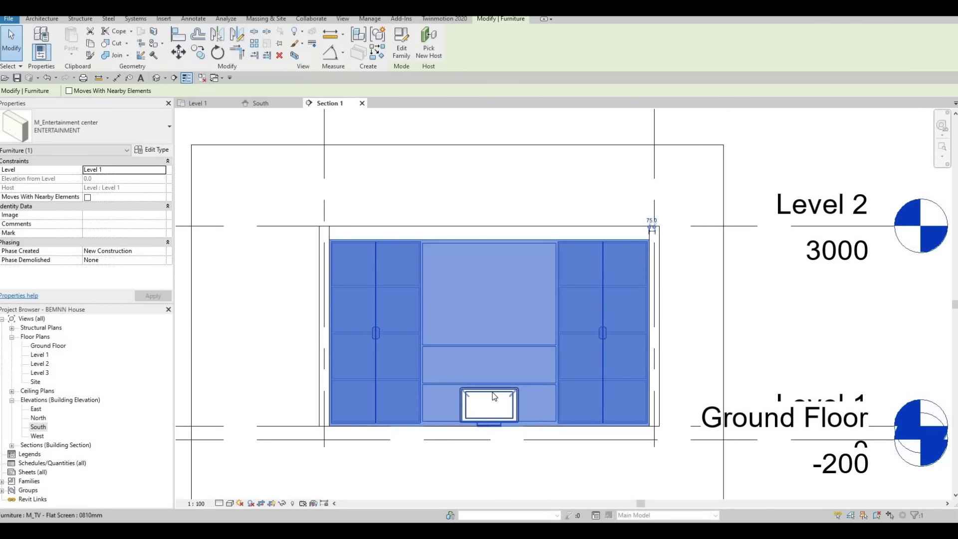
{"action": "key", "text": "Escape"}
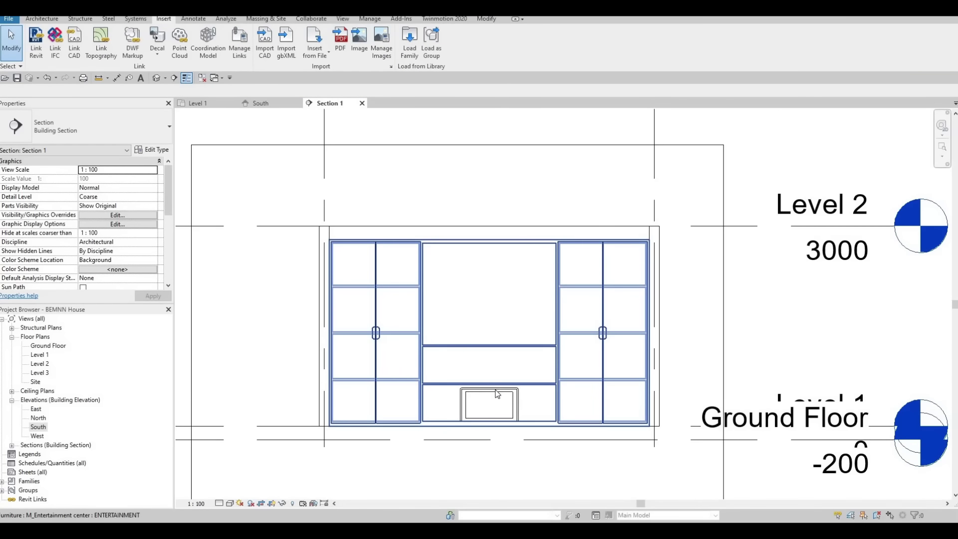
Step: Raise the flat-screen TV into the entertainment center's upper middle opening, about 1340 mm above Level 1
{"action": "left_click", "coordinate": [496, 389]}
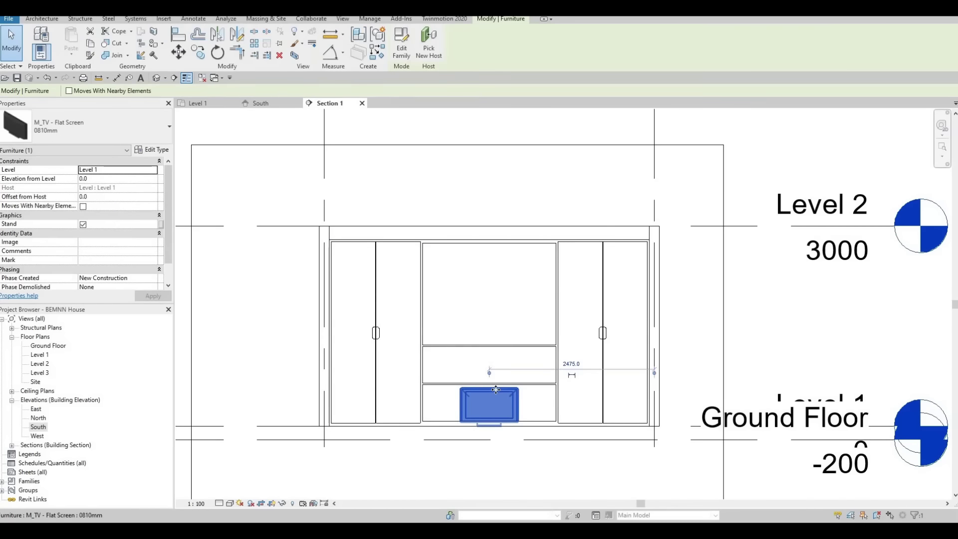
{"action": "key", "text": "Up"}
{"action": "key", "text": "Up"}
{"action": "key", "text": "Up"}
{"action": "key", "text": "Up"}
{"action": "key", "text": "Up"}
{"action": "key", "text": "Up"}
{"action": "key", "text": "Up"}
{"action": "key", "text": "Up"}
{"action": "key", "text": "Up"}
{"action": "key", "text": "Up"}
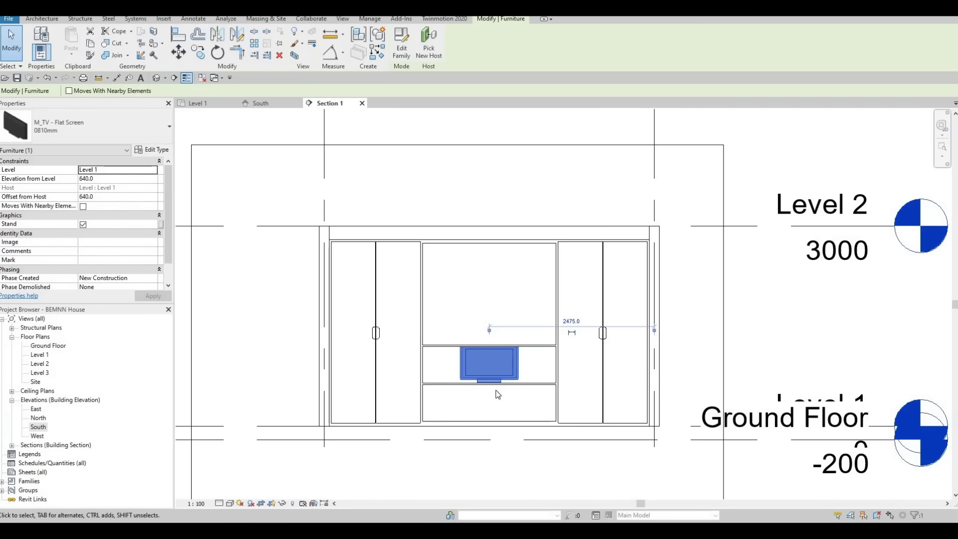
{"action": "key", "text": "Up"}
{"action": "key", "text": "Up"}
{"action": "key", "text": "Up"}
{"action": "key", "text": "Up"}
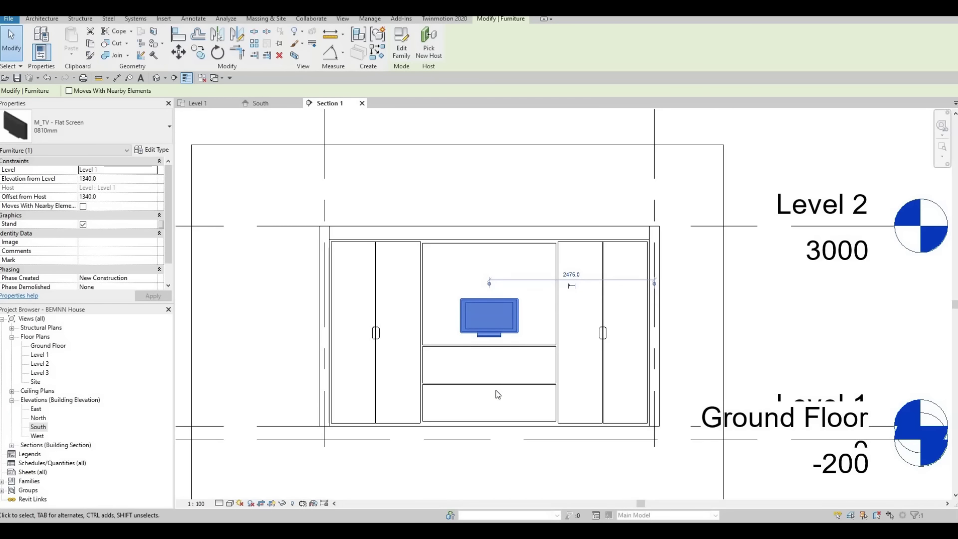
{"action": "key", "text": "Escape"}
Step: Align the base of the TV stand with the bottom edge of the upper middle opening
{"action": "scroll", "coordinate": [538, 327], "scroll_direction": "up", "scroll_amount": 5}
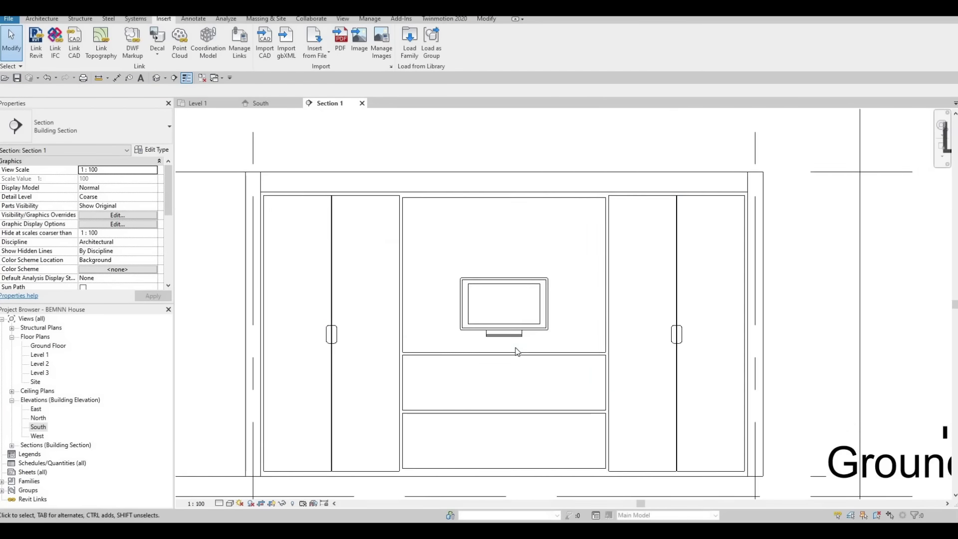
{"action": "key", "text": "a"}
{"action": "key", "text": "l"}
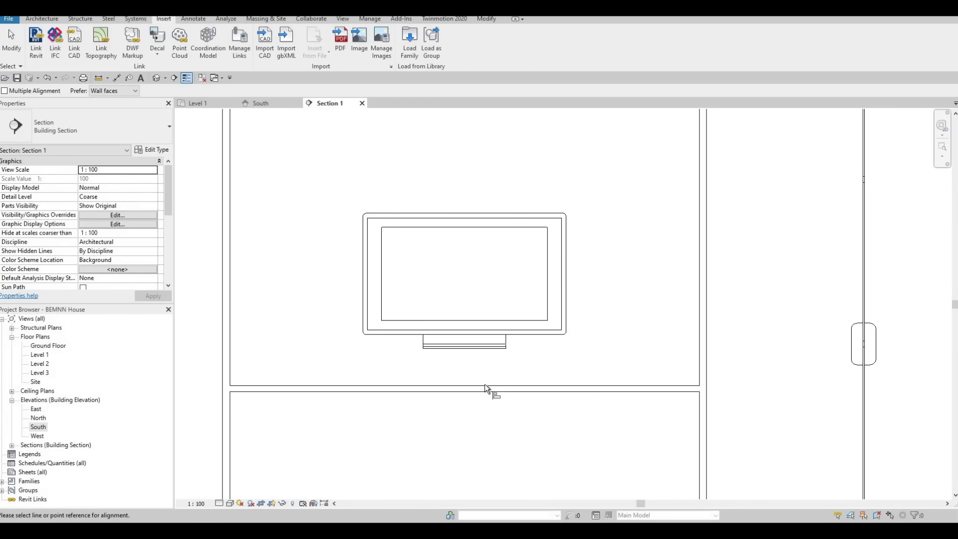
{"action": "left_click", "coordinate": [484, 385]}
{"action": "left_click", "coordinate": [475, 348]}
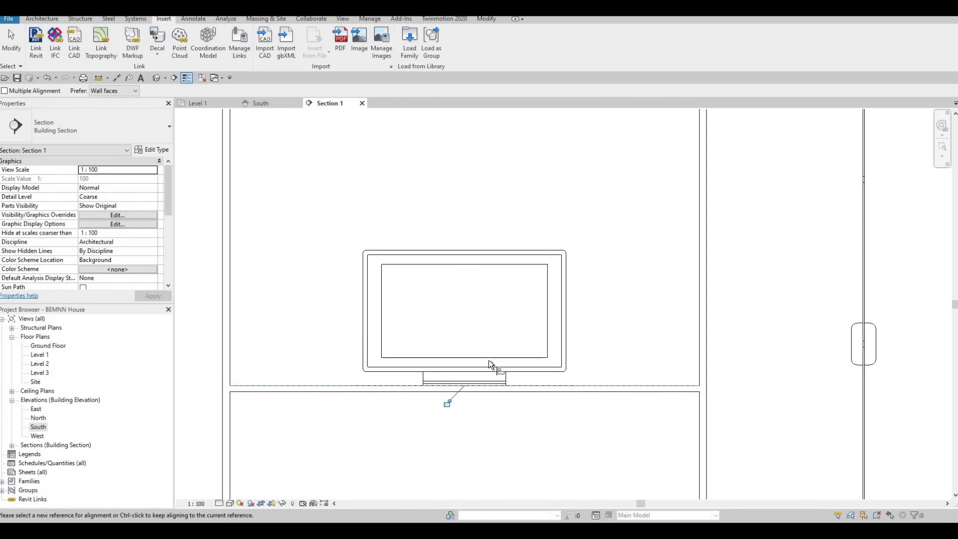
{"action": "scroll", "coordinate": [528, 369], "scroll_direction": "down", "scroll_amount": 1}
{"action": "key", "text": "Escape"}
Step: Change the TV to the 1270mm type of the M_TV - Flat Screen family
{"action": "left_click", "coordinate": [493, 286]}
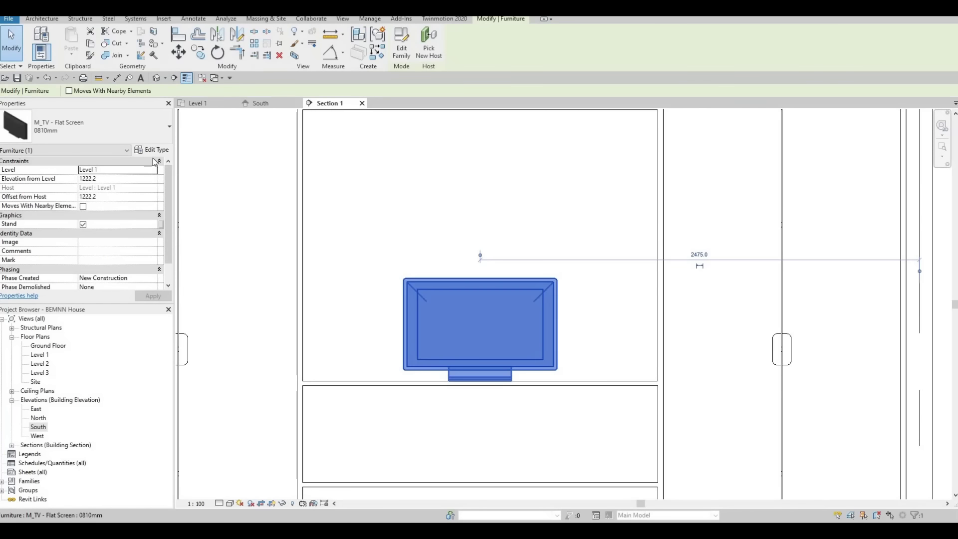
{"action": "left_click", "coordinate": [155, 132]}
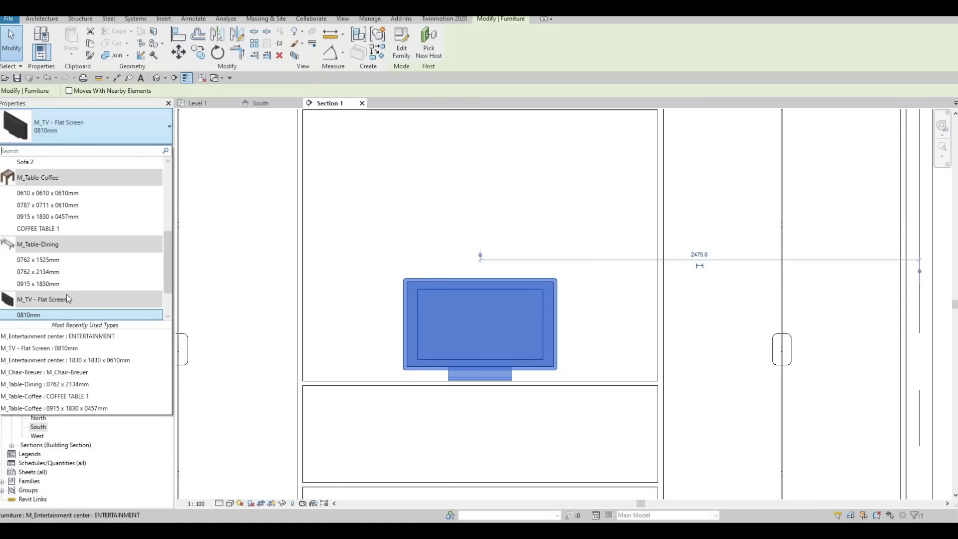
{"action": "scroll", "coordinate": [59, 316], "scroll_direction": "down", "scroll_amount": 1}
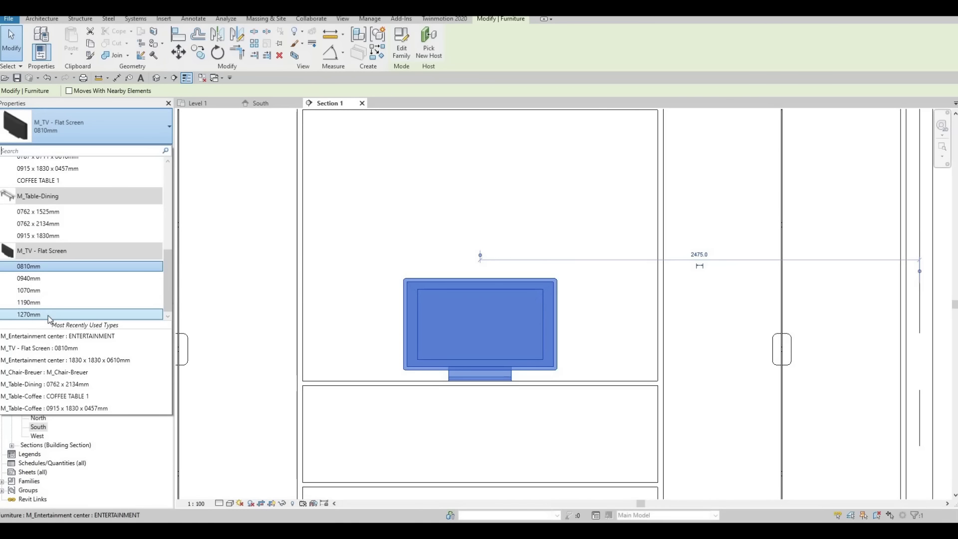
{"action": "left_click", "coordinate": [48, 316]}
{"action": "scroll", "coordinate": [480, 370], "scroll_direction": "down", "scroll_amount": 2}
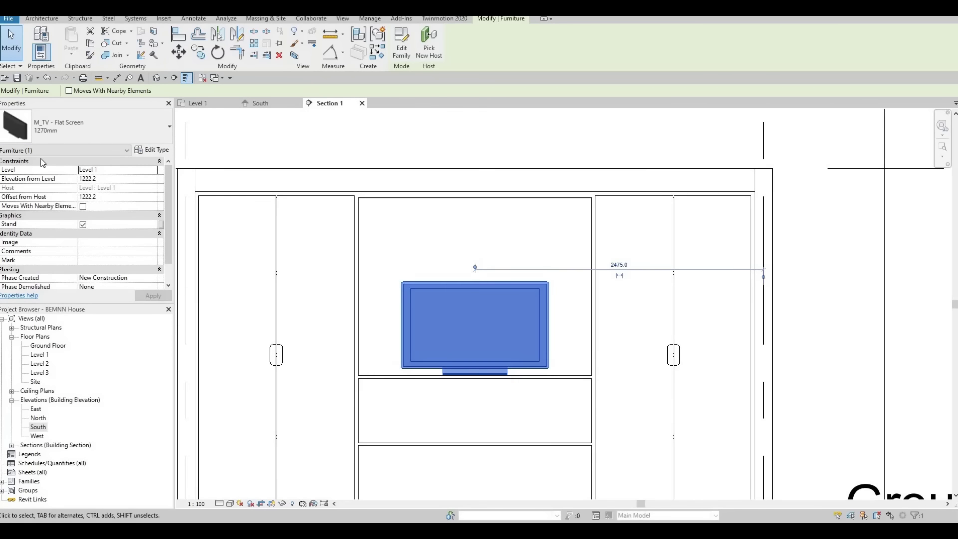
Step: Duplicate the TV's 1270mm type under the name BIG TV
{"action": "left_click", "coordinate": [86, 127]}
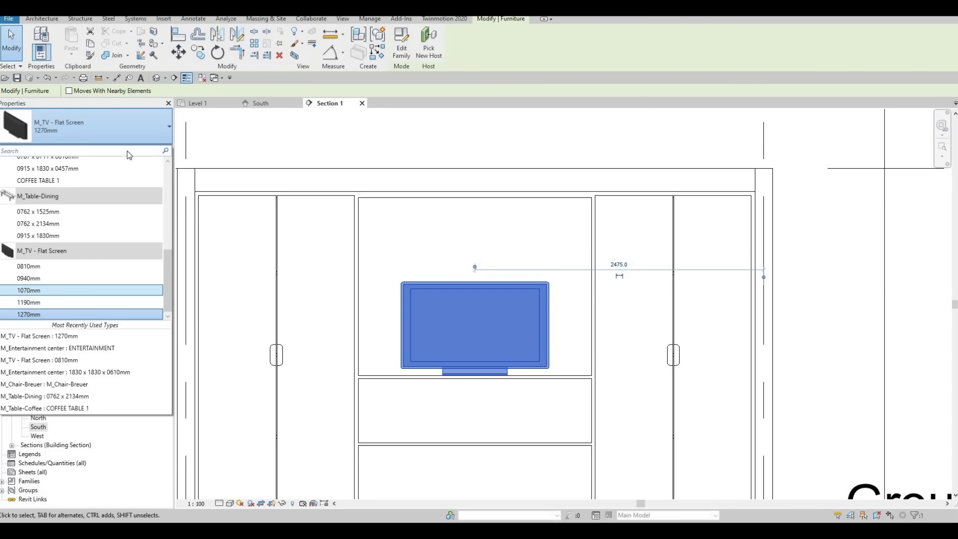
{"action": "key", "text": "Escape"}
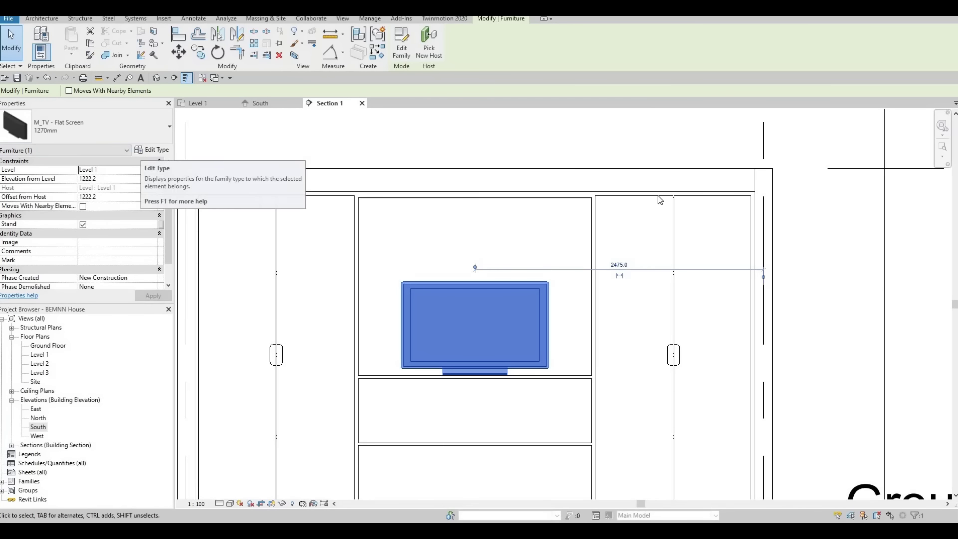
{"action": "left_click", "coordinate": [143, 152]}
{"action": "left_click", "coordinate": [712, 106]}
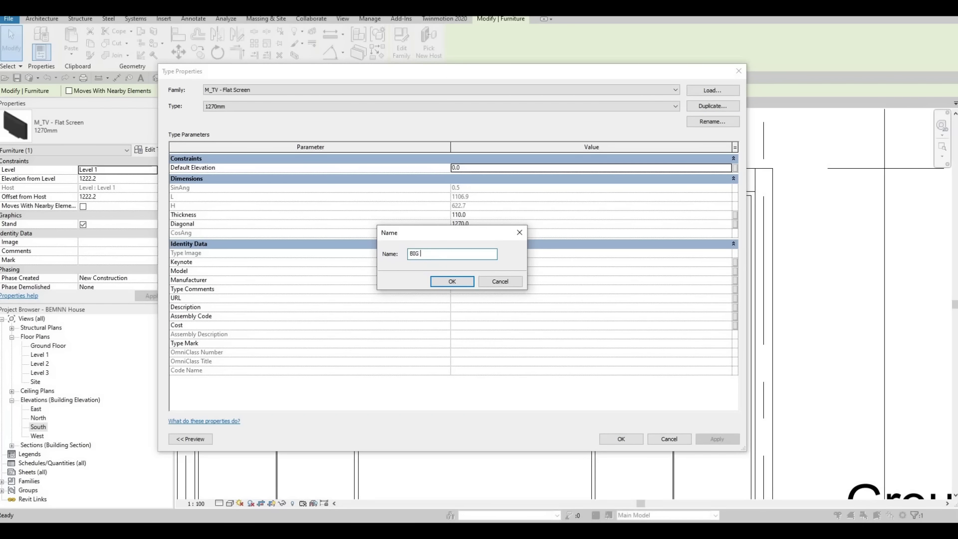
{"action": "type", "text": "BIG TV"}
{"action": "key", "text": "Return"}
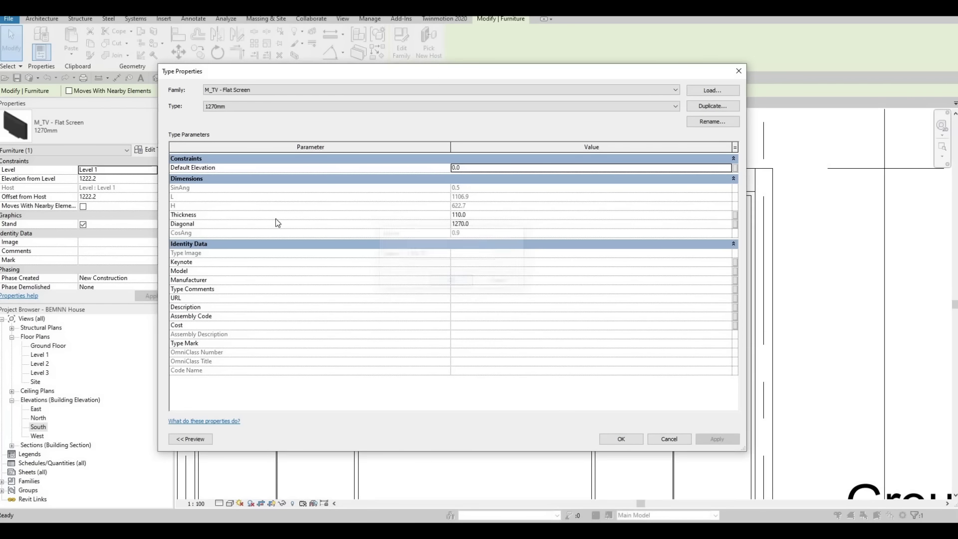
Step: Set the BIG TV type's Diagonal to 2000 and accept the type properties
{"action": "left_click", "coordinate": [480, 224]}
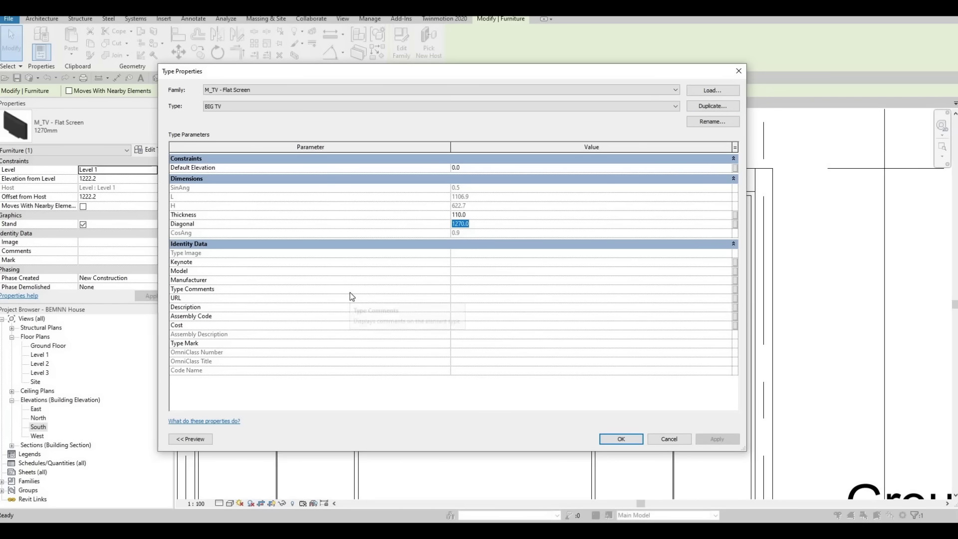
{"action": "type", "text": "2000"}
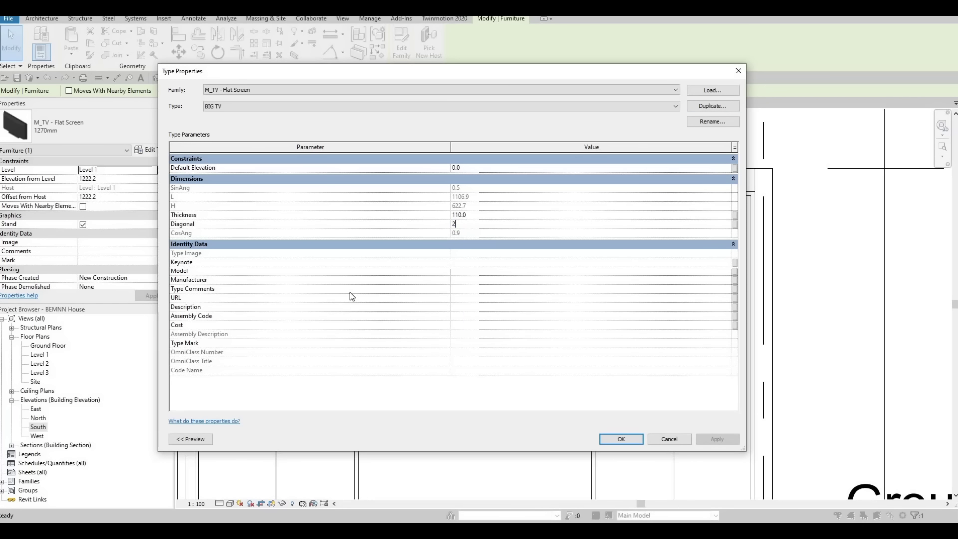
{"action": "left_click", "coordinate": [622, 440]}
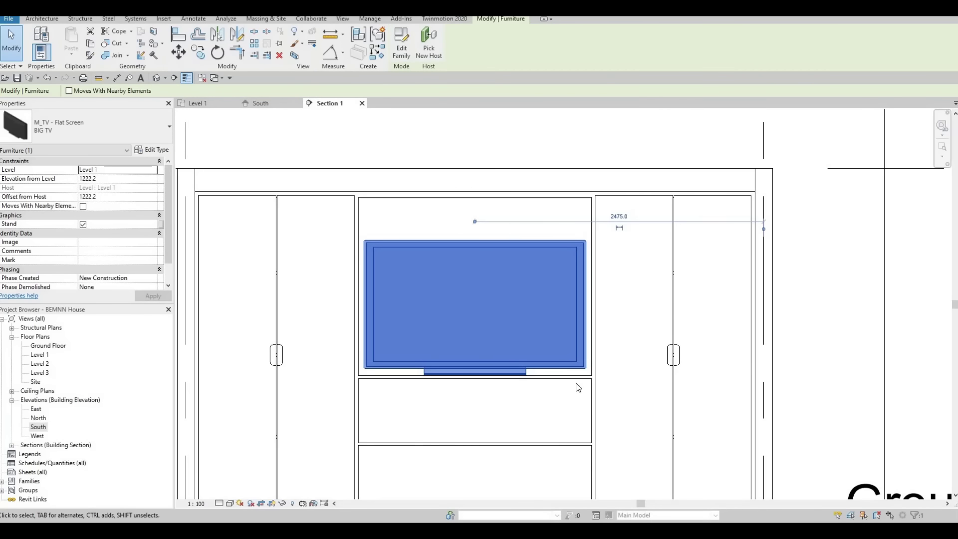
{"action": "left_click", "coordinate": [576, 382]}
{"action": "scroll", "coordinate": [560, 351], "scroll_direction": "down", "scroll_amount": 3}
{"action": "scroll", "coordinate": [557, 311], "scroll_direction": "up", "scroll_amount": 4}
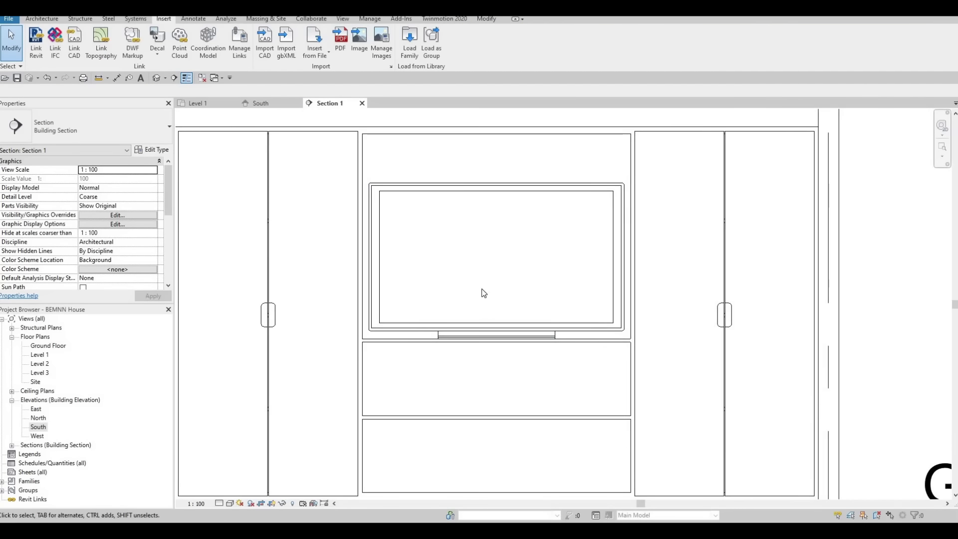
Step: Switch to the Level 1 floor plan and bring the seating area between grids D and E into view
{"action": "scroll", "coordinate": [520, 330], "scroll_direction": "down", "scroll_amount": 2}
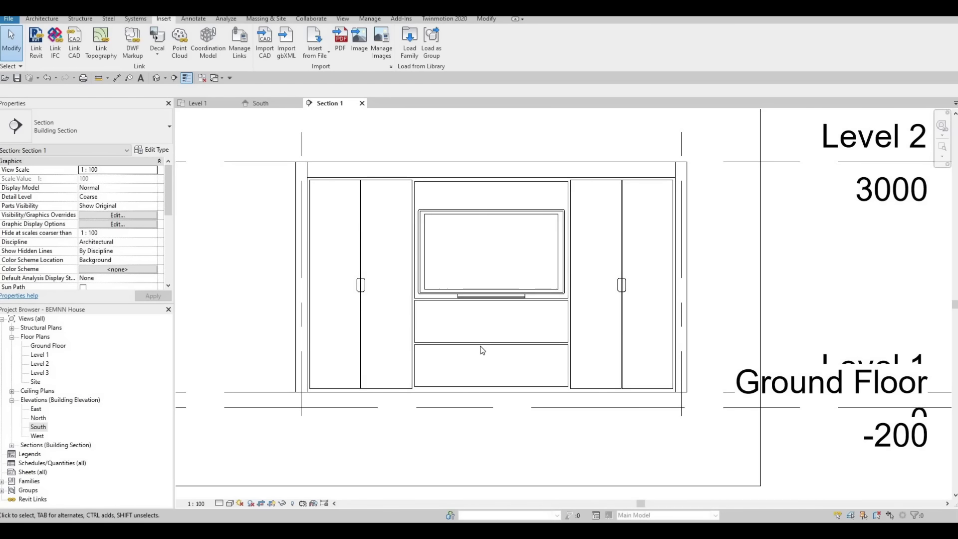
{"action": "scroll", "coordinate": [480, 358], "scroll_direction": "down", "scroll_amount": 1}
{"action": "scroll", "coordinate": [480, 358], "scroll_direction": "up", "scroll_amount": 1}
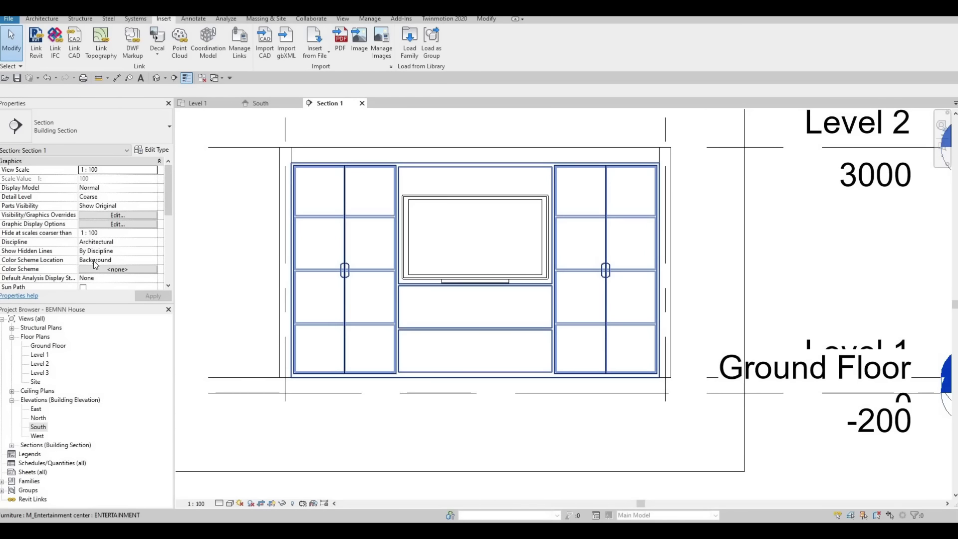
{"action": "left_click", "coordinate": [205, 103]}
{"action": "scroll", "coordinate": [530, 271], "scroll_direction": "down", "scroll_amount": 2}
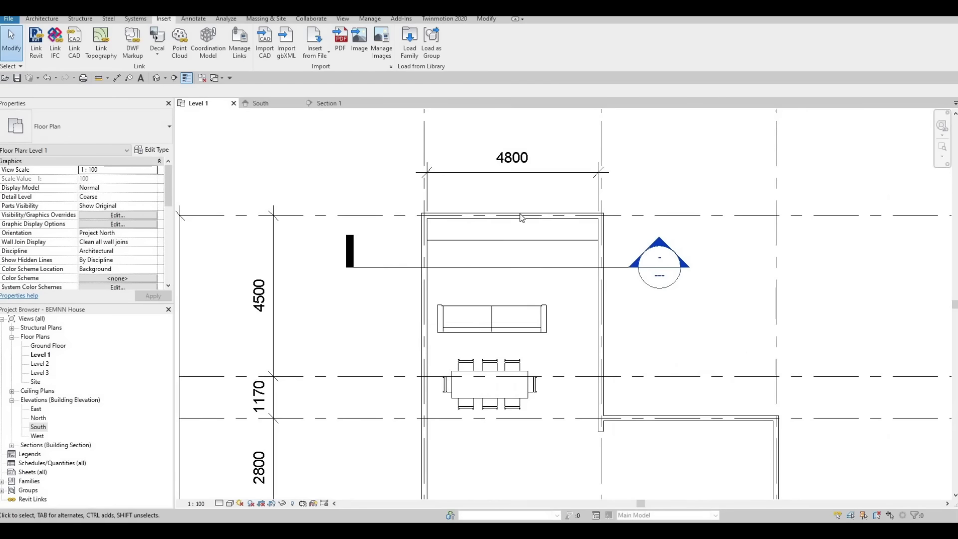
{"action": "middle_click_drag", "start_coordinate": [569, 265], "coordinate": [518, 197]}
{"action": "scroll", "coordinate": [474, 374], "scroll_direction": "down", "scroll_amount": 1}
{"action": "middle_click_drag", "start_coordinate": [475, 374], "coordinate": [478, 334]}
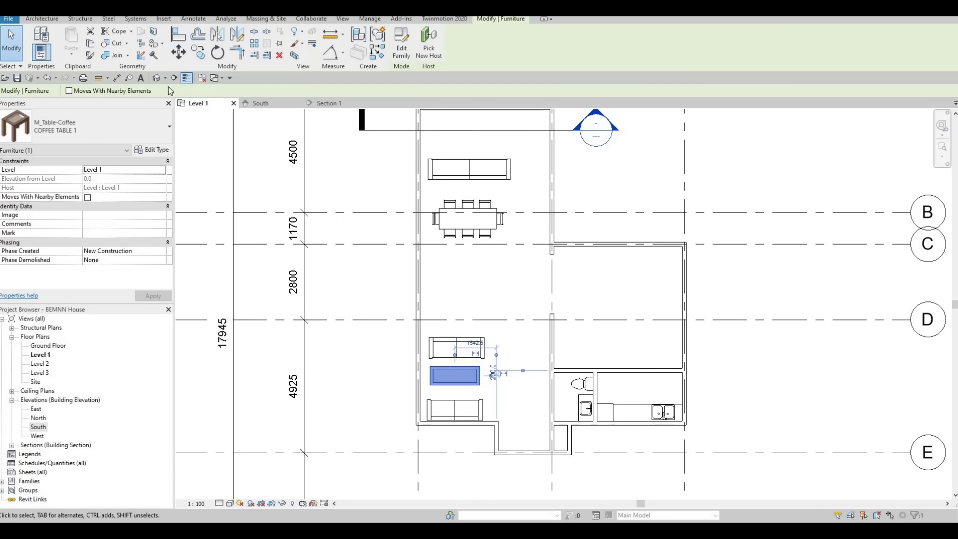
Step: Copy the coffee table from between the two small sofas to the space between the entertainment center and the long sofa
{"action": "left_click", "coordinate": [198, 52]}
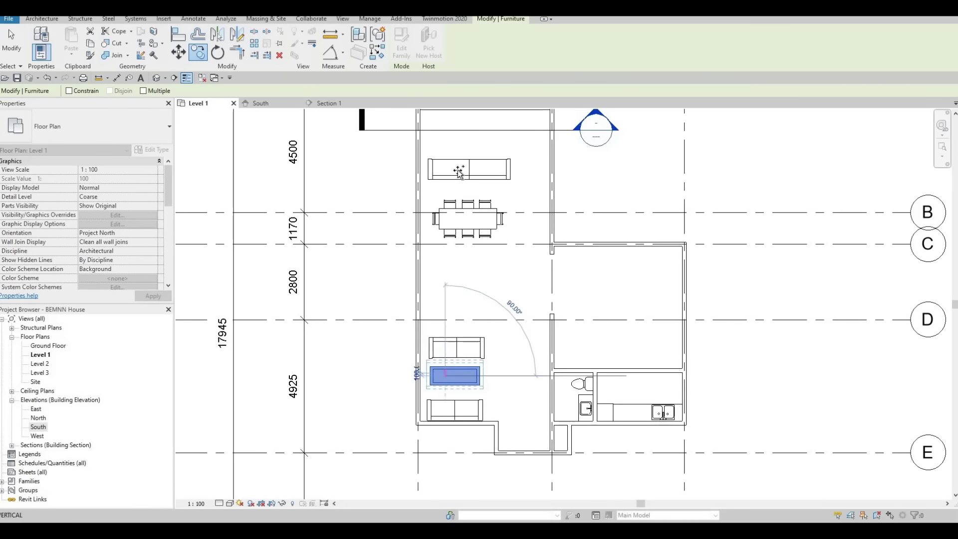
{"action": "middle_click_drag", "start_coordinate": [465, 153], "coordinate": [446, 293]}
{"action": "scroll", "coordinate": [446, 294], "scroll_direction": "up", "scroll_amount": 2}
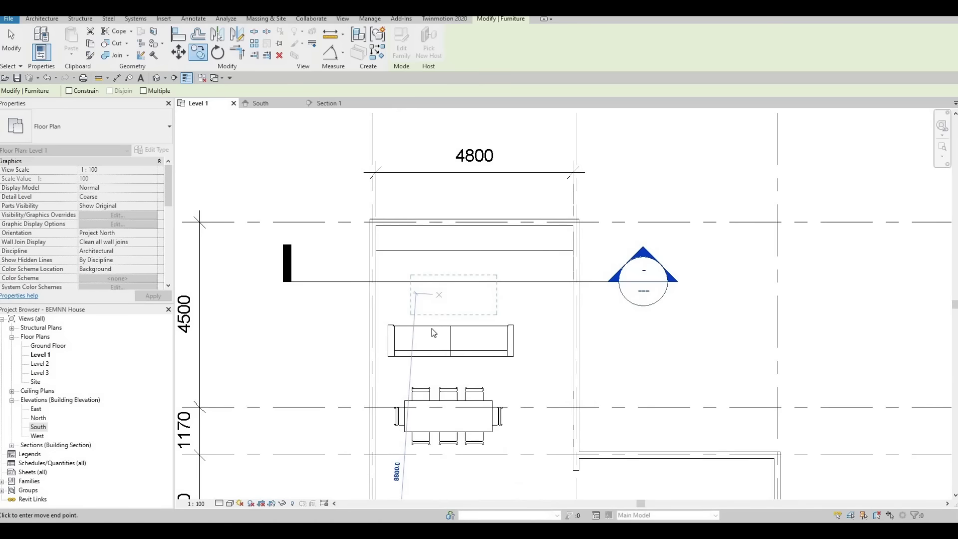
{"action": "left_click", "coordinate": [452, 282]}
{"action": "scroll", "coordinate": [498, 282], "scroll_direction": "down", "scroll_amount": 3}
{"action": "left_click", "coordinate": [497, 281]}
{"action": "scroll", "coordinate": [498, 281], "scroll_direction": "down", "scroll_amount": 3}
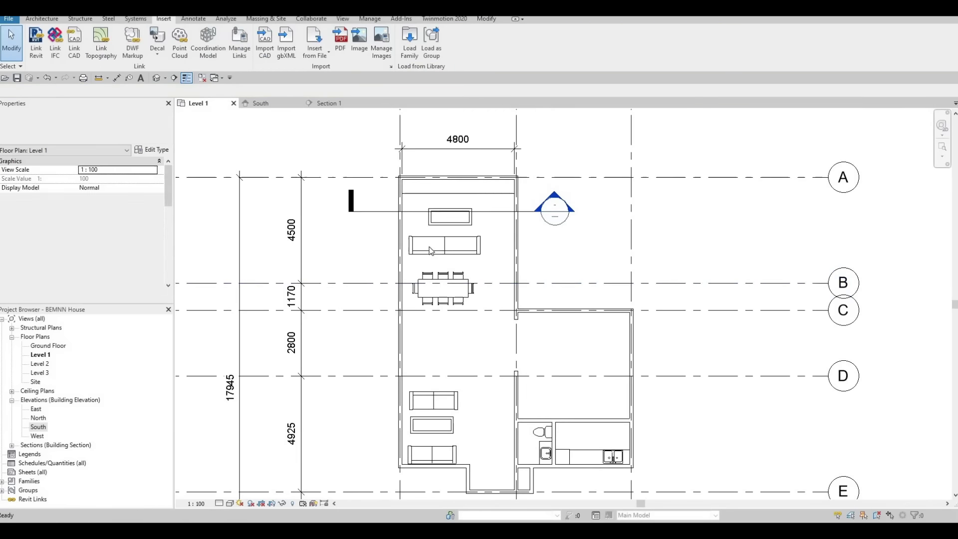
Step: Move the long sofa right to about 758 mm from the left wall and slightly down toward the dining table
{"action": "middle_click_drag", "start_coordinate": [431, 232], "coordinate": [436, 297]}
{"action": "scroll", "coordinate": [436, 297], "scroll_direction": "up", "scroll_amount": 6}
{"action": "scroll", "coordinate": [448, 301], "scroll_direction": "down", "scroll_amount": 2}
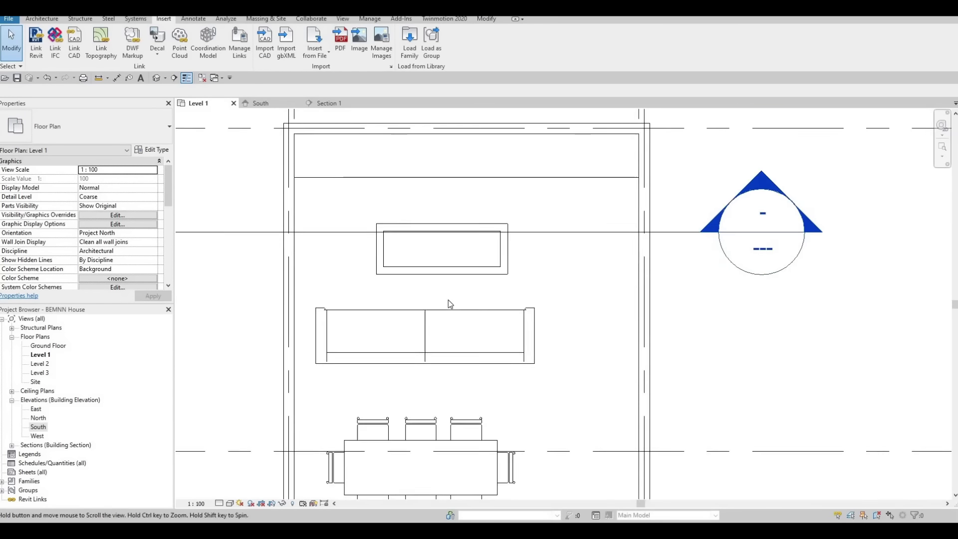
{"action": "left_click", "coordinate": [449, 300]}
{"action": "key", "text": "Right"}
{"action": "key", "text": "Right"}
{"action": "key", "text": "Right"}
{"action": "key", "text": "Right"}
{"action": "key", "text": "Right"}
{"action": "key", "text": "Right"}
{"action": "key", "text": "Right"}
{"action": "key", "text": "Right"}
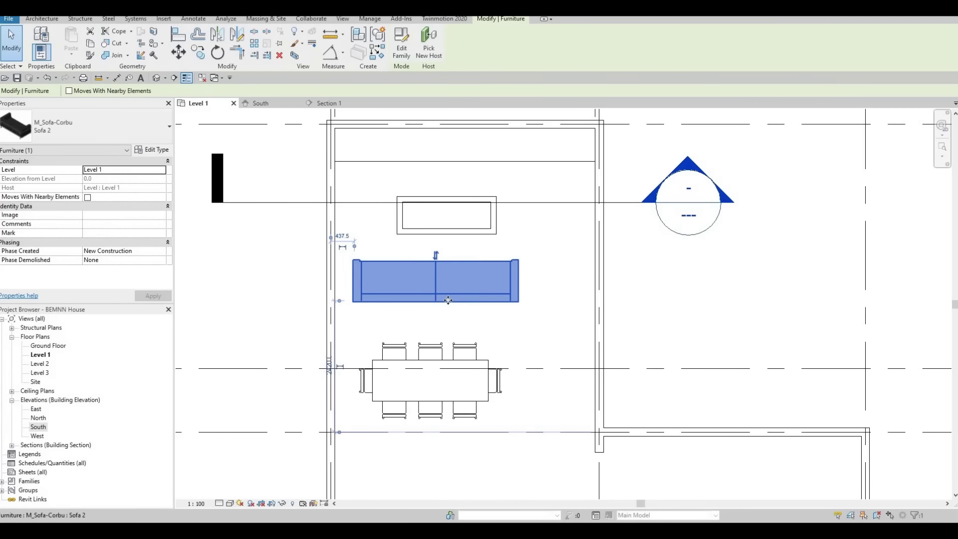
{"action": "key", "text": "Down"}
{"action": "key", "text": "Down"}
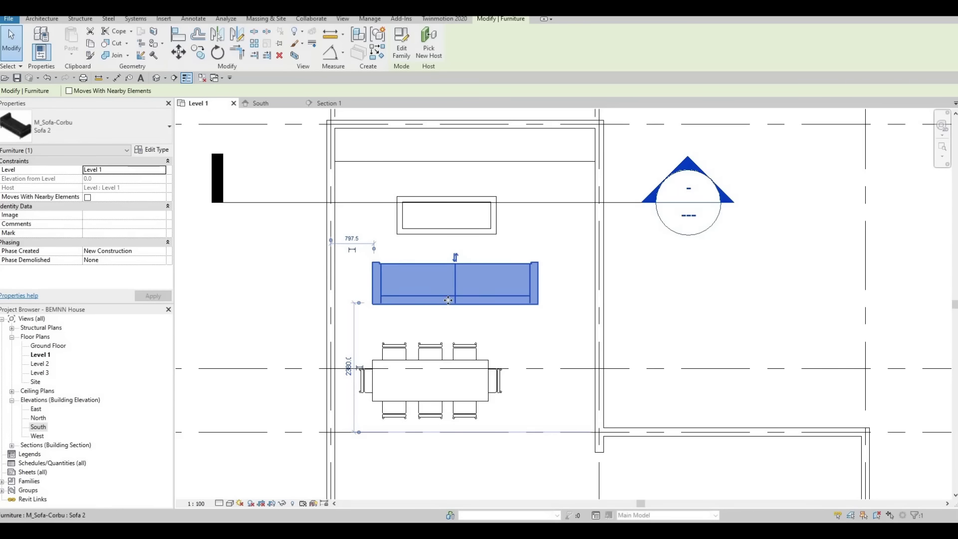
{"action": "key", "text": "Right"}
{"action": "key", "text": "Right"}
{"action": "left_click_drag", "start_coordinate": [449, 300], "coordinate": [440, 302]}
{"action": "left_click", "coordinate": [451, 239]}
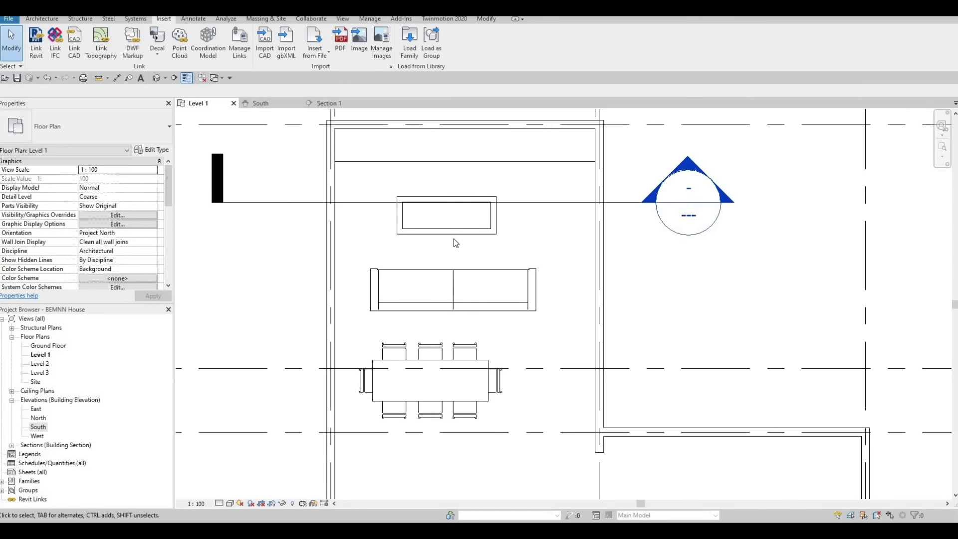
Step: Nudge the copied coffee table right and slightly down to line it up roughly with the long sofa
{"action": "left_click", "coordinate": [454, 237]}
{"action": "key", "text": "Right"}
{"action": "key", "text": "Right"}
{"action": "key", "text": "Right"}
{"action": "key", "text": "Down"}
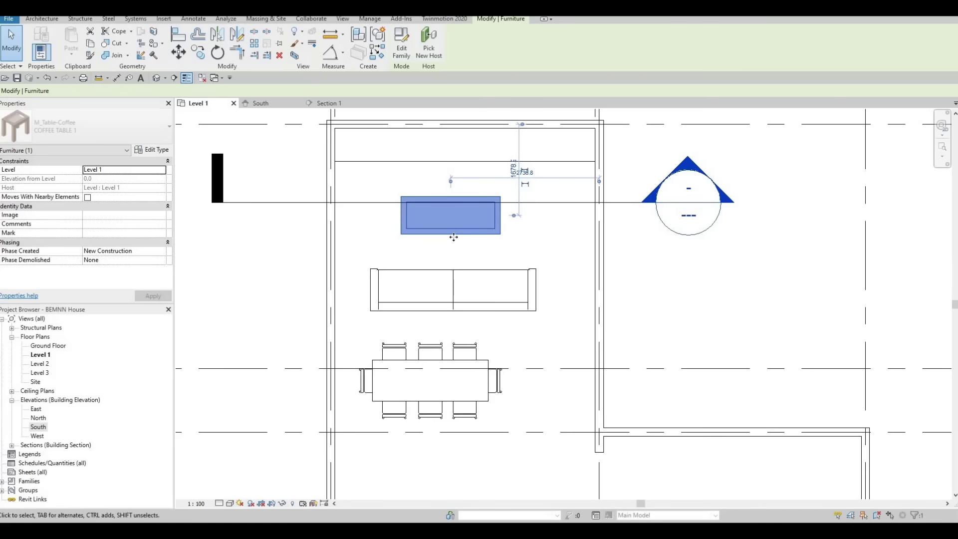
{"action": "key", "text": "Right"}
{"action": "key", "text": "Up"}
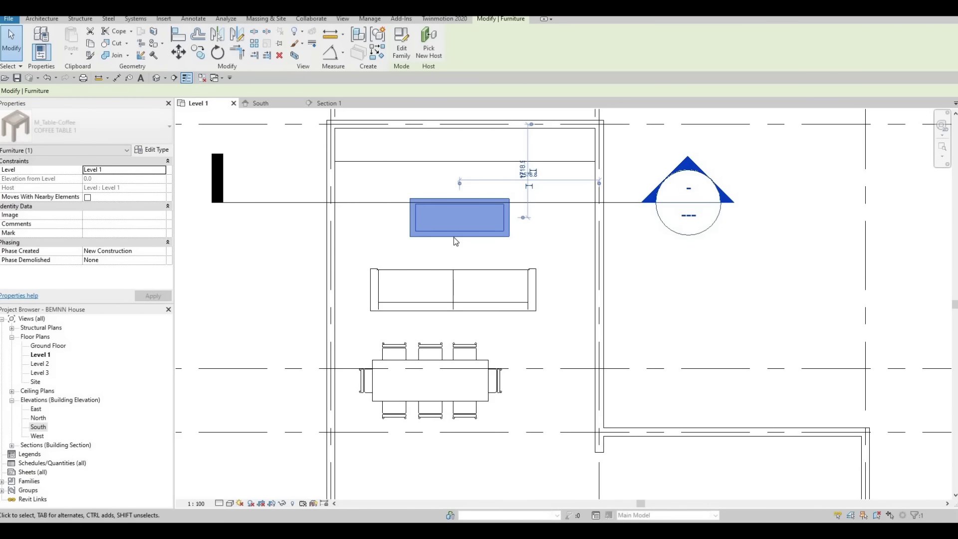
{"action": "left_click", "coordinate": [460, 241]}
Step: Nudge the long sofa horizontally toward the left wall, keeping its distance from the dining table
{"action": "left_click", "coordinate": [445, 270]}
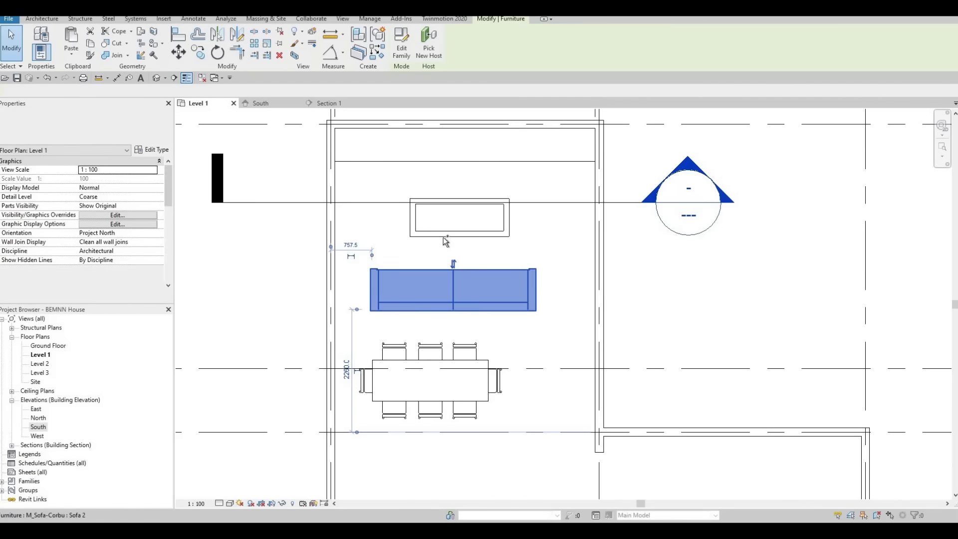
{"action": "left_click", "coordinate": [443, 236], "text": "ctrl"}
{"action": "key", "text": "Escape"}
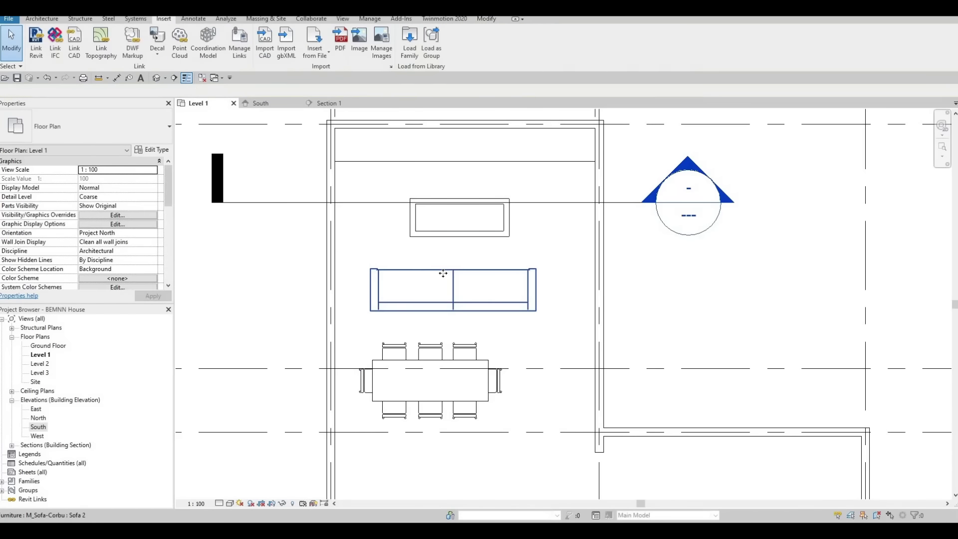
{"action": "left_click", "coordinate": [444, 273]}
{"action": "key", "text": "Left"}
{"action": "key", "text": "Left"}
{"action": "key", "text": "Left"}
{"action": "key", "text": "Left"}
{"action": "key", "text": "Left"}
{"action": "key", "text": "Left"}
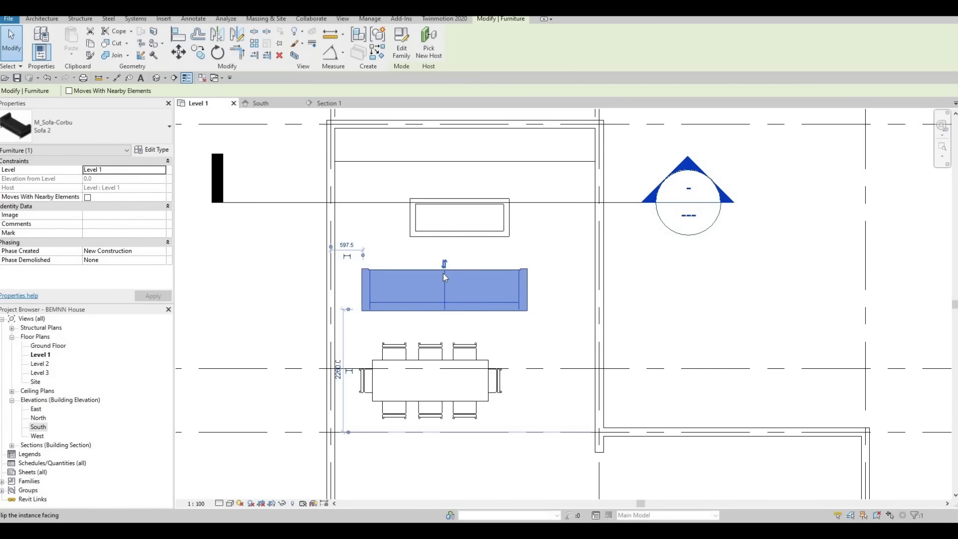
{"action": "key", "text": "Escape"}
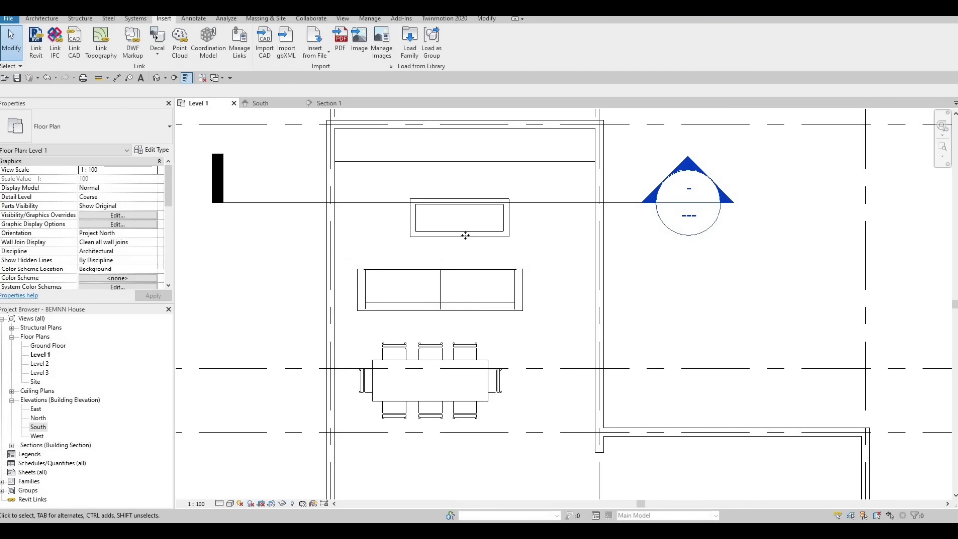
Step: Nudge the long sofa right until it is roughly centred on the coffee table above it
{"action": "left_click", "coordinate": [464, 236]}
{"action": "key", "text": "Escape"}
{"action": "left_click", "coordinate": [460, 271]}
{"action": "key", "text": "Right"}
{"action": "key", "text": "Right"}
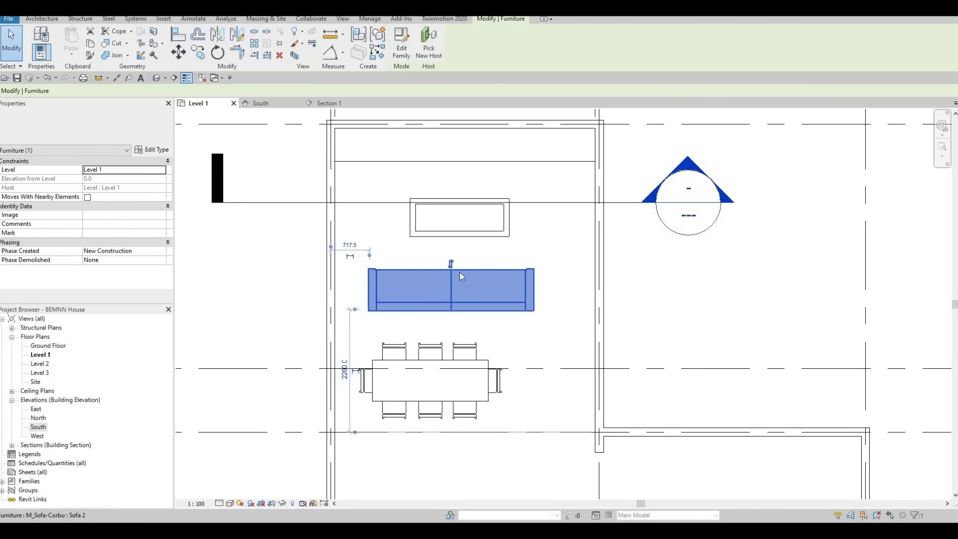
{"action": "key", "text": "Right"}
{"action": "key", "text": "Right"}
{"action": "key", "text": "Escape"}
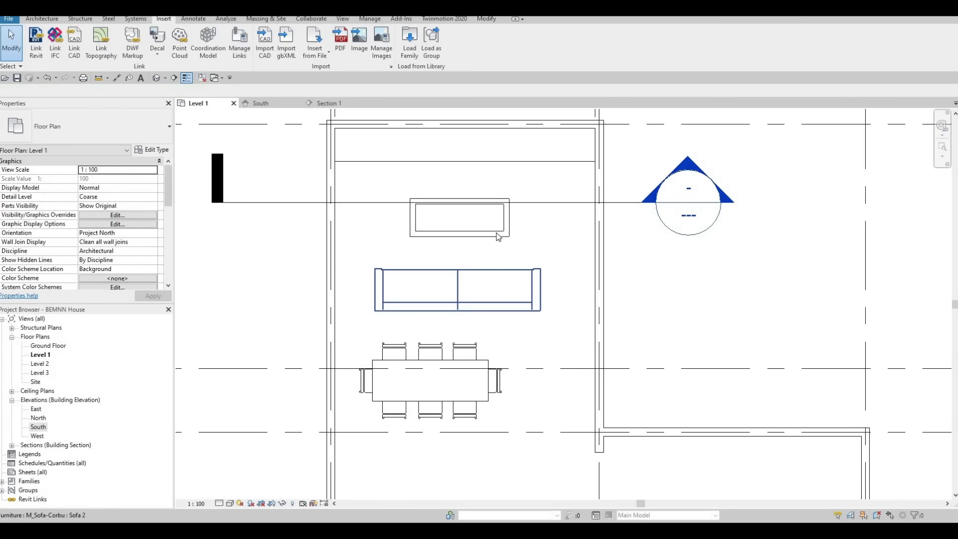
Step: Load the M_Chair-Desk family from the Seating folder of the Furniture library
{"action": "scroll", "coordinate": [499, 237], "scroll_direction": "down", "scroll_amount": 6}
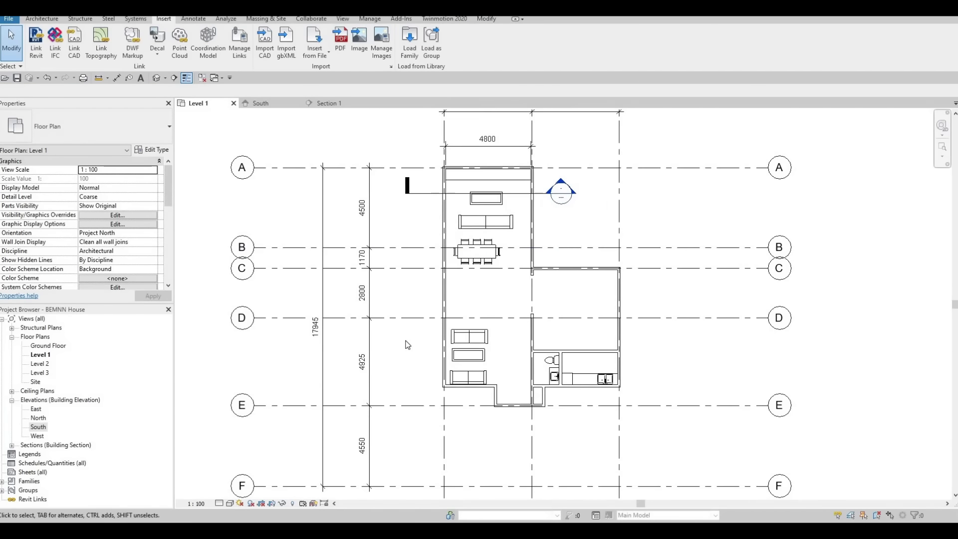
{"action": "scroll", "coordinate": [496, 342], "scroll_direction": "up", "scroll_amount": 5}
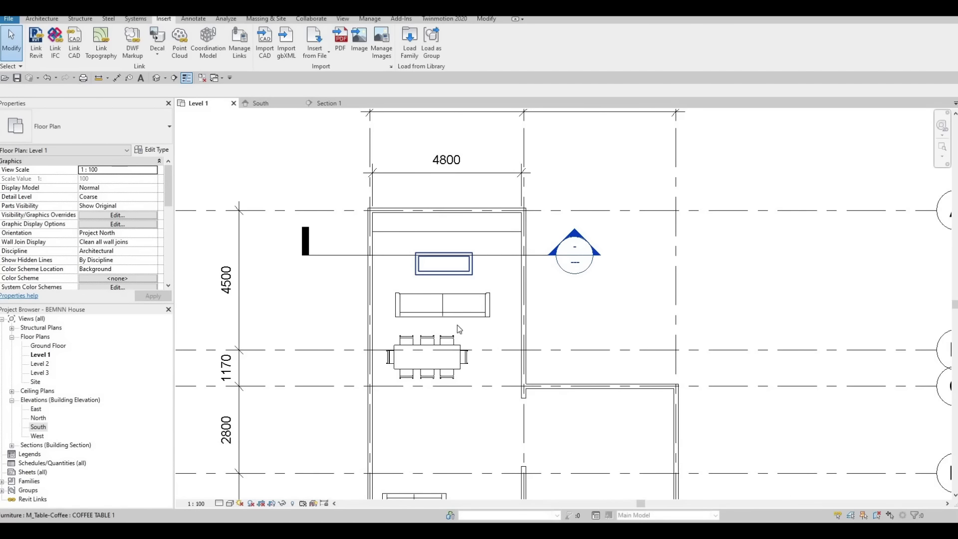
{"action": "scroll", "coordinate": [458, 327], "scroll_direction": "down", "scroll_amount": 5}
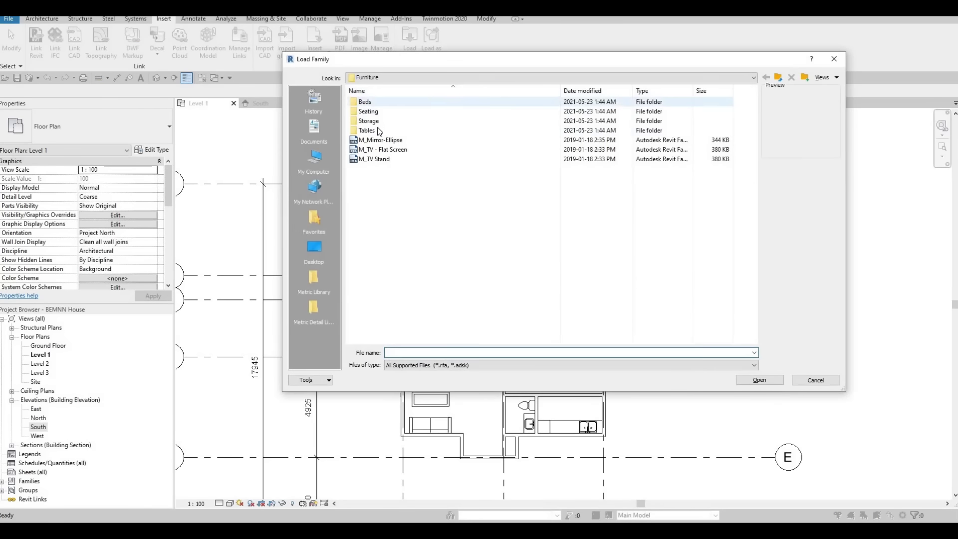
{"action": "double_click", "coordinate": [379, 112]}
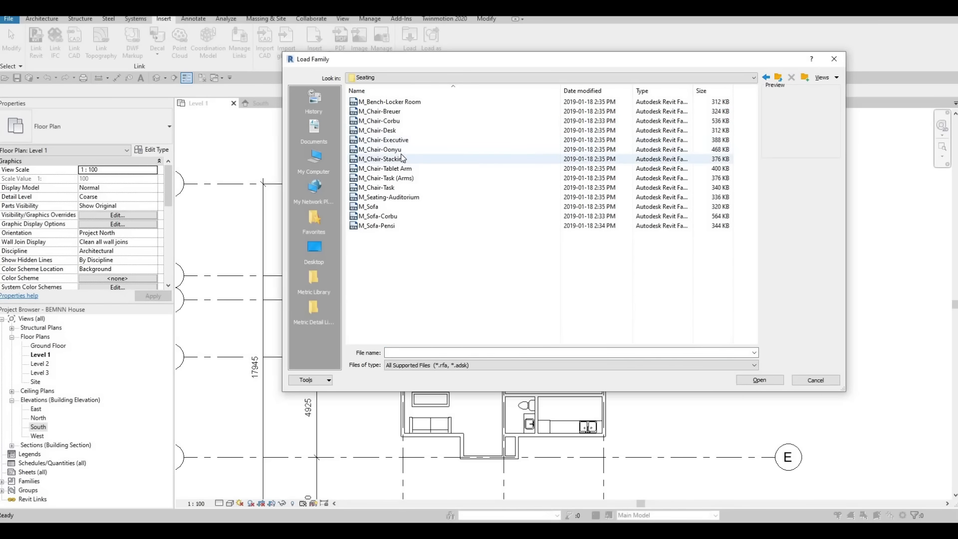
{"action": "left_click", "coordinate": [390, 103]}
{"action": "key", "text": "Down"}
{"action": "key", "text": "Down"}
{"action": "key", "text": "Down"}
{"action": "key", "text": "Down"}
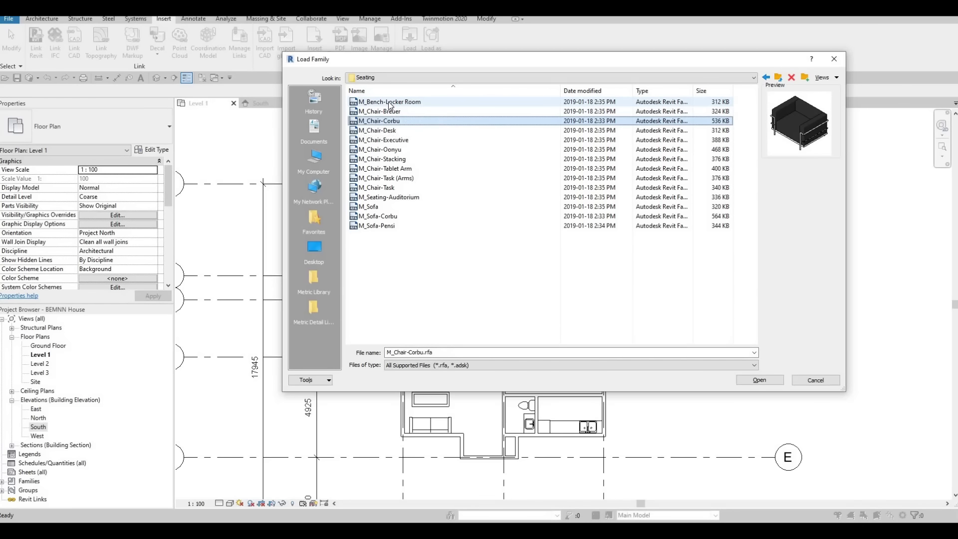
{"action": "key", "text": "Up"}
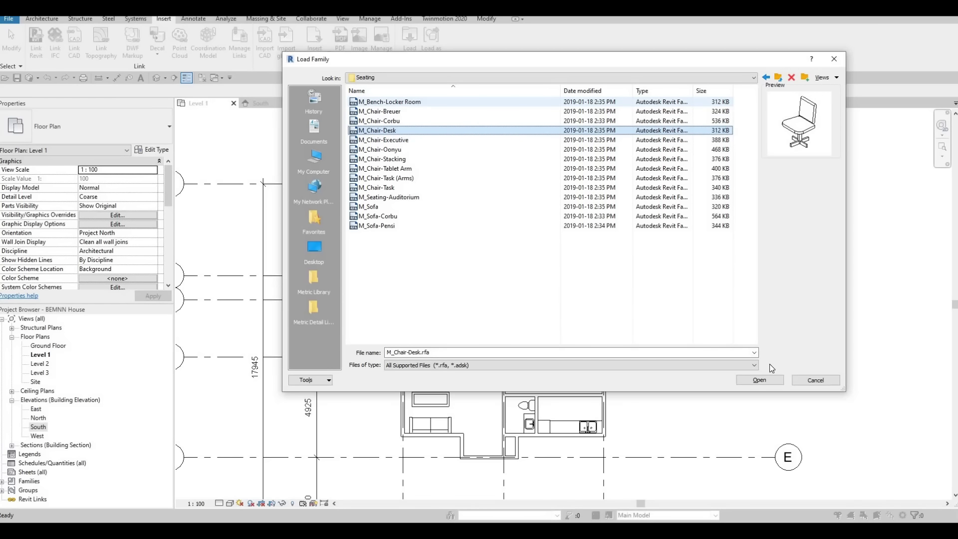
{"action": "left_click", "coordinate": [759, 380]}
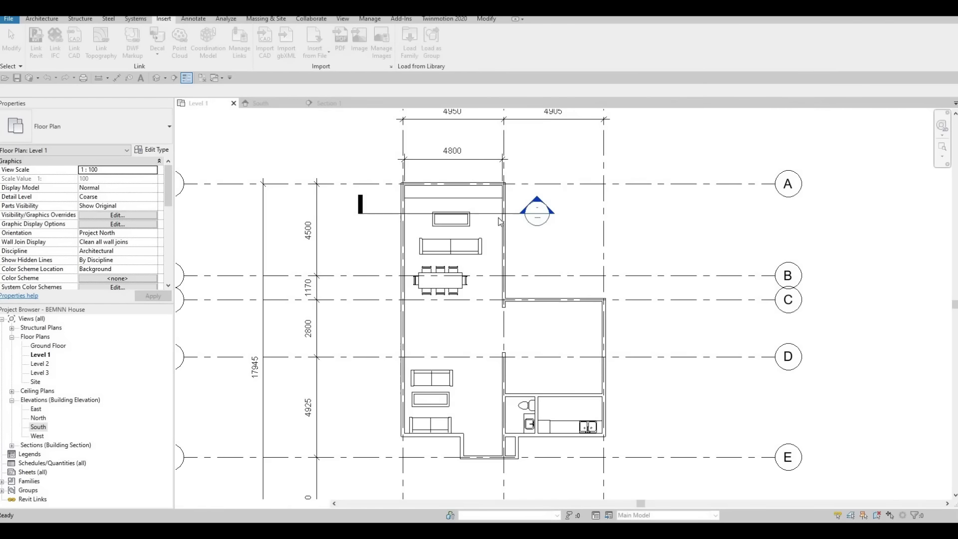
Step: Start placing a Desk Chair and rotate it to an angle picked up from the curved edge of the bathroom toilet
{"action": "scroll", "coordinate": [500, 222], "scroll_direction": "up", "scroll_amount": 2}
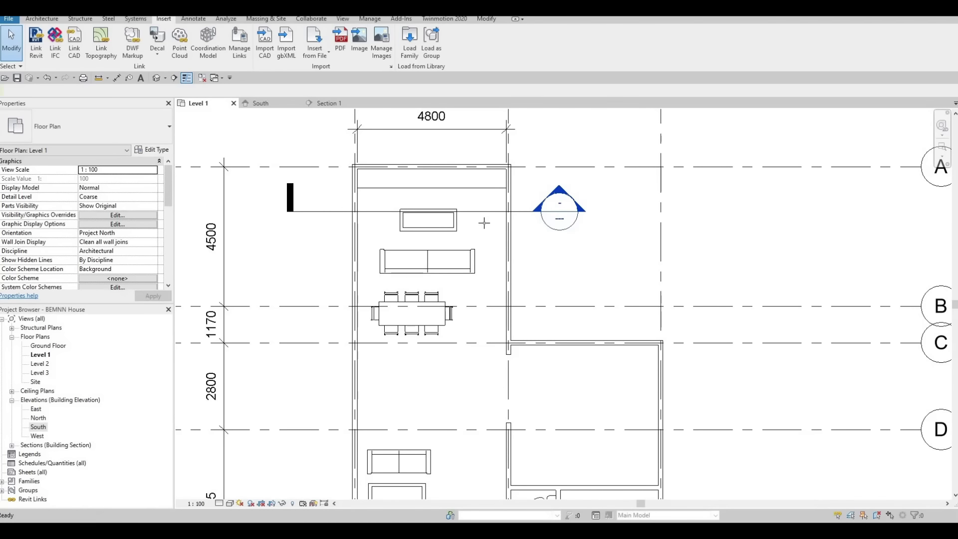
{"action": "key", "text": "c"}
{"action": "key", "text": "m"}
{"action": "scroll", "coordinate": [482, 221], "scroll_direction": "up", "scroll_amount": 3}
{"action": "scroll", "coordinate": [465, 226], "scroll_direction": "down", "scroll_amount": 2}
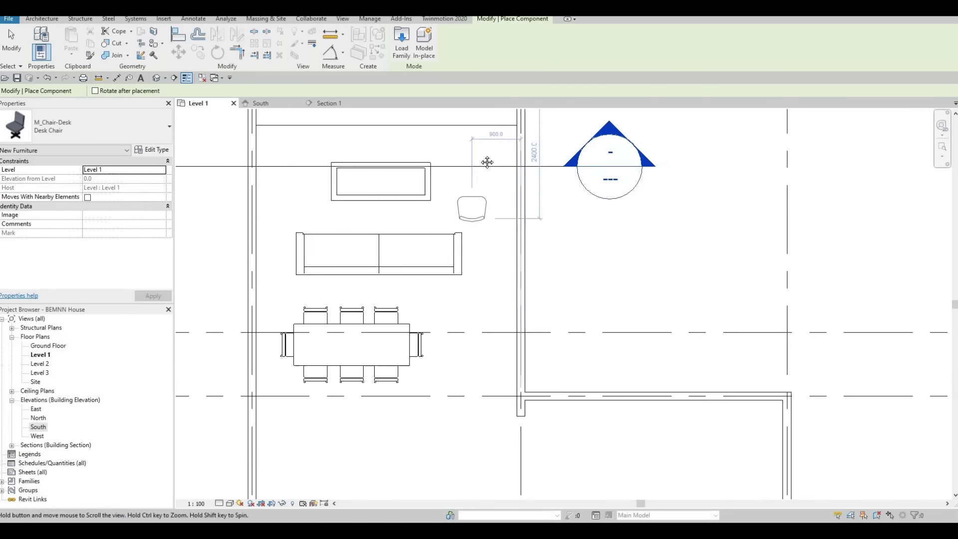
{"action": "scroll", "coordinate": [479, 210], "scroll_direction": "down", "scroll_amount": 2}
{"action": "middle_click_drag", "start_coordinate": [499, 389], "coordinate": [500, 257]}
{"action": "scroll", "coordinate": [488, 240], "scroll_direction": "up", "scroll_amount": 2}
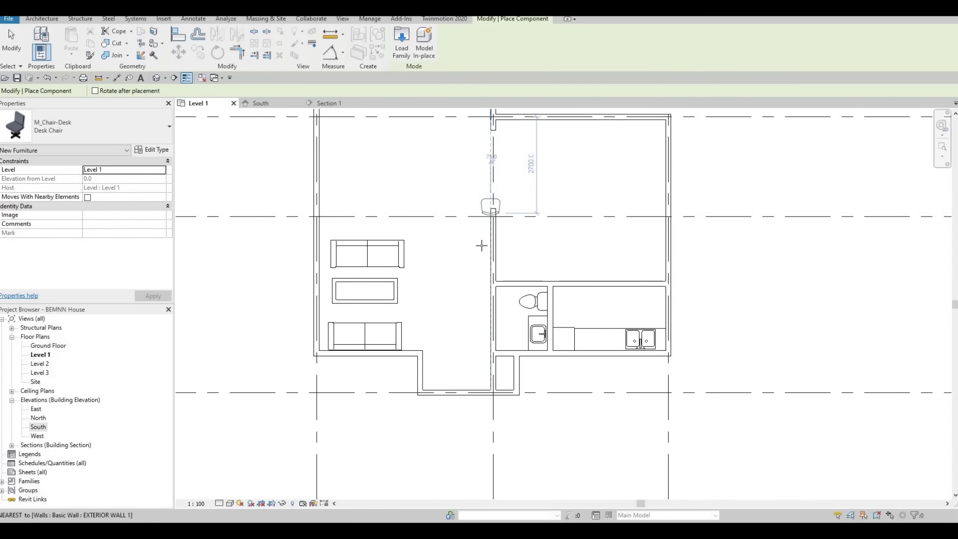
{"action": "middle_click_drag", "start_coordinate": [484, 199], "coordinate": [469, 429]}
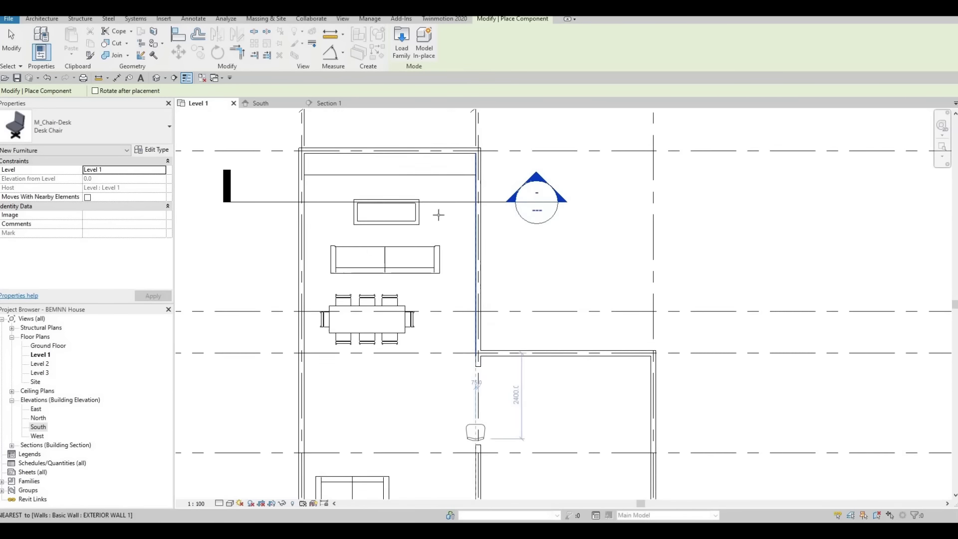
{"action": "middle_click_drag", "start_coordinate": [439, 215], "coordinate": [507, 259]}
{"action": "scroll", "coordinate": [507, 259], "scroll_direction": "up", "scroll_amount": 1}
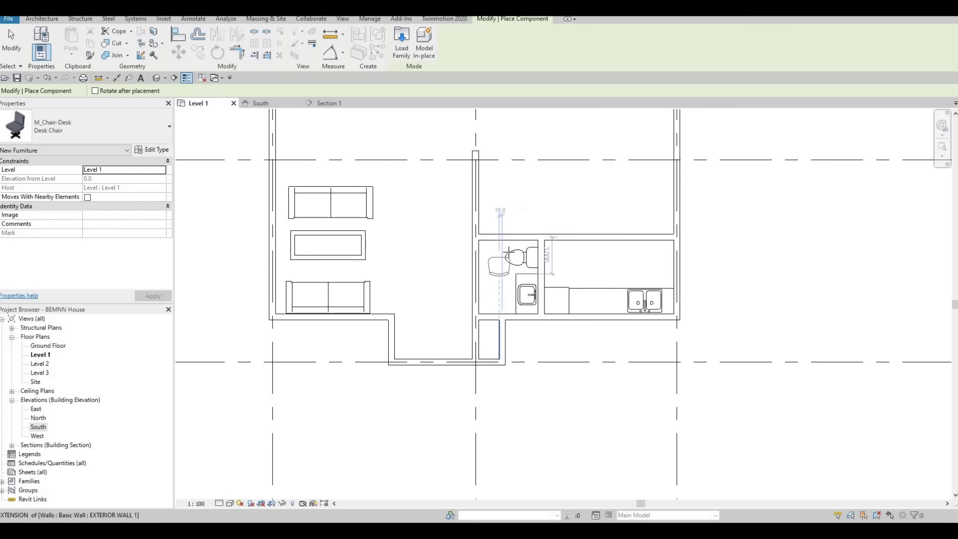
{"action": "scroll", "coordinate": [508, 257], "scroll_direction": "up", "scroll_amount": 2}
{"action": "middle_click_drag", "start_coordinate": [478, 303], "coordinate": [474, 270]}
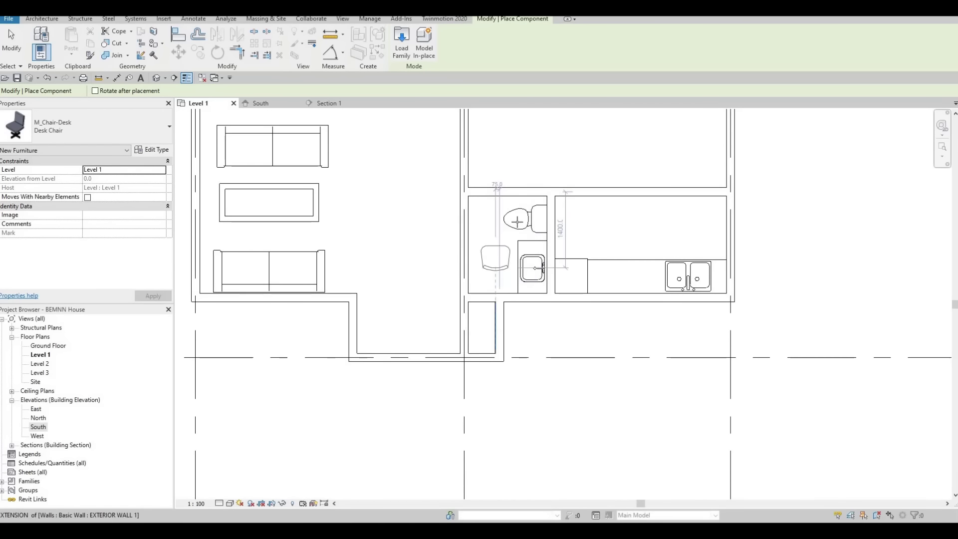
{"action": "scroll", "coordinate": [510, 210], "scroll_direction": "up", "scroll_amount": 2}
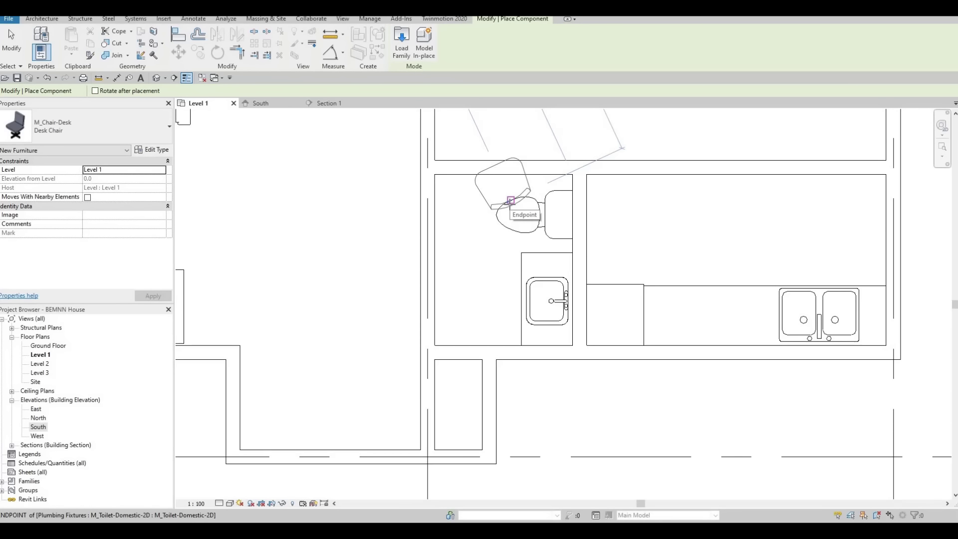
{"action": "scroll", "coordinate": [475, 148], "scroll_direction": "down", "scroll_amount": 5}
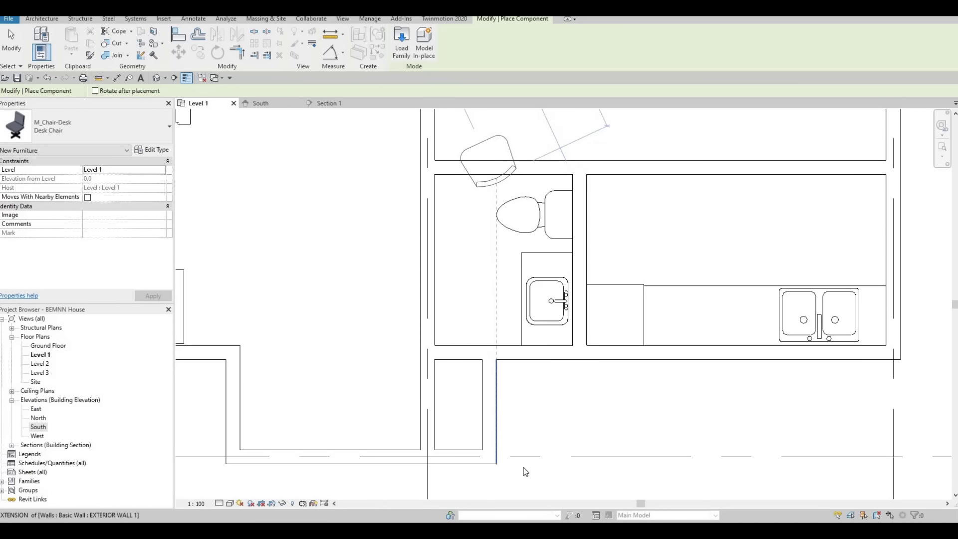
Step: Place the angled desk chair between the coffee table and the right wall, just above the long sofa's right end
{"action": "middle_click_drag", "start_coordinate": [431, 203], "coordinate": [427, 274]}
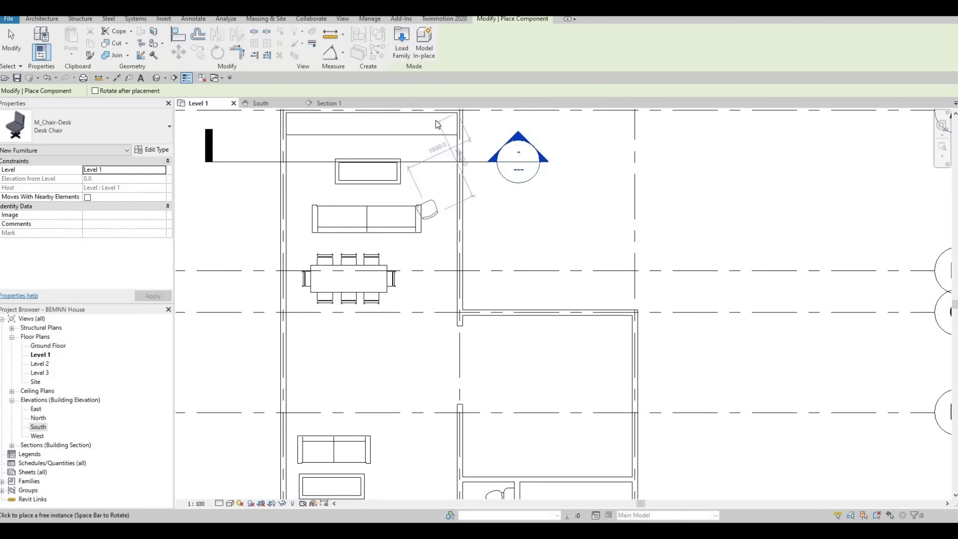
{"action": "middle_click_drag", "start_coordinate": [480, 487], "coordinate": [484, 272]}
{"action": "scroll", "coordinate": [484, 271], "scroll_direction": "up", "scroll_amount": 3}
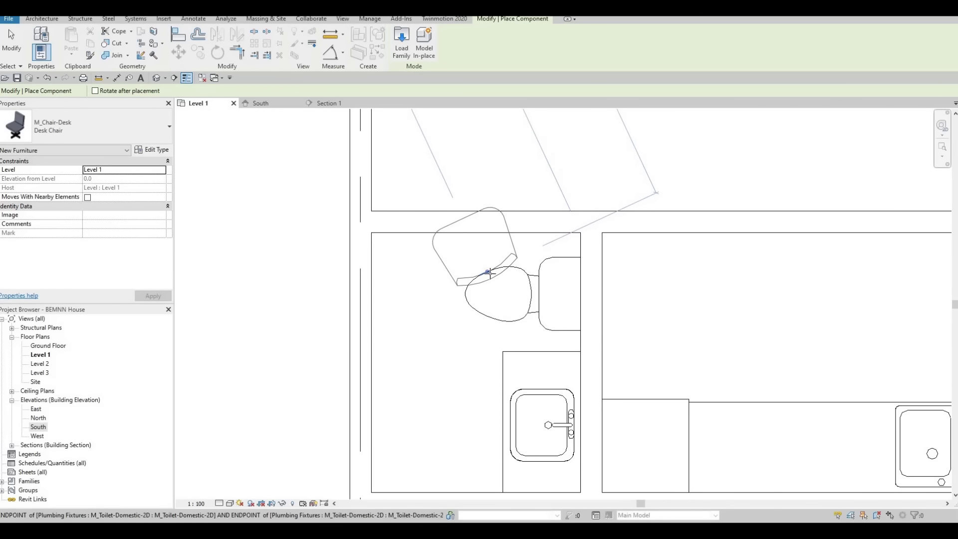
{"action": "scroll", "coordinate": [398, 196], "scroll_direction": "down", "scroll_amount": 5}
{"action": "middle_click_drag", "start_coordinate": [347, 175], "coordinate": [411, 360]}
{"action": "scroll", "coordinate": [411, 359], "scroll_direction": "down", "scroll_amount": 2}
{"action": "middle_click_drag", "start_coordinate": [439, 229], "coordinate": [432, 285]}
{"action": "scroll", "coordinate": [428, 272], "scroll_direction": "up", "scroll_amount": 3}
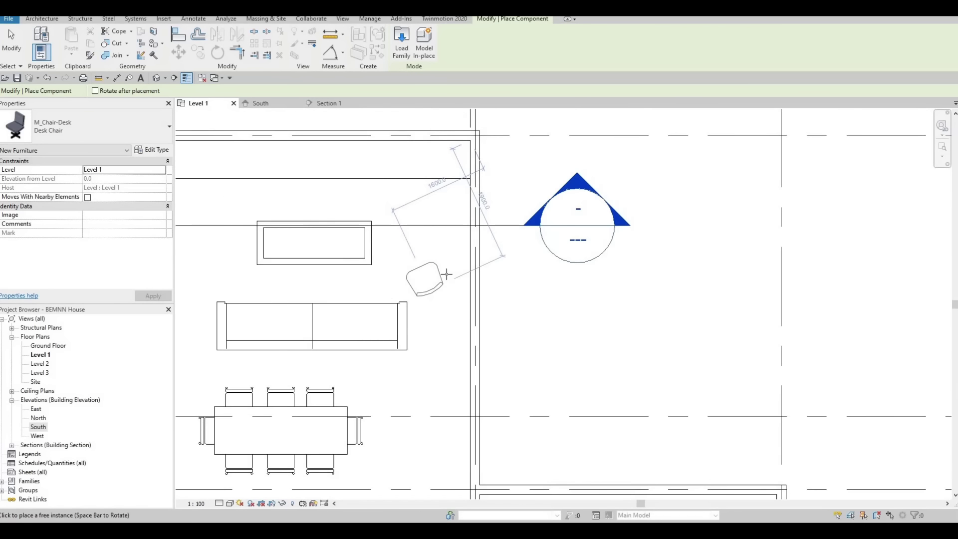
{"action": "left_click", "coordinate": [439, 265]}
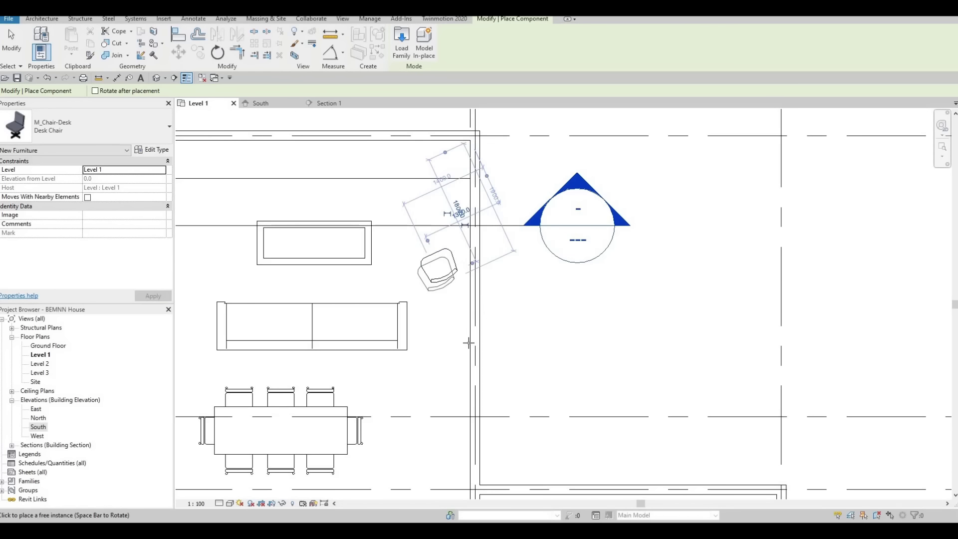
{"action": "scroll", "coordinate": [429, 310], "scroll_direction": "down", "scroll_amount": 2}
{"action": "key", "text": "Escape"}
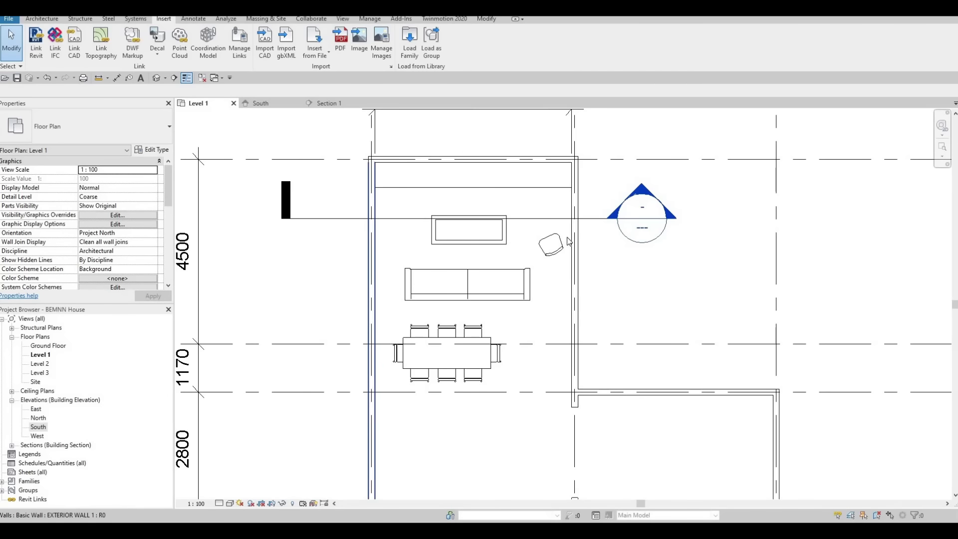
Step: Move the desk chair slightly up toward the entertainment center so it sits level with the coffee table
{"action": "left_click", "coordinate": [561, 243]}
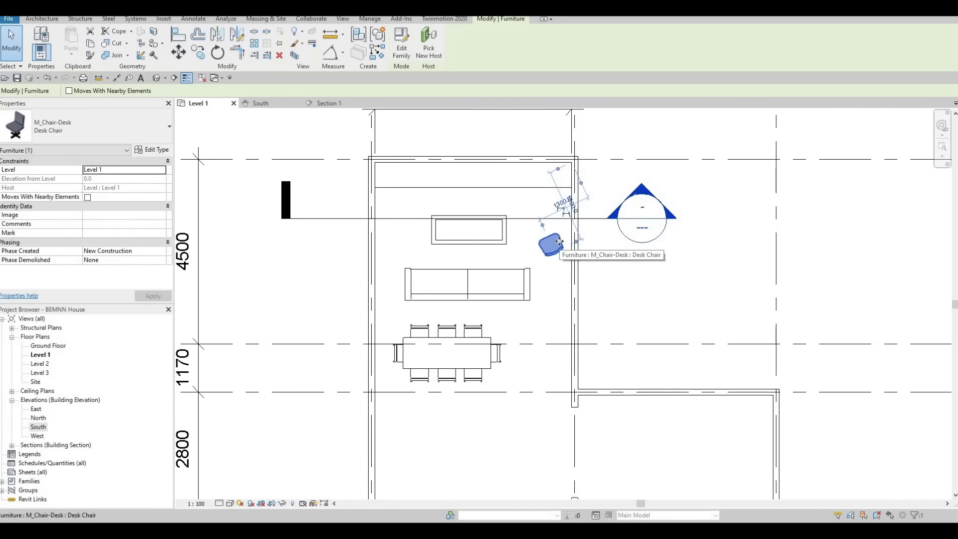
{"action": "left_click_drag", "start_coordinate": [559, 242], "coordinate": [561, 233]}
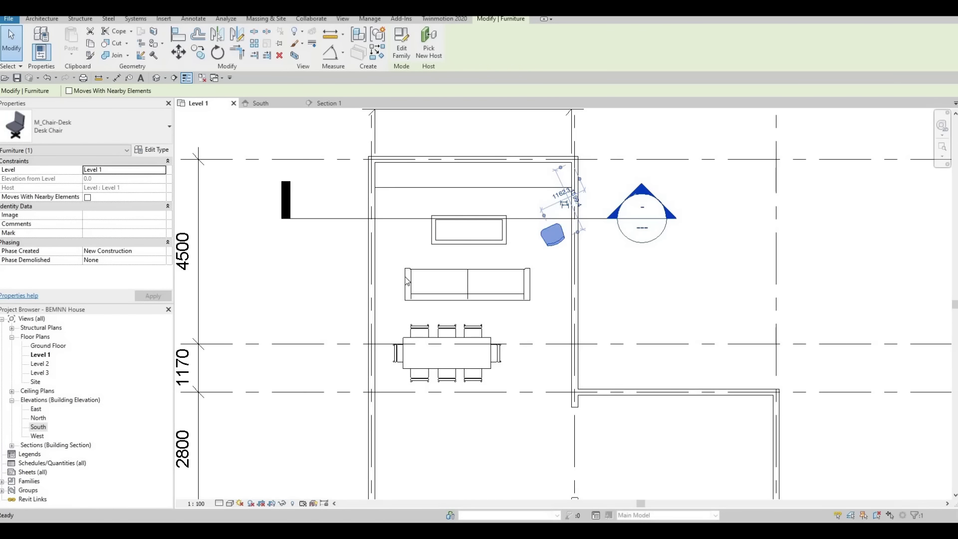
{"action": "key", "text": "Escape"}
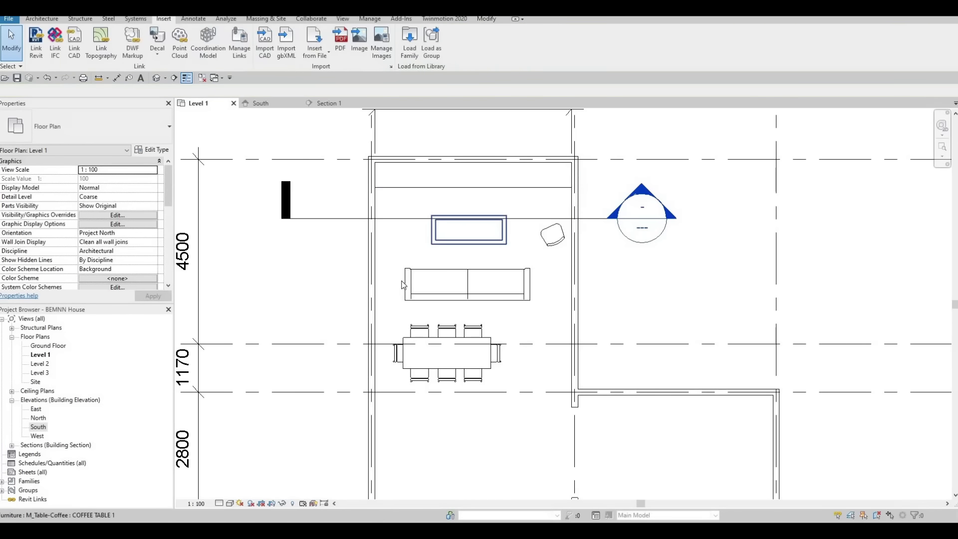
Step: Load the M_Table-Night Stand family from the Tables folder of the Furniture library
{"action": "left_click", "coordinate": [410, 49]}
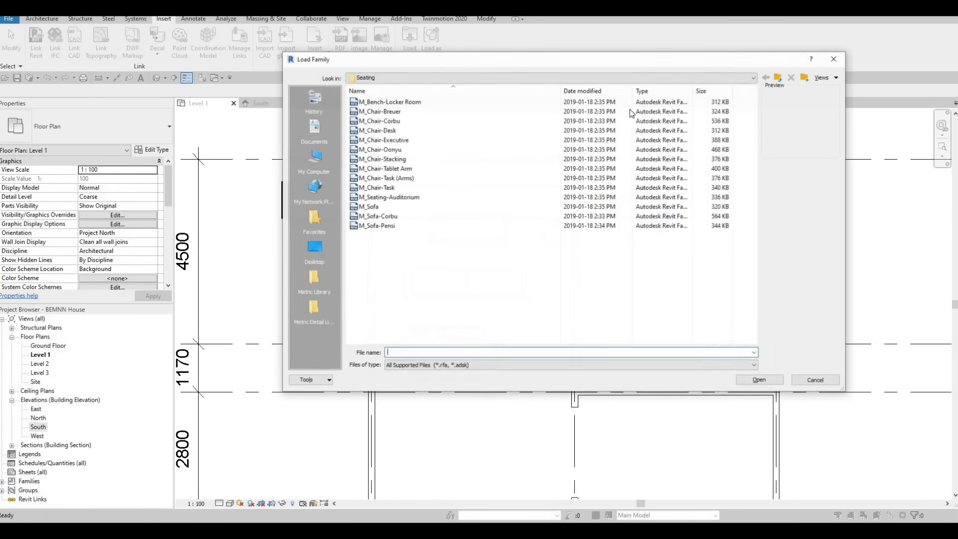
{"action": "left_click", "coordinate": [777, 77]}
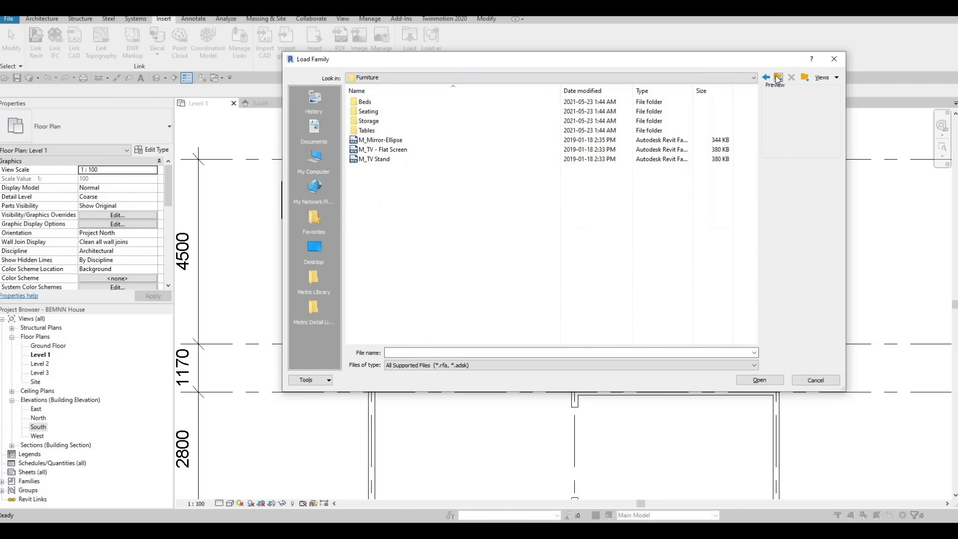
{"action": "double_click", "coordinate": [375, 131]}
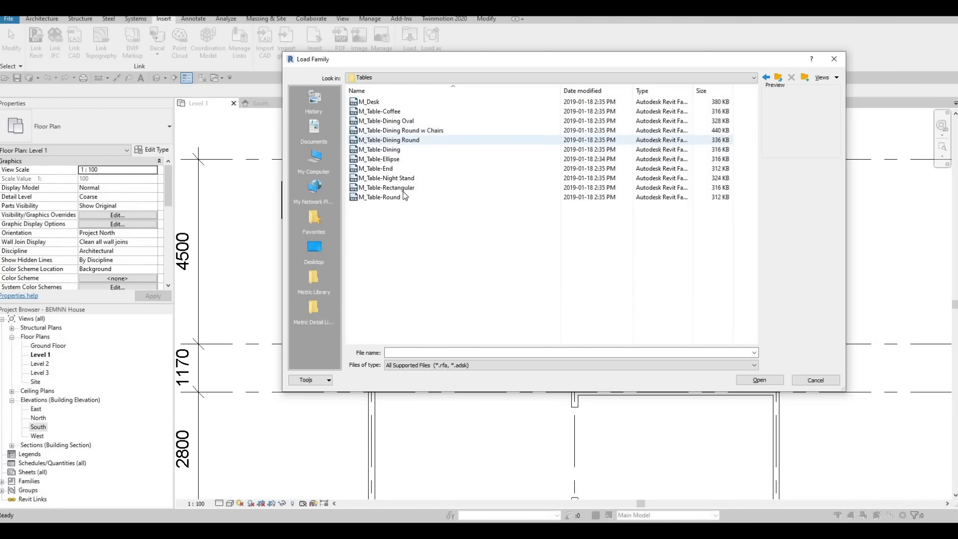
{"action": "left_click", "coordinate": [388, 178]}
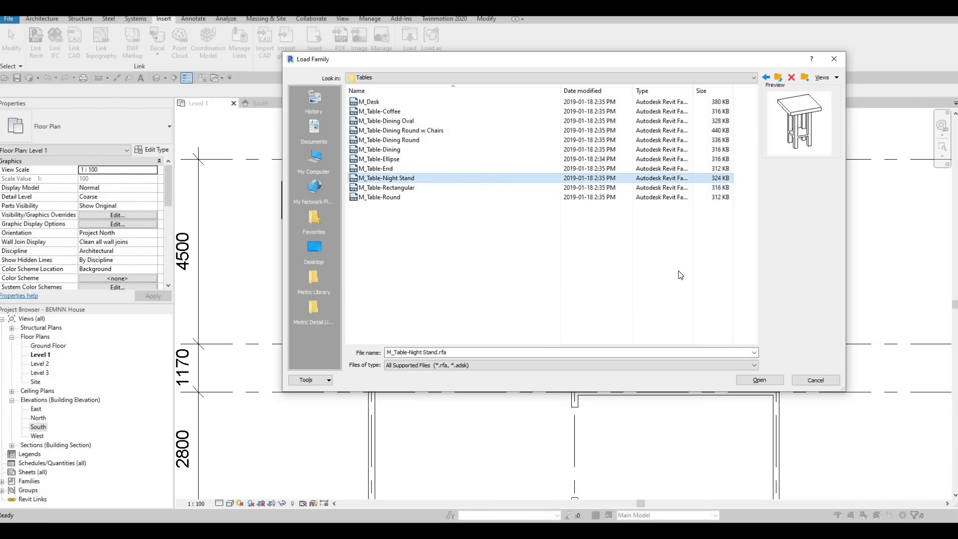
{"action": "left_click", "coordinate": [760, 380]}
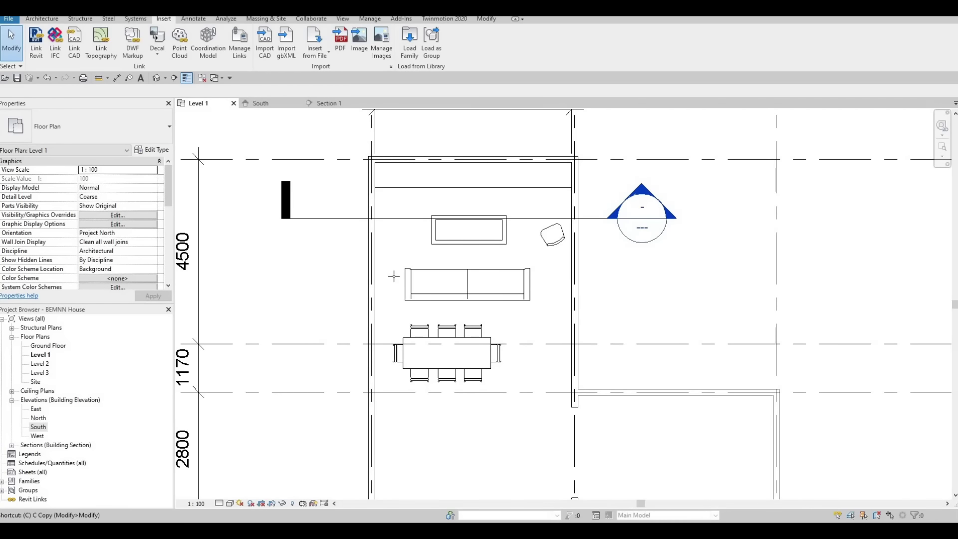
Step: Place a 0610 x 0610 x 0762mm night stand between the left wall and the long sofa's left arm
{"action": "scroll", "coordinate": [389, 279], "scroll_direction": "up", "scroll_amount": 5}
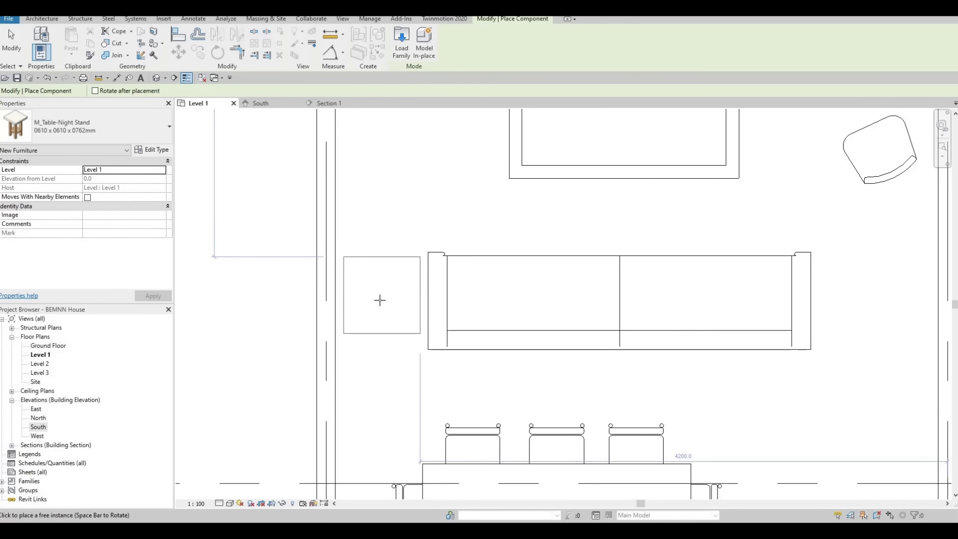
{"action": "key", "text": "Escape"}
{"action": "key", "text": "Escape"}
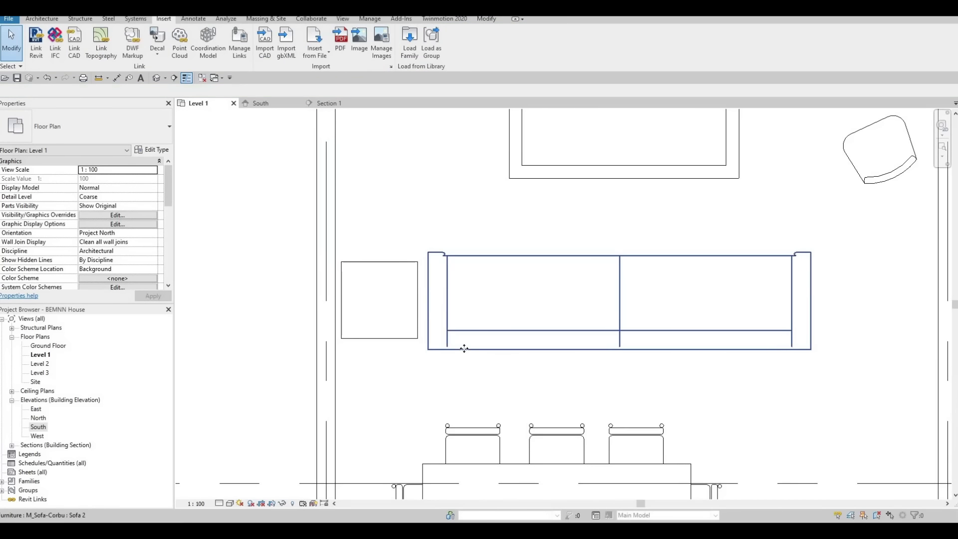
Step: Shift the long sofa slightly left so its arm sits closer to the night stand
{"action": "left_click", "coordinate": [465, 344]}
{"action": "left_click_drag", "start_coordinate": [466, 344], "coordinate": [459, 342]}
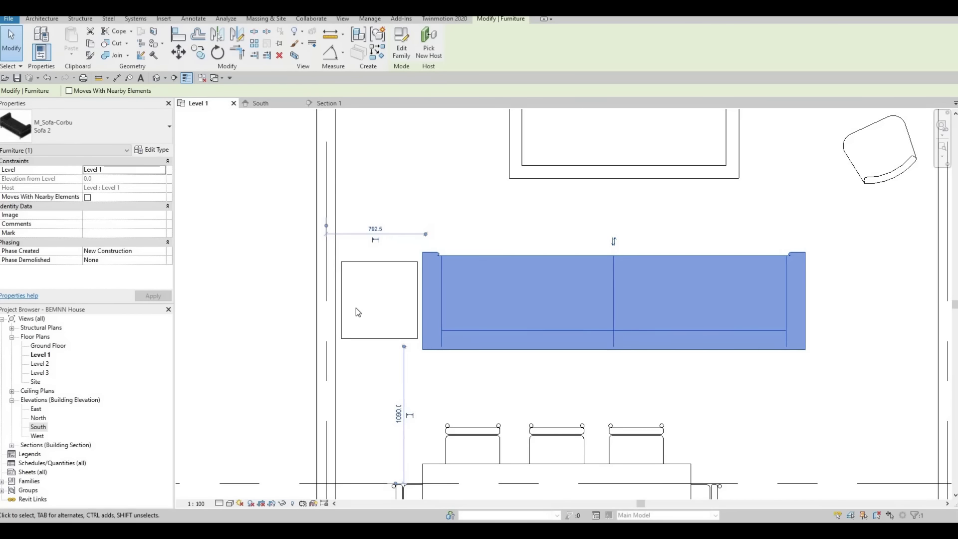
{"action": "key", "text": "Escape"}
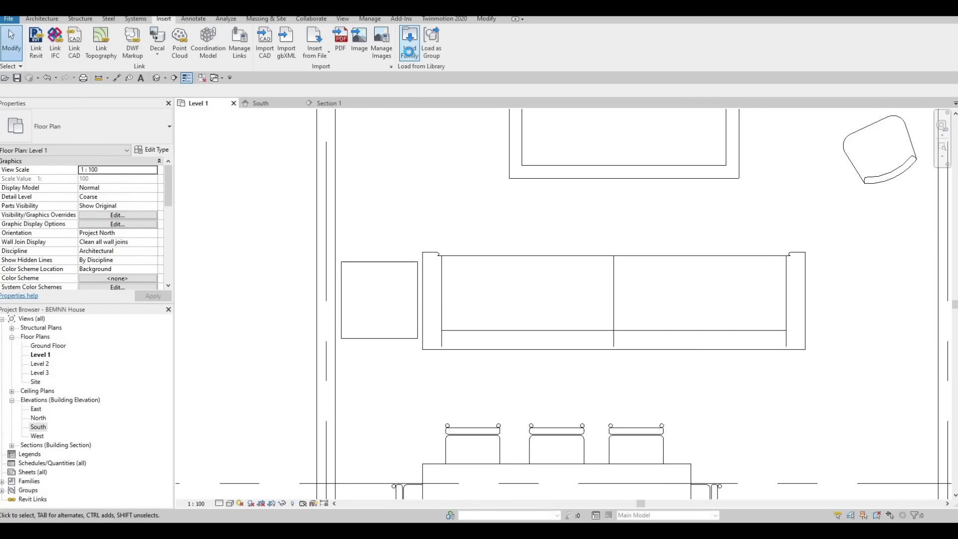
Step: Compare the table lamps in the Lighting library's Architectural Internal folder and load the M_Table Lamp - Standard family
{"action": "left_click", "coordinate": [409, 52]}
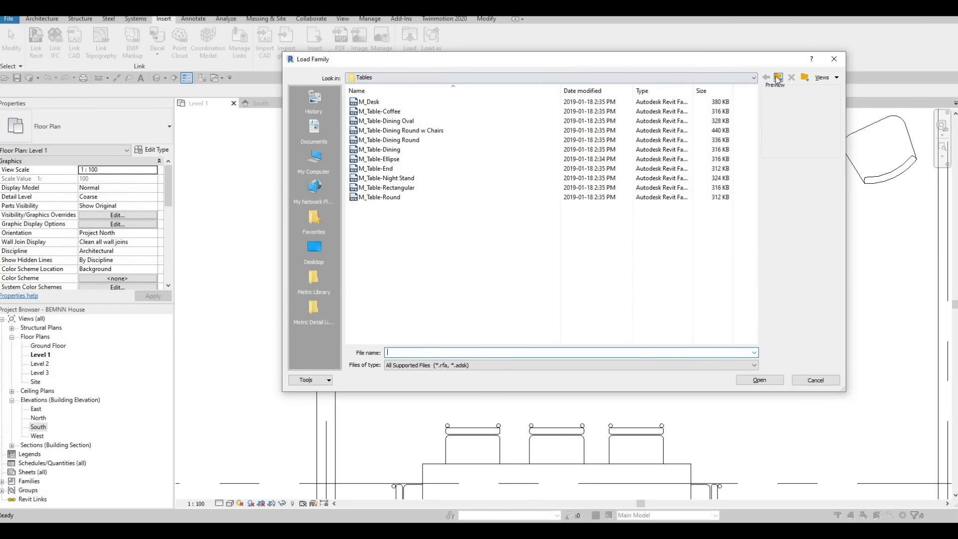
{"action": "left_click", "coordinate": [777, 78]}
{"action": "left_click", "coordinate": [314, 279]}
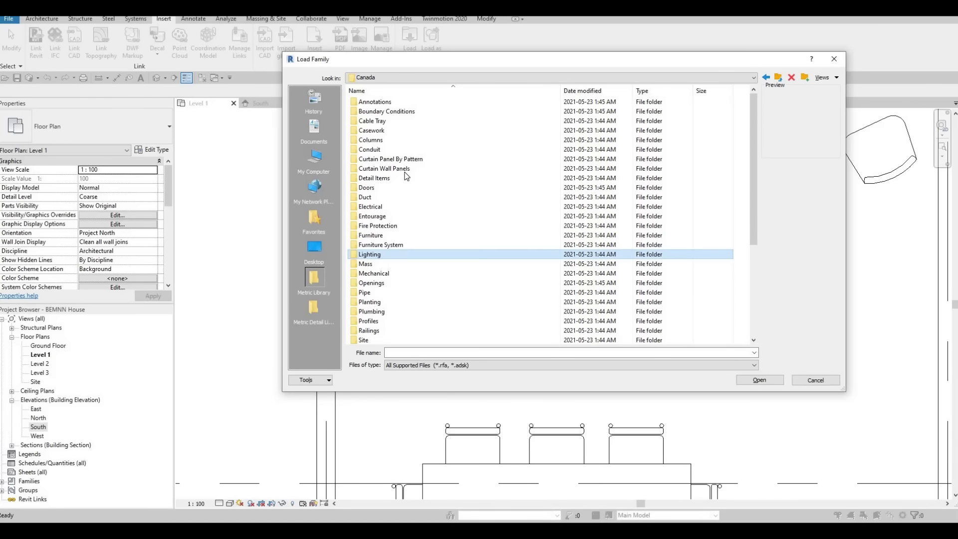
{"action": "double_click", "coordinate": [378, 255]}
{"action": "double_click", "coordinate": [390, 103]}
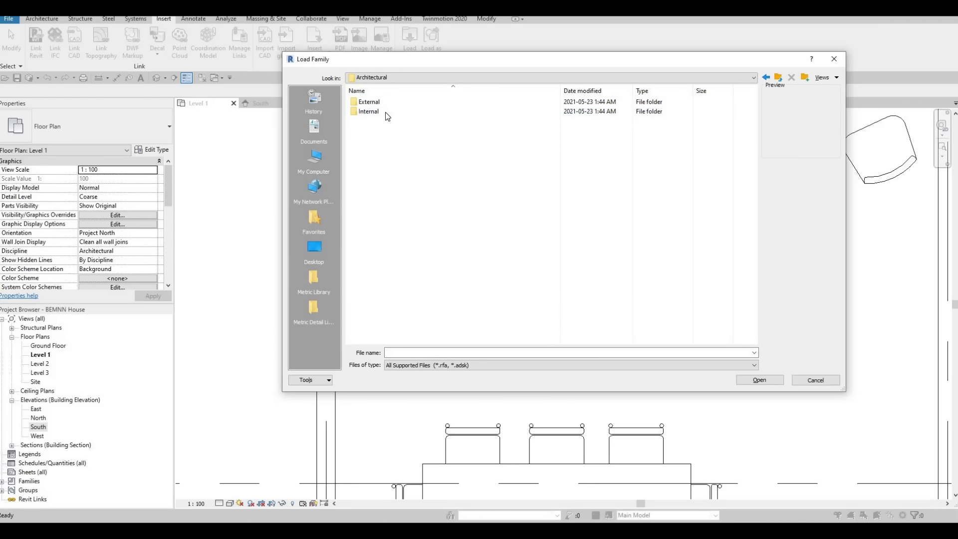
{"action": "double_click", "coordinate": [387, 112]}
{"action": "scroll", "coordinate": [410, 275], "scroll_direction": "down", "scroll_amount": 4}
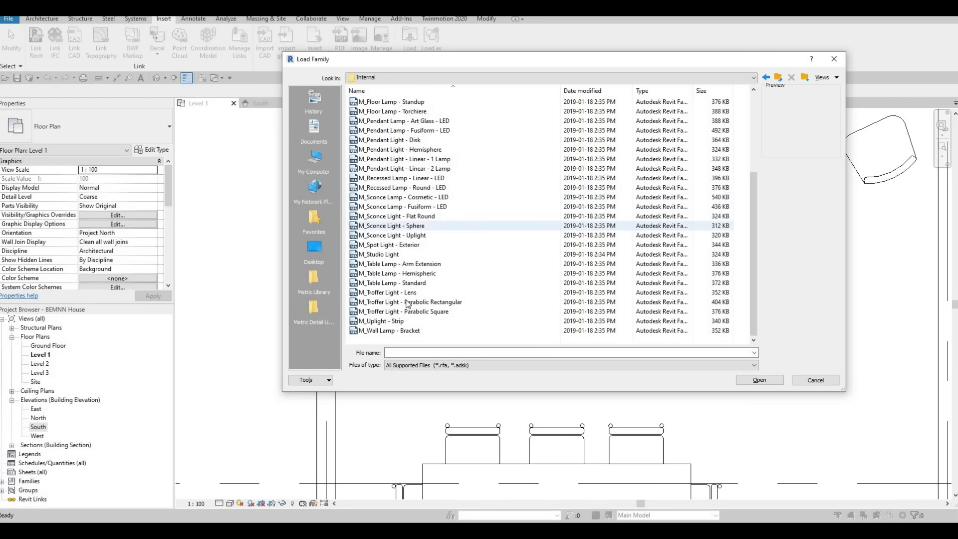
{"action": "left_click", "coordinate": [389, 283]}
{"action": "left_click", "coordinate": [391, 275]}
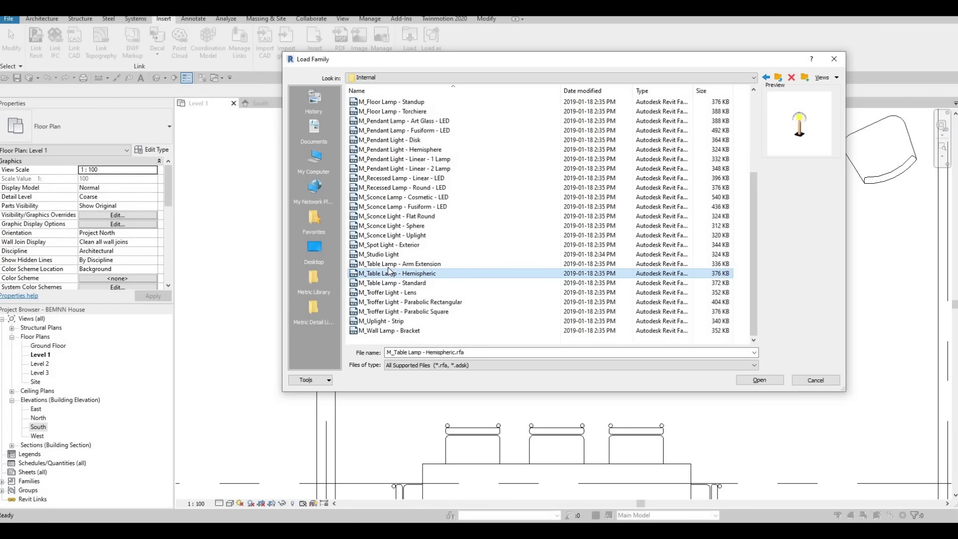
{"action": "left_click", "coordinate": [389, 264]}
{"action": "left_click", "coordinate": [388, 285]}
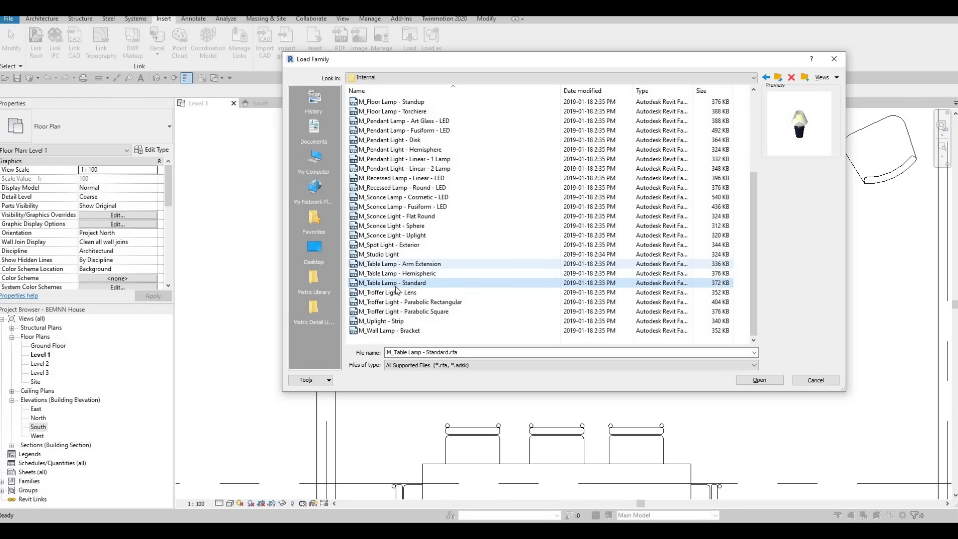
{"action": "double_click", "coordinate": [518, 280]}
Step: Place a 60W - 120V standard table lamp at the center of the night stand, snapping to the midpoints of its sides
{"action": "key", "text": "c"}
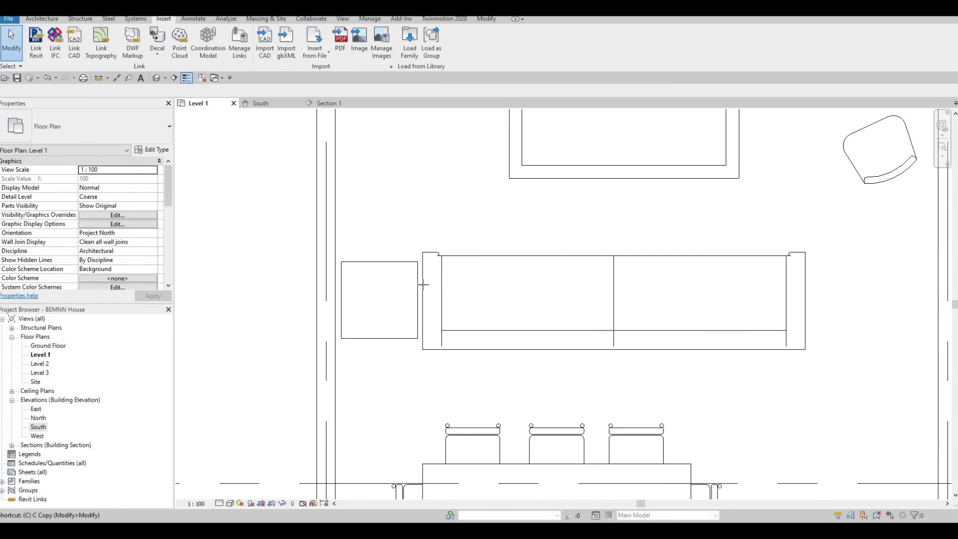
{"action": "key", "text": "m"}
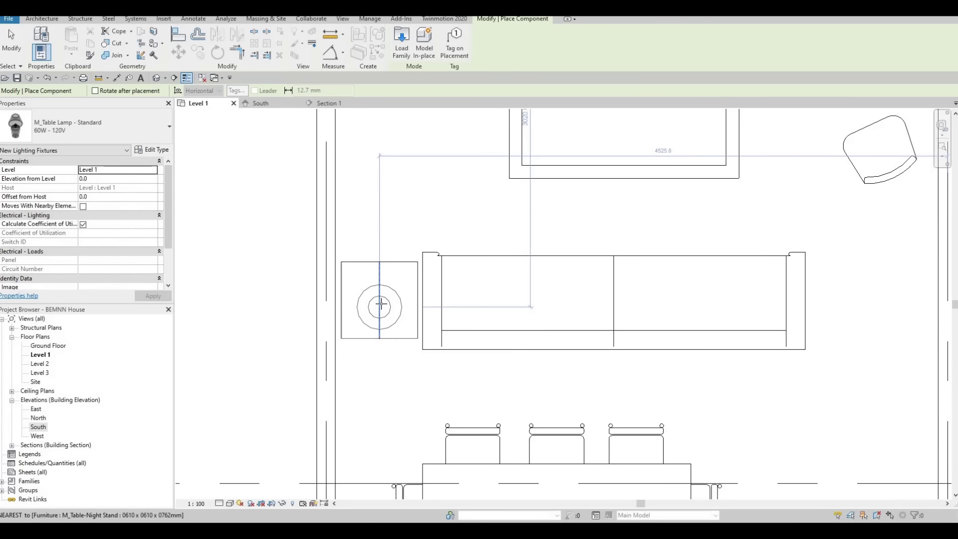
{"action": "left_click", "coordinate": [381, 304]}
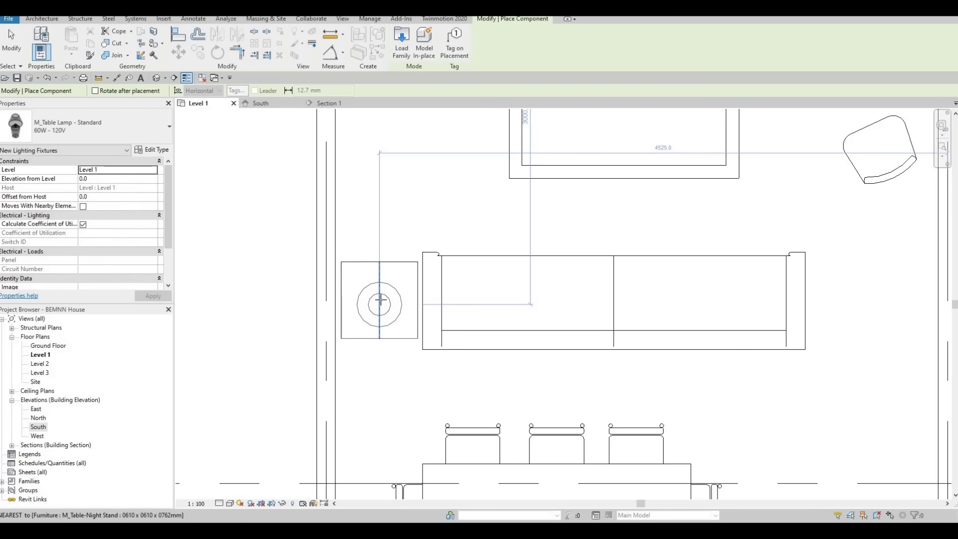
{"action": "scroll", "coordinate": [385, 249], "scroll_direction": "down", "scroll_amount": 3}
{"action": "scroll", "coordinate": [391, 290], "scroll_direction": "down", "scroll_amount": 3}
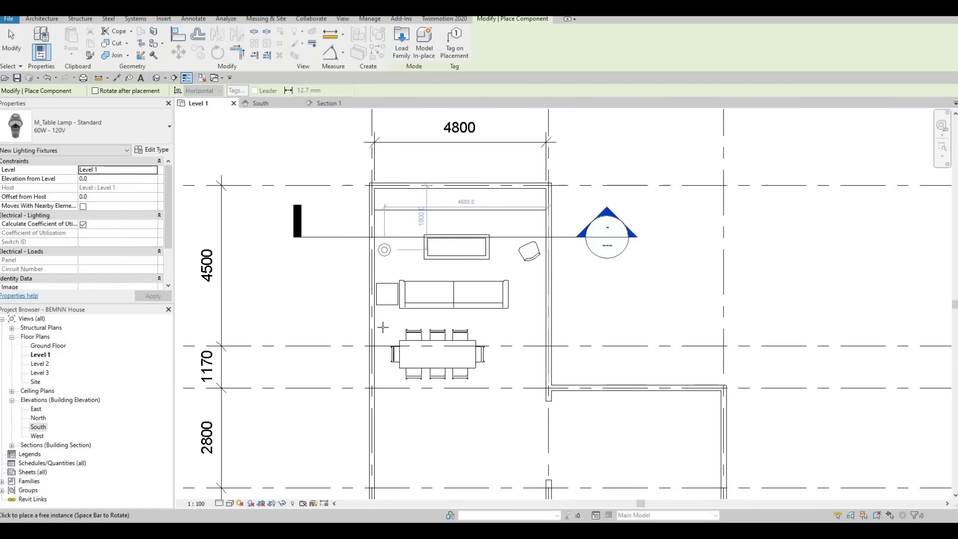
{"action": "scroll", "coordinate": [393, 290], "scroll_direction": "up", "scroll_amount": 5}
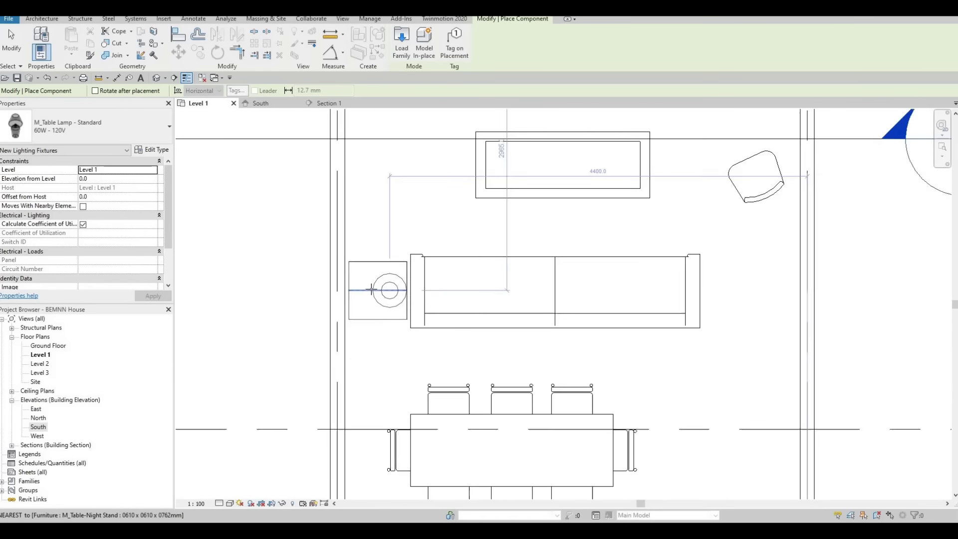
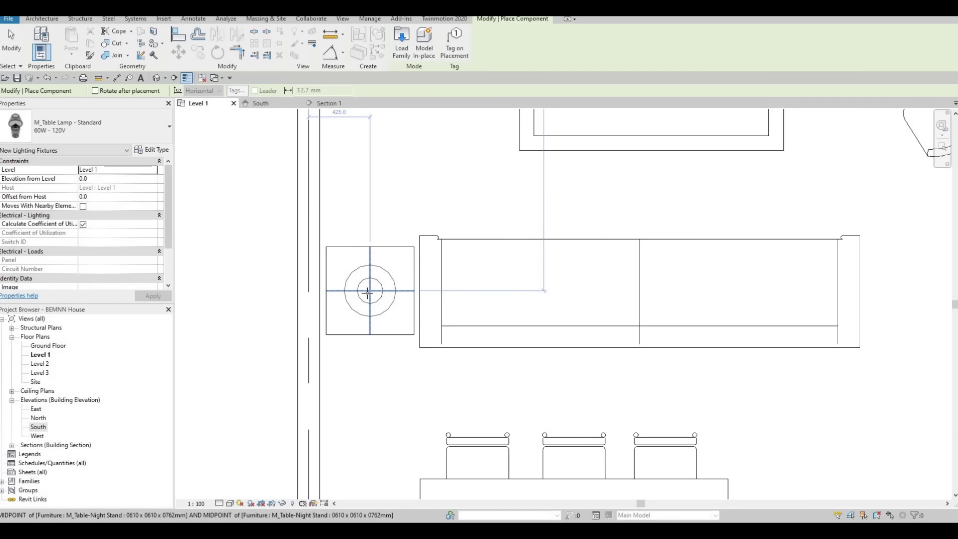
{"action": "left_click", "coordinate": [379, 290]}
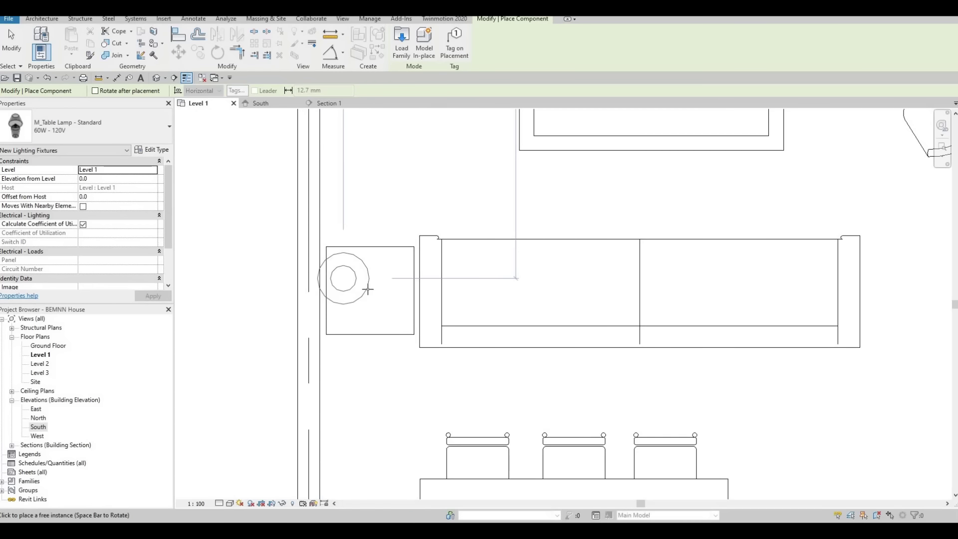
{"action": "left_click", "coordinate": [370, 291]}
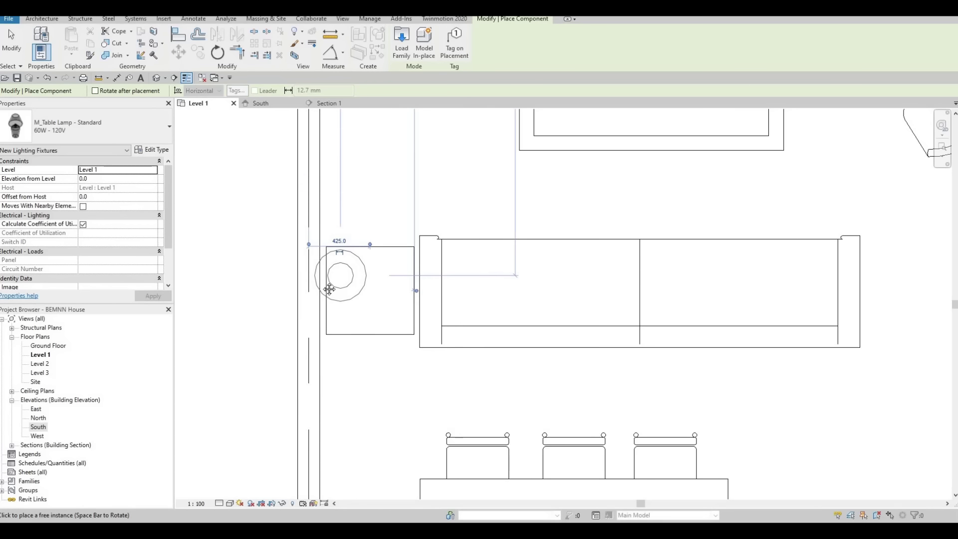
{"action": "scroll", "coordinate": [344, 285], "scroll_direction": "down", "scroll_amount": 1}
{"action": "key", "text": "Escape"}
{"action": "key", "text": "Escape"}
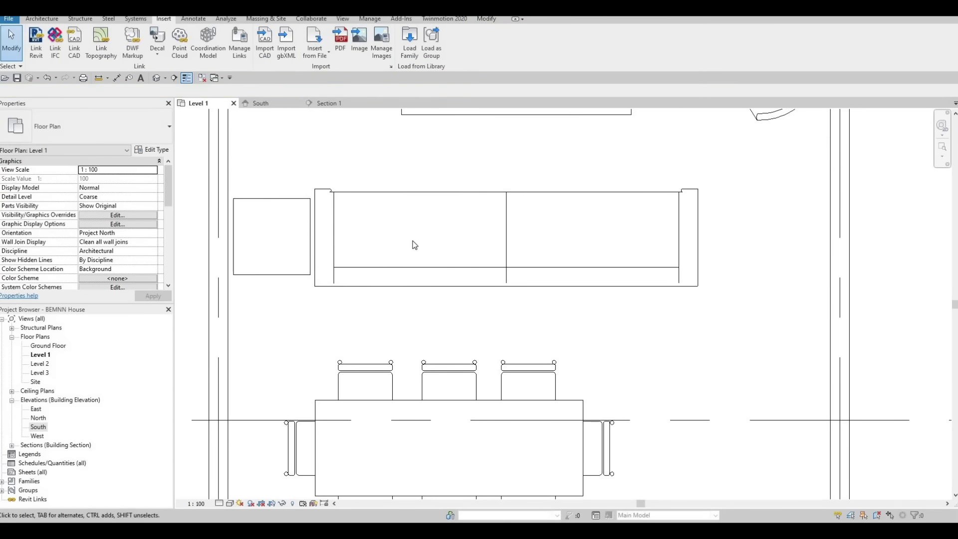
Step: Move the section line down between the long sofa and the dining table, and open the Section 1 view at the night stand
{"action": "scroll", "coordinate": [371, 205], "scroll_direction": "down", "scroll_amount": 4}
{"action": "left_click", "coordinate": [371, 205]}
{"action": "left_click_drag", "start_coordinate": [368, 284], "coordinate": [373, 320]}
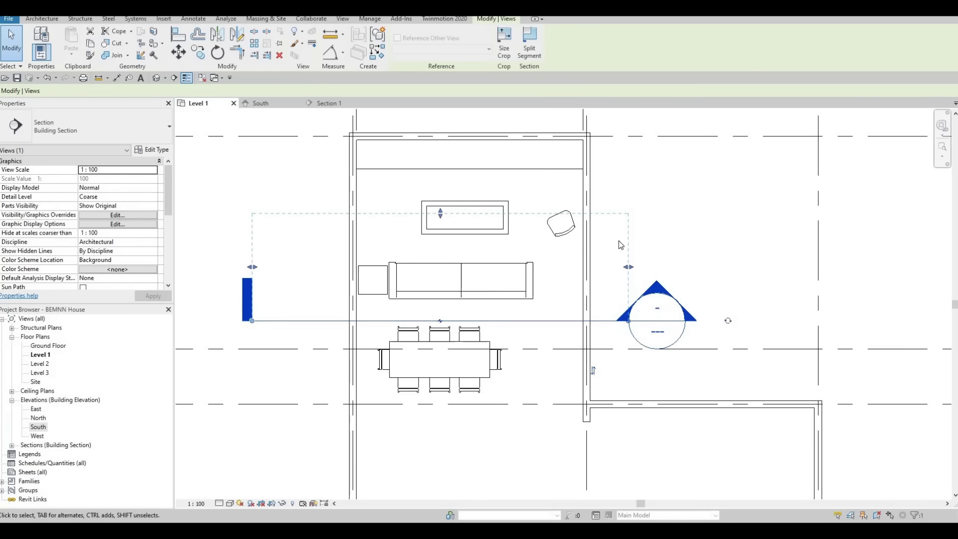
{"action": "left_click", "coordinate": [326, 103]}
{"action": "scroll", "coordinate": [418, 255], "scroll_direction": "up", "scroll_amount": 5}
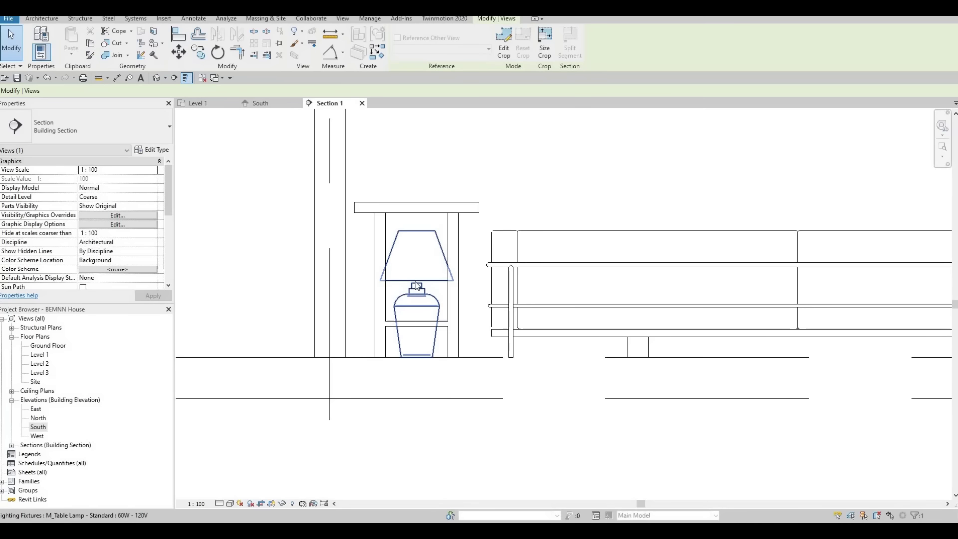
Step: Try raising the table lamp from the floor toward the night stand's top in small increments
{"action": "left_click", "coordinate": [406, 324]}
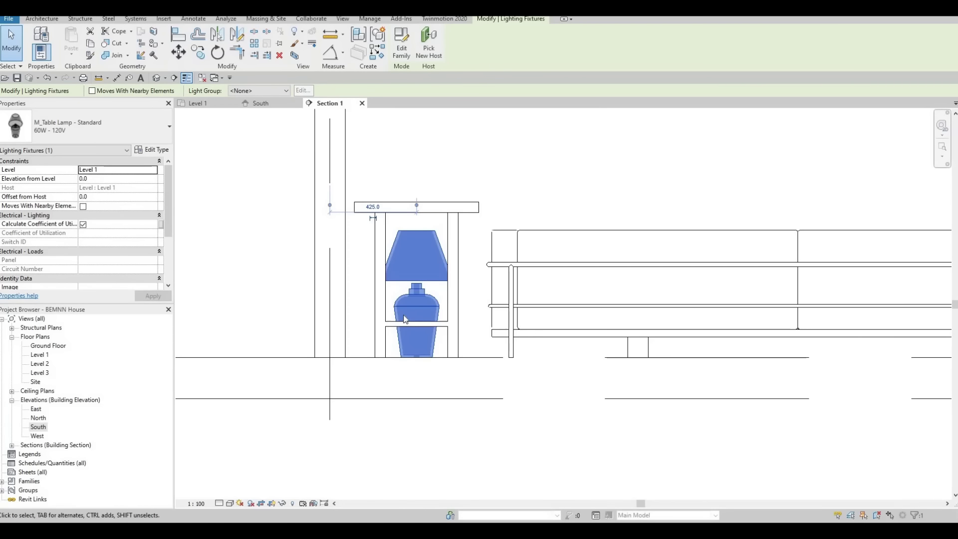
{"action": "key", "text": "Up"}
{"action": "key", "text": "Up"}
{"action": "key", "text": "Up"}
{"action": "key", "text": "Up"}
{"action": "key", "text": "Up"}
{"action": "key", "text": "Up"}
{"action": "key", "text": "Up"}
{"action": "key", "text": "Up"}
{"action": "key", "text": "Up"}
{"action": "key", "text": "Up"}
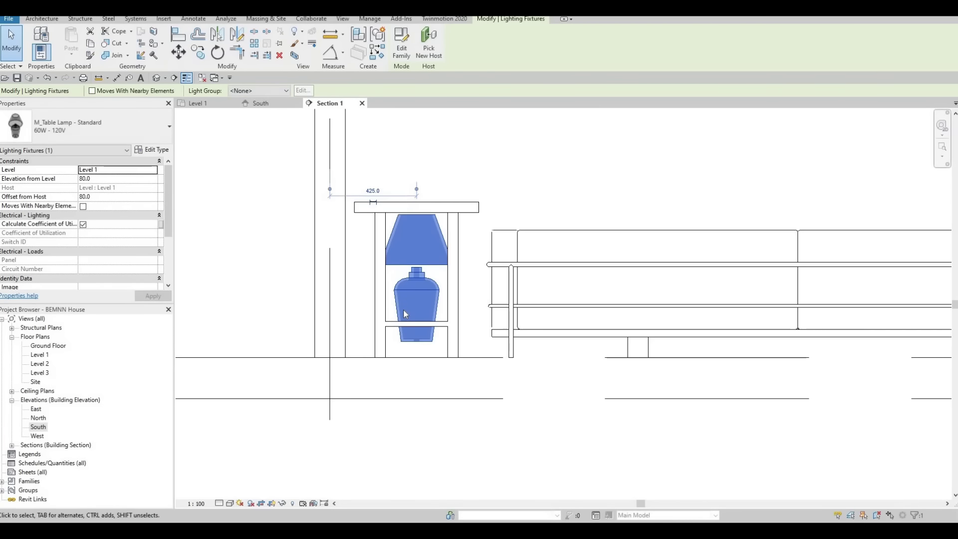
{"action": "key", "text": "Escape"}
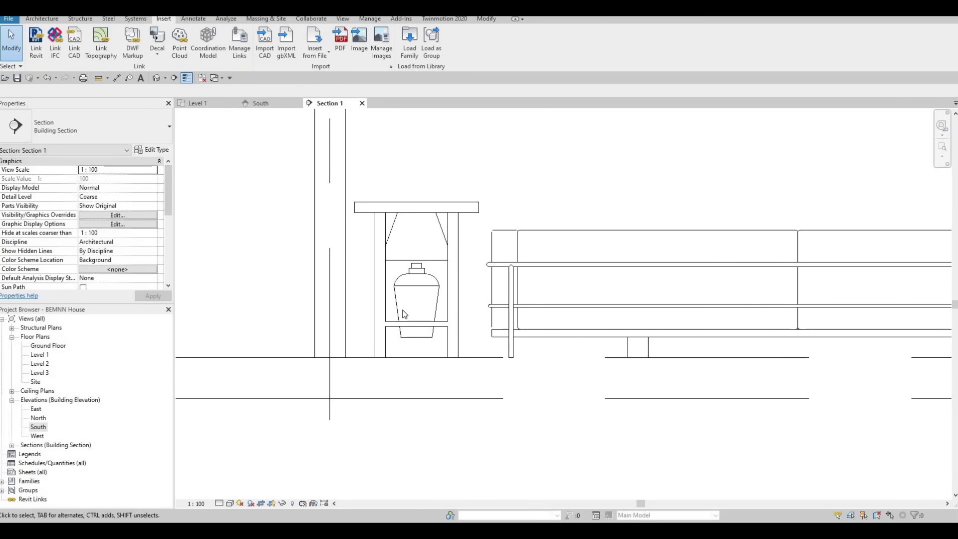
Step: Align the base of the table lamp with the top surface of the night stand
{"action": "key", "text": "l"}
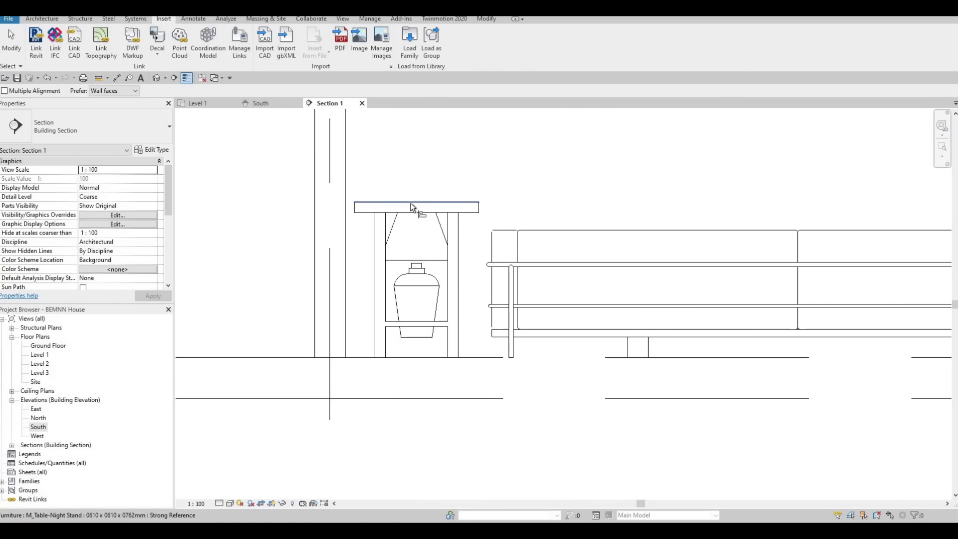
{"action": "left_click", "coordinate": [412, 331]}
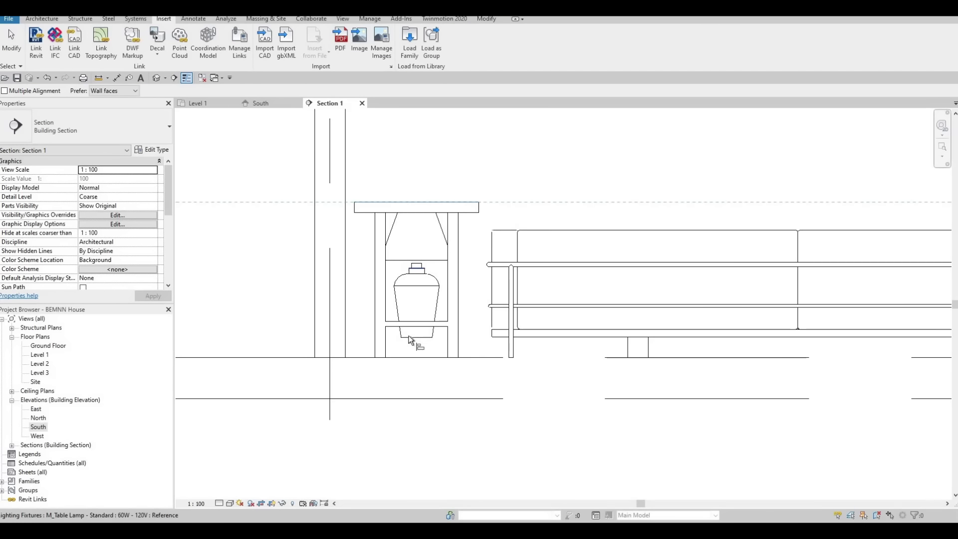
{"action": "left_click", "coordinate": [417, 337]}
{"action": "scroll", "coordinate": [369, 278], "scroll_direction": "down", "scroll_amount": 2}
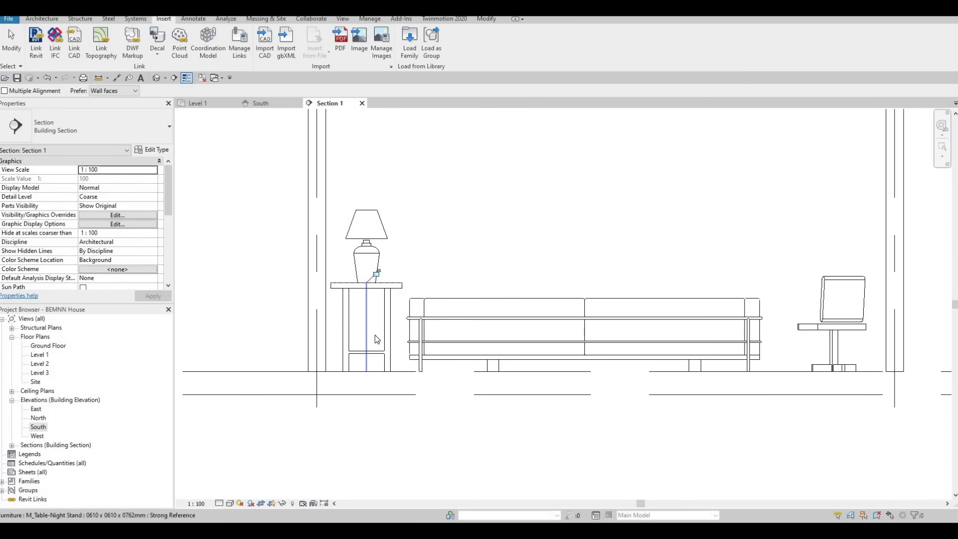
{"action": "key", "text": "Escape"}
{"action": "key", "text": "Escape"}
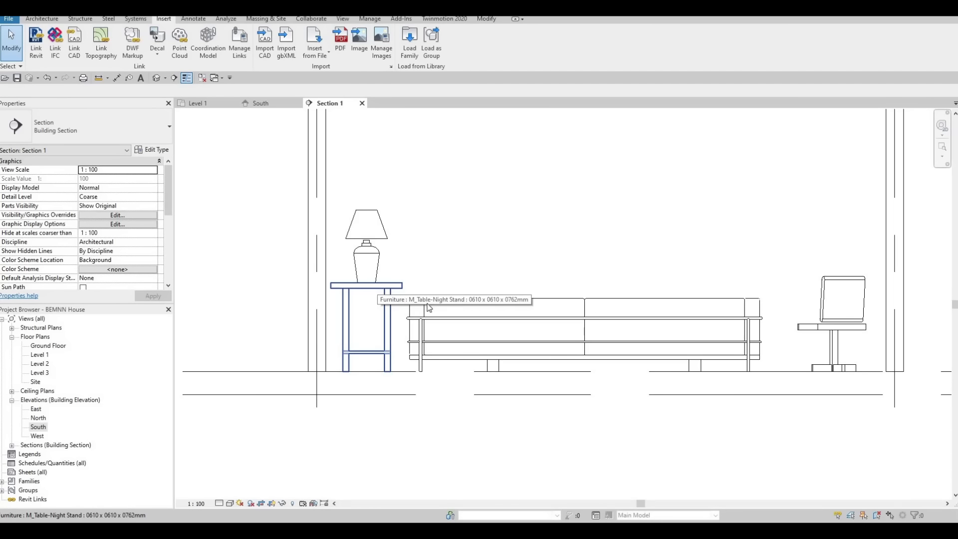
{"action": "scroll", "coordinate": [338, 275], "scroll_direction": "up", "scroll_amount": 2}
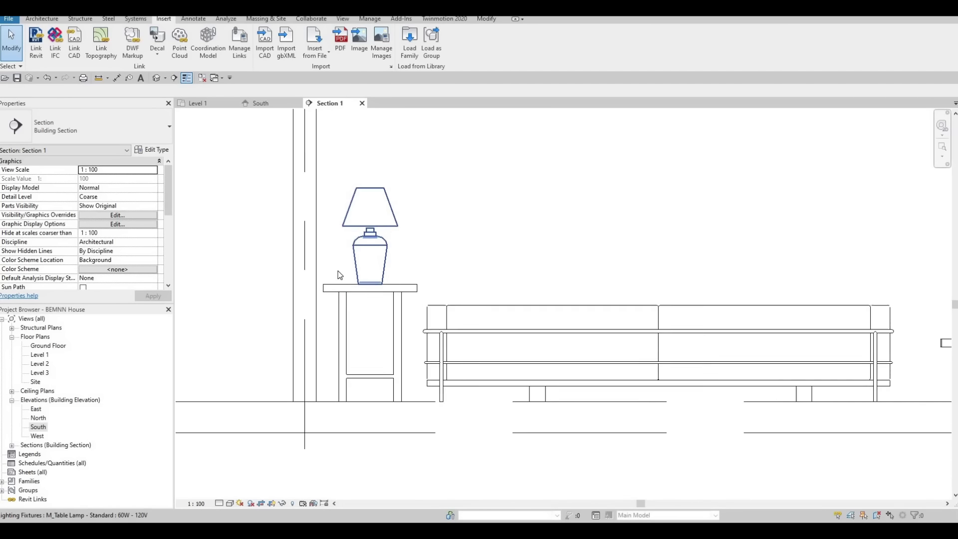
{"action": "scroll", "coordinate": [345, 260], "scroll_direction": "up", "scroll_amount": 3}
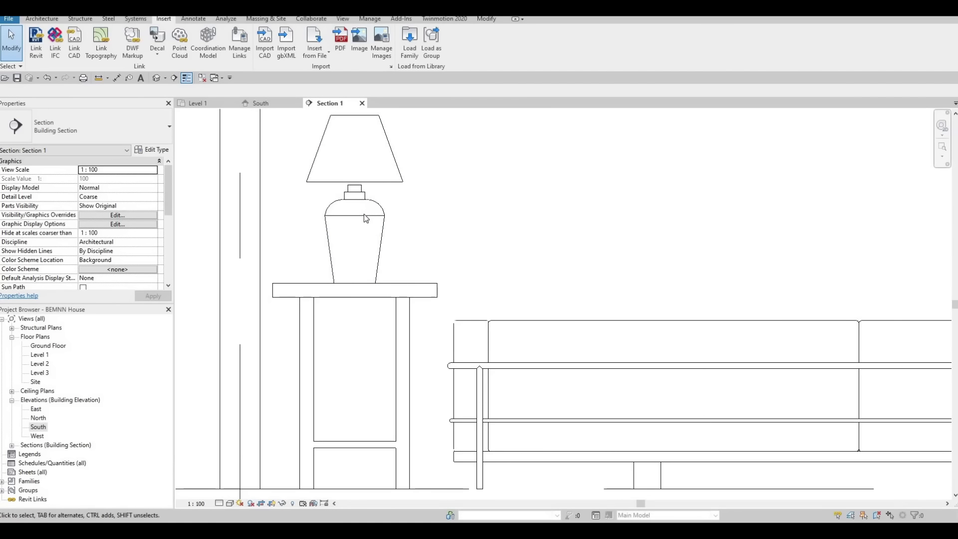
Step: Check the table lamp's elevation from Level 1 and how it sits on the night stand in the section view
{"action": "left_click", "coordinate": [380, 225]}
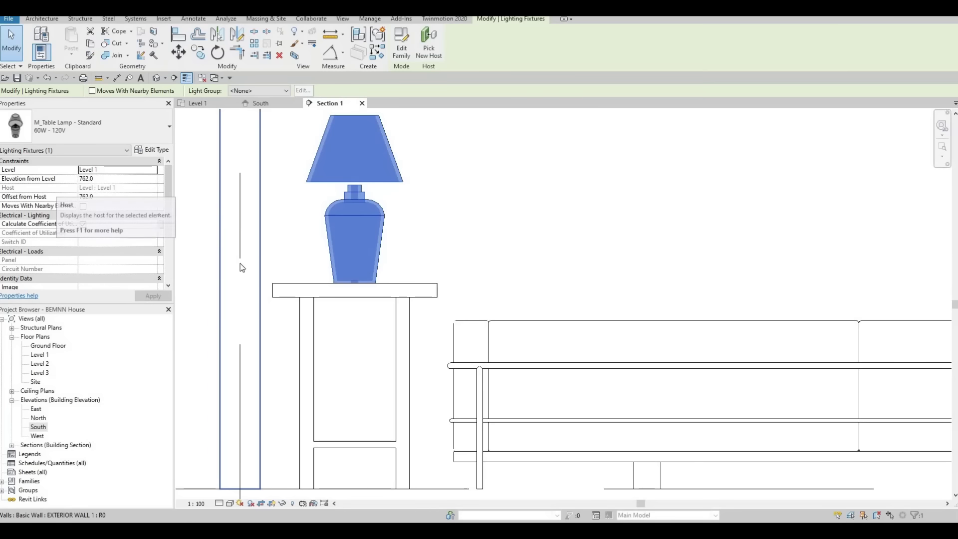
{"action": "scroll", "coordinate": [316, 289], "scroll_direction": "down", "scroll_amount": 2}
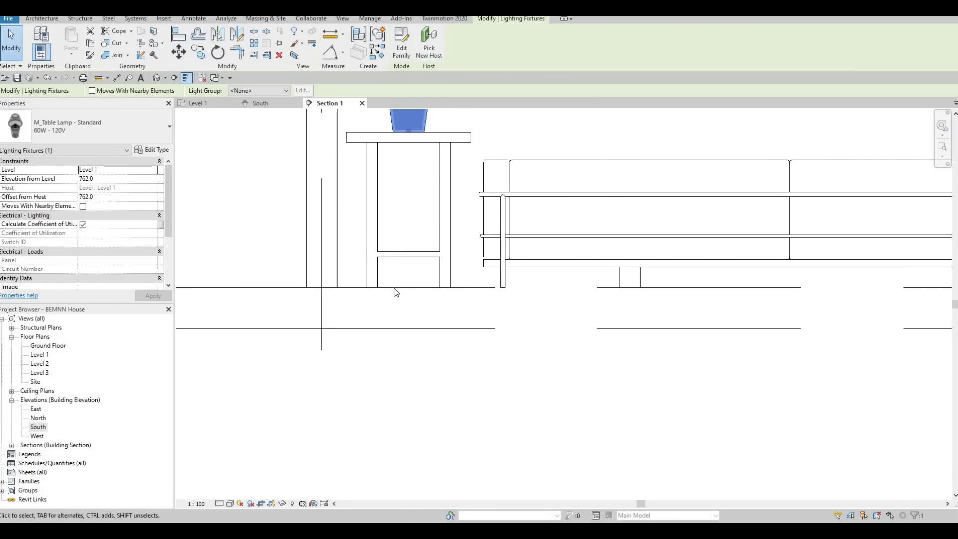
{"action": "scroll", "coordinate": [397, 293], "scroll_direction": "down", "scroll_amount": 3}
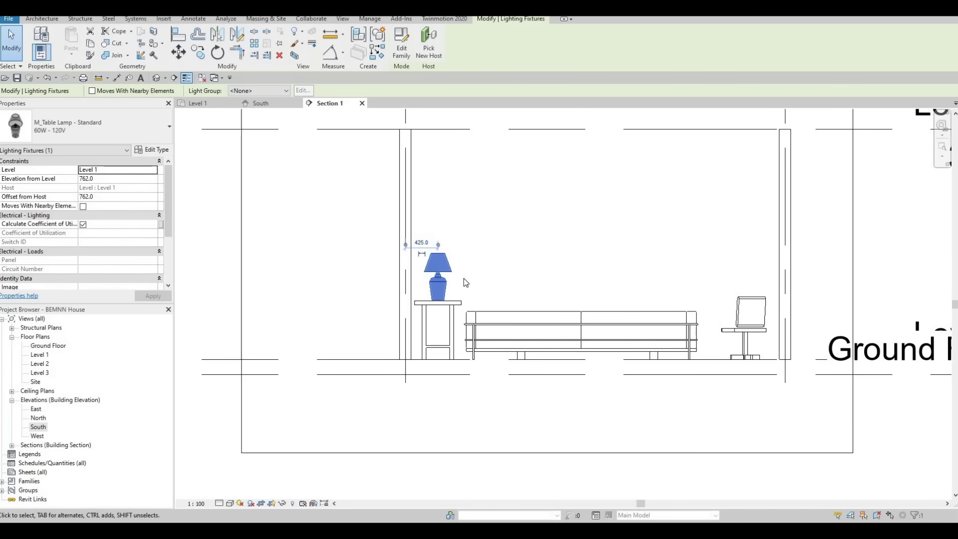
{"action": "scroll", "coordinate": [463, 278], "scroll_direction": "up", "scroll_amount": 2}
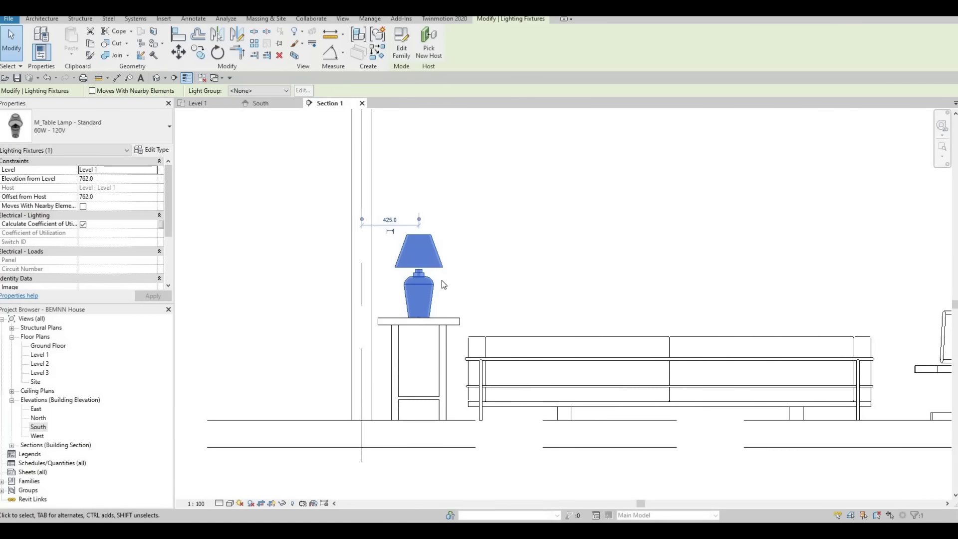
{"action": "left_click", "coordinate": [481, 244]}
{"action": "scroll", "coordinate": [505, 241], "scroll_direction": "down", "scroll_amount": 3}
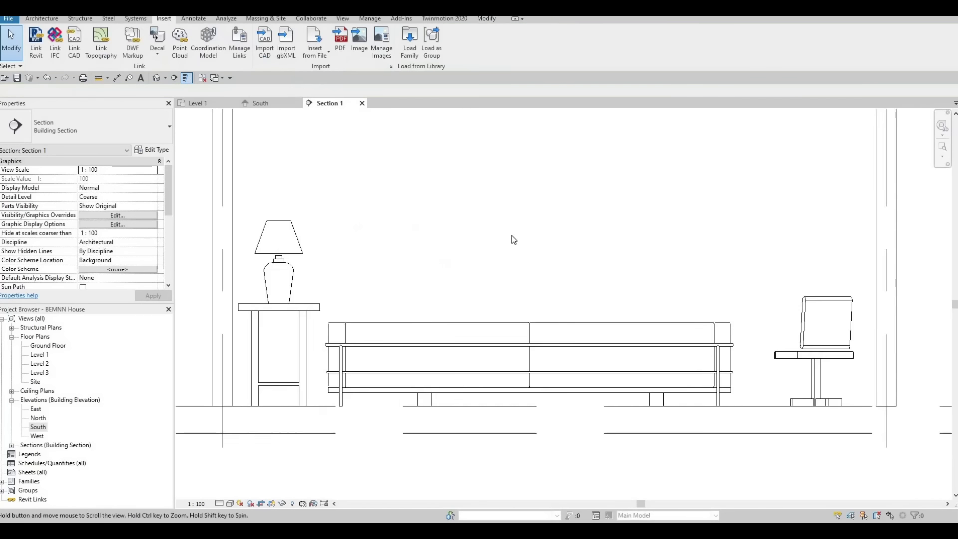
Step: Return to the Level 1 floor plan and load the M_Floor Lamp - Arm Extension family from the Internal lighting folder
{"action": "left_click", "coordinate": [211, 104]}
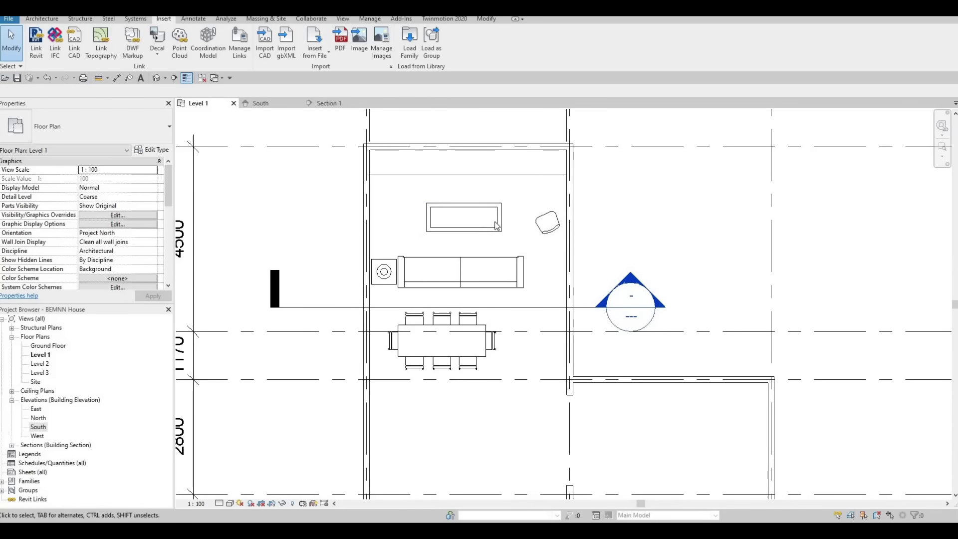
{"action": "middle_click_drag", "start_coordinate": [497, 225], "coordinate": [468, 215]}
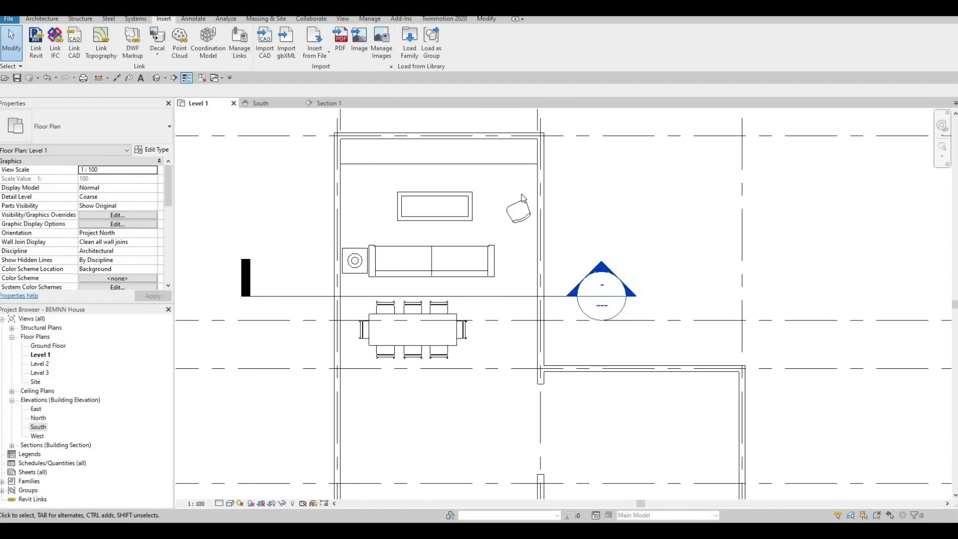
{"action": "left_click", "coordinate": [409, 41]}
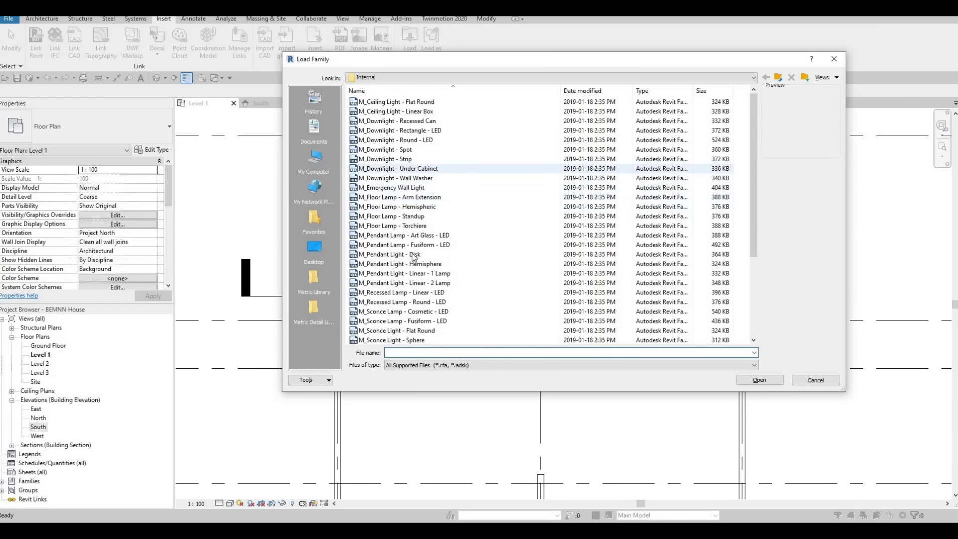
{"action": "scroll", "coordinate": [400, 282], "scroll_direction": "down", "scroll_amount": 4}
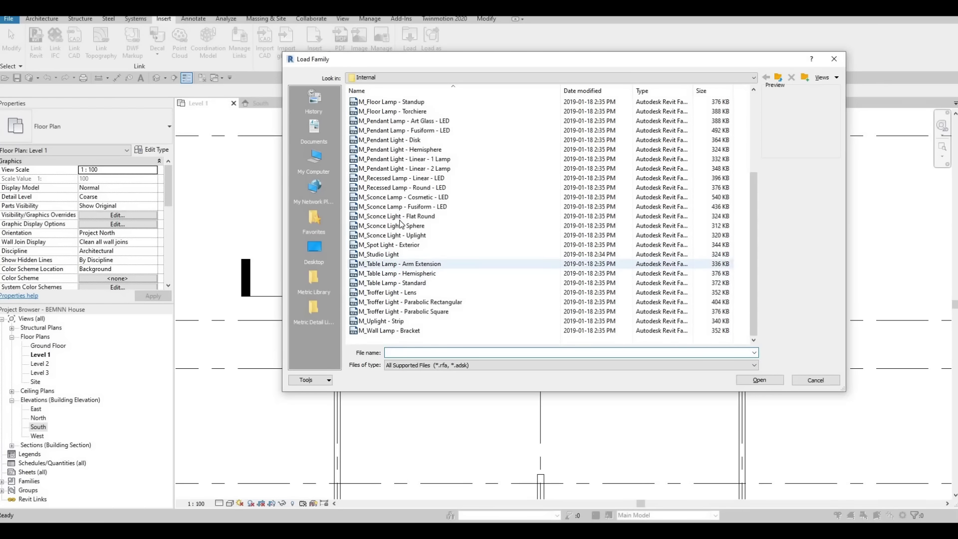
{"action": "left_click", "coordinate": [385, 102]}
{"action": "left_click", "coordinate": [379, 111]}
{"action": "scroll", "coordinate": [370, 150], "scroll_direction": "up", "scroll_amount": 2}
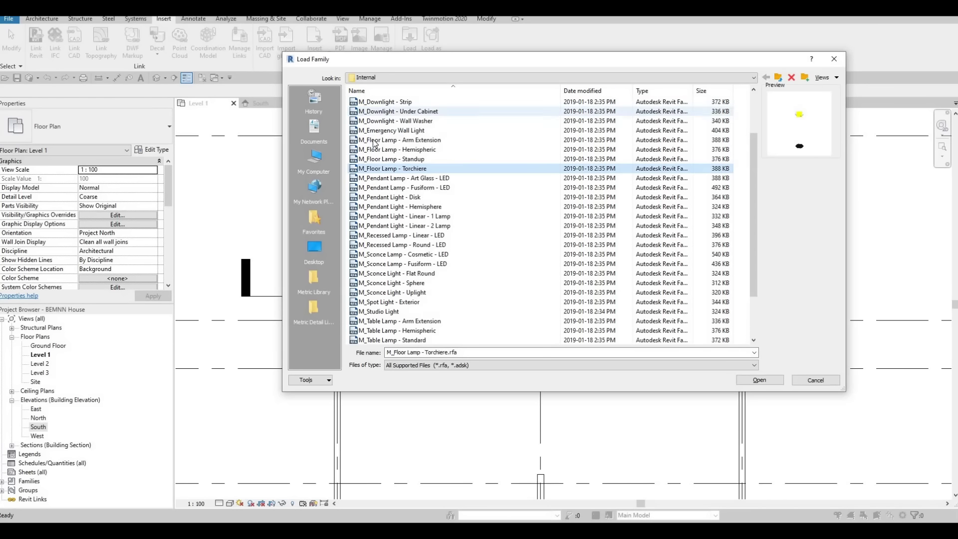
{"action": "left_click", "coordinate": [394, 140]}
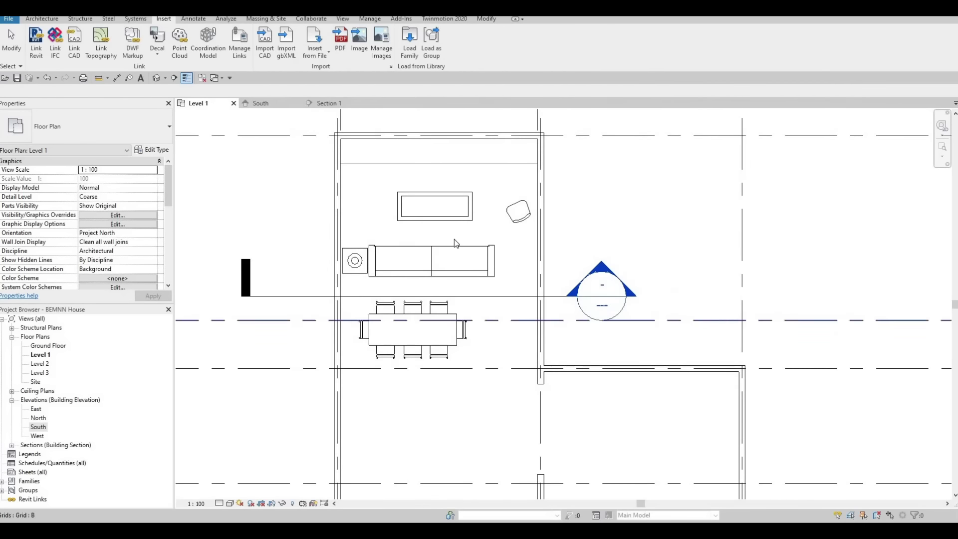
Step: Start placing the 100W - 120V arm extension floor lamp, trying quarter-turn orientations beside the angled chair
{"action": "scroll", "coordinate": [454, 245], "scroll_direction": "down", "scroll_amount": 2}
{"action": "key", "text": "c"}
{"action": "key", "text": "m"}
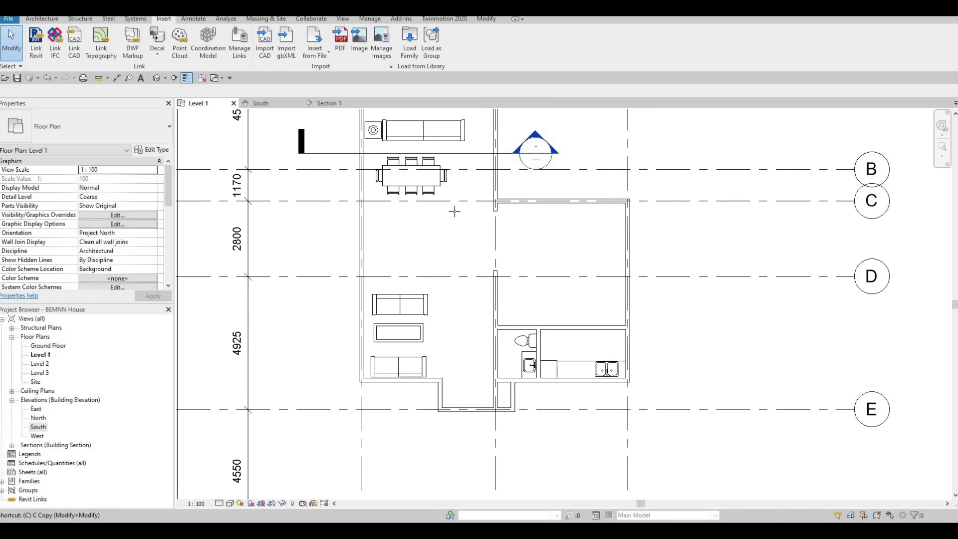
{"action": "middle_click_drag", "start_coordinate": [489, 281], "coordinate": [489, 351]}
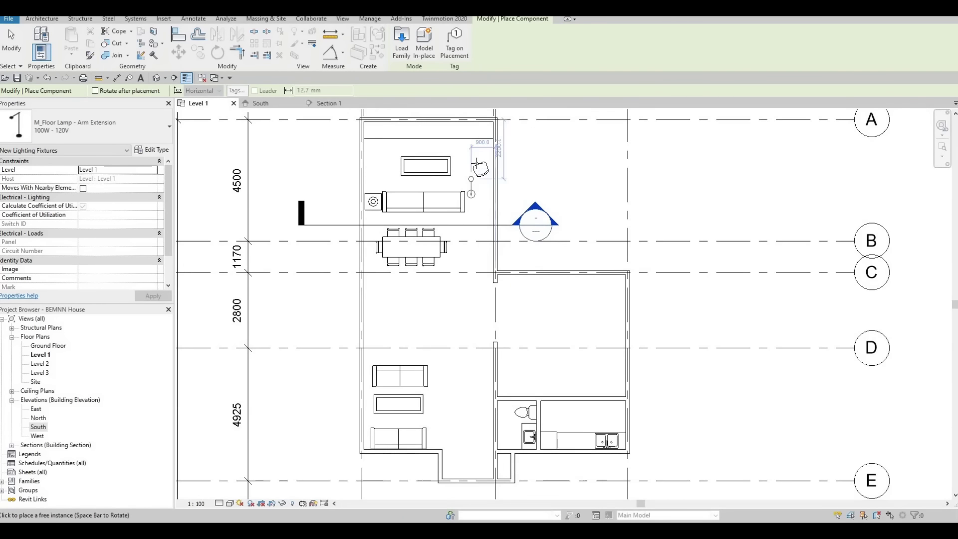
{"action": "scroll", "coordinate": [486, 170], "scroll_direction": "up", "scroll_amount": 2}
{"action": "scroll", "coordinate": [484, 162], "scroll_direction": "up", "scroll_amount": 3}
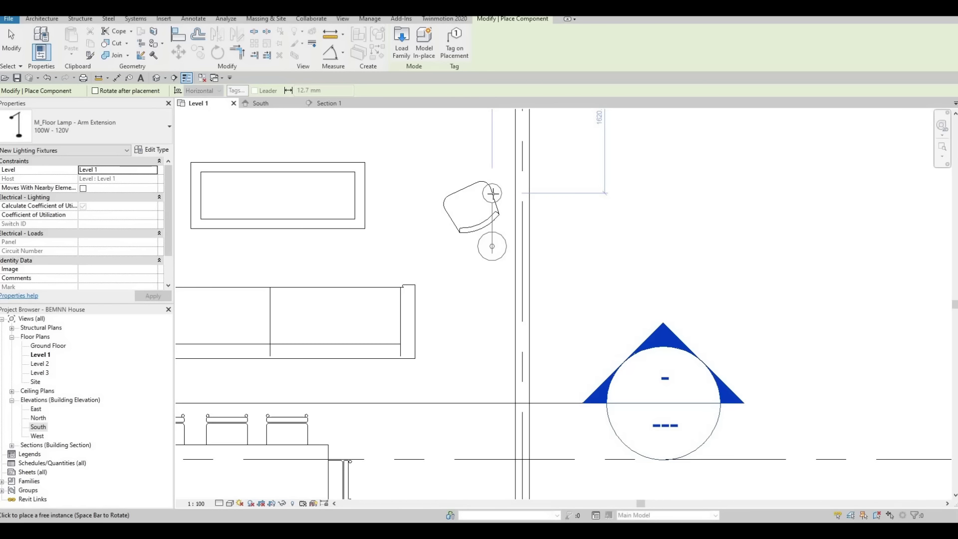
{"action": "key", "text": "space"}
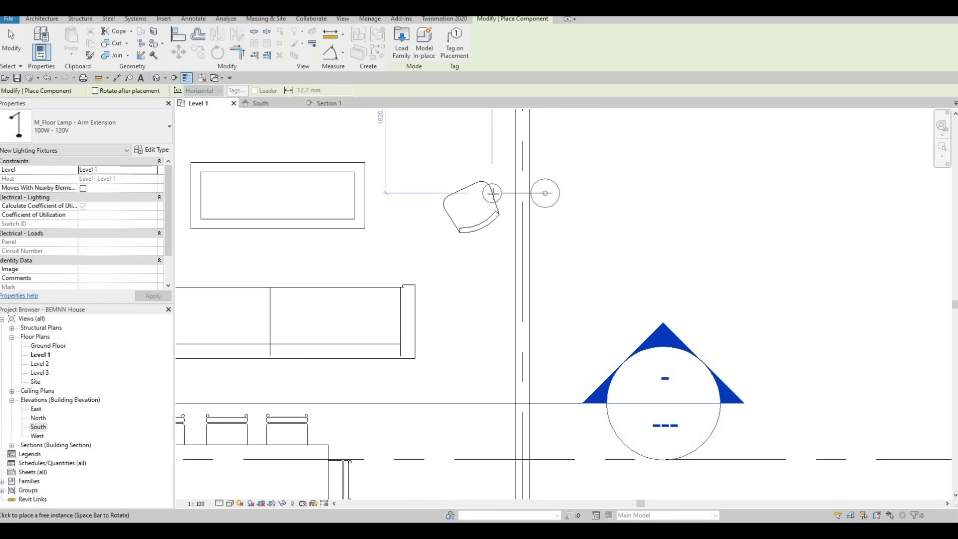
{"action": "key", "text": "space"}
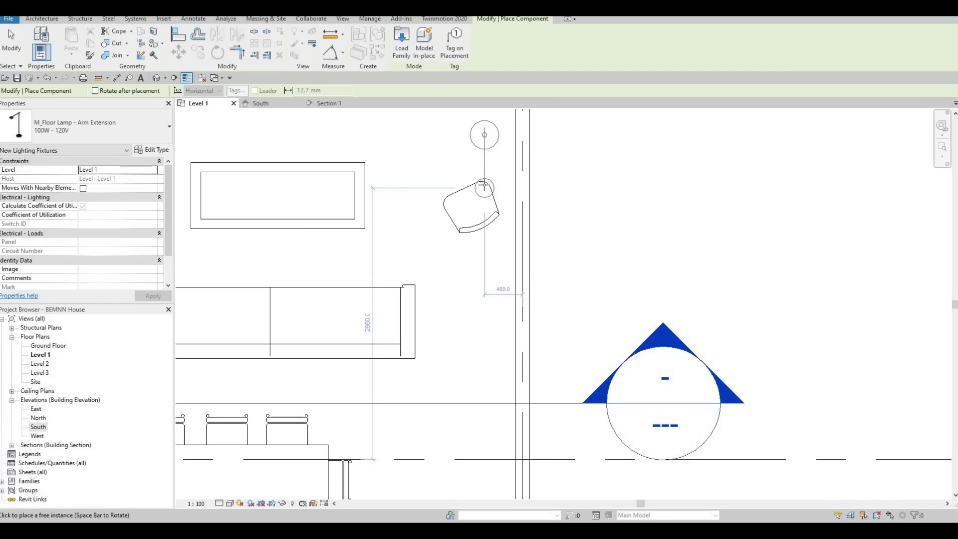
{"action": "key", "text": "space"}
{"action": "key", "text": "space"}
{"action": "left_click", "coordinate": [467, 187]}
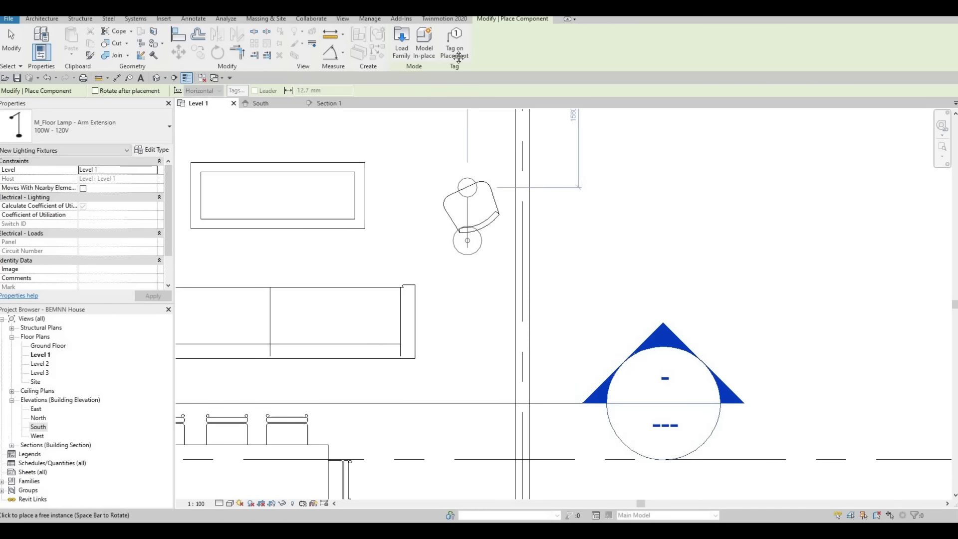
Step: Rotate the unplaced floor lamp to a slanted orientation by referencing the curved edge of the toilet in the bathroom
{"action": "scroll", "coordinate": [464, 210], "scroll_direction": "down", "scroll_amount": 5, "text": "ctrl"}
{"action": "scroll", "coordinate": [473, 216], "scroll_direction": "down", "scroll_amount": 3}
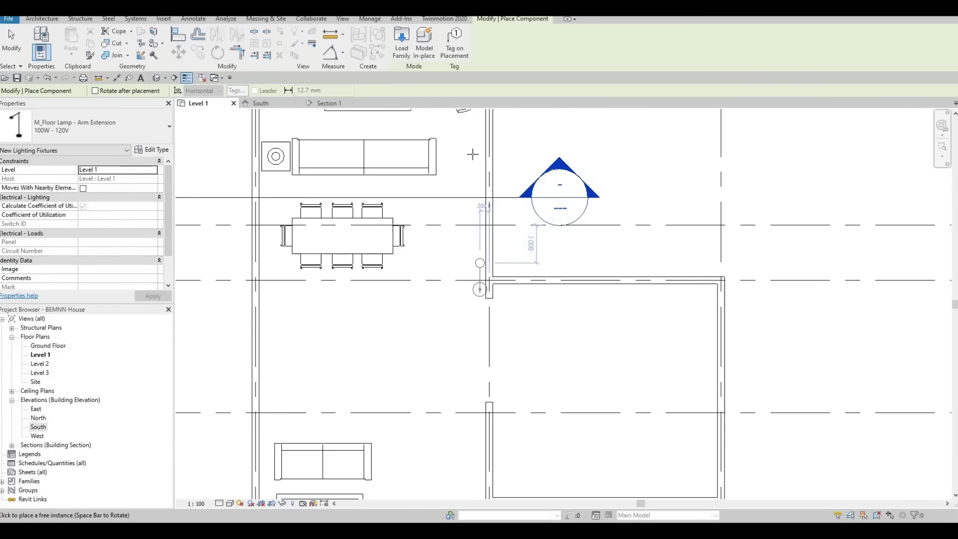
{"action": "scroll", "coordinate": [499, 175], "scroll_direction": "down", "scroll_amount": 3, "text": "ctrl"}
{"action": "scroll", "coordinate": [507, 223], "scroll_direction": "up", "scroll_amount": 5}
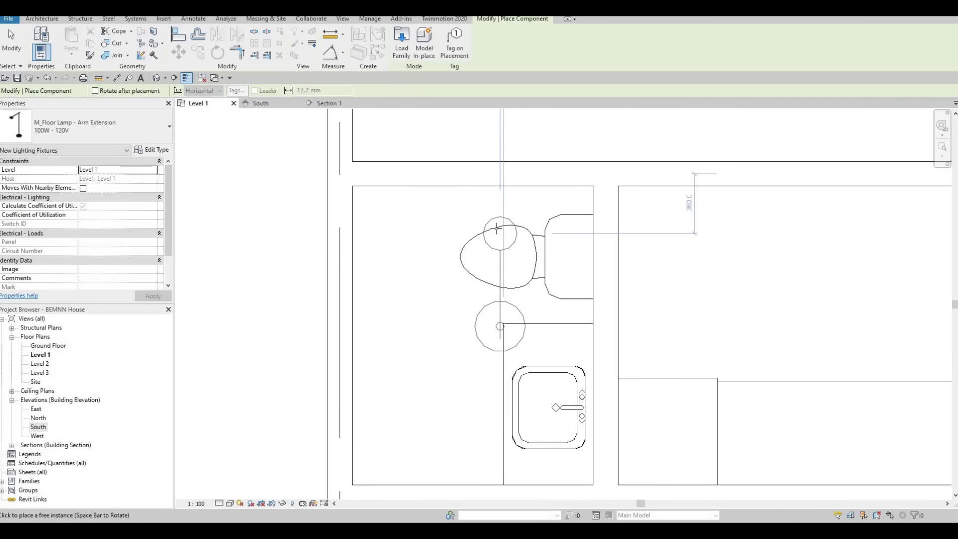
{"action": "key", "text": "space"}
{"action": "key", "text": "space"}
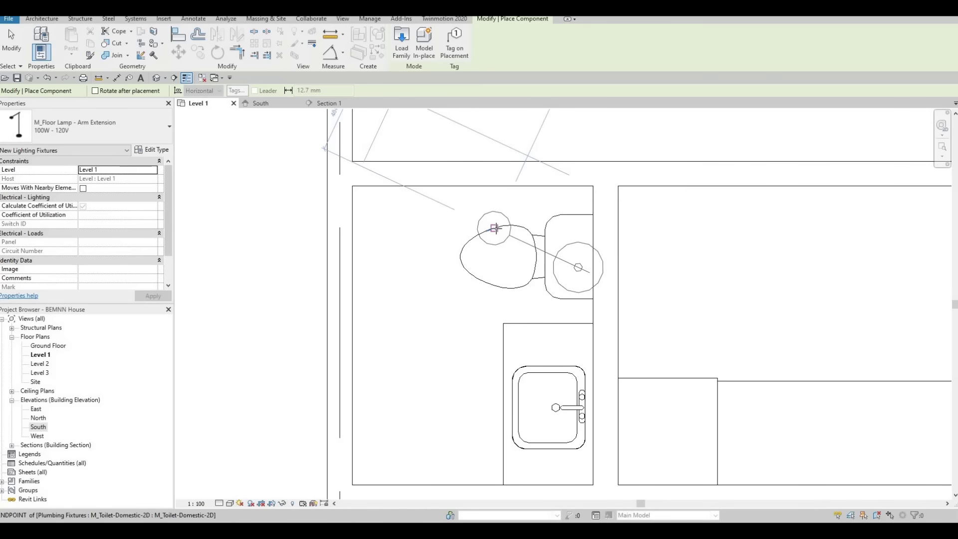
{"action": "key", "text": "space"}
{"action": "key", "text": "space"}
{"action": "key", "text": "space"}
{"action": "key", "text": "space"}
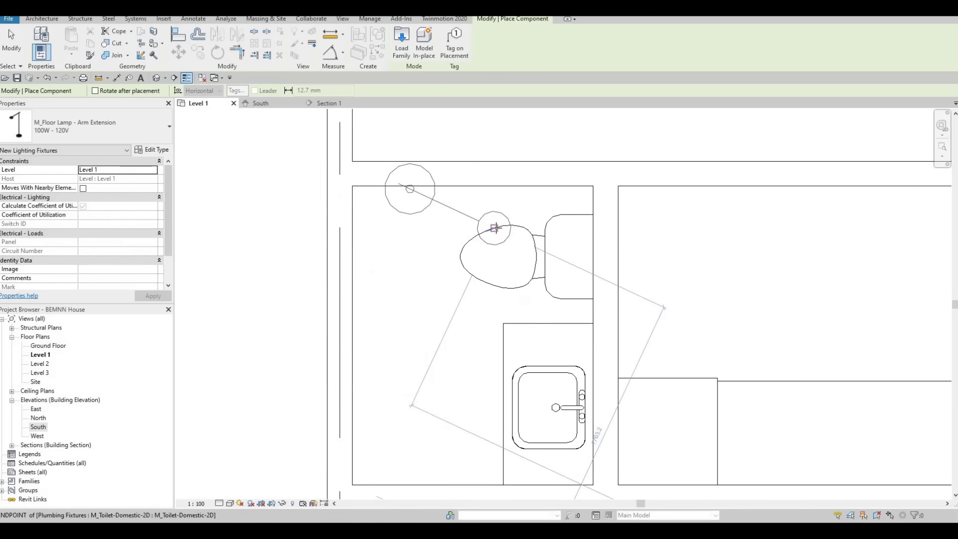
{"action": "key", "text": "space"}
Step: Place the slanted floor lamp between the angled chair and the entertainment center, close to the exterior wall
{"action": "scroll", "coordinate": [453, 327], "scroll_direction": "down", "scroll_amount": 4}
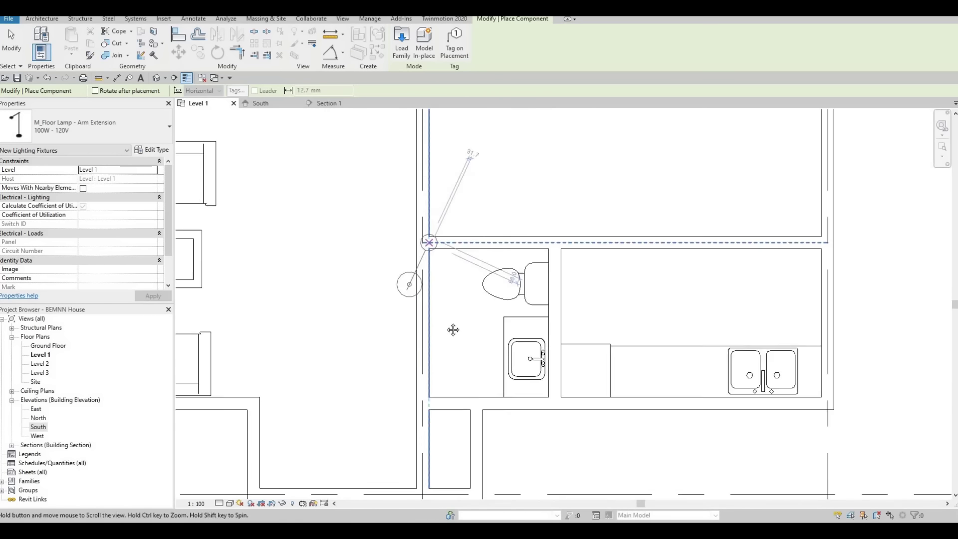
{"action": "scroll", "coordinate": [494, 214], "scroll_direction": "up", "scroll_amount": 4}
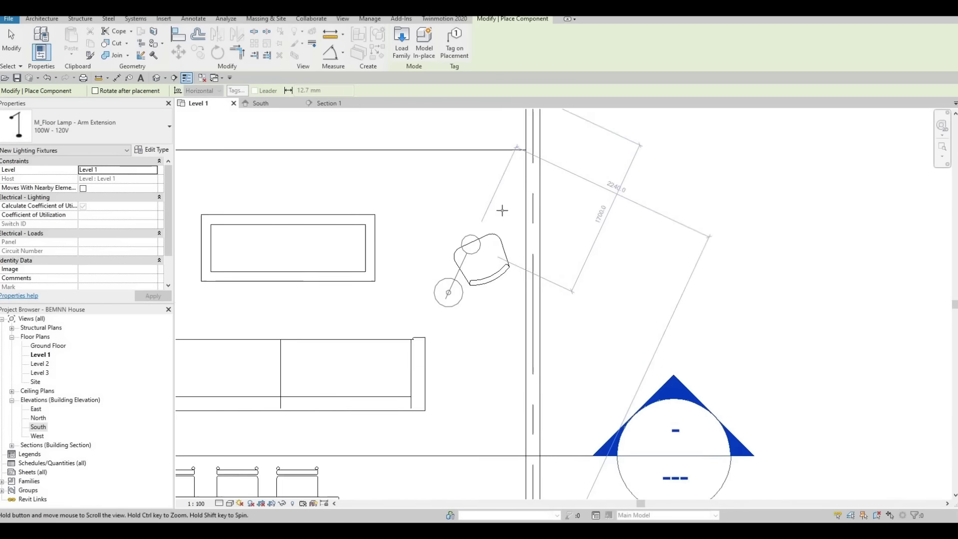
{"action": "left_click", "coordinate": [494, 184]}
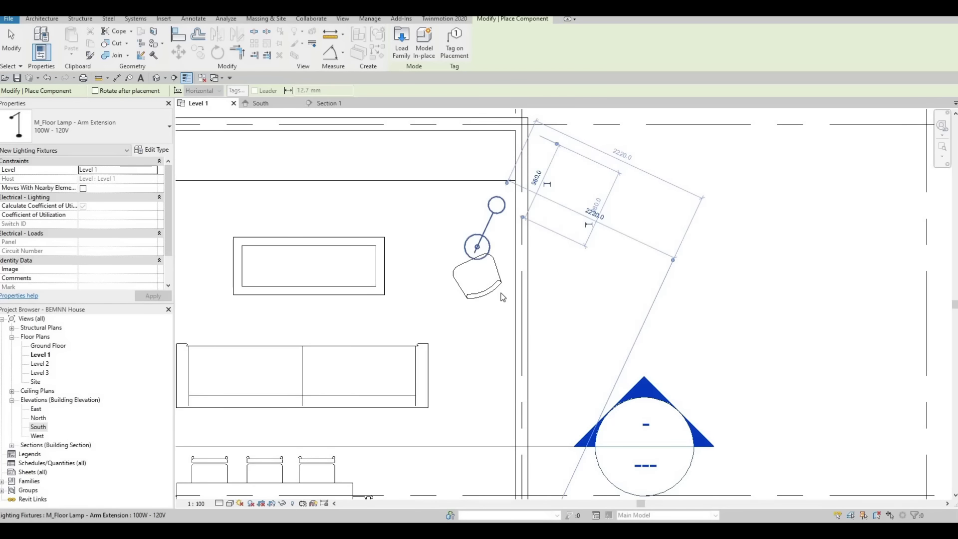
{"action": "key", "text": "Escape"}
Step: Rotate the floor lamp clockwise about the center of its small circle so that its large circle clears the chair
{"action": "scroll", "coordinate": [544, 217], "scroll_direction": "down", "scroll_amount": 4}
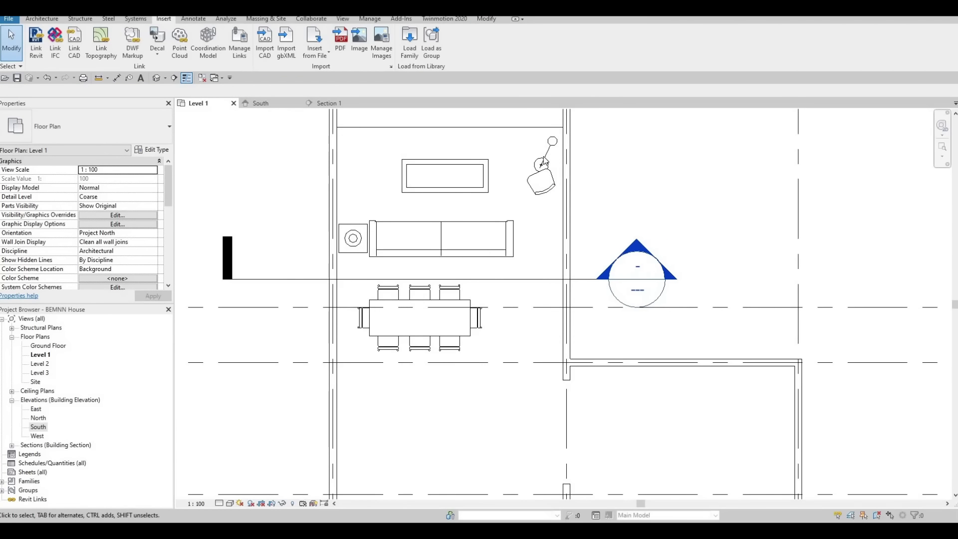
{"action": "left_click", "coordinate": [552, 151]}
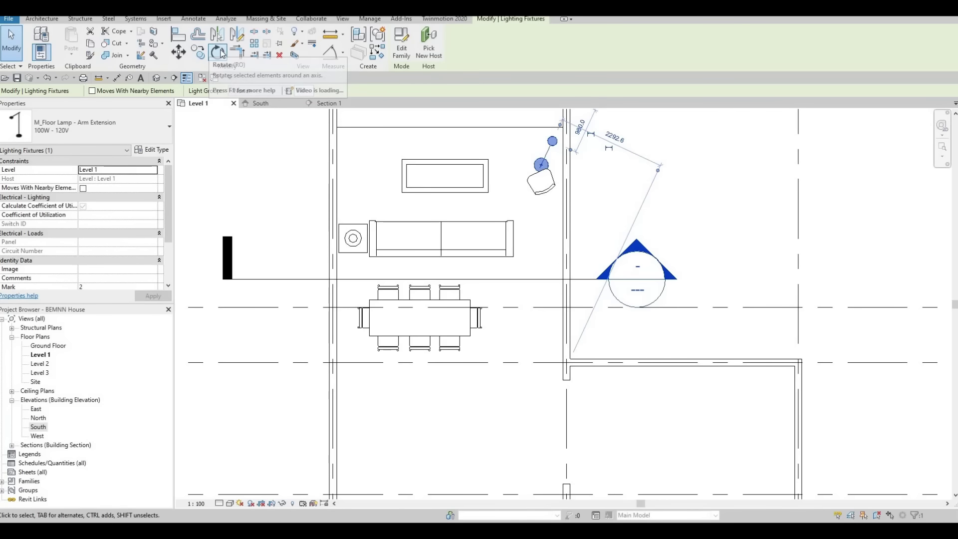
{"action": "left_click", "coordinate": [219, 52]}
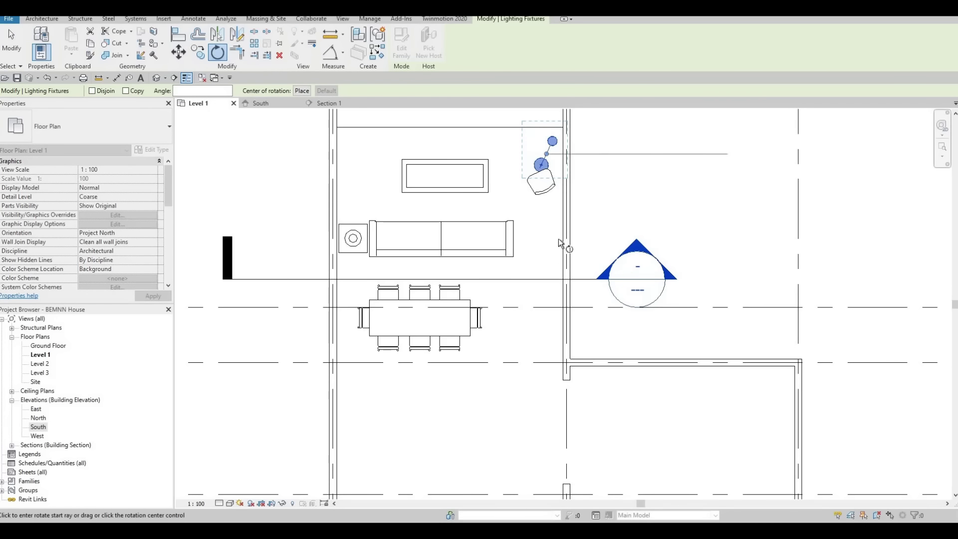
{"action": "scroll", "coordinate": [567, 124], "scroll_direction": "up", "scroll_amount": 2}
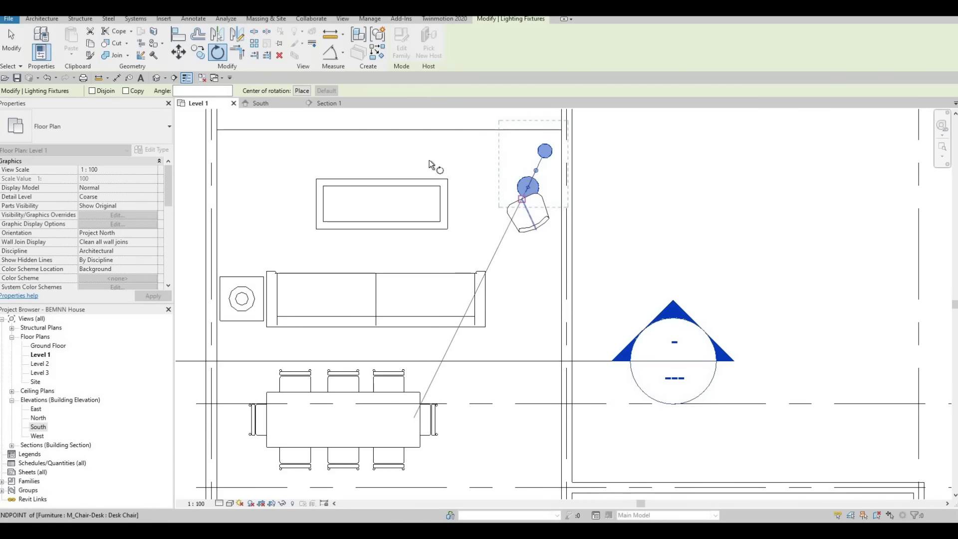
{"action": "left_click", "coordinate": [302, 91]}
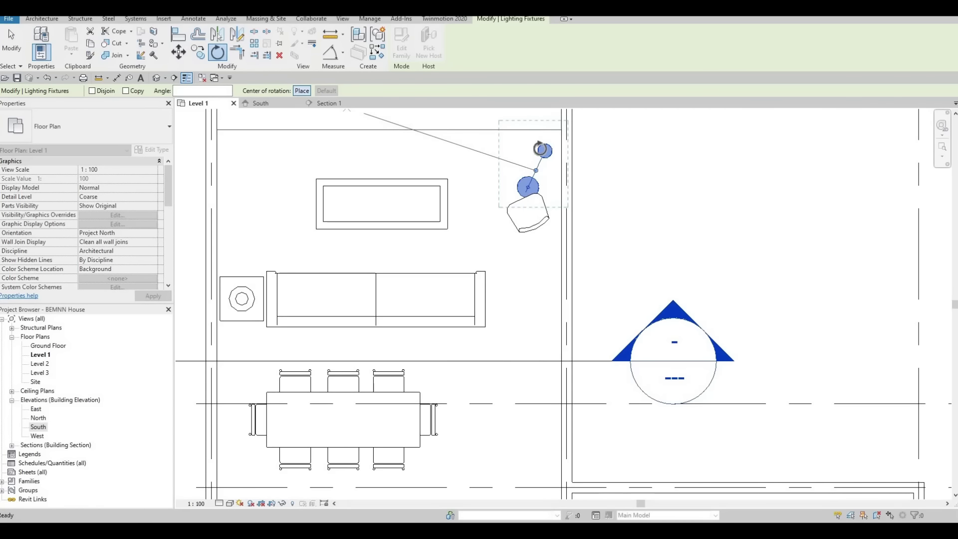
{"action": "left_click", "coordinate": [535, 184]}
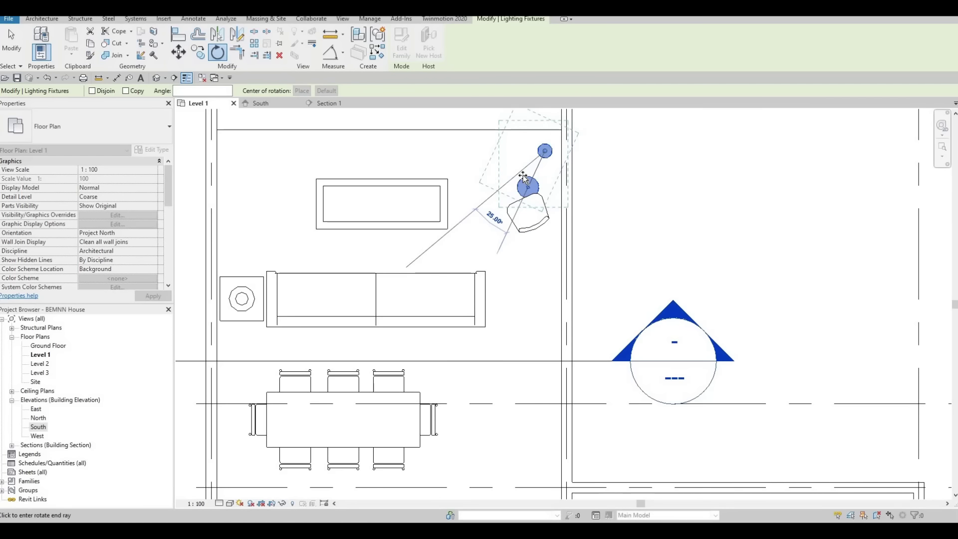
{"action": "left_click", "coordinate": [523, 177]}
{"action": "key", "text": "Escape"}
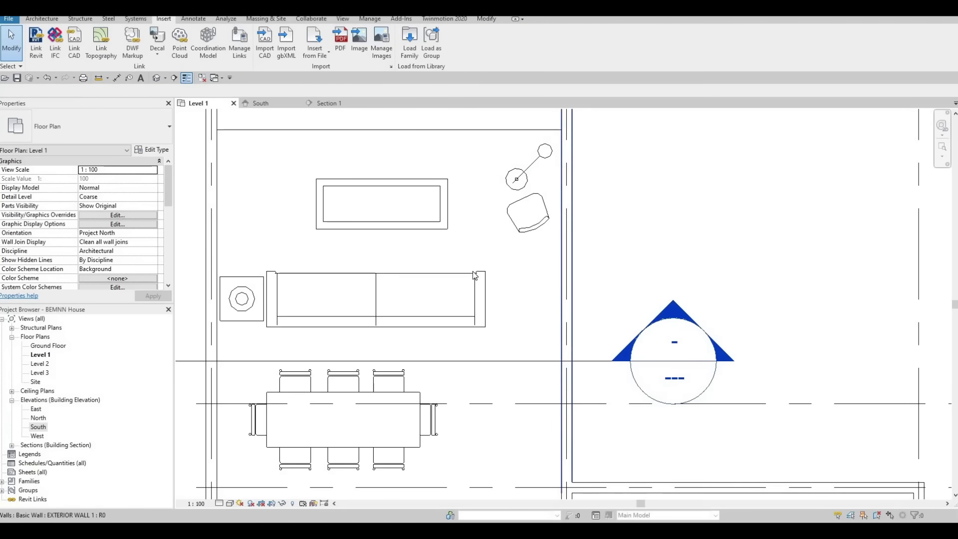
{"action": "scroll", "coordinate": [461, 276], "scroll_direction": "down", "scroll_amount": 2}
{"action": "middle_click_drag", "start_coordinate": [479, 280], "coordinate": [489, 243]}
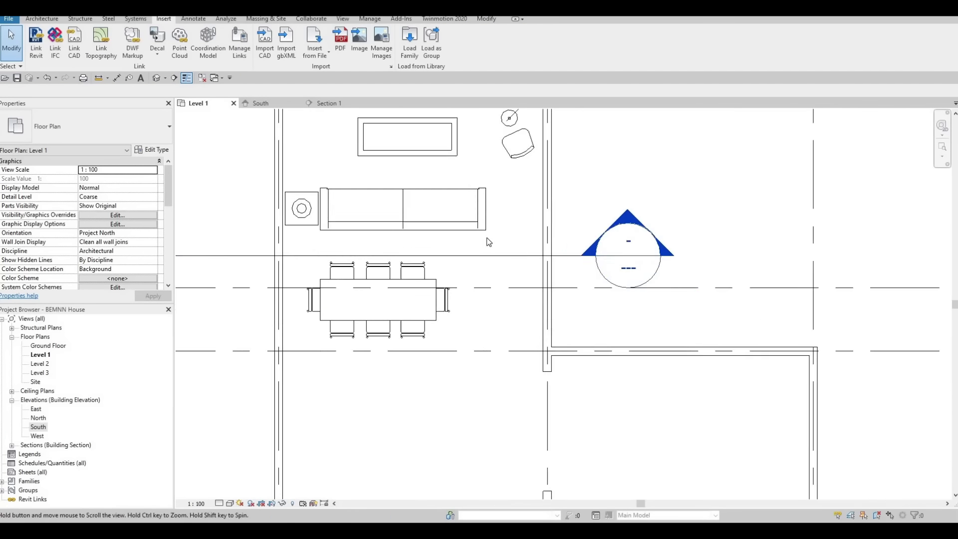
{"action": "scroll", "coordinate": [453, 268], "scroll_direction": "down", "scroll_amount": 4}
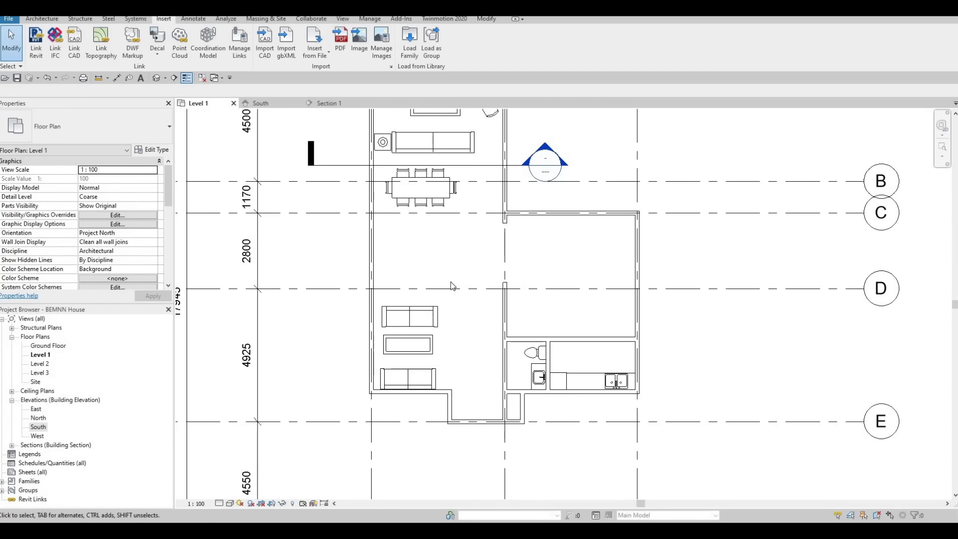
{"action": "middle_click_drag", "start_coordinate": [453, 285], "coordinate": [450, 285]}
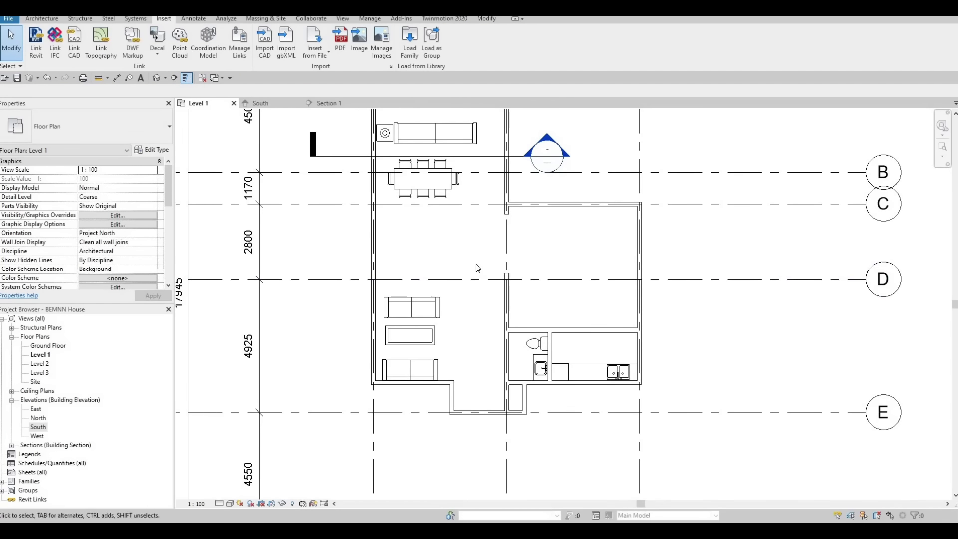
{"action": "scroll", "coordinate": [478, 269], "scroll_direction": "down", "scroll_amount": 5}
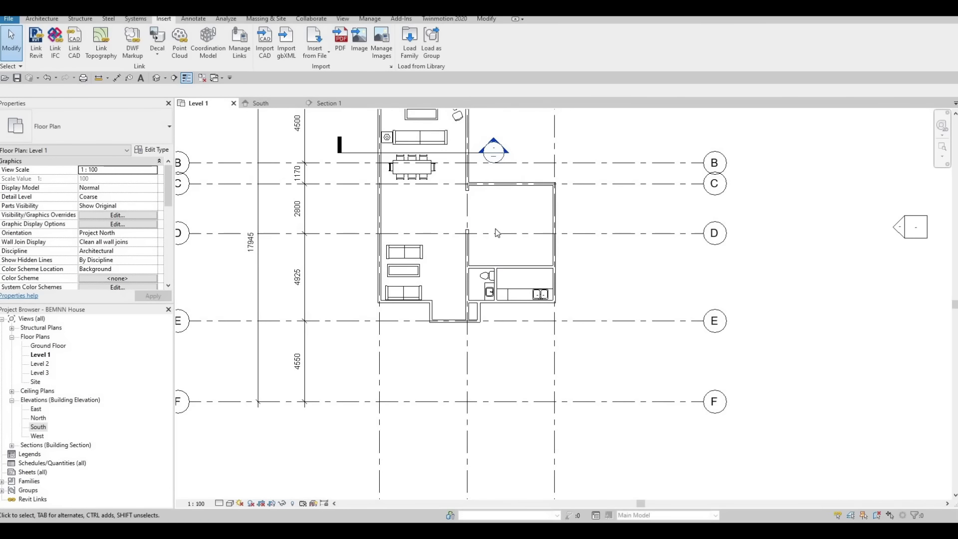
Step: Examine the open floor area of the Level 1 plan between the dining table and the lower sofas
{"action": "middle_click_drag", "start_coordinate": [497, 233], "coordinate": [491, 272]}
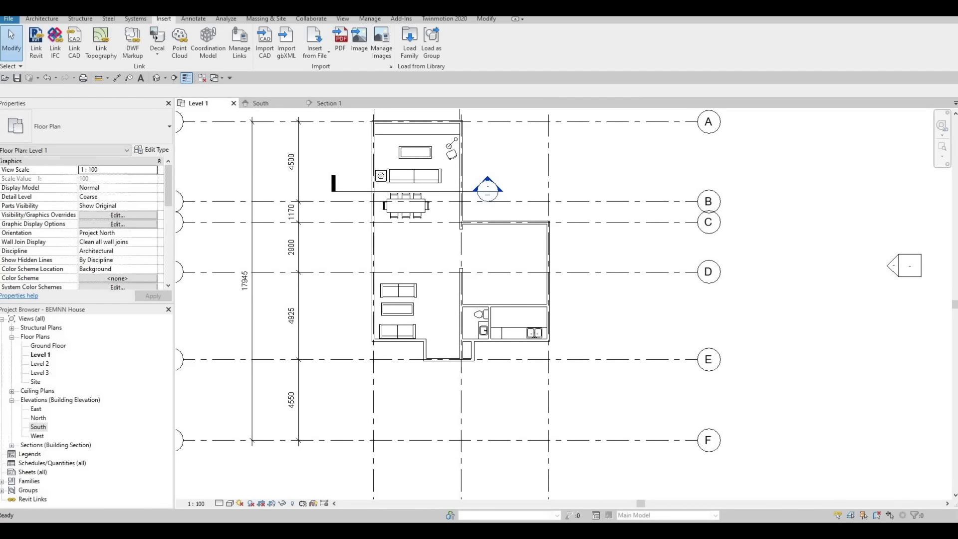
{"action": "middle_click_drag", "start_coordinate": [449, 225], "coordinate": [477, 270]}
{"action": "scroll", "coordinate": [469, 258], "scroll_direction": "up", "scroll_amount": 3}
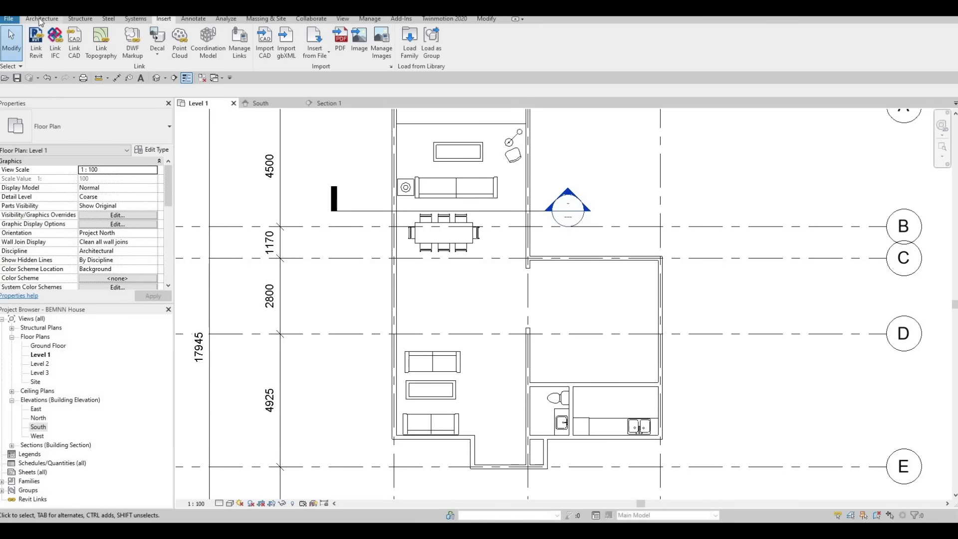
{"action": "scroll", "coordinate": [333, 64], "scroll_direction": "up", "scroll_amount": 4}
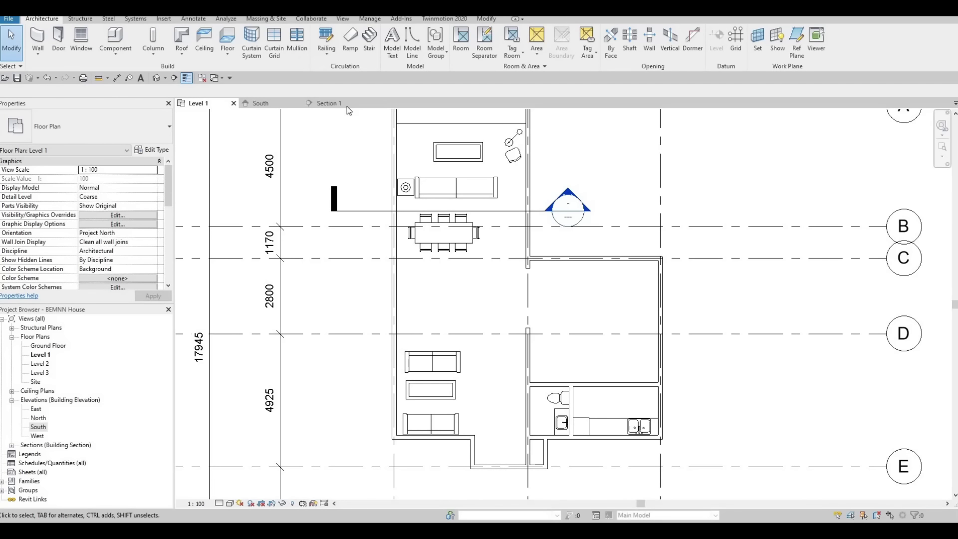
{"action": "middle_click_drag", "start_coordinate": [483, 271], "coordinate": [537, 250]}
{"action": "scroll", "coordinate": [535, 246], "scroll_direction": "down", "scroll_amount": 1}
{"action": "scroll", "coordinate": [494, 249], "scroll_direction": "up", "scroll_amount": 2}
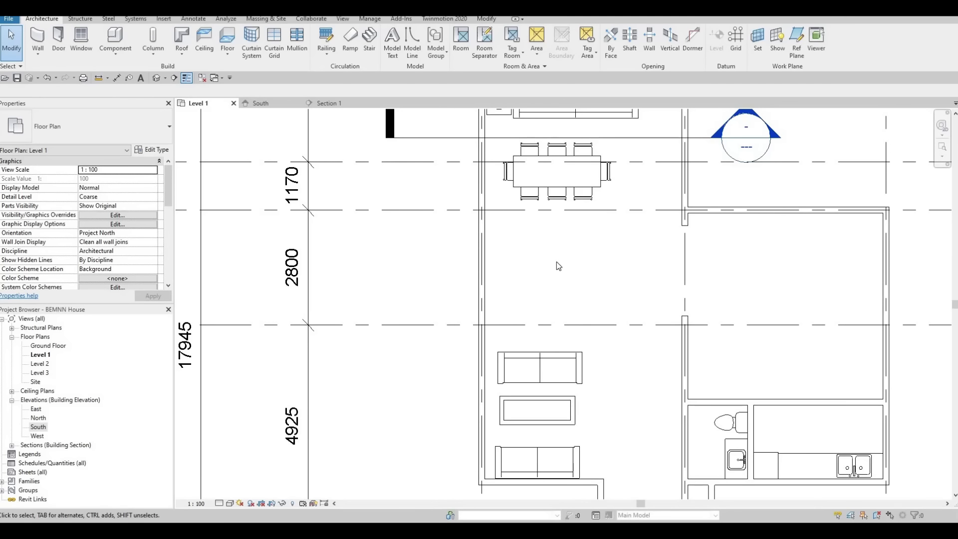
{"action": "scroll", "coordinate": [559, 265], "scroll_direction": "down", "scroll_amount": 2}
{"action": "scroll", "coordinate": [349, 283], "scroll_direction": "down", "scroll_amount": 1}
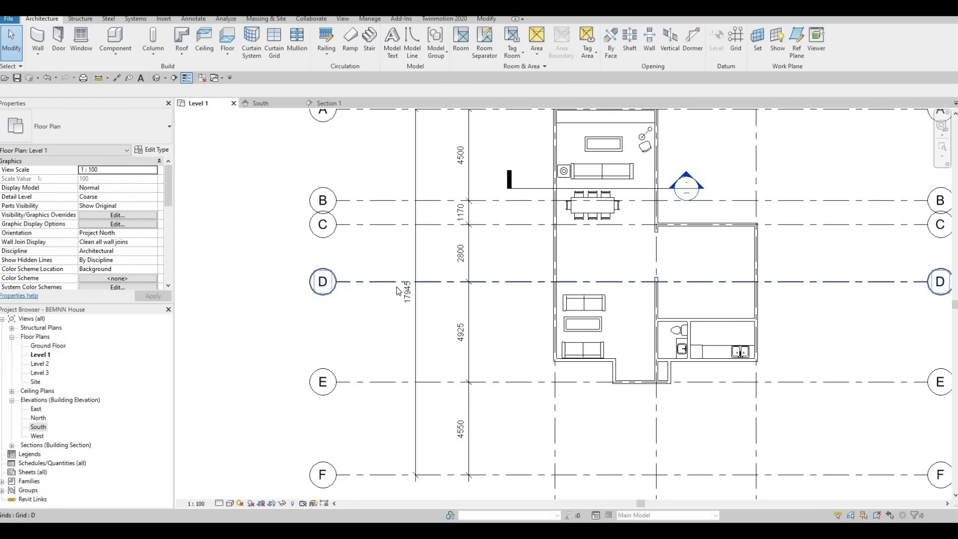
{"action": "scroll", "coordinate": [569, 280], "scroll_direction": "up", "scroll_amount": 4}
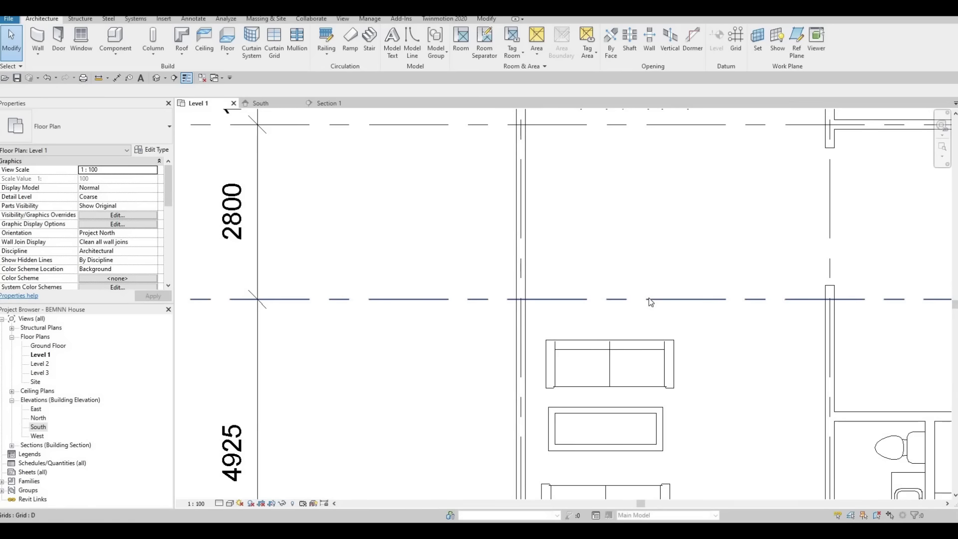
{"action": "scroll", "coordinate": [537, 325], "scroll_direction": "down", "scroll_amount": 3}
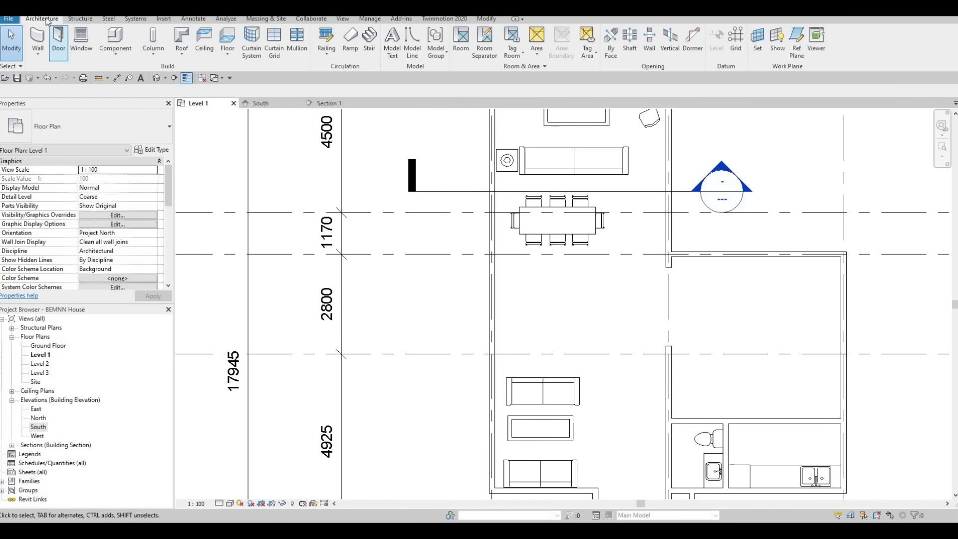
Step: Start a stair from Level 1 to Level 2 and set its desired number of risers to 14
{"action": "left_click", "coordinate": [81, 43]}
{"action": "key", "text": "Escape"}
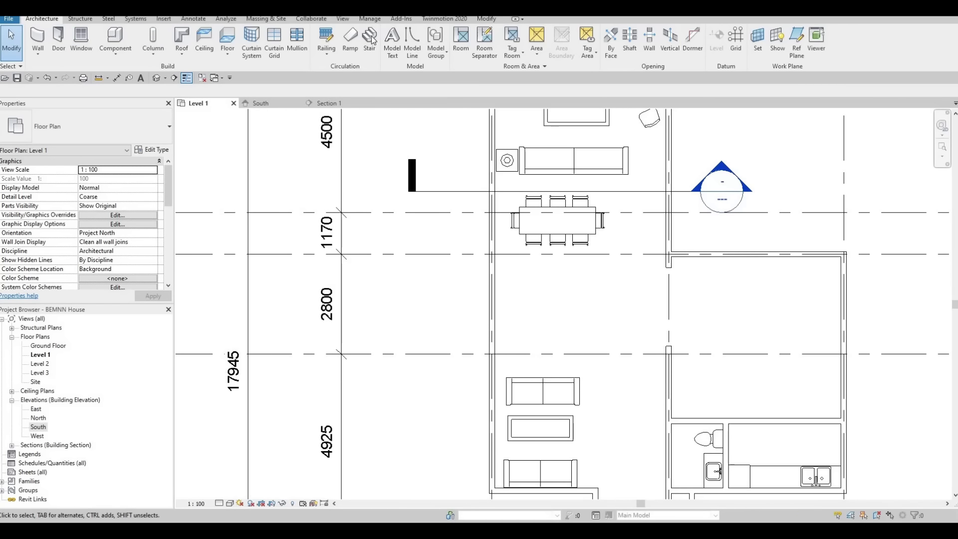
{"action": "left_click", "coordinate": [371, 39]}
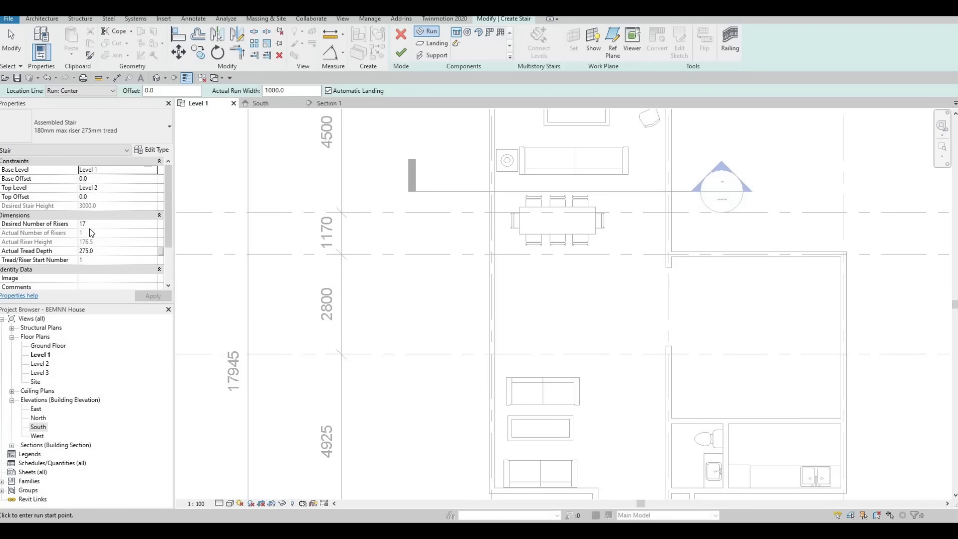
{"action": "left_click", "coordinate": [44, 226]}
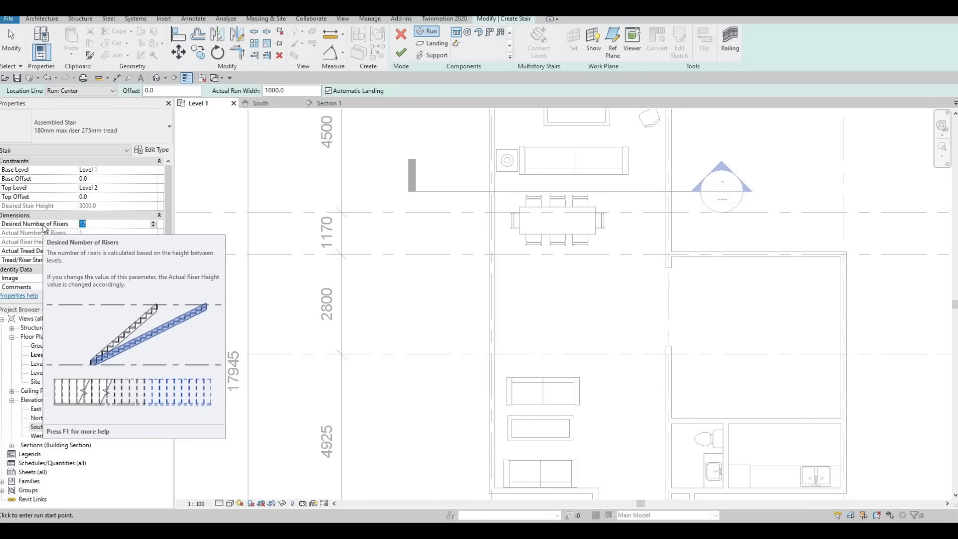
{"action": "type", "text": "1"}
{"action": "key", "text": "Return"}
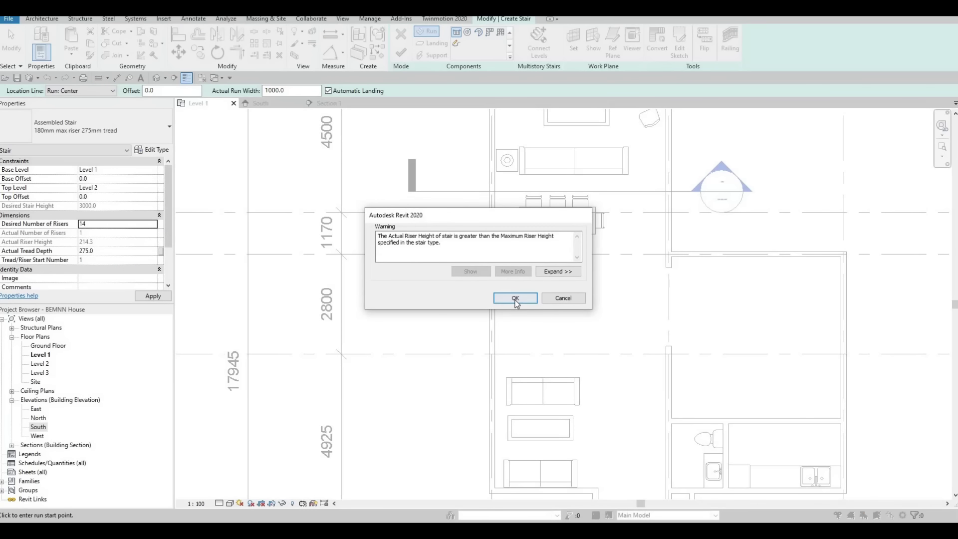
{"action": "key", "text": "Return"}
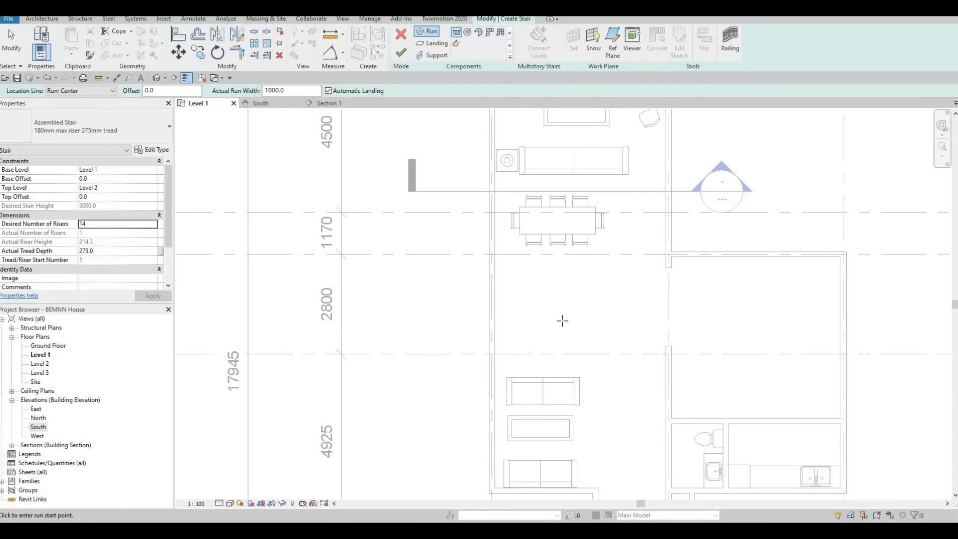
Step: Create a U-shaped stair between grids C and D with two parallel seven-riser runs, 1000 mm wide, and a landing at the exterior wall
{"action": "scroll", "coordinate": [562, 321], "scroll_direction": "up", "scroll_amount": 5}
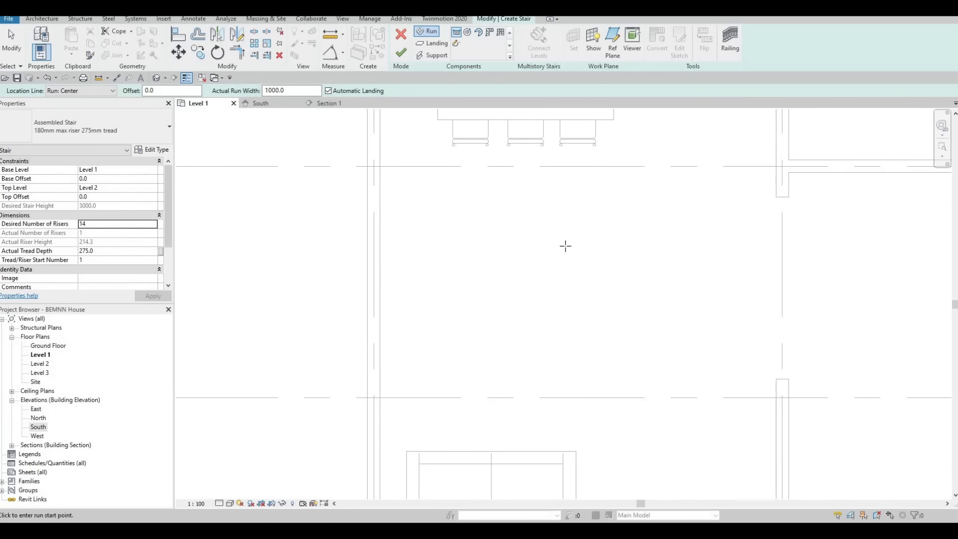
{"action": "left_click", "coordinate": [574, 244]}
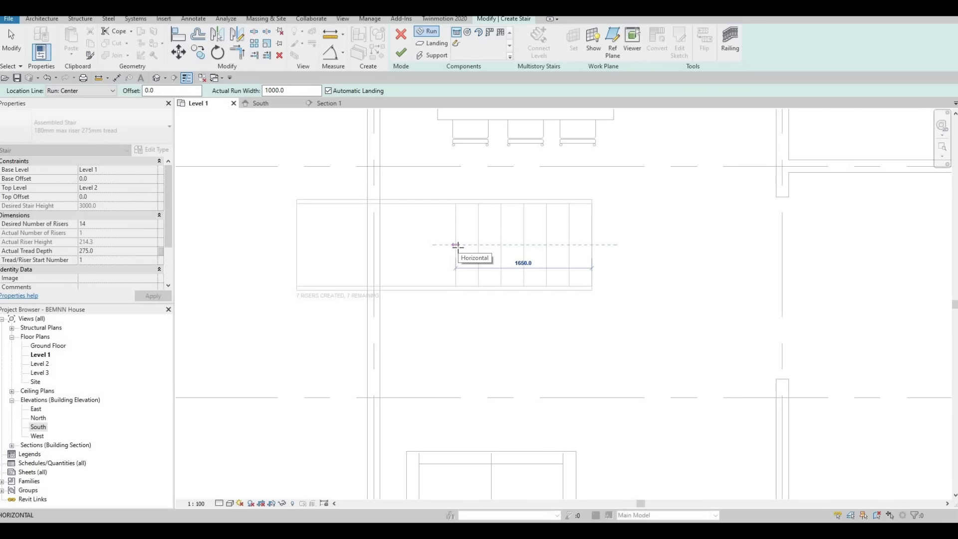
{"action": "left_click", "coordinate": [456, 245]}
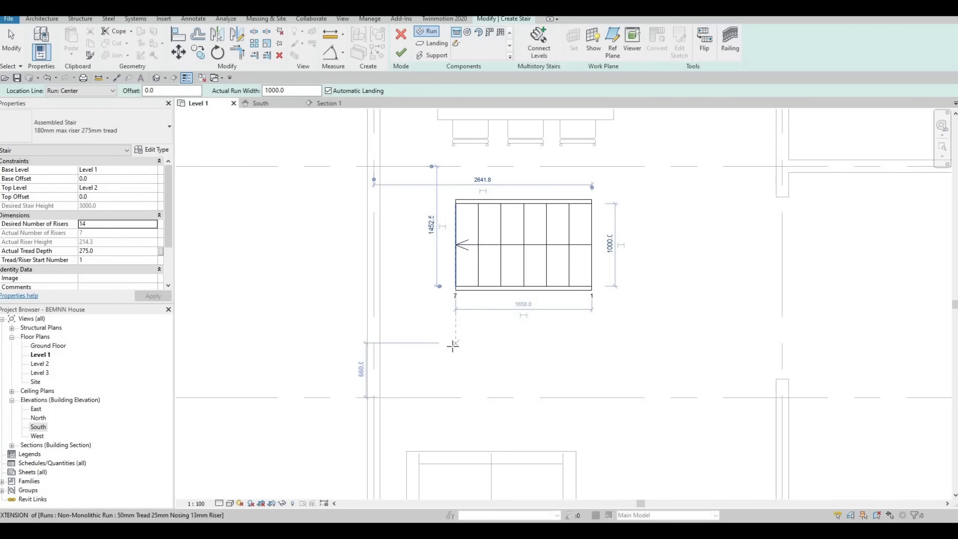
{"action": "left_click", "coordinate": [520, 353]}
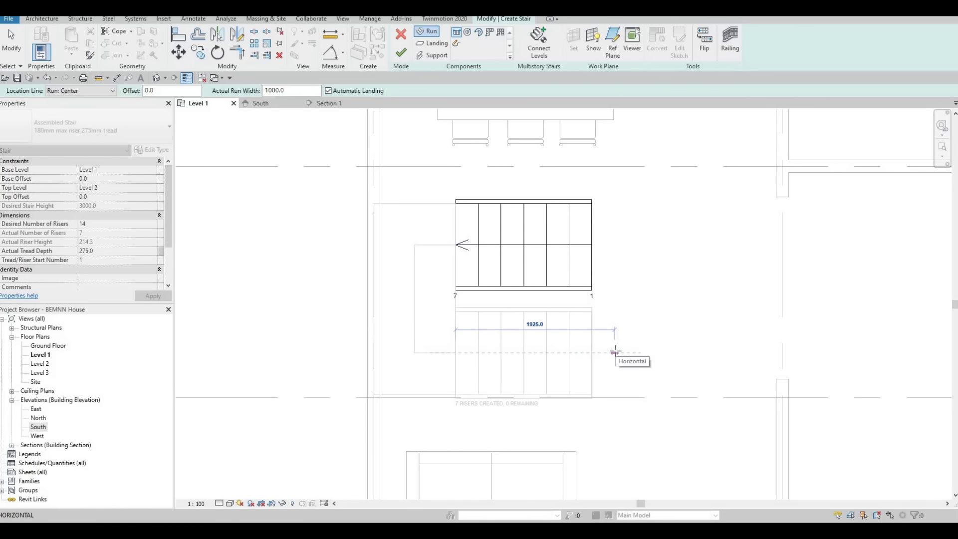
{"action": "left_click", "coordinate": [616, 354]}
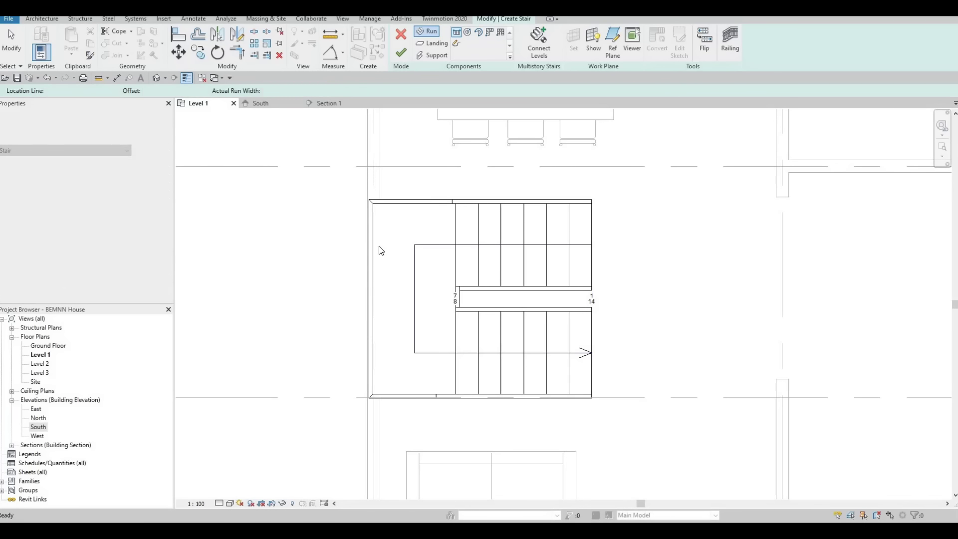
{"action": "key", "text": "Escape"}
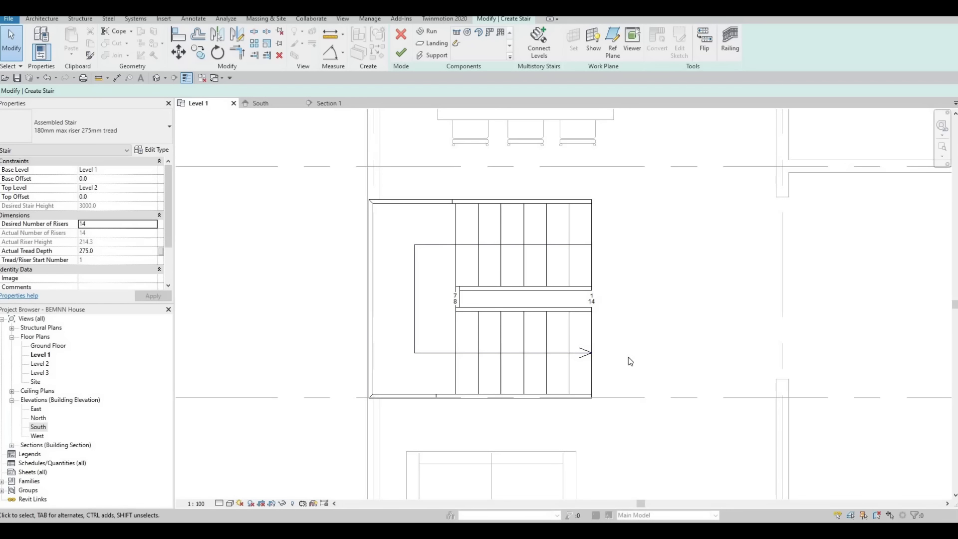
{"action": "left_click", "coordinate": [400, 54]}
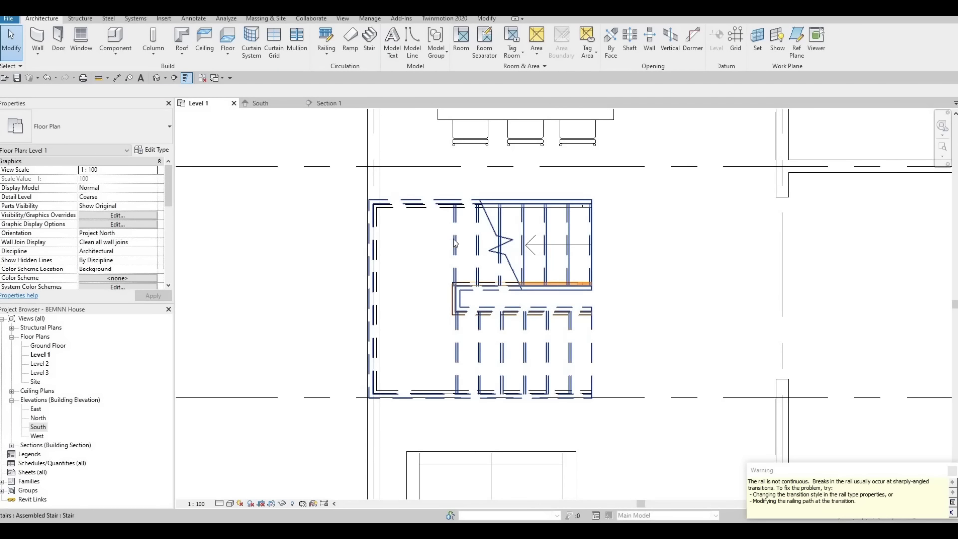
Step: Nudge the stair off the exterior wall so its landing meets the wall's inner face and its lower flight sits just above grid D
{"action": "left_click", "coordinate": [456, 237]}
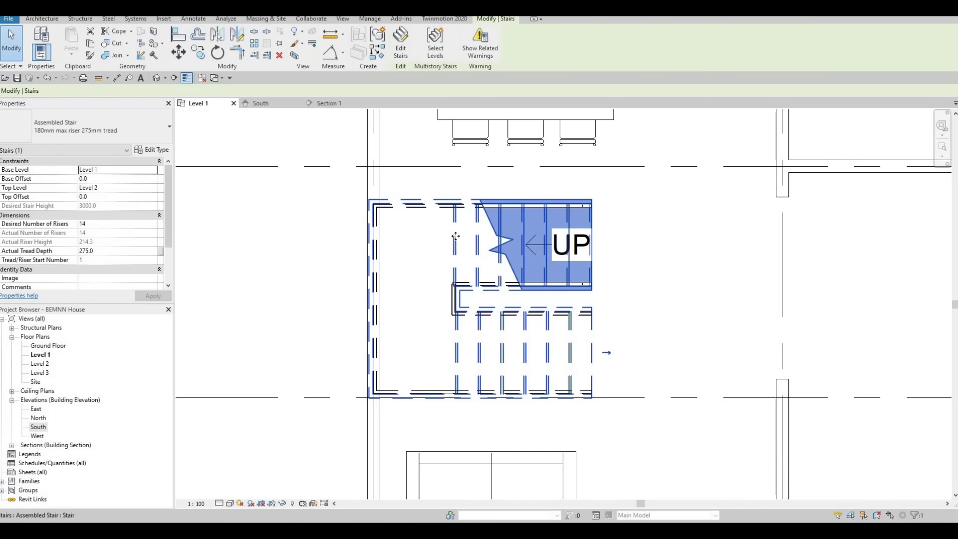
{"action": "key", "text": "Right"}
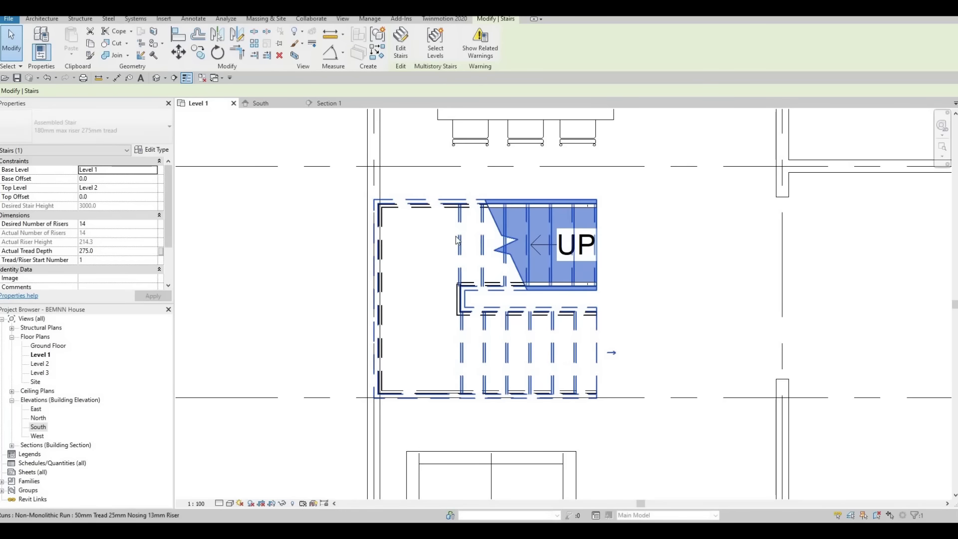
{"action": "key", "text": "Right"}
{"action": "key", "text": "Up"}
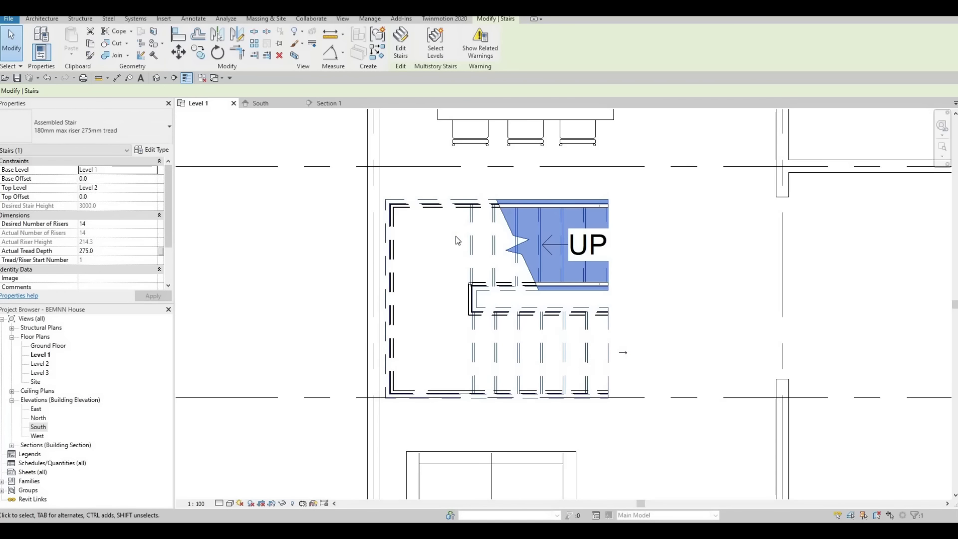
{"action": "key", "text": "Right"}
{"action": "key", "text": "Left"}
{"action": "key", "text": "Down"}
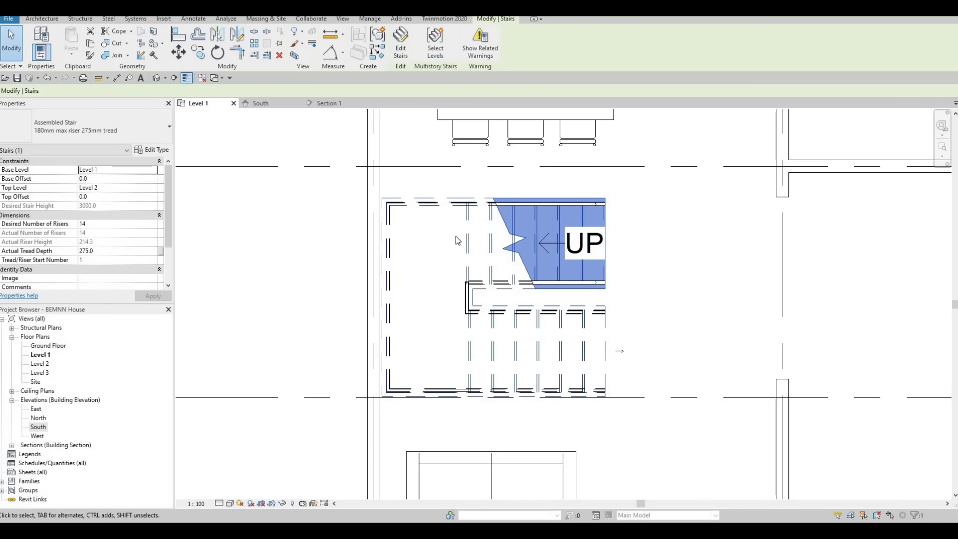
{"action": "key", "text": "Left"}
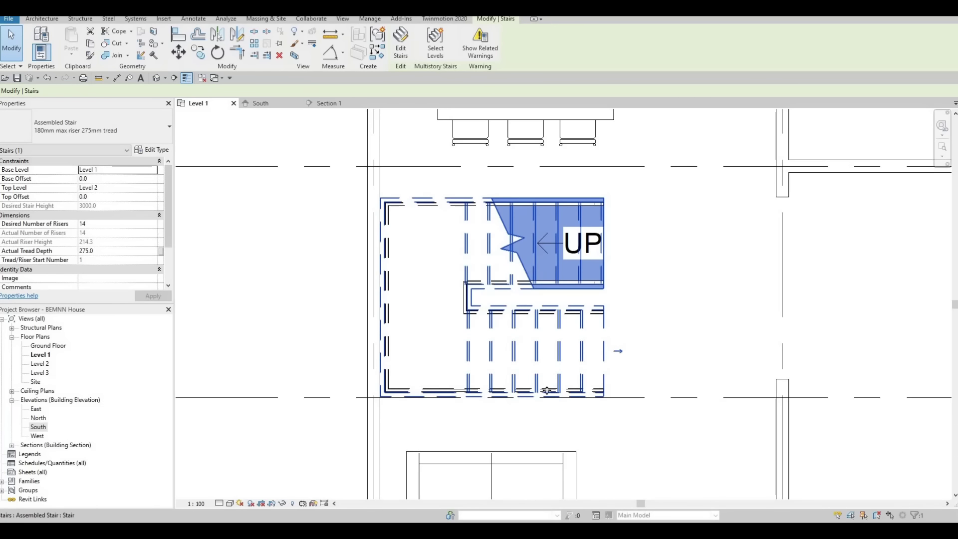
Step: Inspect the stair's alignment with the exterior wall's inner face and grid line D
{"action": "middle_click_drag", "start_coordinate": [619, 359], "coordinate": [696, 302]}
{"action": "scroll", "coordinate": [696, 302], "scroll_direction": "up", "scroll_amount": 5}
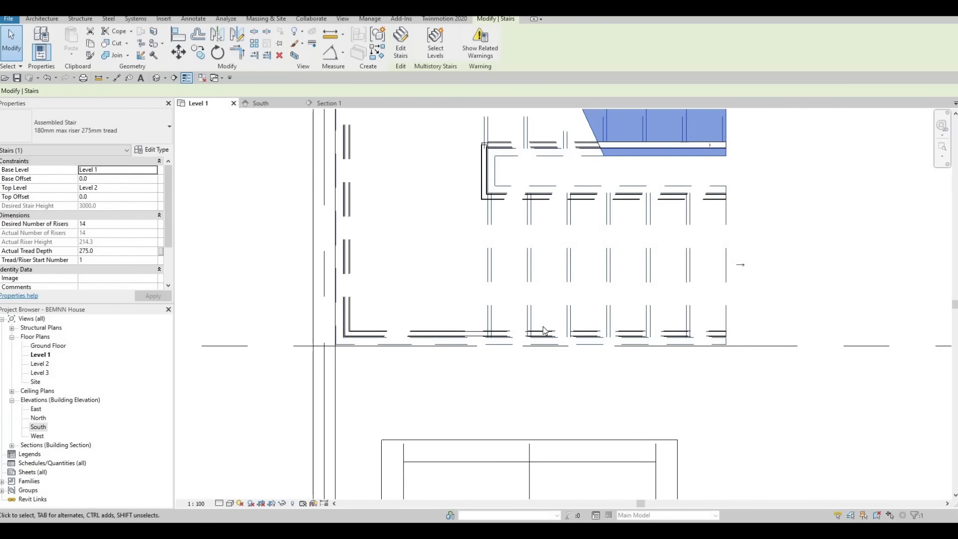
{"action": "scroll", "coordinate": [422, 360], "scroll_direction": "down", "scroll_amount": 4}
{"action": "scroll", "coordinate": [407, 351], "scroll_direction": "up", "scroll_amount": 4}
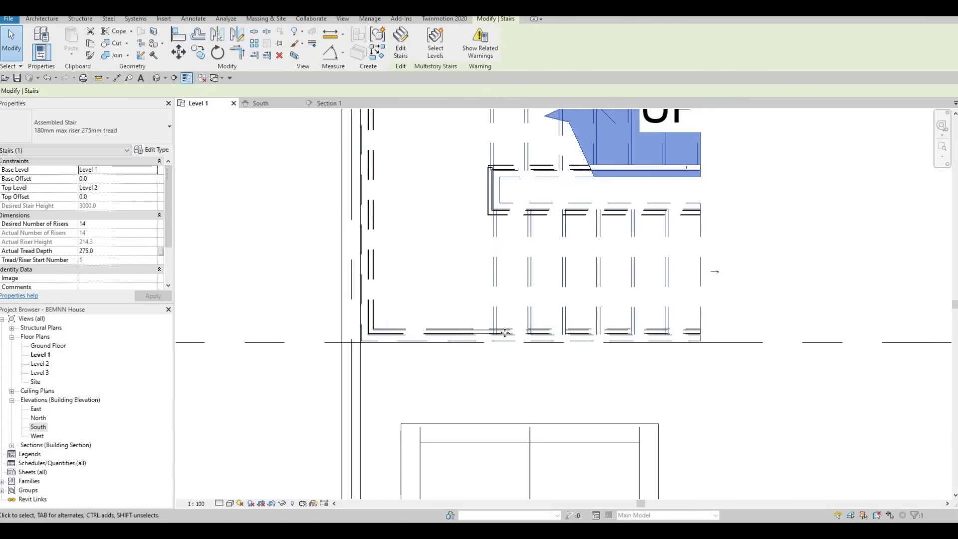
{"action": "scroll", "coordinate": [517, 330], "scroll_direction": "up", "scroll_amount": 1}
{"action": "scroll", "coordinate": [709, 336], "scroll_direction": "down", "scroll_amount": 1}
{"action": "scroll", "coordinate": [804, 344], "scroll_direction": "up", "scroll_amount": 1}
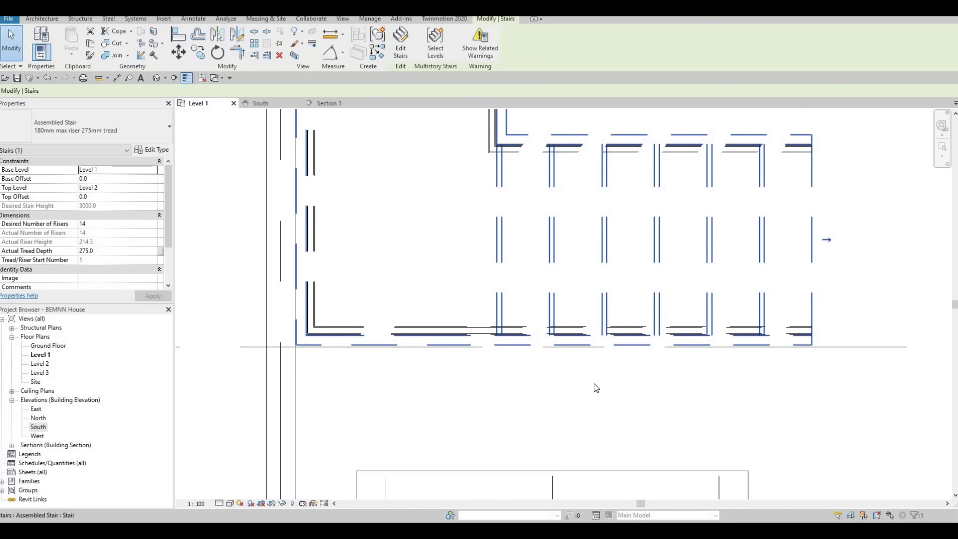
{"action": "scroll", "coordinate": [596, 388], "scroll_direction": "down", "scroll_amount": 2}
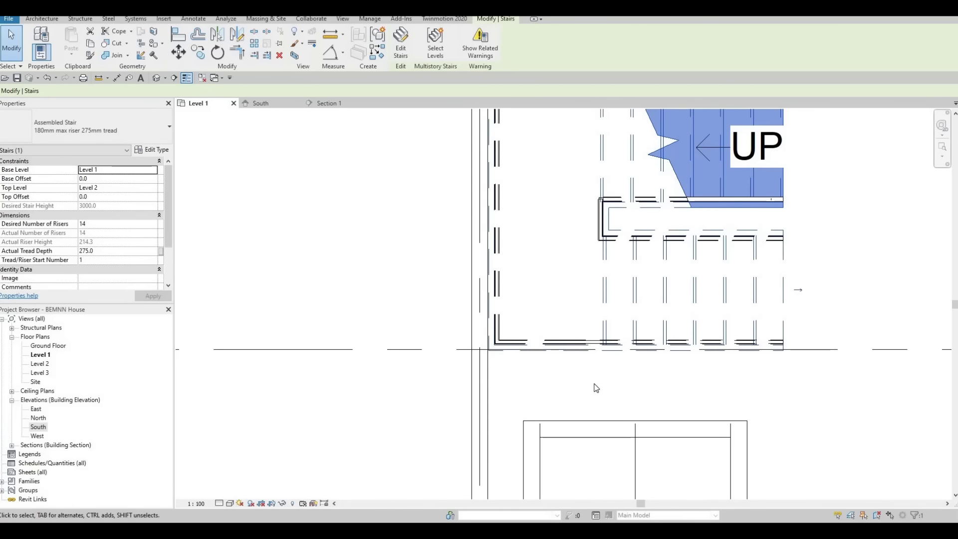
{"action": "scroll", "coordinate": [585, 278], "scroll_direction": "down", "scroll_amount": 2}
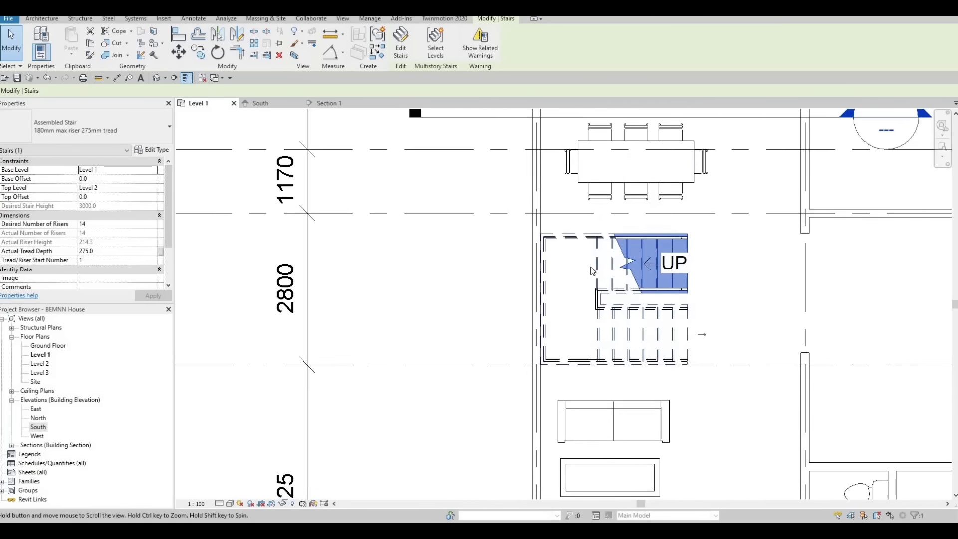
Step: Nudge the sofa below the stair up close to grid line D, shifting the coffee table slightly in the same direction
{"action": "left_click", "coordinate": [590, 265]}
{"action": "key", "text": "Up"}
{"action": "key", "text": "Up"}
{"action": "key", "text": "Up"}
{"action": "key", "text": "Up"}
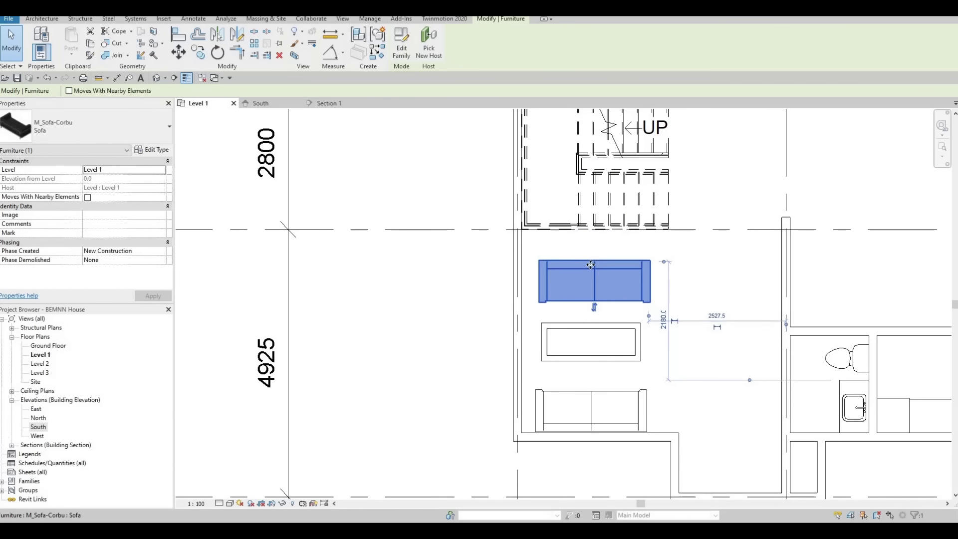
{"action": "left_click", "coordinate": [612, 337]}
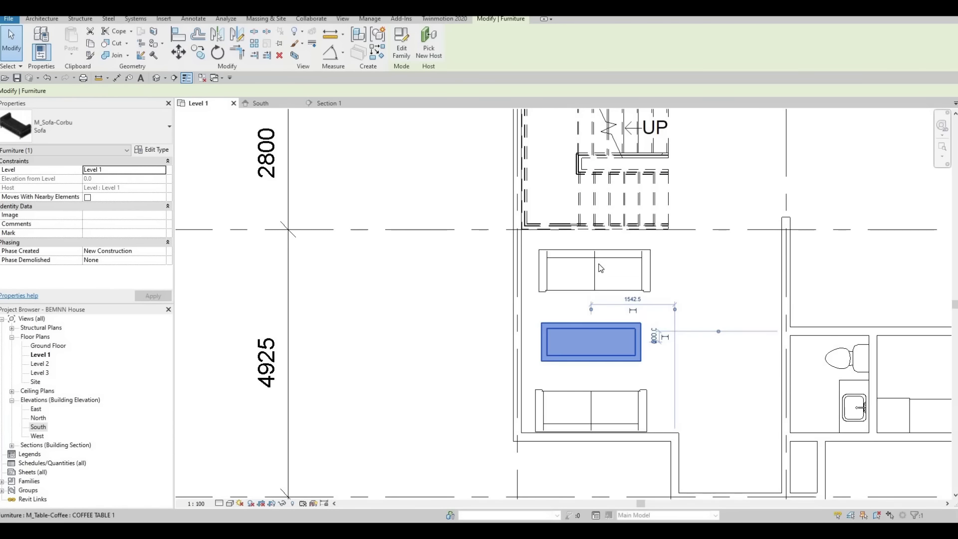
{"action": "left_click", "coordinate": [598, 256]}
{"action": "key", "text": "Up"}
{"action": "key", "text": "Up"}
{"action": "key", "text": "Up"}
{"action": "key", "text": "Up"}
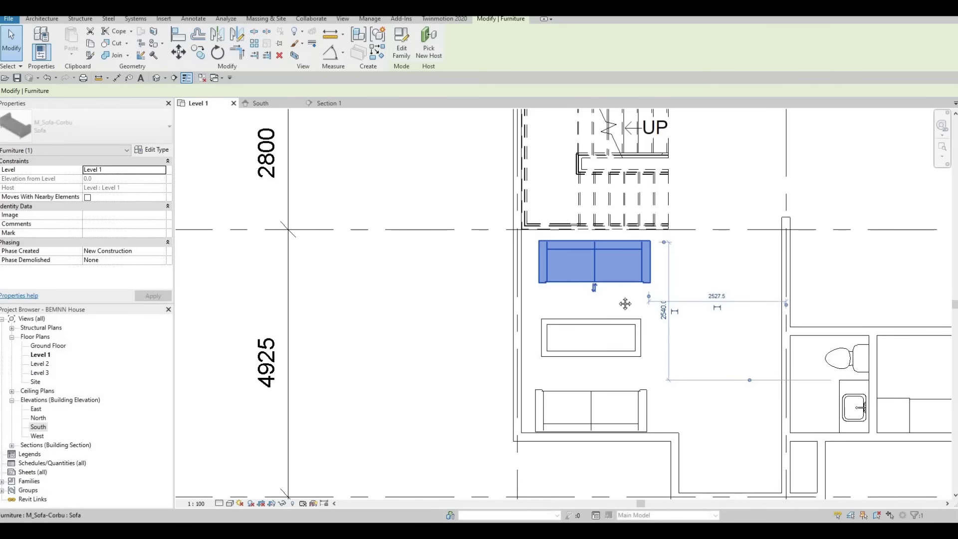
{"action": "scroll", "coordinate": [604, 320], "scroll_direction": "down", "scroll_amount": 1}
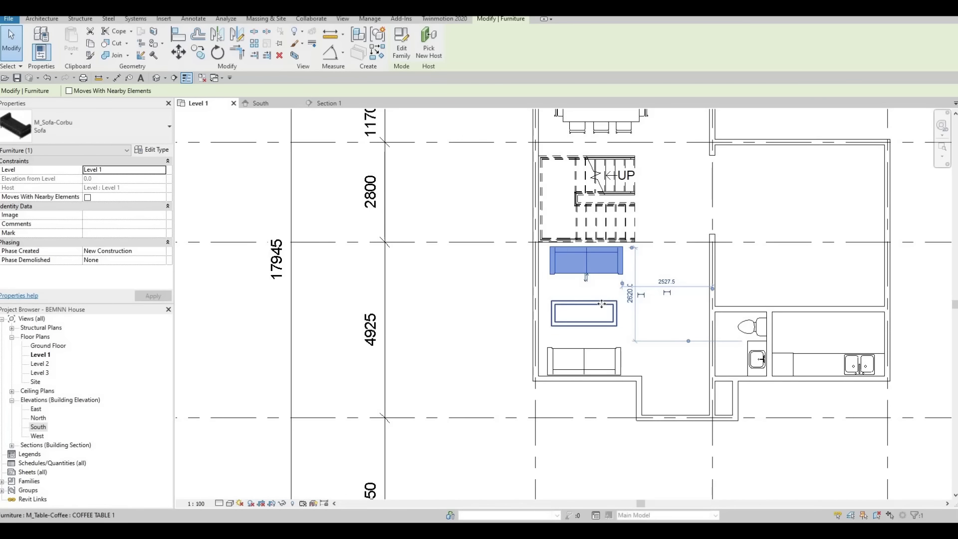
Step: Nudge the coffee table up and slightly right to centre it between the two facing sofas
{"action": "left_click", "coordinate": [604, 317]}
{"action": "key", "text": "Up"}
{"action": "key", "text": "Up"}
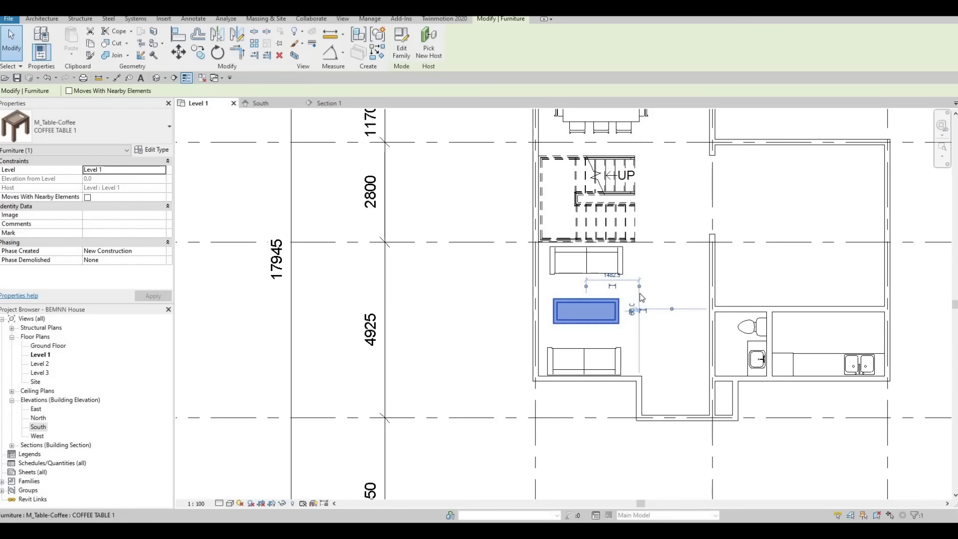
{"action": "scroll", "coordinate": [606, 307], "scroll_direction": "down", "scroll_amount": 2}
{"action": "left_click", "coordinate": [611, 311]}
{"action": "middle_click_drag", "start_coordinate": [611, 310], "coordinate": [582, 345]}
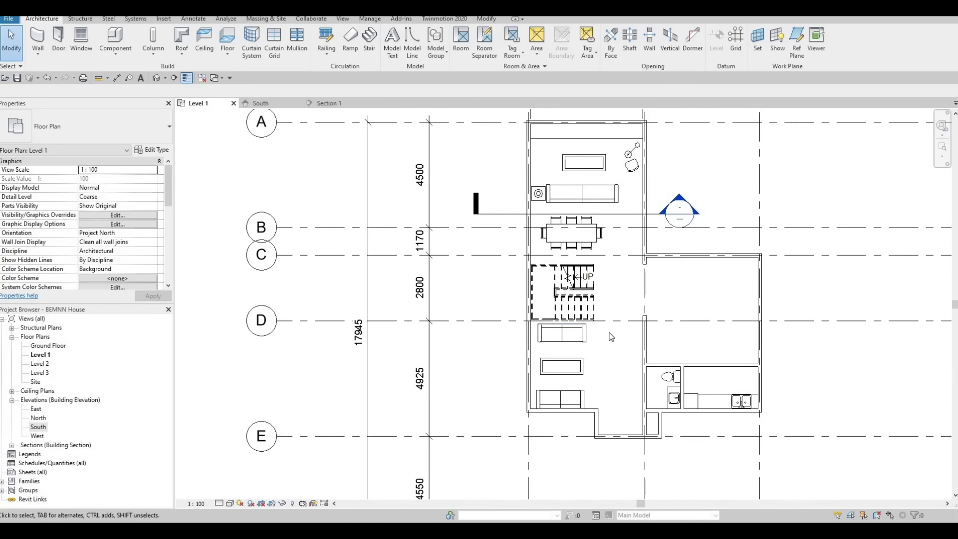
Step: Open the U-shaped stair between the dining table and the lower sofa for component editing
{"action": "scroll", "coordinate": [555, 322], "scroll_direction": "up", "scroll_amount": 1}
{"action": "scroll", "coordinate": [555, 322], "scroll_direction": "up", "scroll_amount": 4}
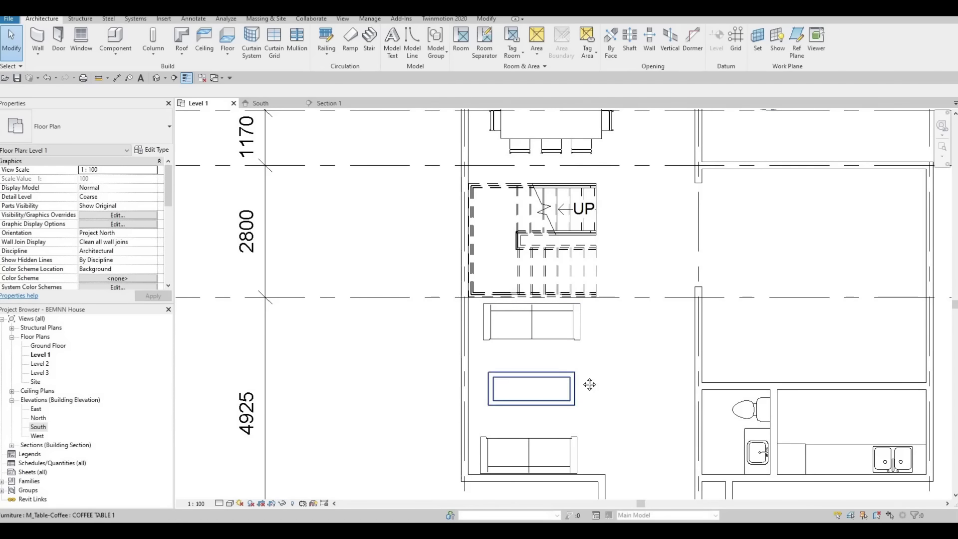
{"action": "scroll", "coordinate": [554, 479], "scroll_direction": "down", "scroll_amount": 3}
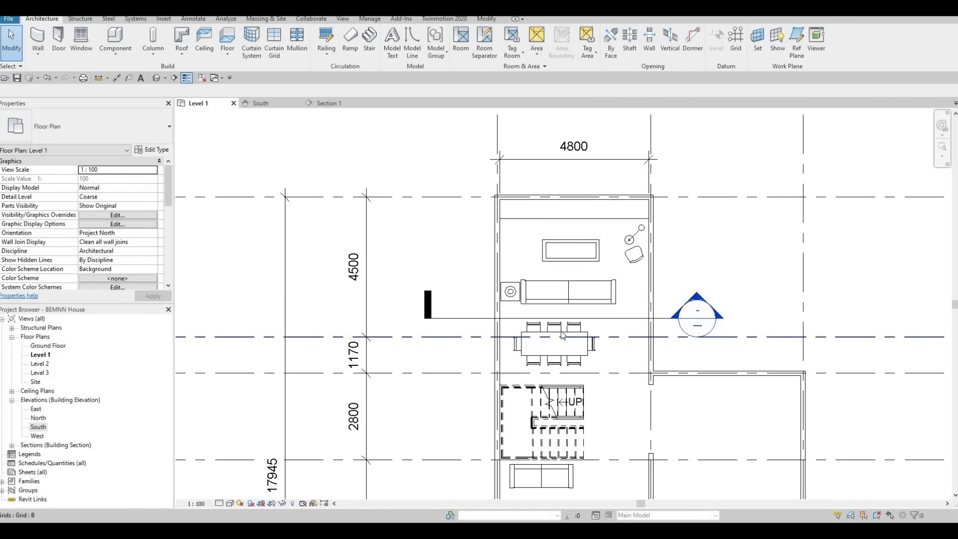
{"action": "middle_click_drag", "start_coordinate": [568, 327], "coordinate": [545, 187]}
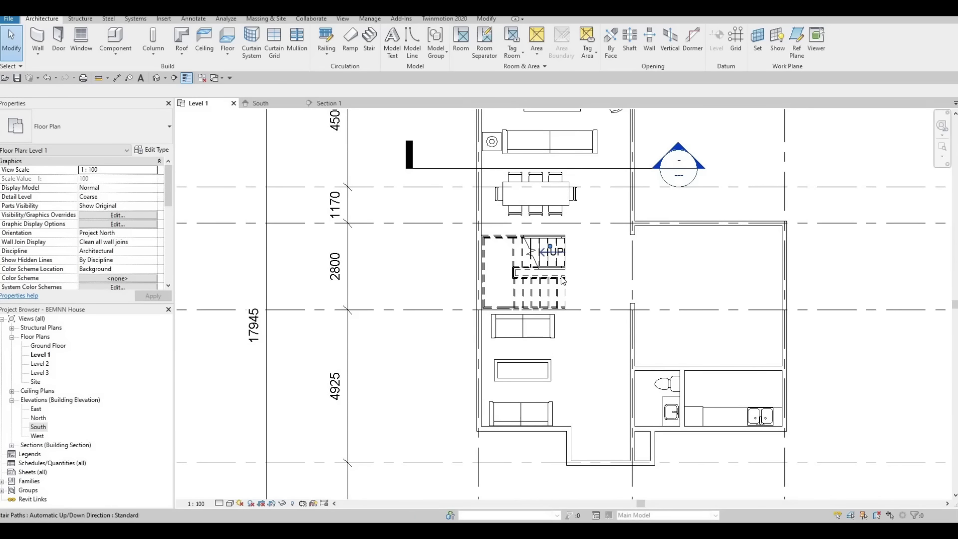
{"action": "scroll", "coordinate": [543, 281], "scroll_direction": "up", "scroll_amount": 1}
{"action": "scroll", "coordinate": [545, 281], "scroll_direction": "up", "scroll_amount": 1}
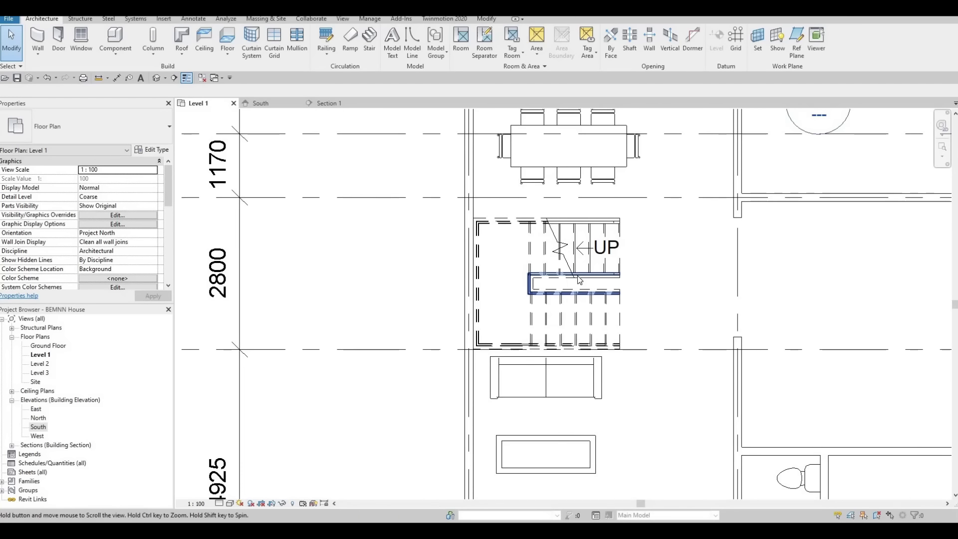
{"action": "scroll", "coordinate": [657, 276], "scroll_direction": "up", "scroll_amount": 2}
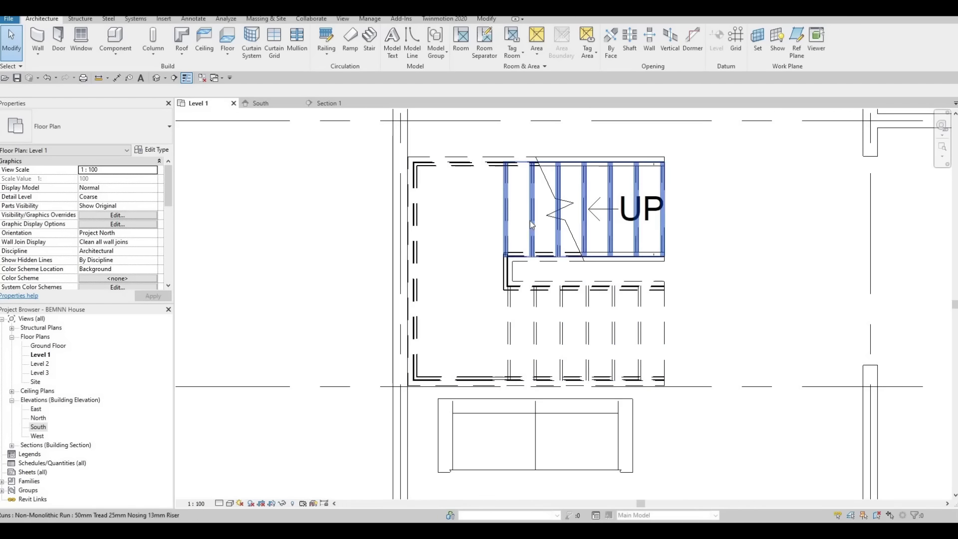
{"action": "left_click", "coordinate": [514, 188]}
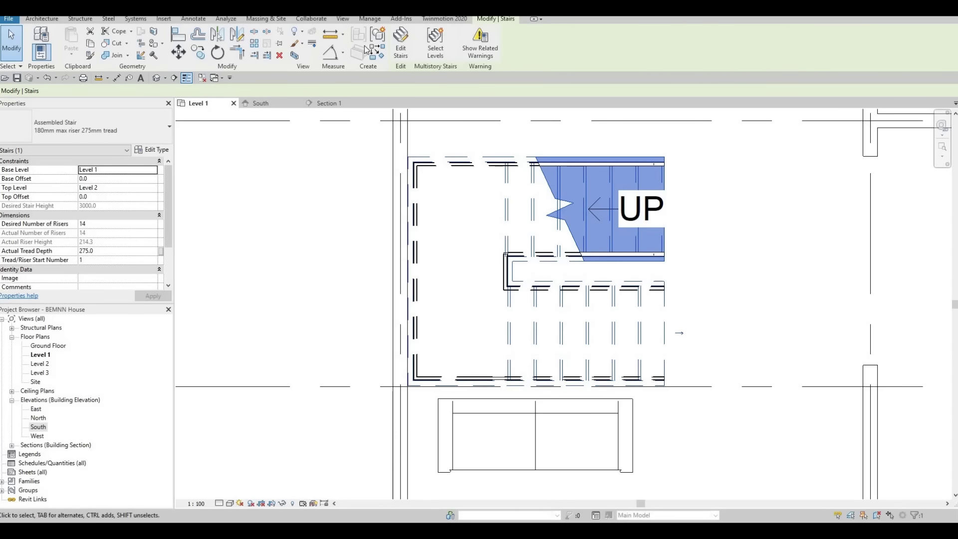
{"action": "double_click", "coordinate": [562, 271]}
Step: Stretch the upper run's inner edge toward the lower run, making the upper run about 1140 mm wide
{"action": "scroll", "coordinate": [571, 196], "scroll_direction": "up", "scroll_amount": 3}
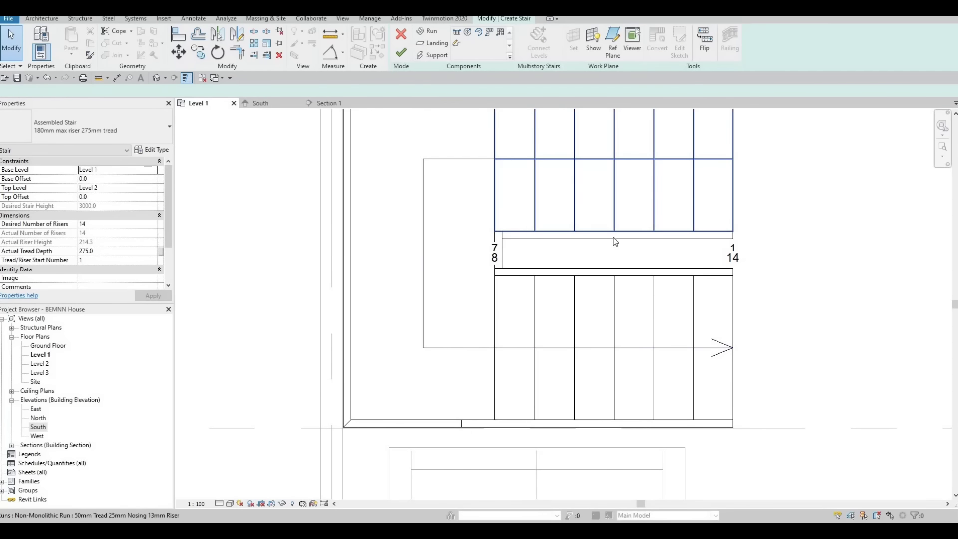
{"action": "left_click", "coordinate": [578, 214]}
{"action": "left_click_drag", "start_coordinate": [615, 252], "coordinate": [615, 264]}
{"action": "scroll", "coordinate": [709, 245], "scroll_direction": "down", "scroll_amount": 2}
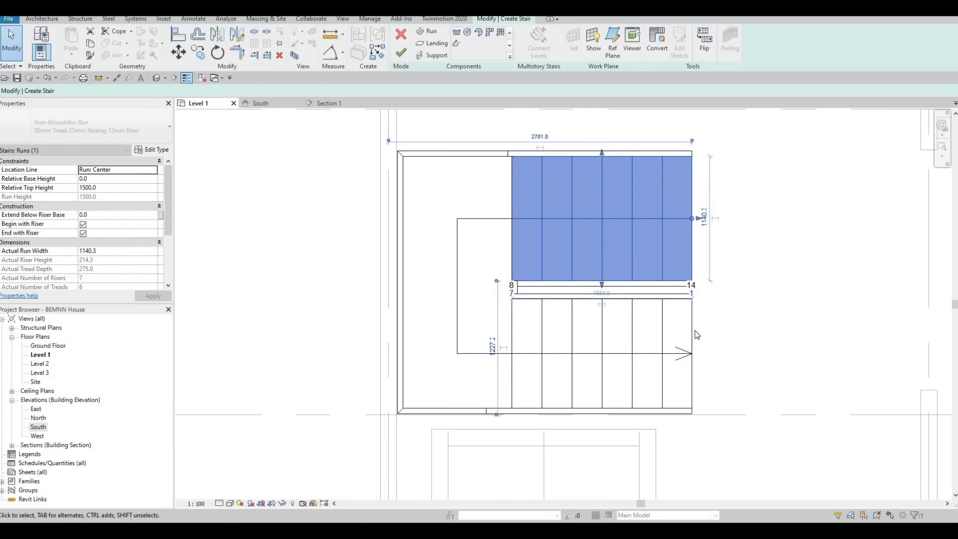
{"action": "left_click", "coordinate": [686, 378]}
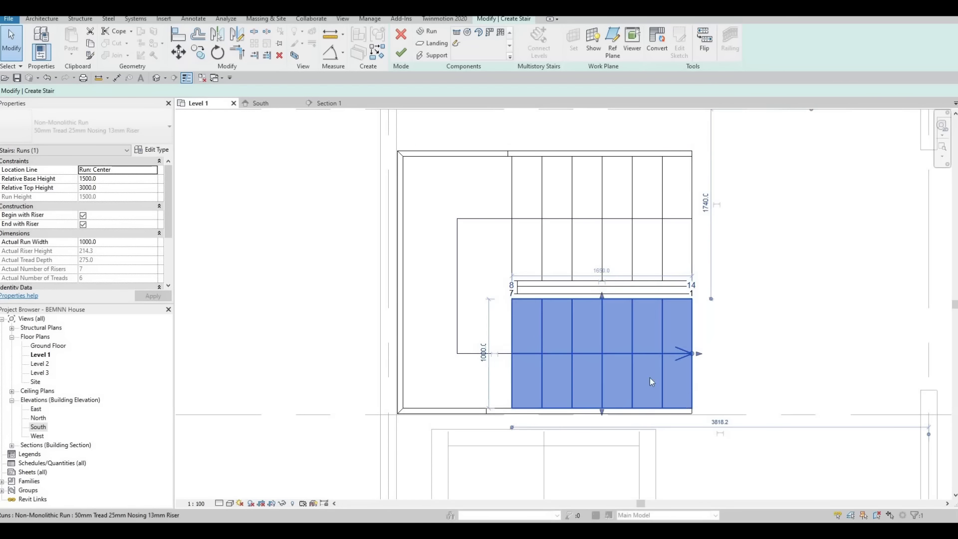
{"action": "middle_click_drag", "start_coordinate": [661, 247], "coordinate": [661, 306]}
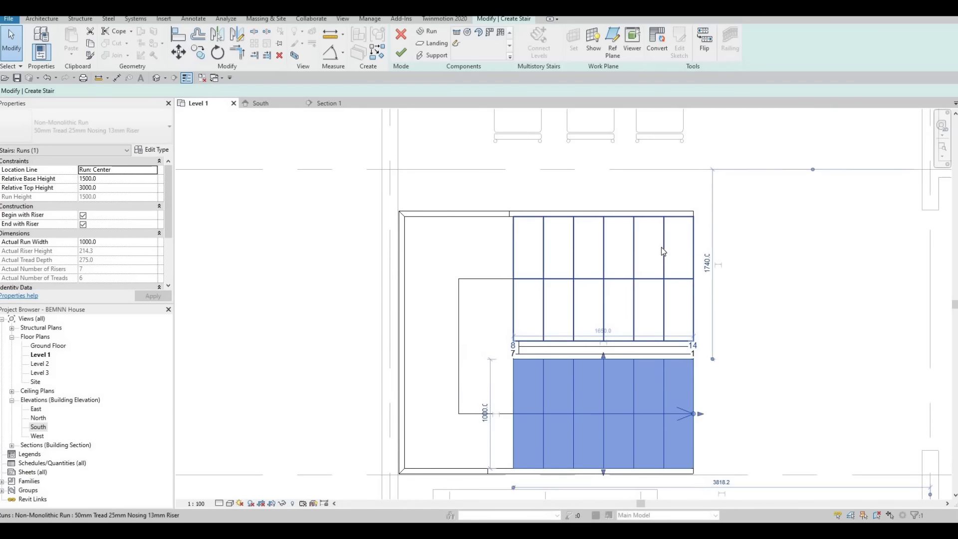
Step: Set the upper run's width to 1000 mm
{"action": "left_click", "coordinate": [699, 278]}
{"action": "left_click", "coordinate": [712, 276]}
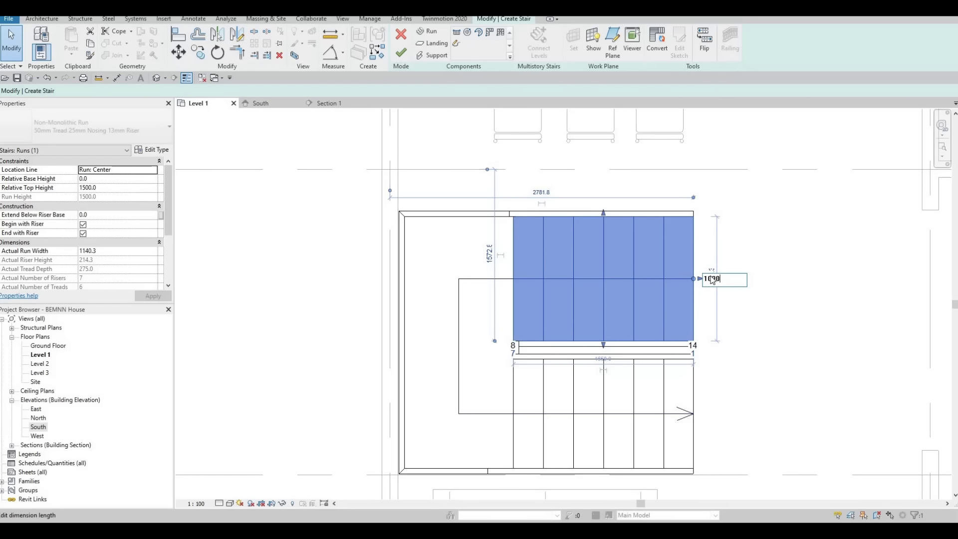
{"action": "type", "text": "1000"}
{"action": "key", "text": "Return"}
{"action": "key", "text": "Escape"}
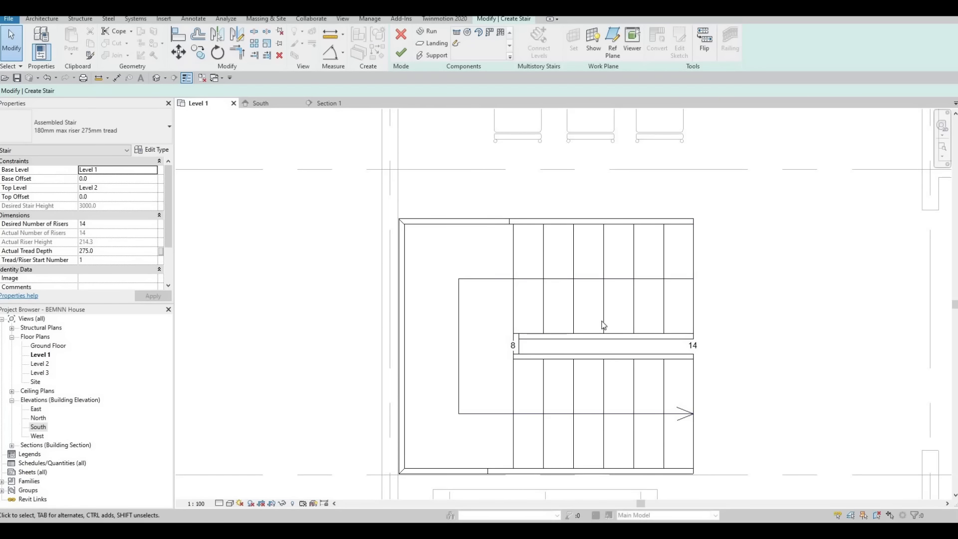
Step: Stretch the upper run's inner edge closer to the lower run again, making it about 1081 mm wide
{"action": "left_click", "coordinate": [603, 325]}
{"action": "scroll", "coordinate": [584, 350], "scroll_direction": "up", "scroll_amount": 3}
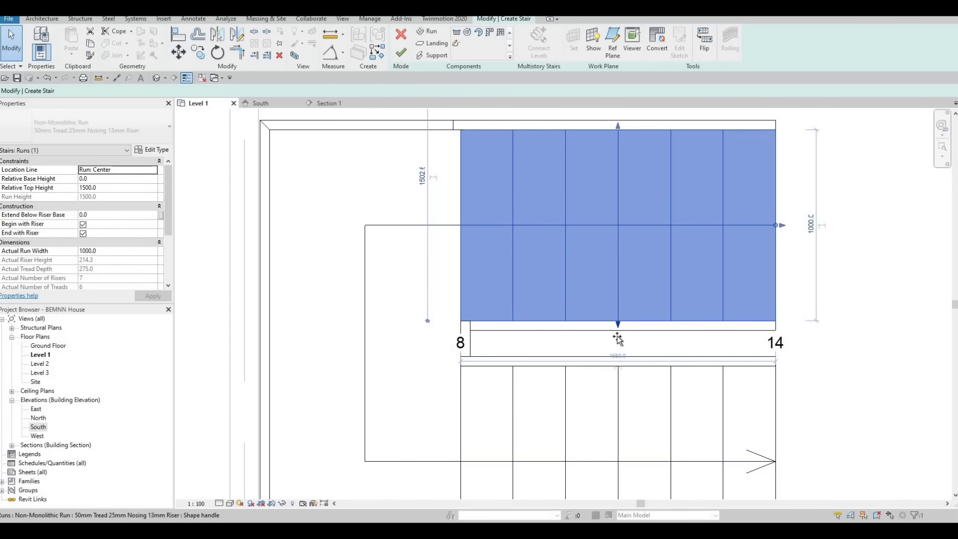
{"action": "left_click_drag", "start_coordinate": [618, 340], "coordinate": [618, 355]}
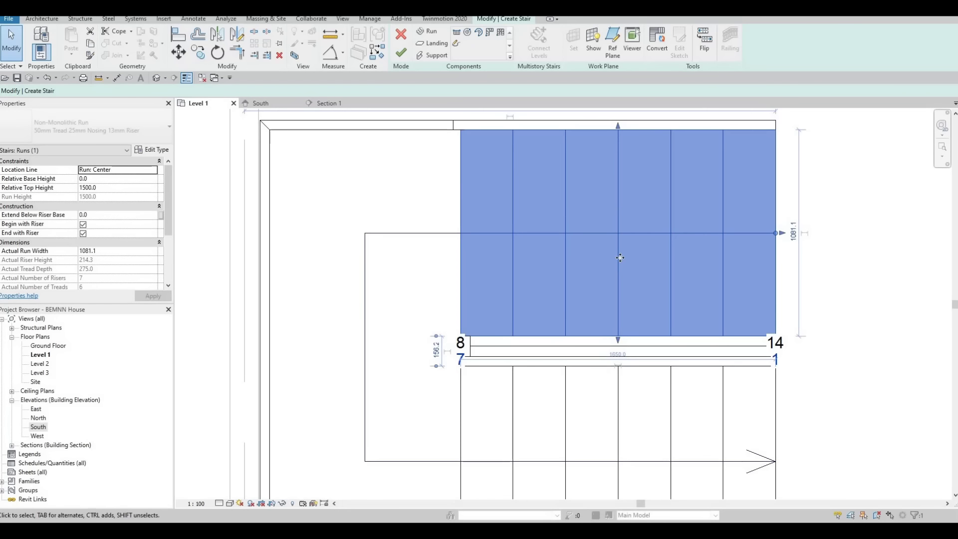
Step: Pull the upper run's outer edge inward so the run is about 1000 mm wide
{"action": "middle_click_drag", "start_coordinate": [619, 139], "coordinate": [621, 217]}
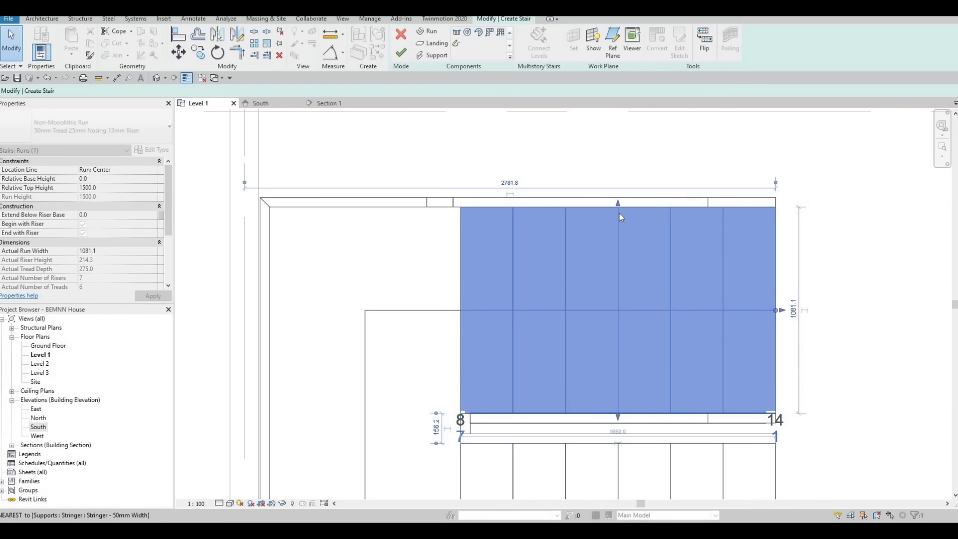
{"action": "left_click_drag", "start_coordinate": [620, 213], "coordinate": [621, 233]}
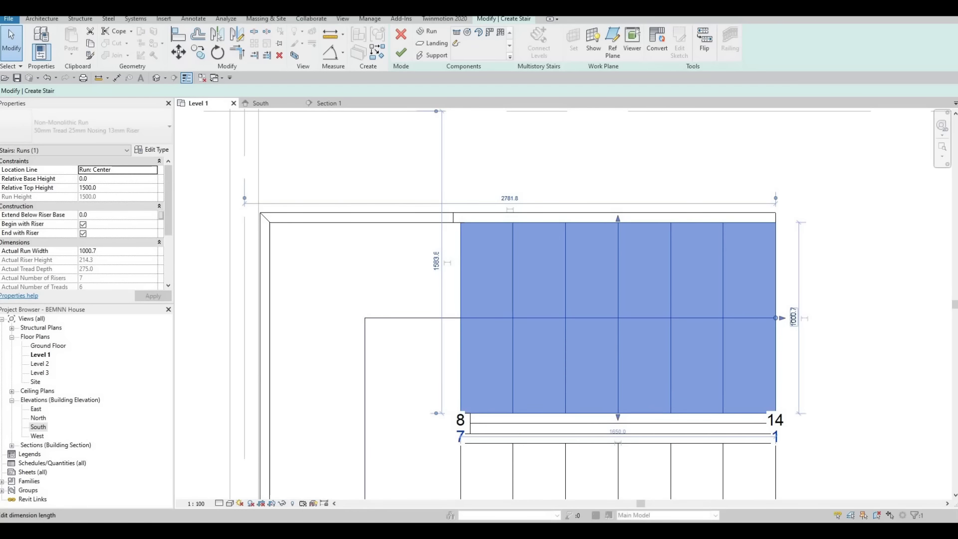
{"action": "left_click", "coordinate": [794, 317]}
{"action": "key", "text": "Return"}
{"action": "key", "text": "Escape"}
Step: Check the tightened gap between the two runs and finish editing the stair
{"action": "scroll", "coordinate": [696, 289], "scroll_direction": "down", "scroll_amount": 4}
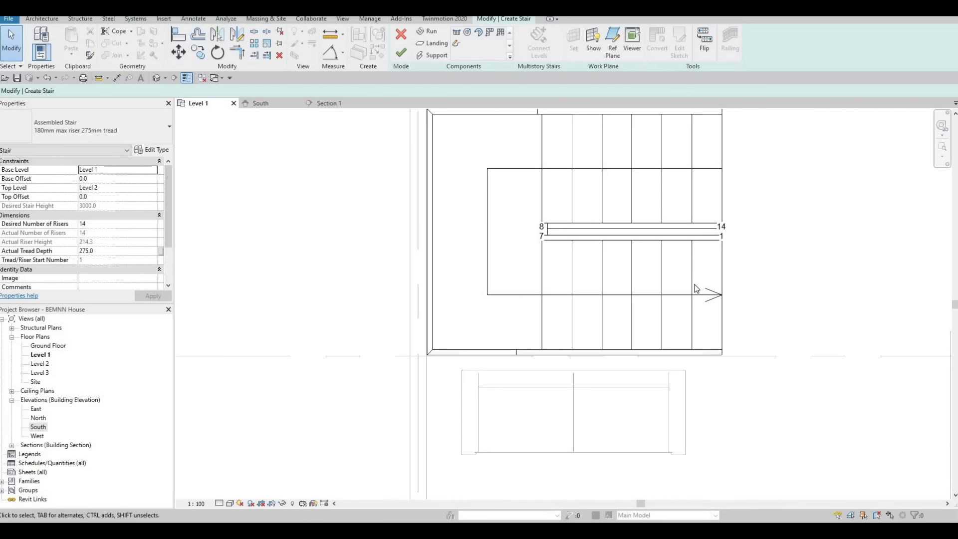
{"action": "middle_click_drag", "start_coordinate": [720, 260], "coordinate": [704, 303]}
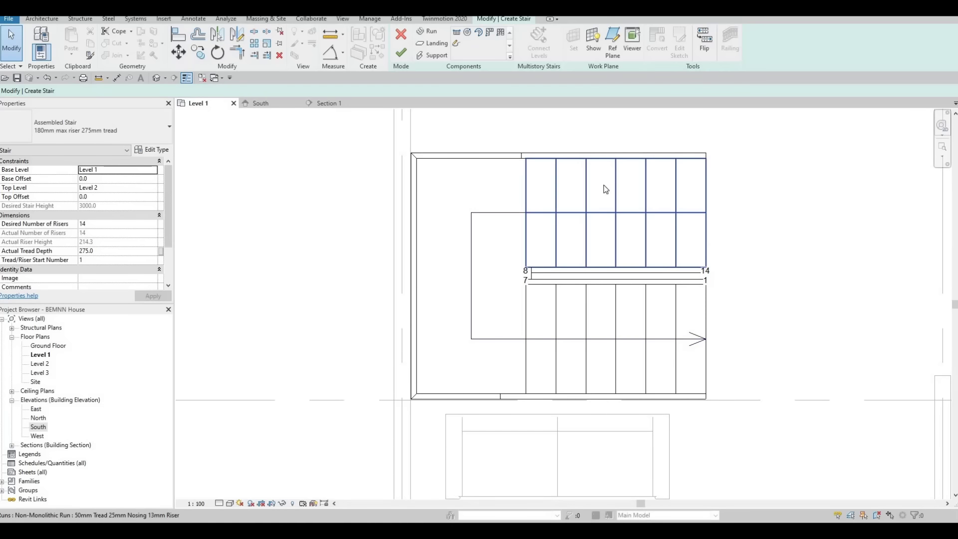
{"action": "middle_click_drag", "start_coordinate": [684, 240], "coordinate": [646, 235]}
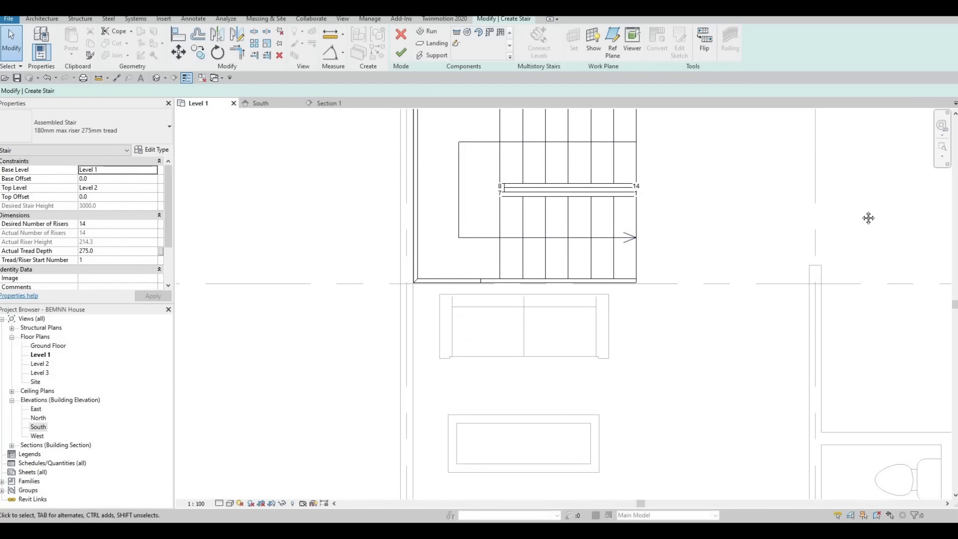
{"action": "scroll", "coordinate": [604, 212], "scroll_direction": "down", "scroll_amount": 1}
{"action": "middle_click_drag", "start_coordinate": [604, 211], "coordinate": [628, 295]}
{"action": "scroll", "coordinate": [628, 295], "scroll_direction": "down", "scroll_amount": 3}
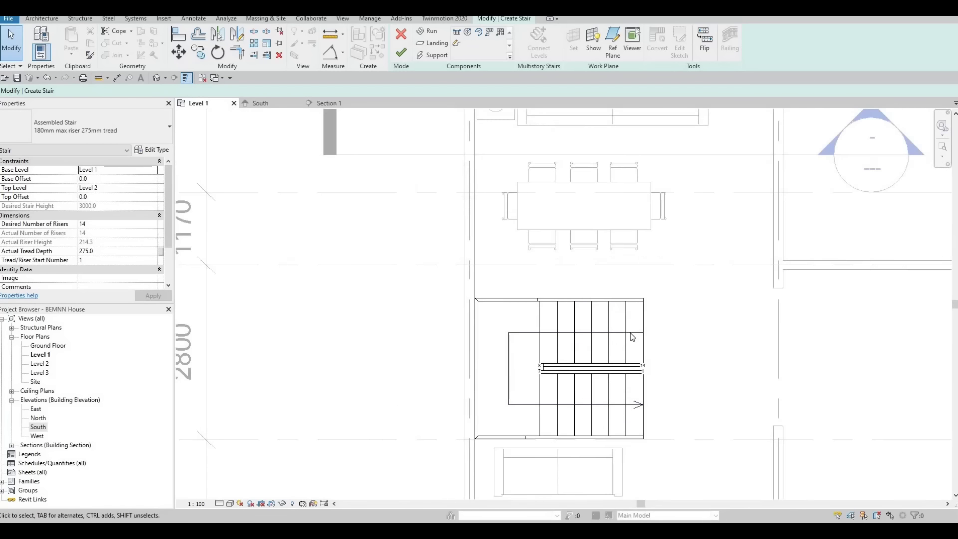
{"action": "middle_click_drag", "start_coordinate": [630, 333], "coordinate": [600, 276]}
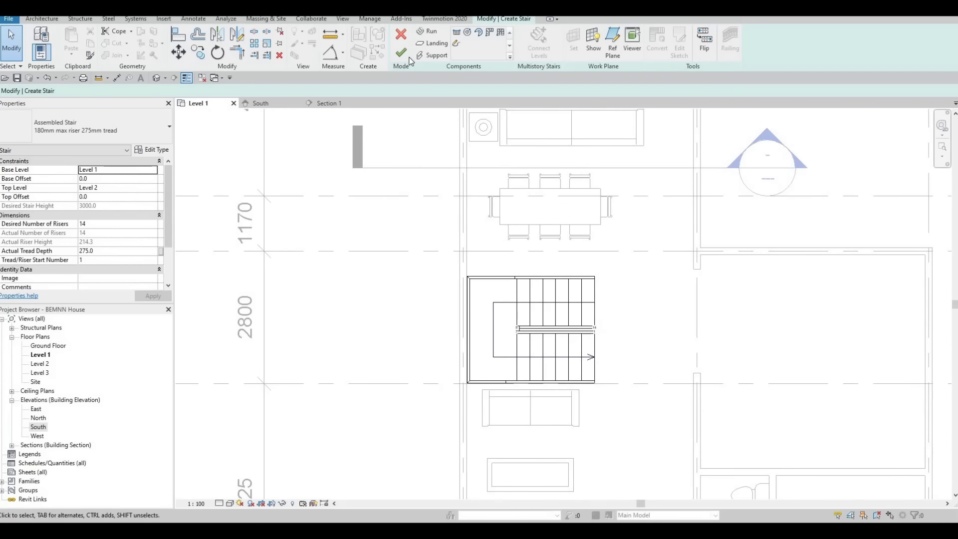
{"action": "middle_click_drag", "start_coordinate": [547, 321], "coordinate": [539, 296]}
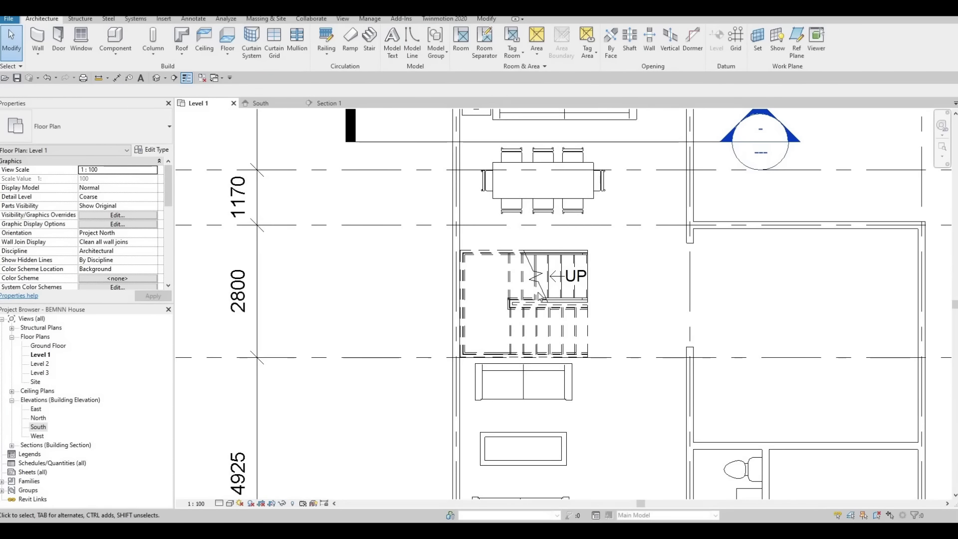
Step: Select the dining table with its eight chairs and nudge the set down so the lower chairs sit just above grid C
{"action": "scroll", "coordinate": [493, 272], "scroll_direction": "up", "scroll_amount": 3}
{"action": "middle_click_drag", "start_coordinate": [493, 273], "coordinate": [519, 297]}
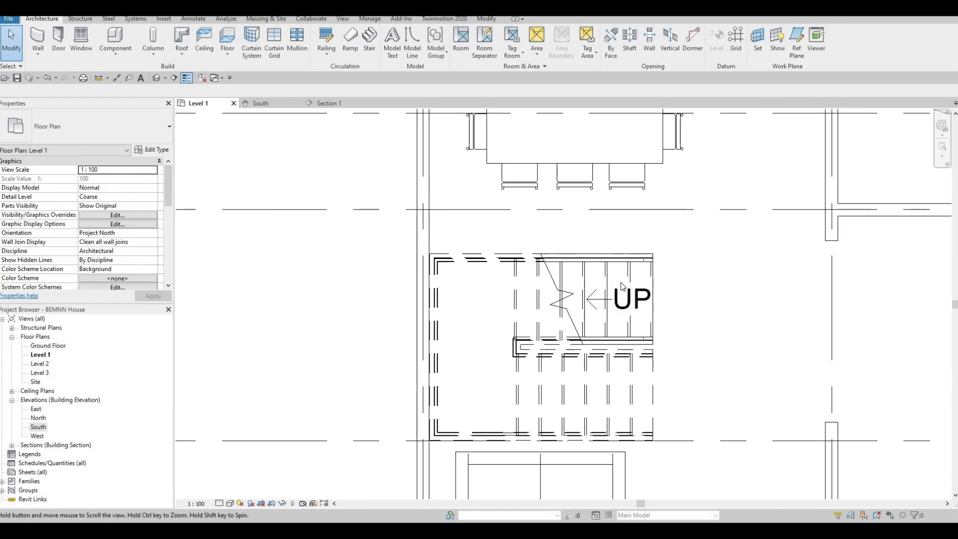
{"action": "scroll", "coordinate": [522, 329], "scroll_direction": "down", "scroll_amount": 2}
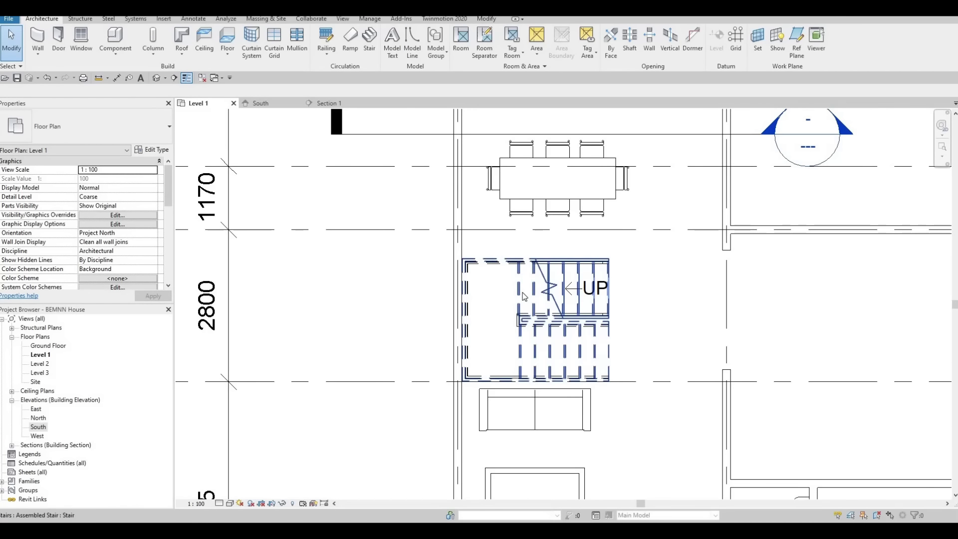
{"action": "scroll", "coordinate": [551, 278], "scroll_direction": "down", "scroll_amount": 4}
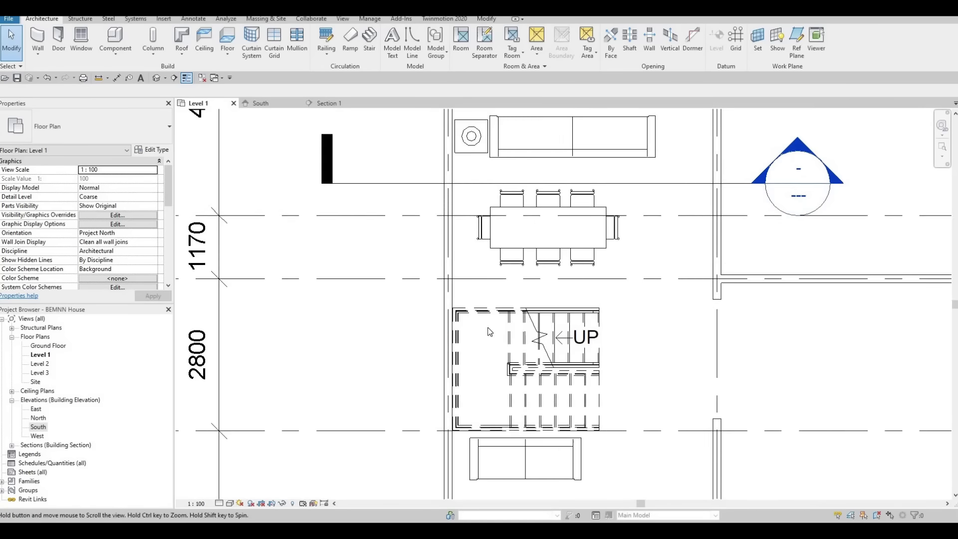
{"action": "scroll", "coordinate": [474, 210], "scroll_direction": "down", "scroll_amount": 1}
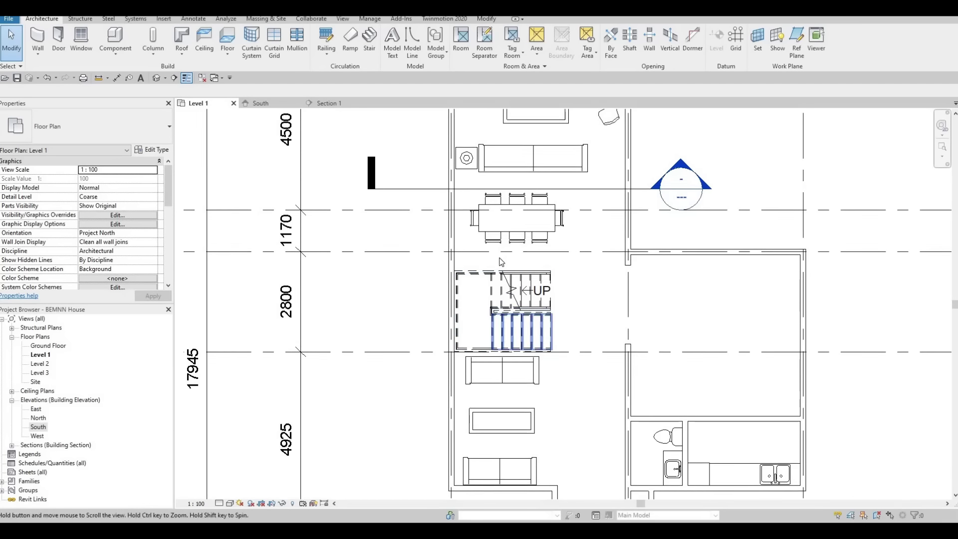
{"action": "scroll", "coordinate": [415, 165], "scroll_direction": "up", "scroll_amount": 2}
{"action": "scroll", "coordinate": [408, 175], "scroll_direction": "up", "scroll_amount": 3}
{"action": "scroll", "coordinate": [406, 193], "scroll_direction": "down", "scroll_amount": 2}
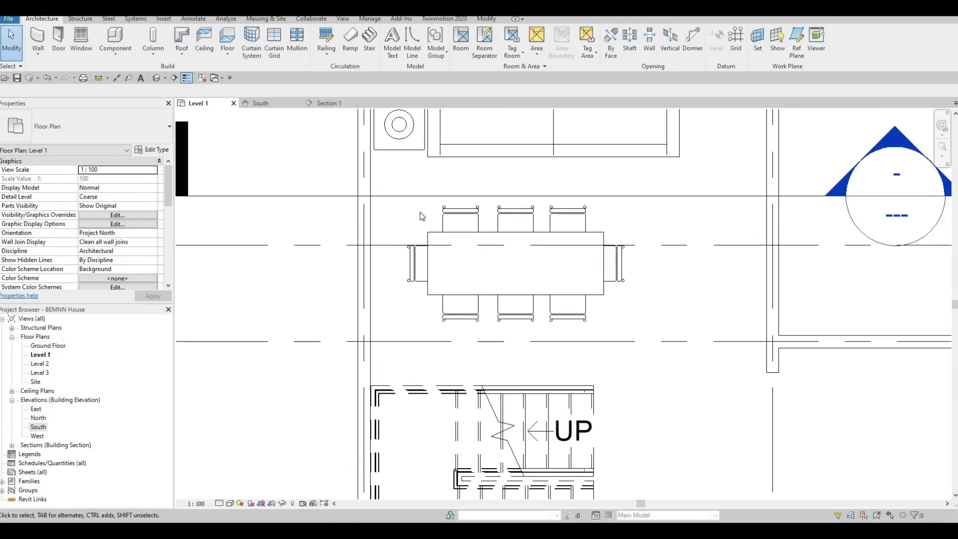
{"action": "left_click_drag", "start_coordinate": [642, 340], "coordinate": [643, 340]}
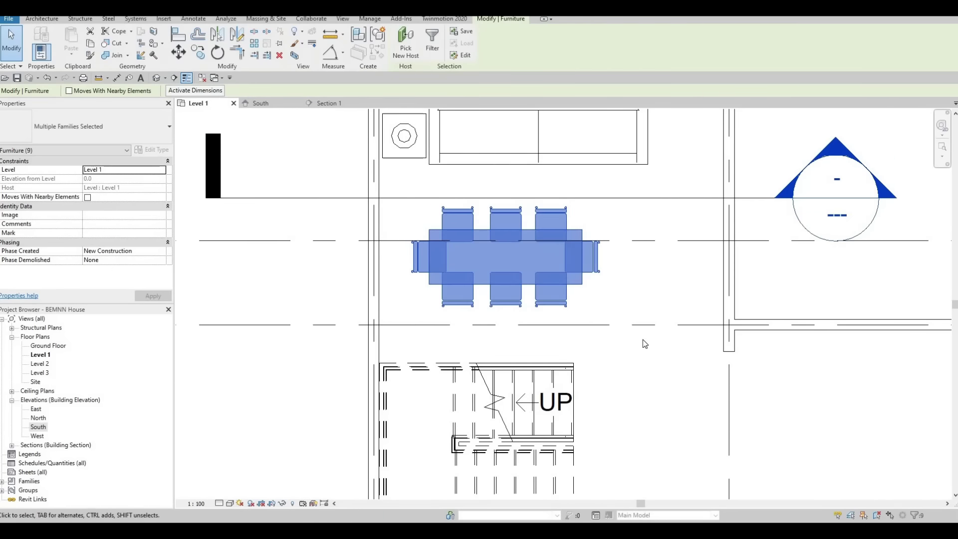
{"action": "key", "text": "Down"}
{"action": "key", "text": "Down"}
{"action": "key", "text": "Down"}
{"action": "key", "text": "Down"}
{"action": "key", "text": "Down"}
{"action": "key", "text": "Down"}
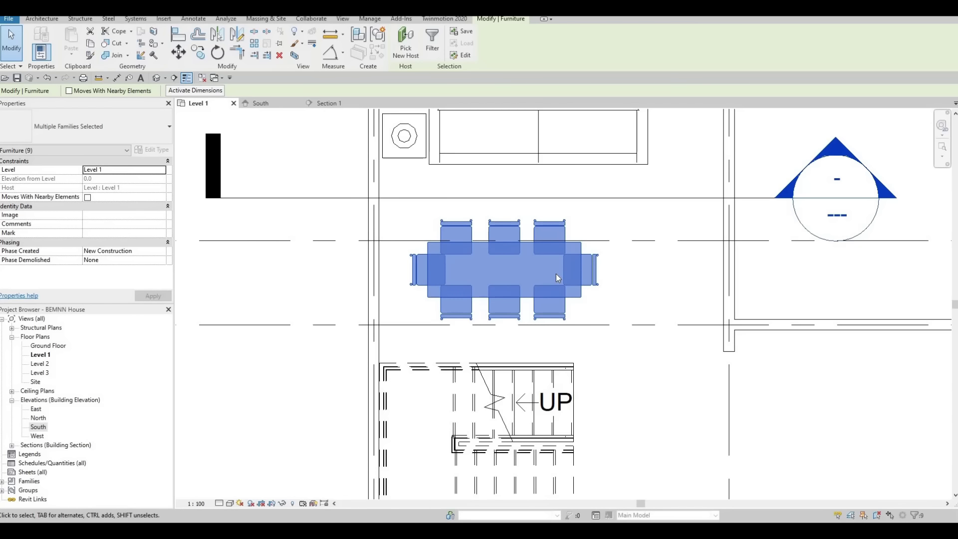
Step: Examine the dining set's spacing relative to the stair below and the sofa above
{"action": "middle_click_drag", "start_coordinate": [552, 367], "coordinate": [551, 320]}
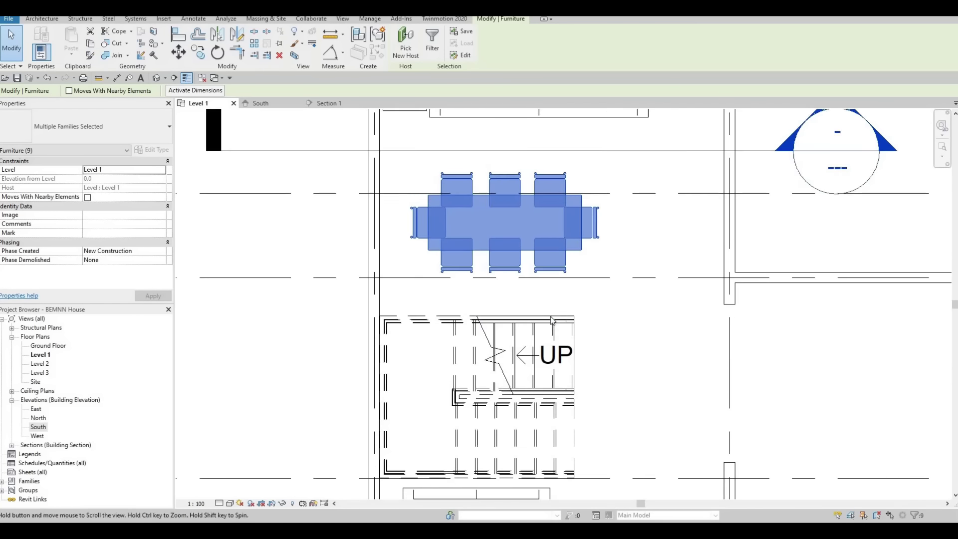
{"action": "scroll", "coordinate": [436, 307], "scroll_direction": "down", "scroll_amount": 3}
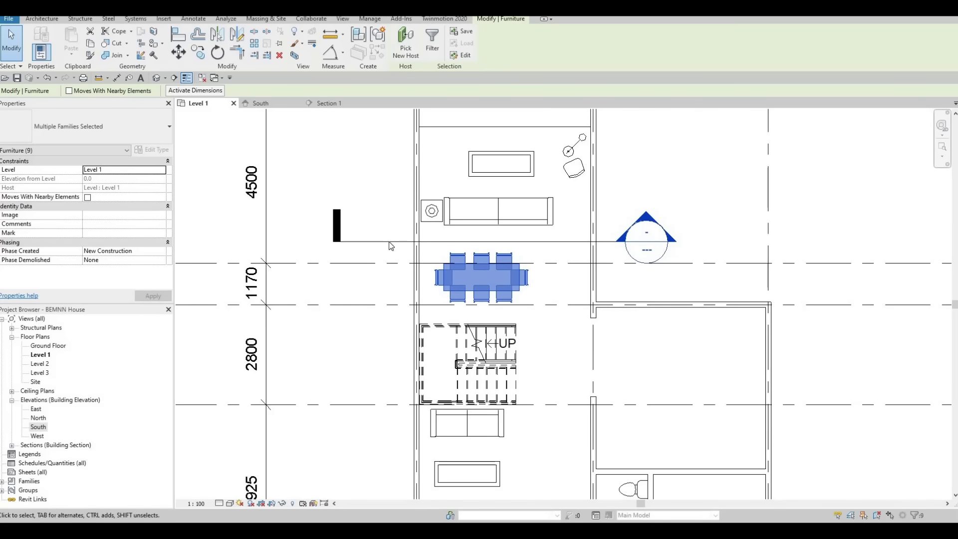
{"action": "scroll", "coordinate": [370, 270], "scroll_direction": "down", "scroll_amount": 1, "text": "ctrl"}
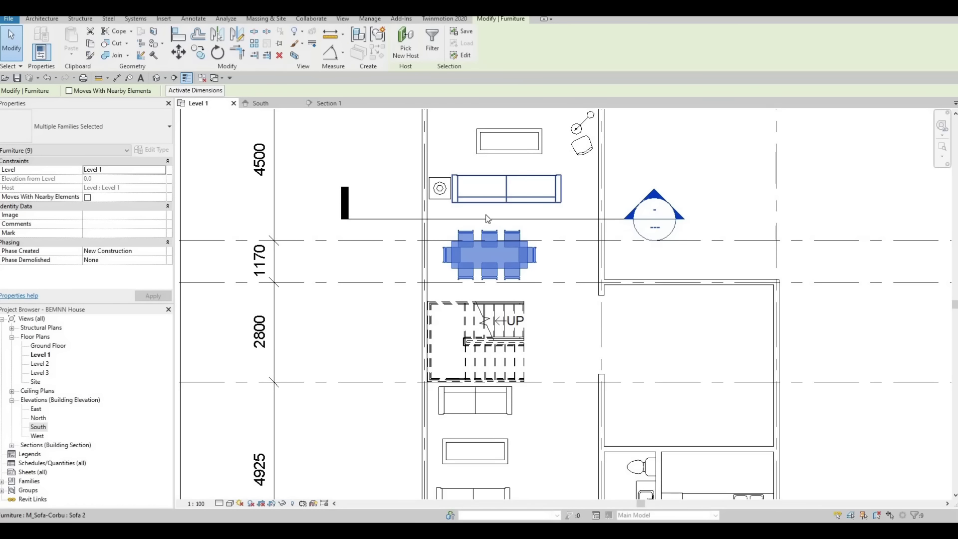
{"action": "scroll", "coordinate": [487, 144], "scroll_direction": "up", "scroll_amount": 1}
{"action": "middle_click_drag", "start_coordinate": [487, 144], "coordinate": [458, 278]}
{"action": "scroll", "coordinate": [497, 206], "scroll_direction": "up", "scroll_amount": 1}
{"action": "middle_click_drag", "start_coordinate": [464, 328], "coordinate": [513, 171]}
{"action": "scroll", "coordinate": [513, 170], "scroll_direction": "down", "scroll_amount": 3}
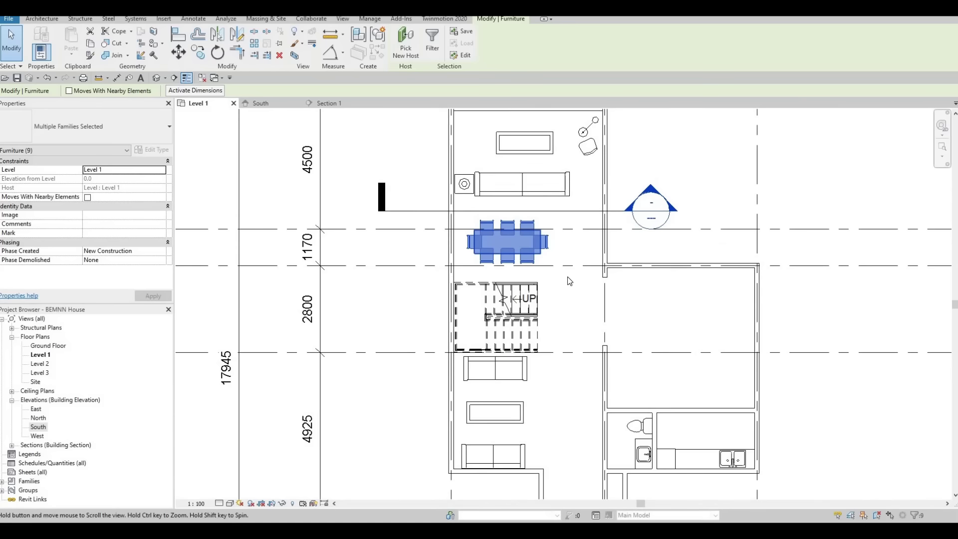